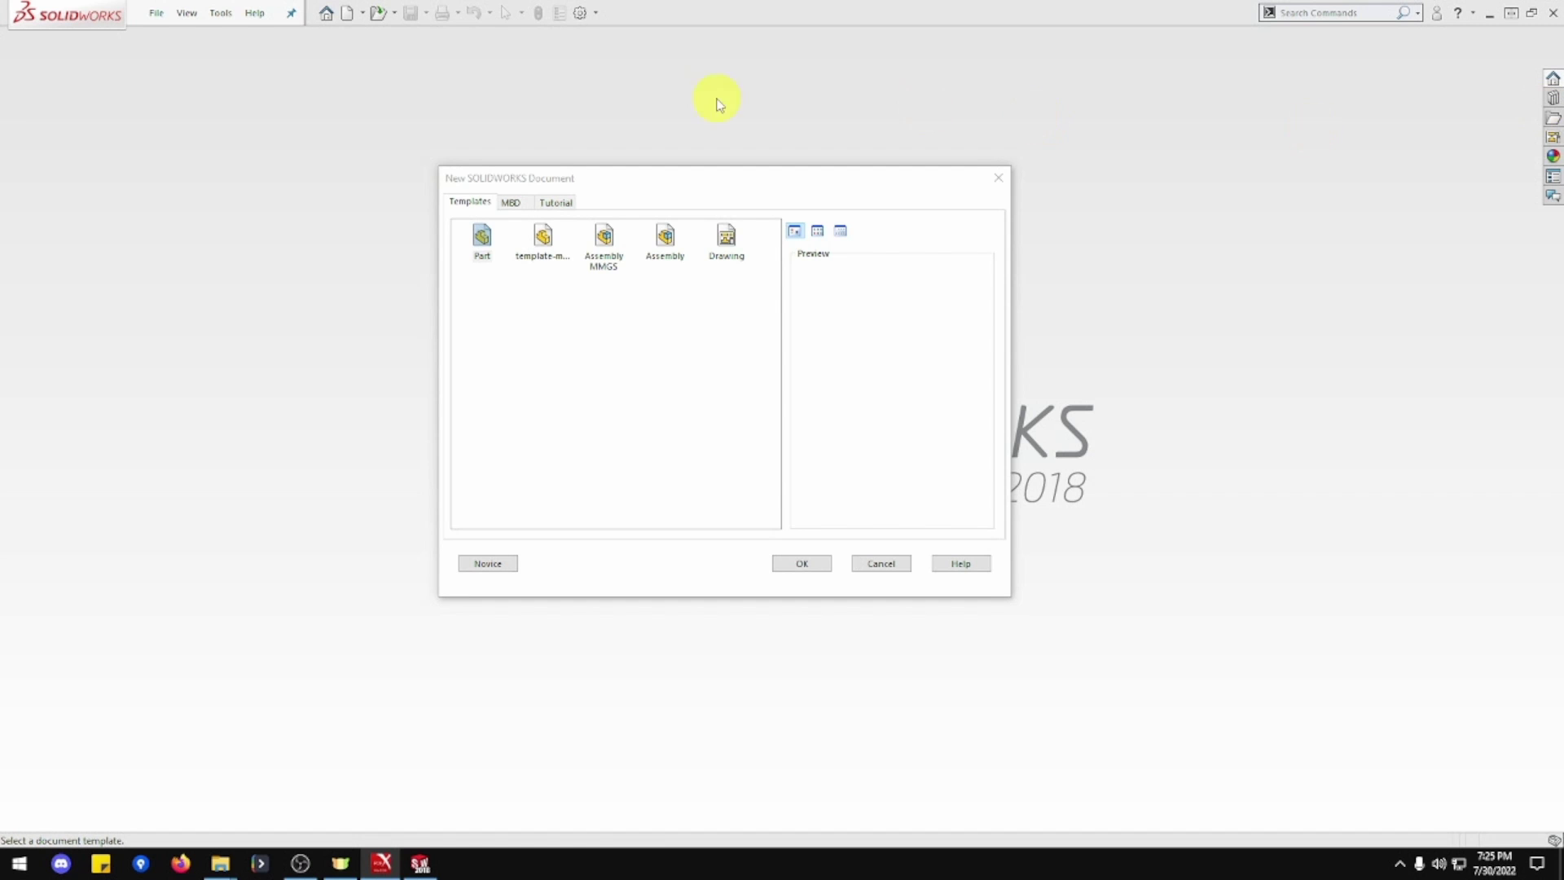
Create a new part from the template-mmgs template and save it as 1-36A in the YT Series 001 folder
left_click(542, 243)
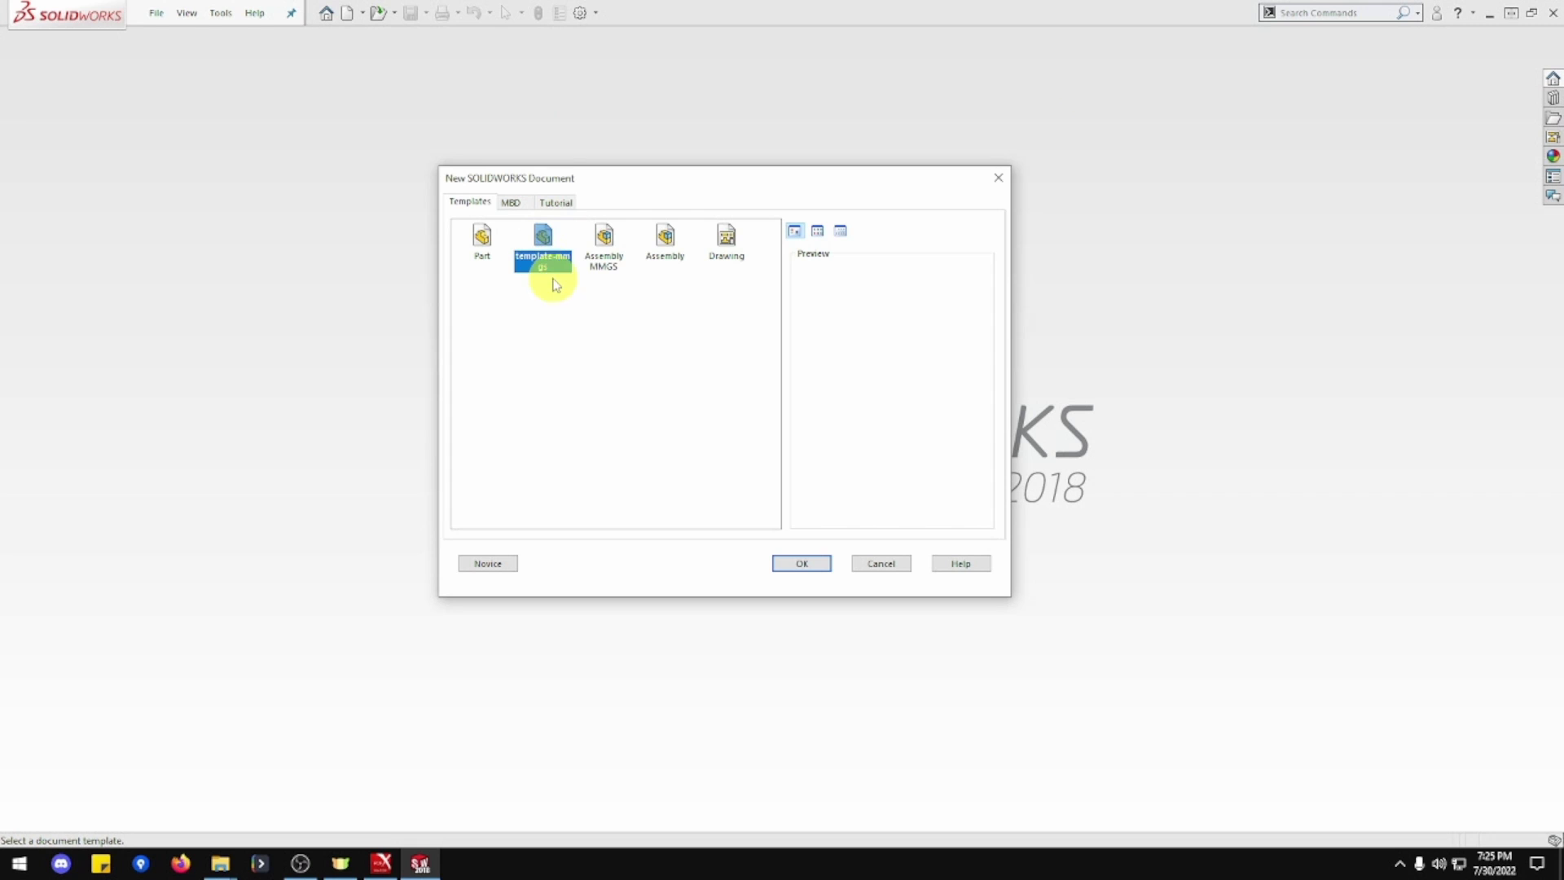
left_click(811, 563)
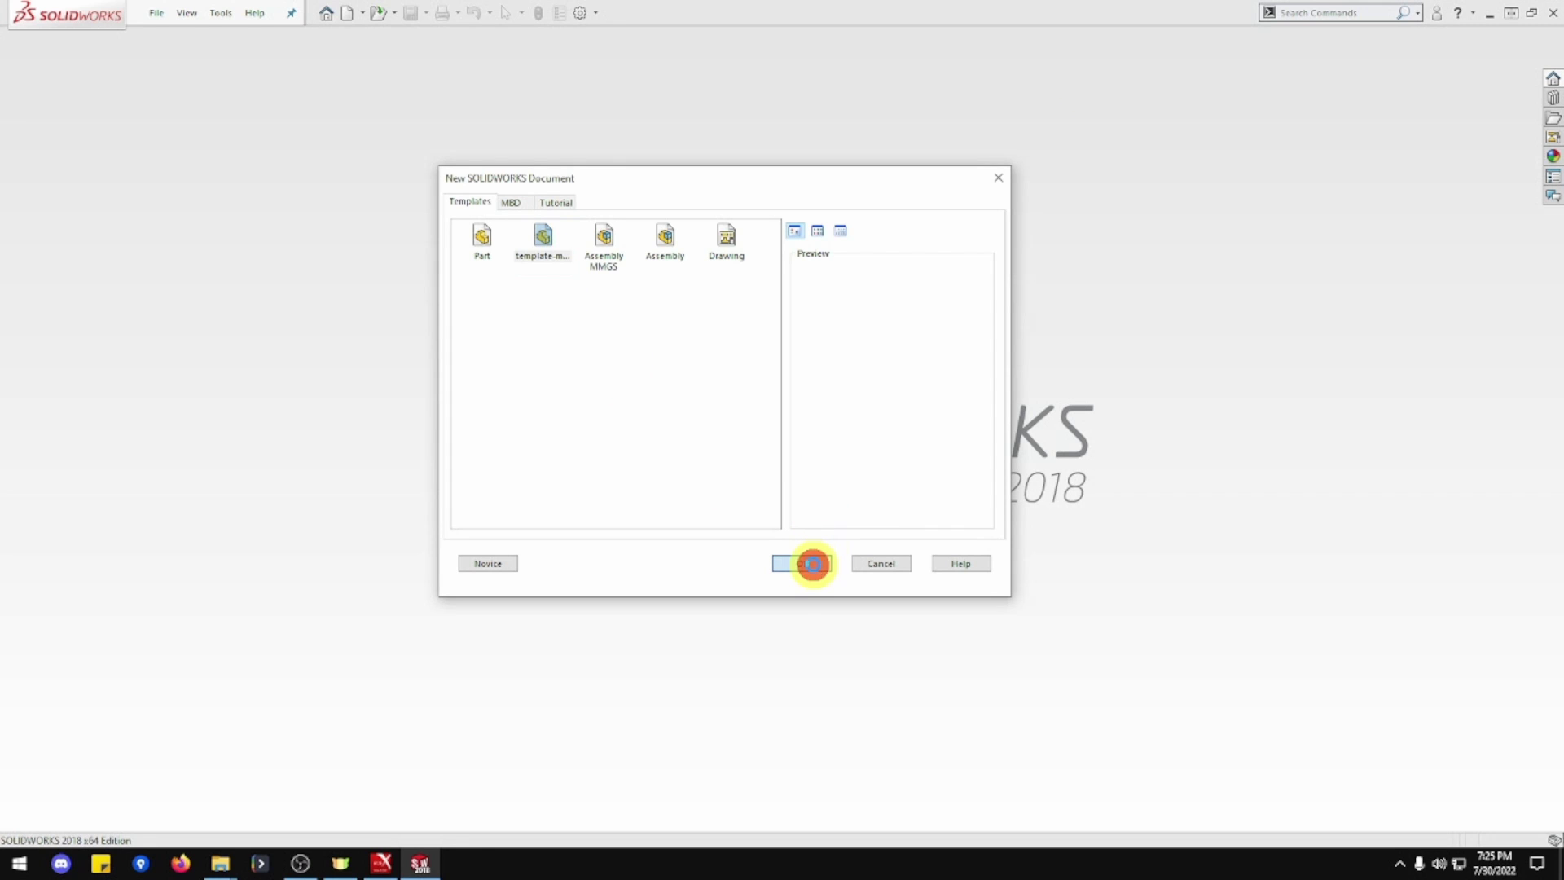
key("ctrl+s")
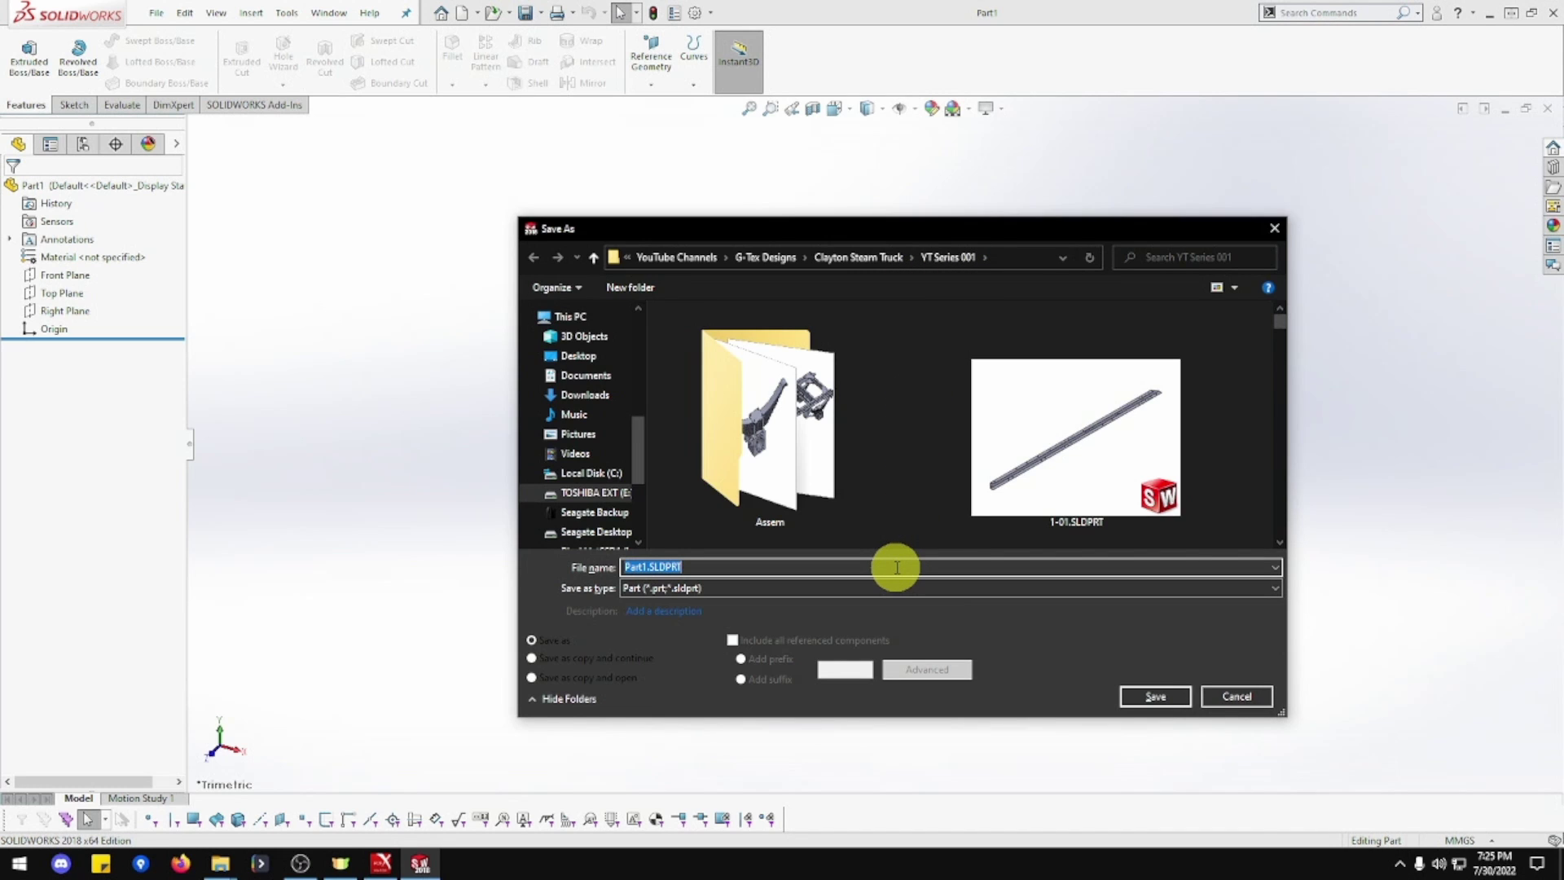
type("1-")
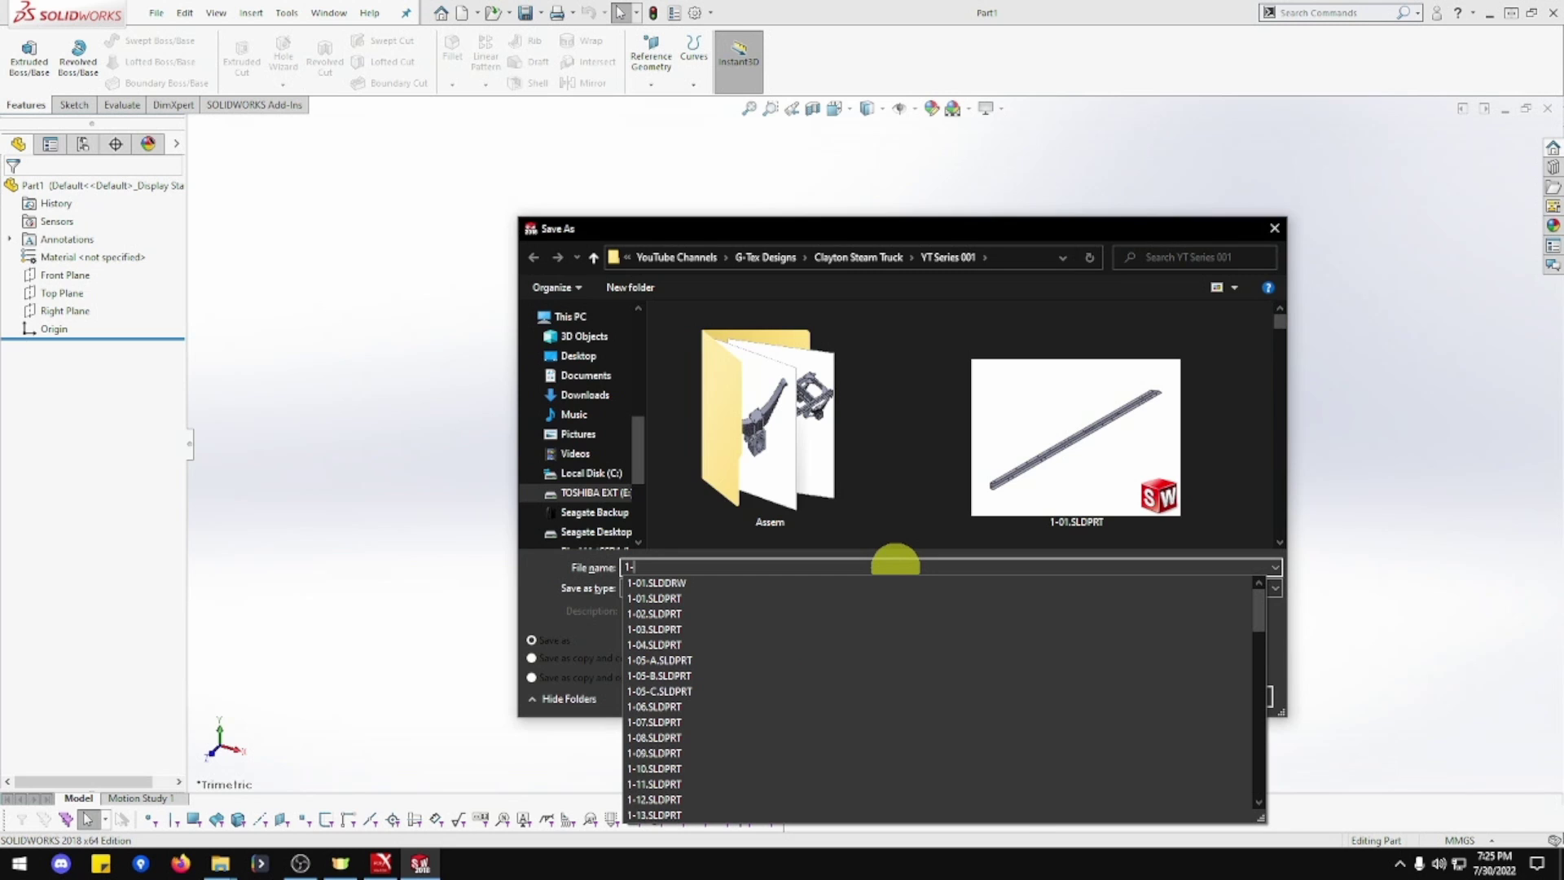
type("36A")
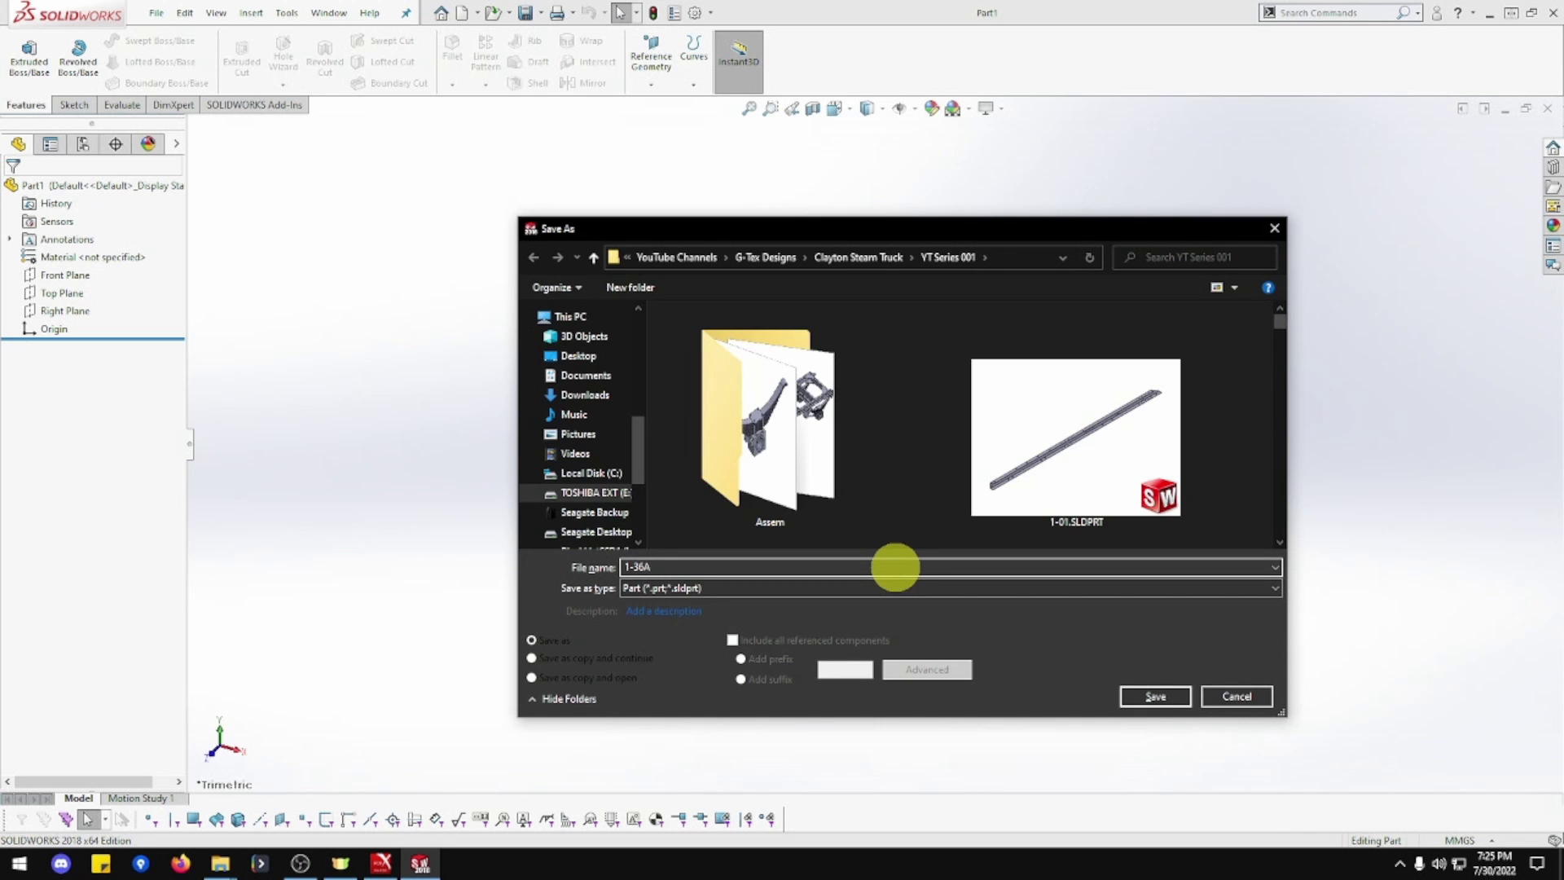
key("Return")
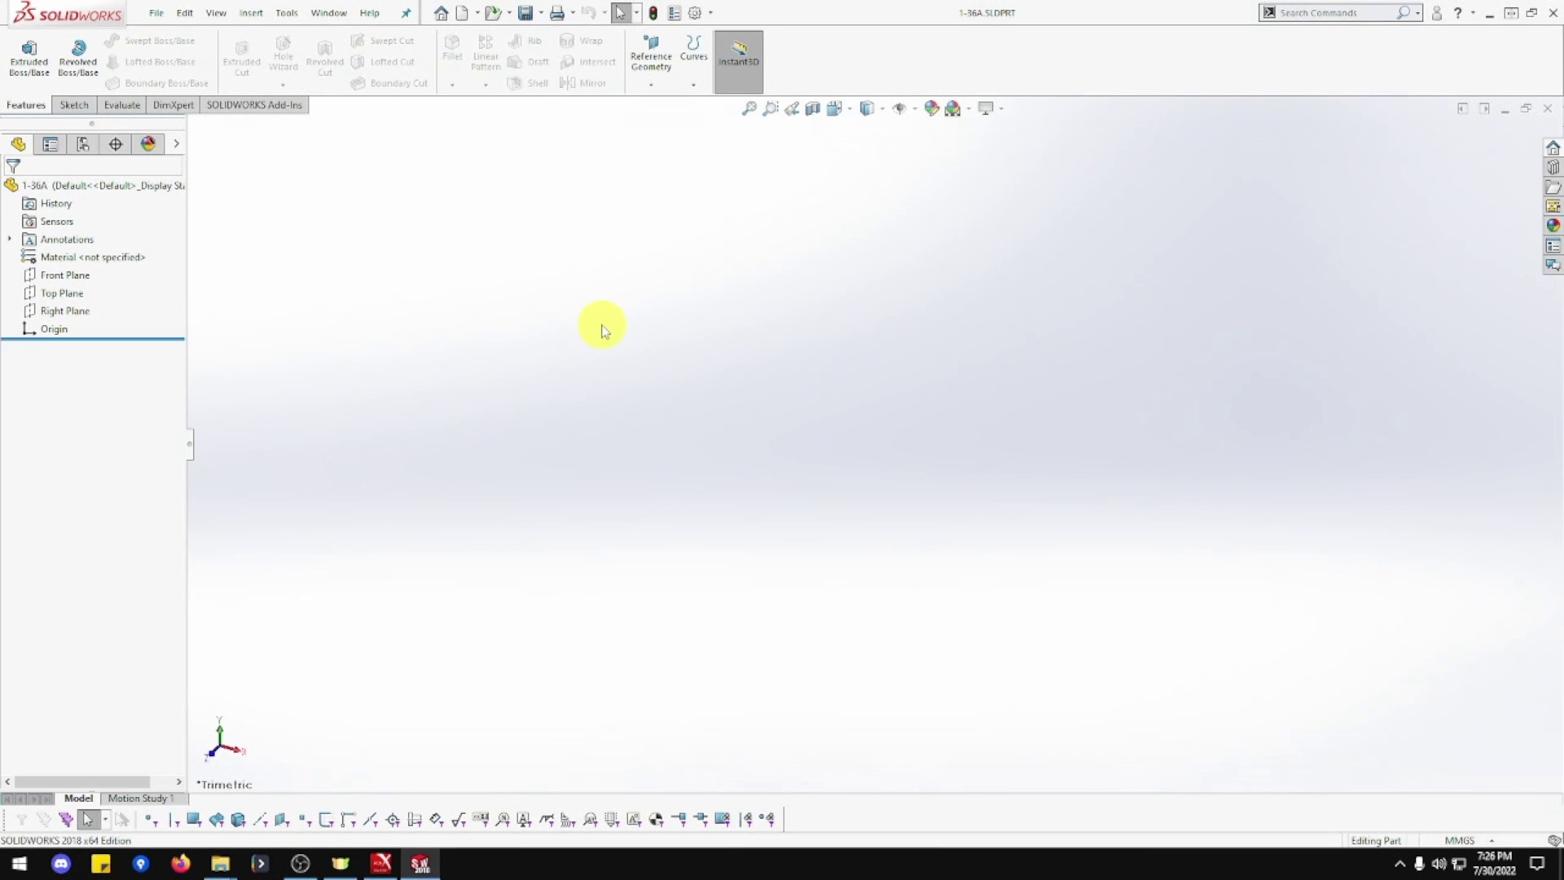
Sketch a circle about 166 mm in diameter on the Top Plane, centred on the origin
right_click(90, 293)
left_click(86, 280)
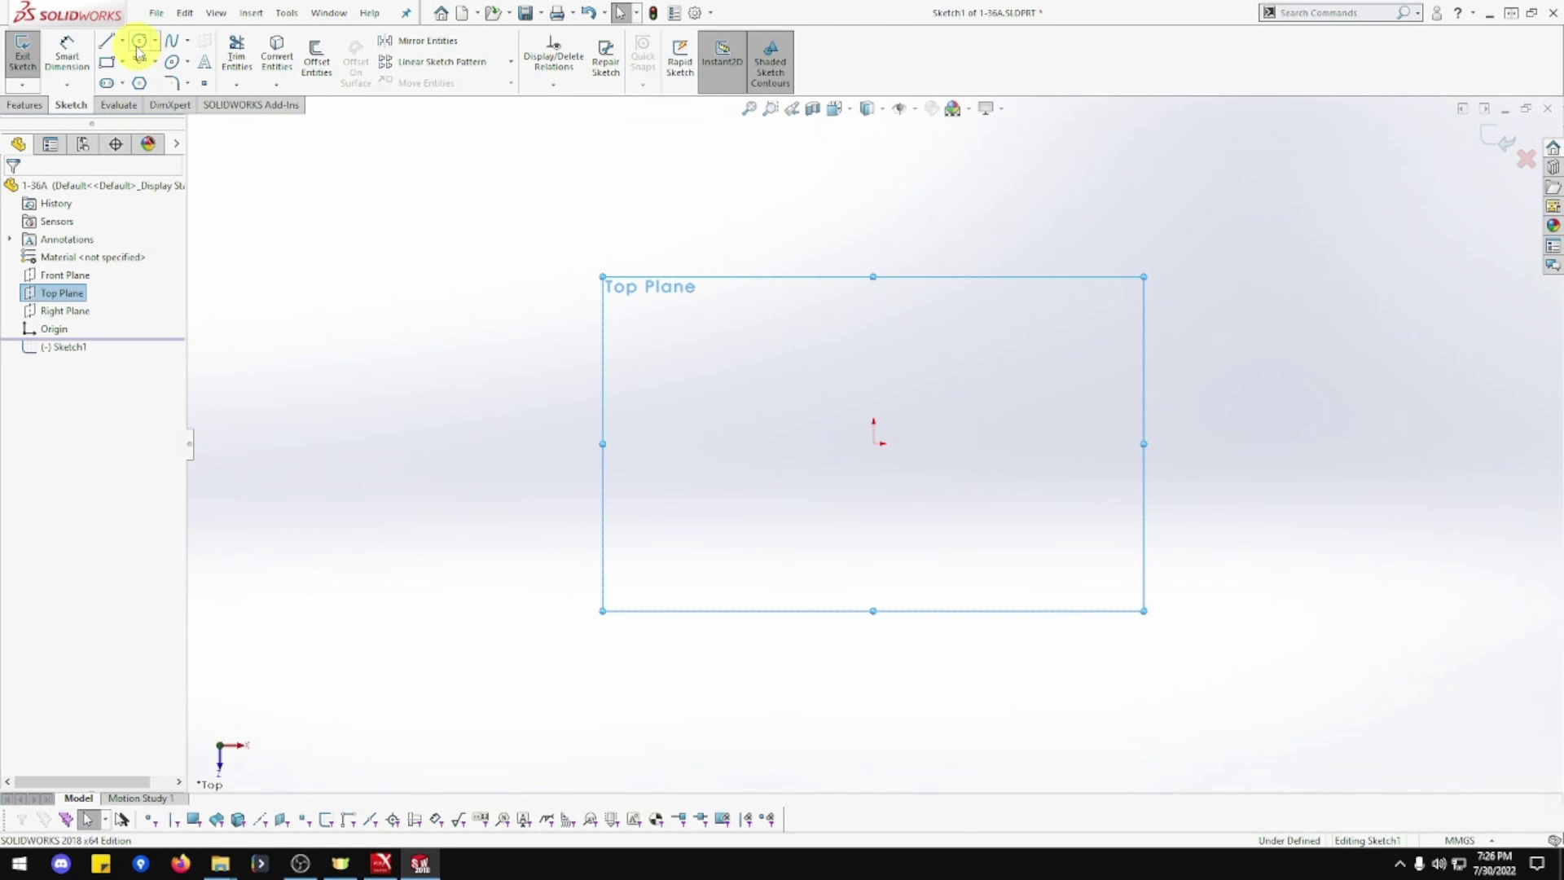
left_click(138, 46)
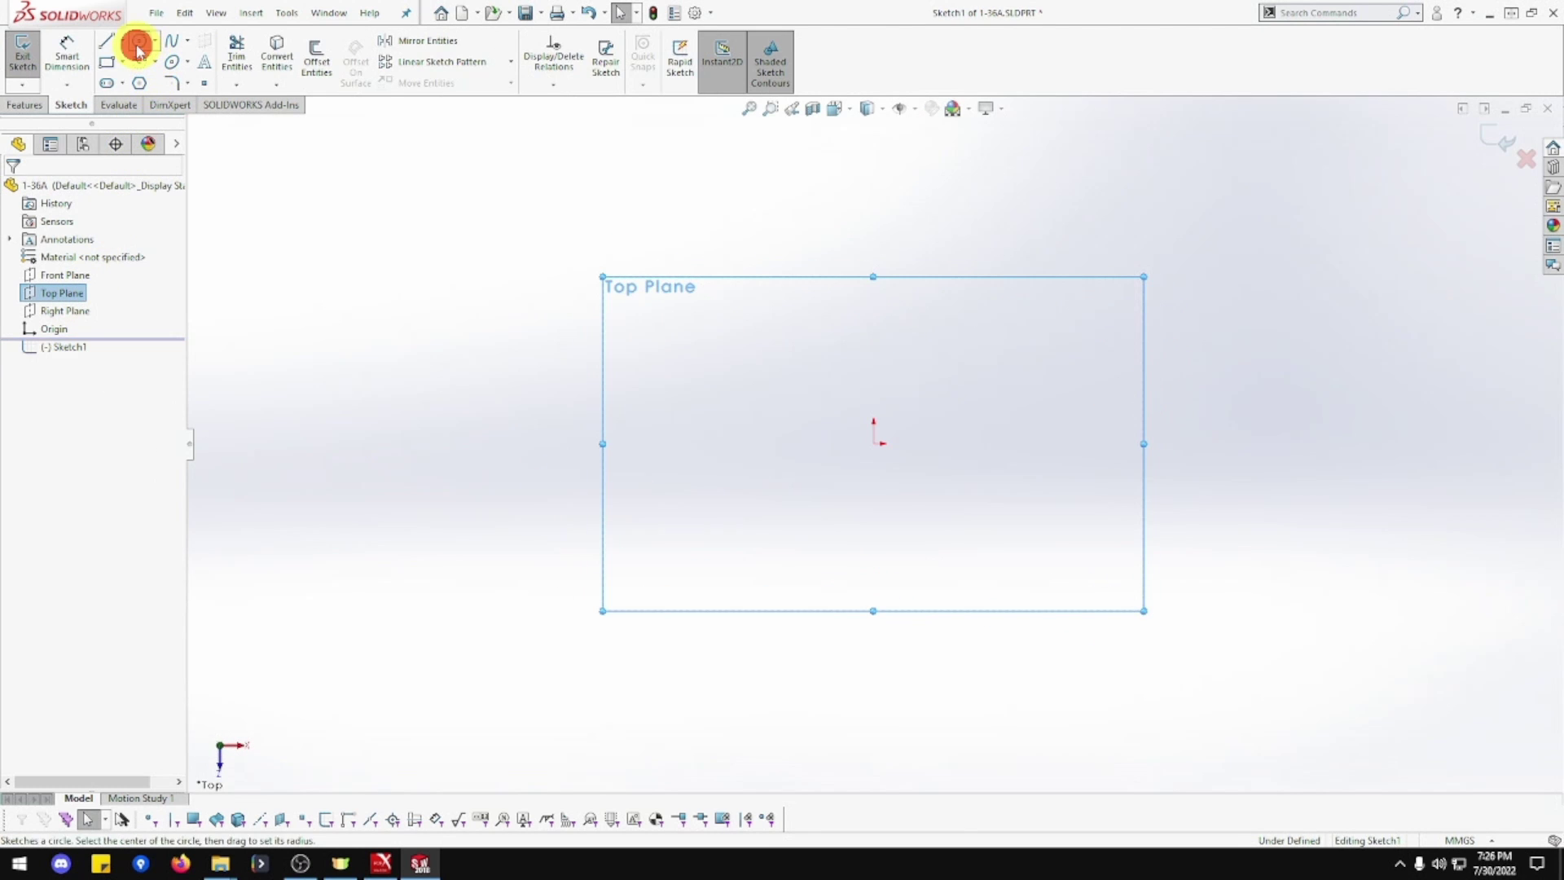
left_click(875, 444)
left_click(1092, 571)
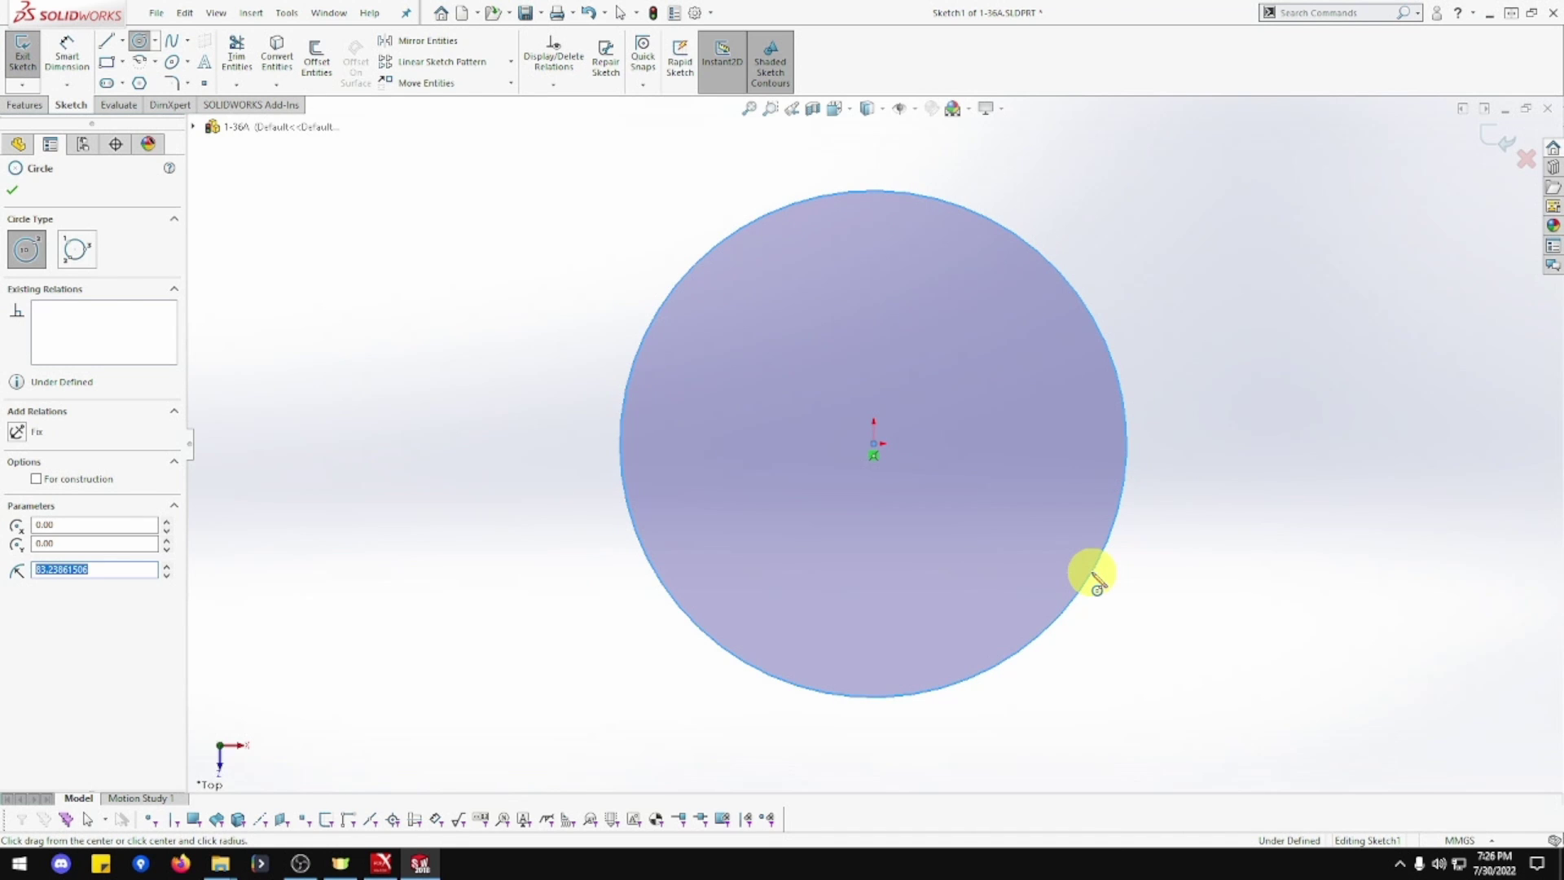
Dimension the circle on the Top Plane with a diameter of 102 mm
left_click(67, 54)
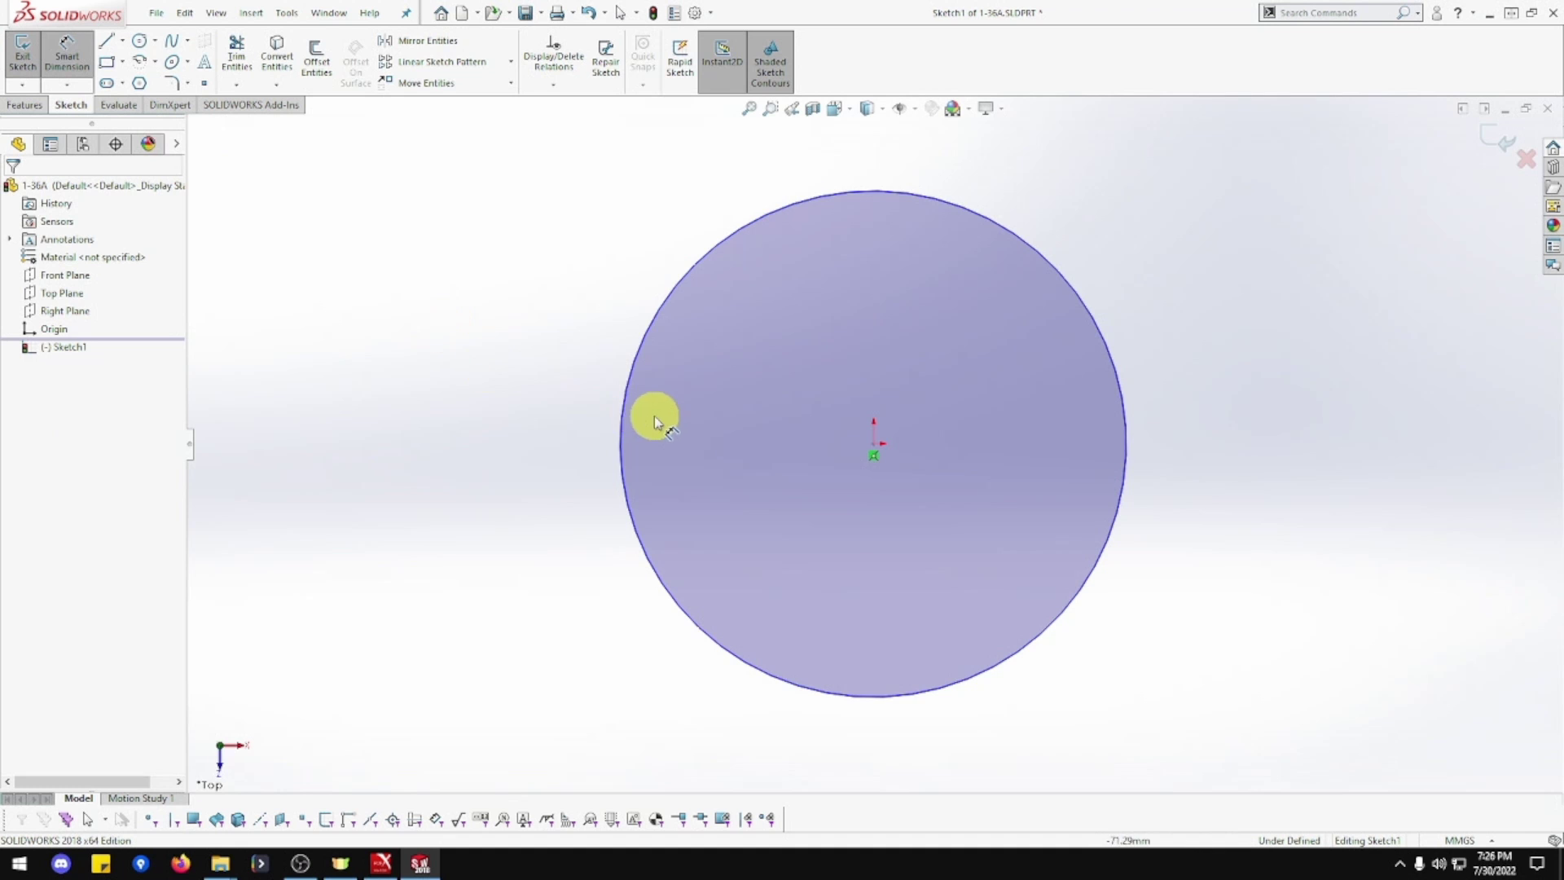
left_click(625, 397)
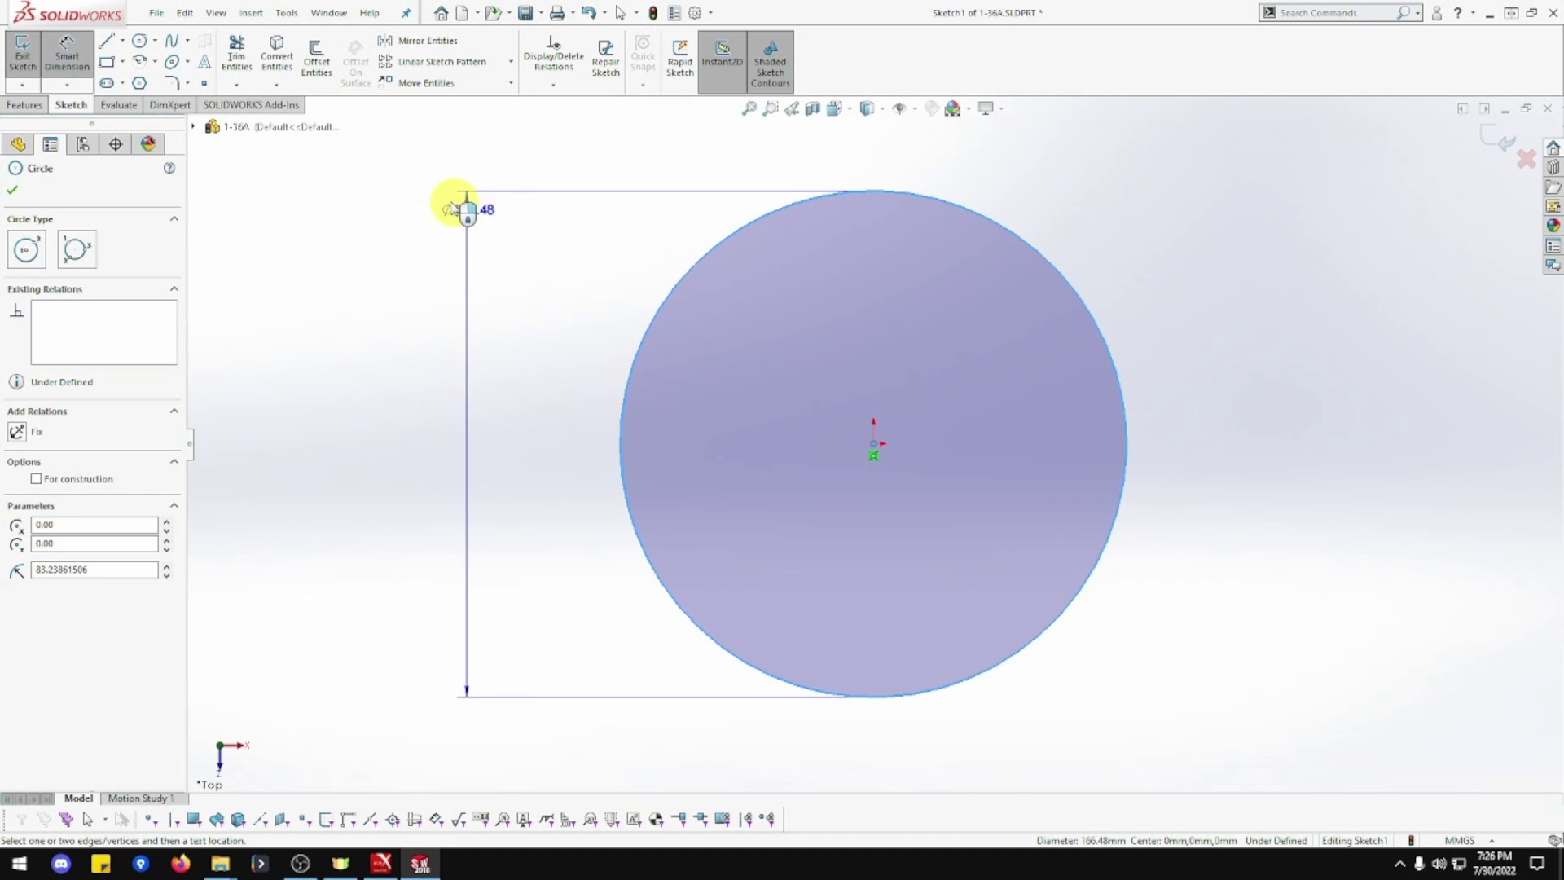
left_click(495, 147)
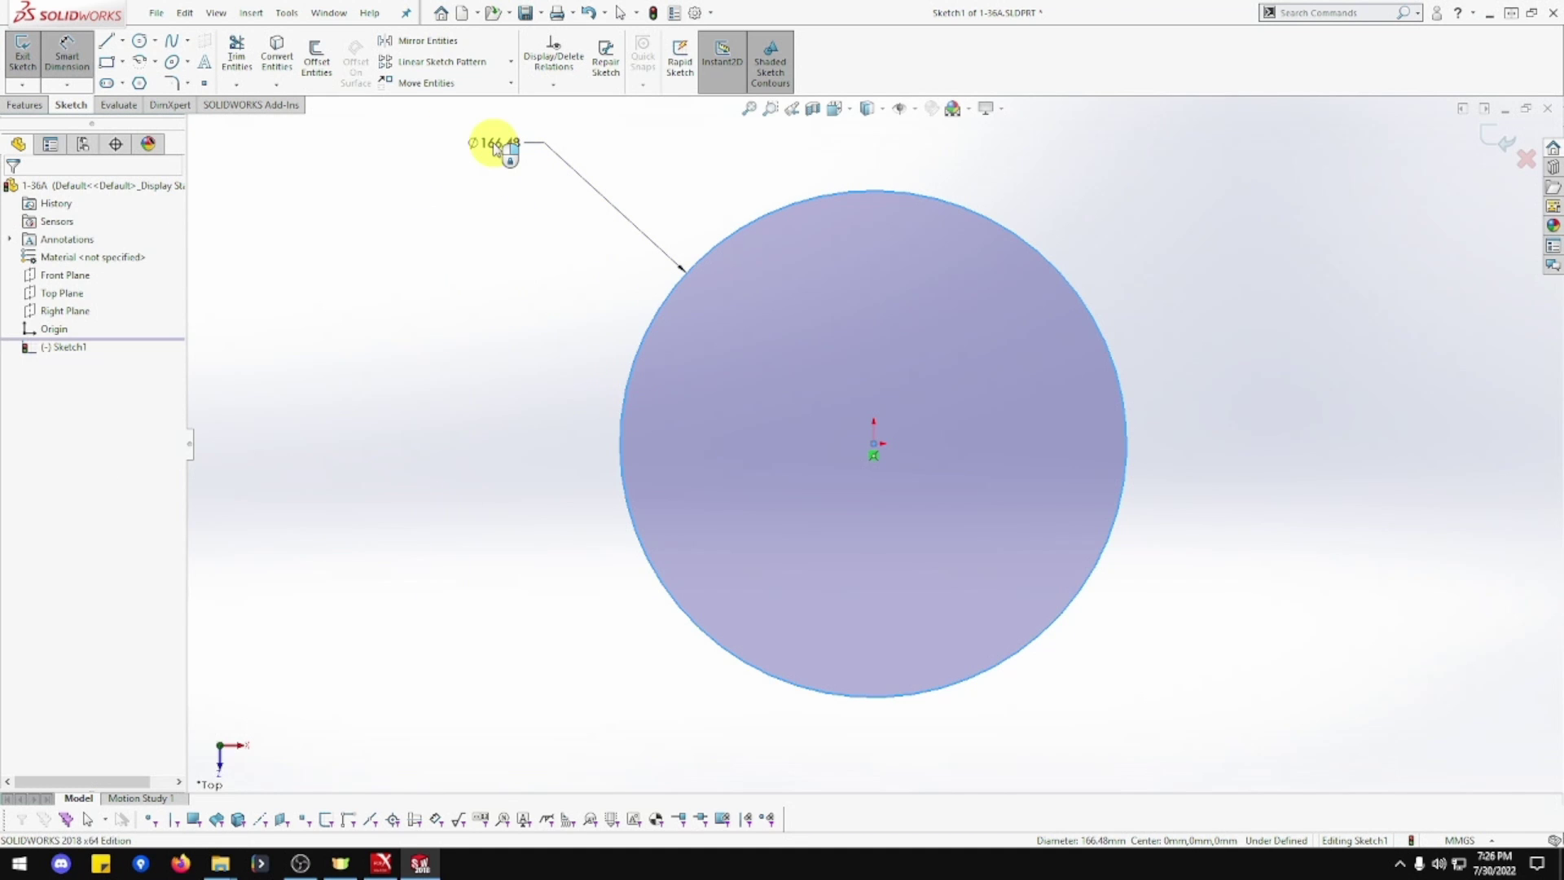
type("102")
key("Return")
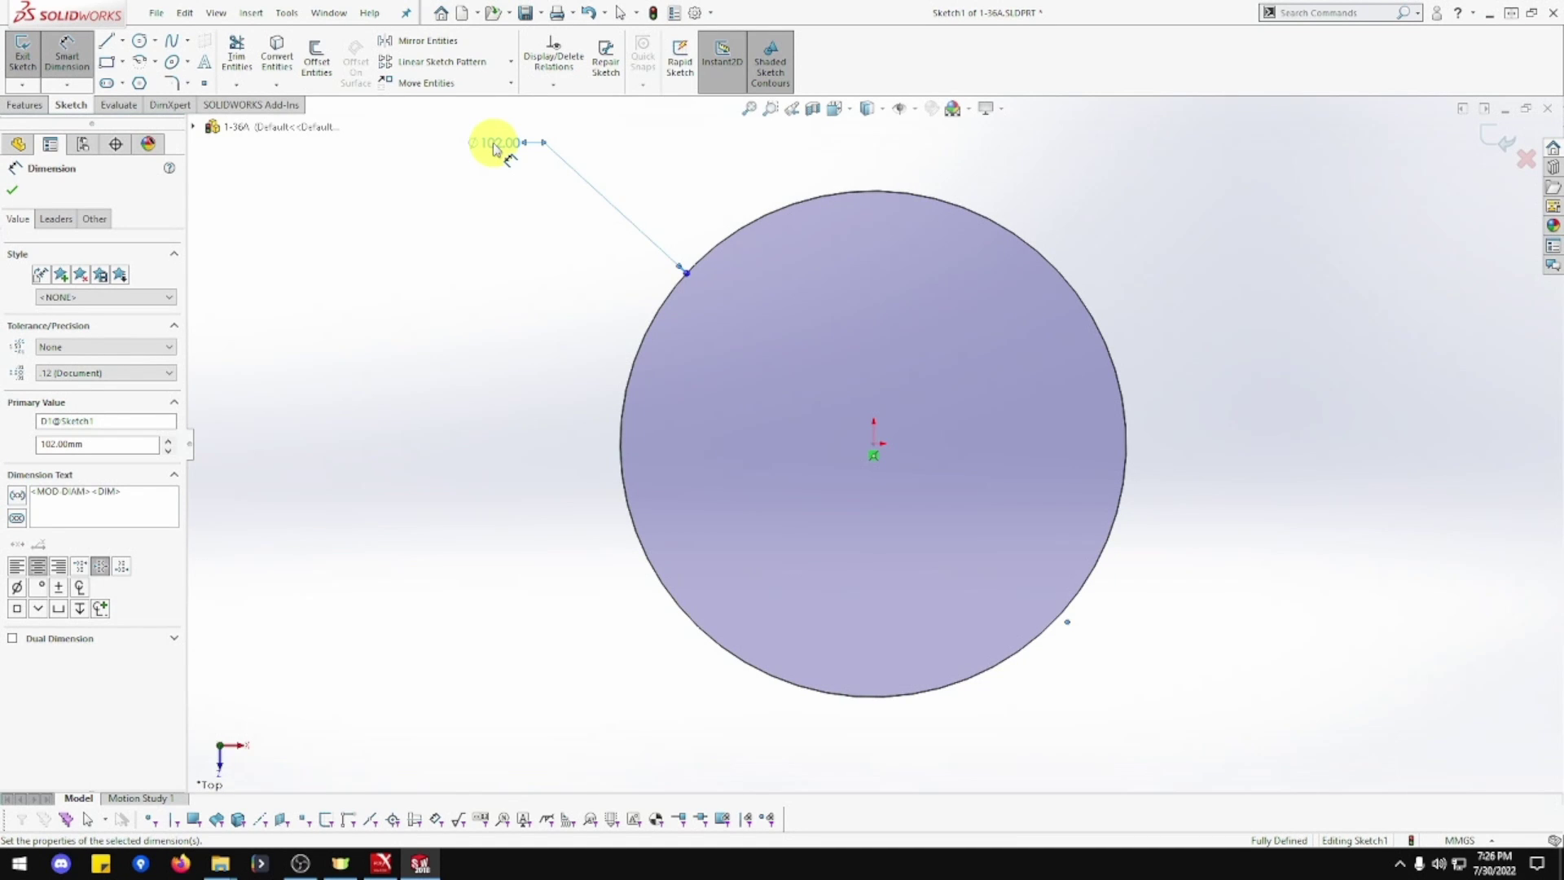
Extrude the 102 mm circle into a solid disc using the Mid Plane end condition with a depth of 12.5 mm
left_click(27, 113)
left_click(30, 57)
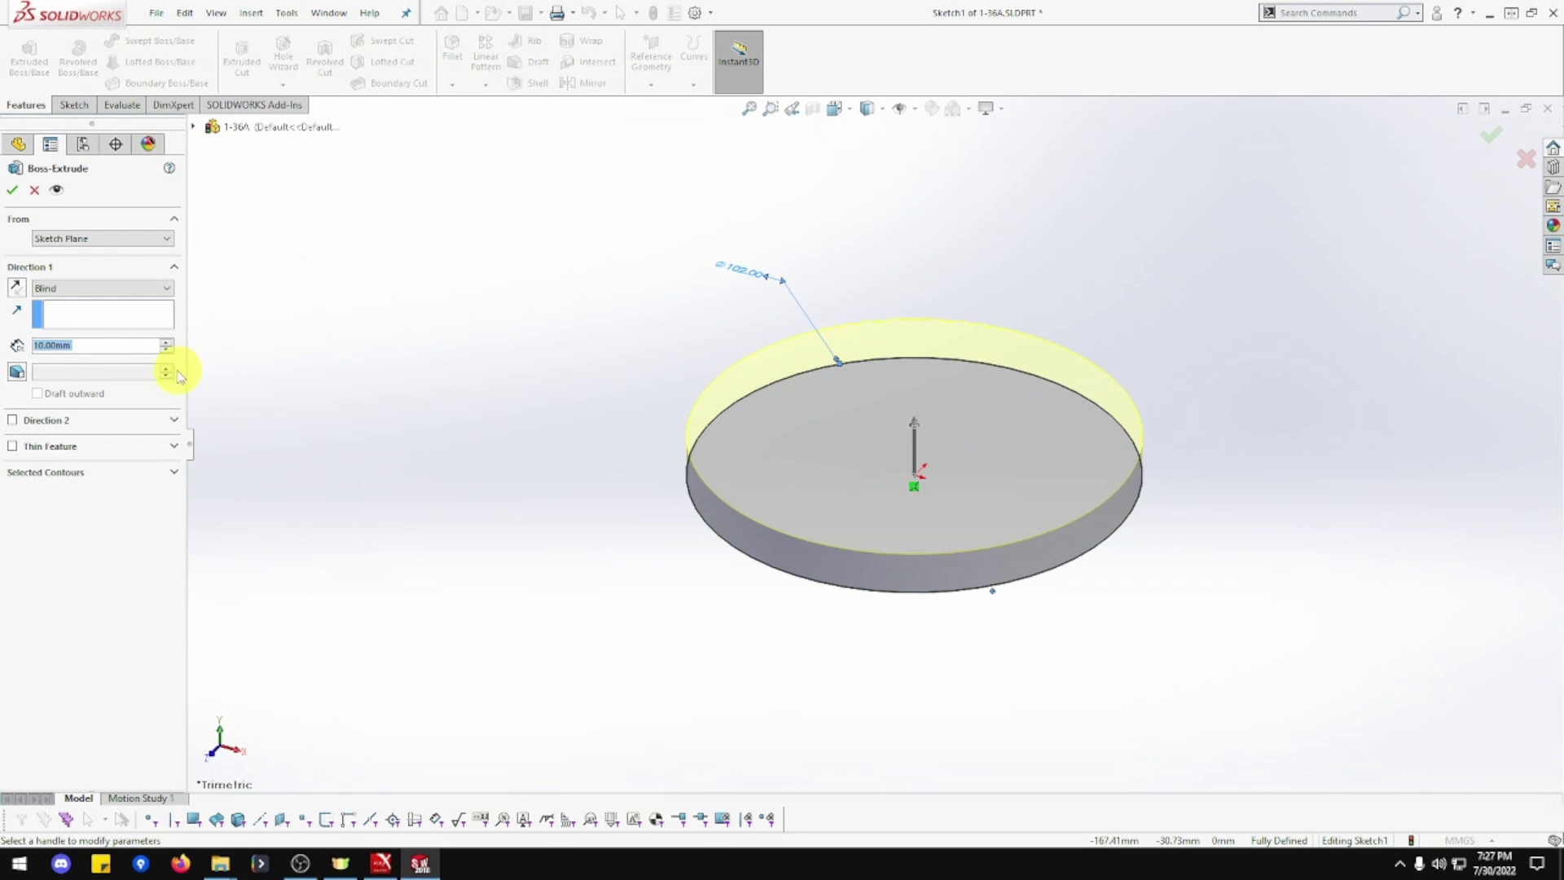
left_click(119, 292)
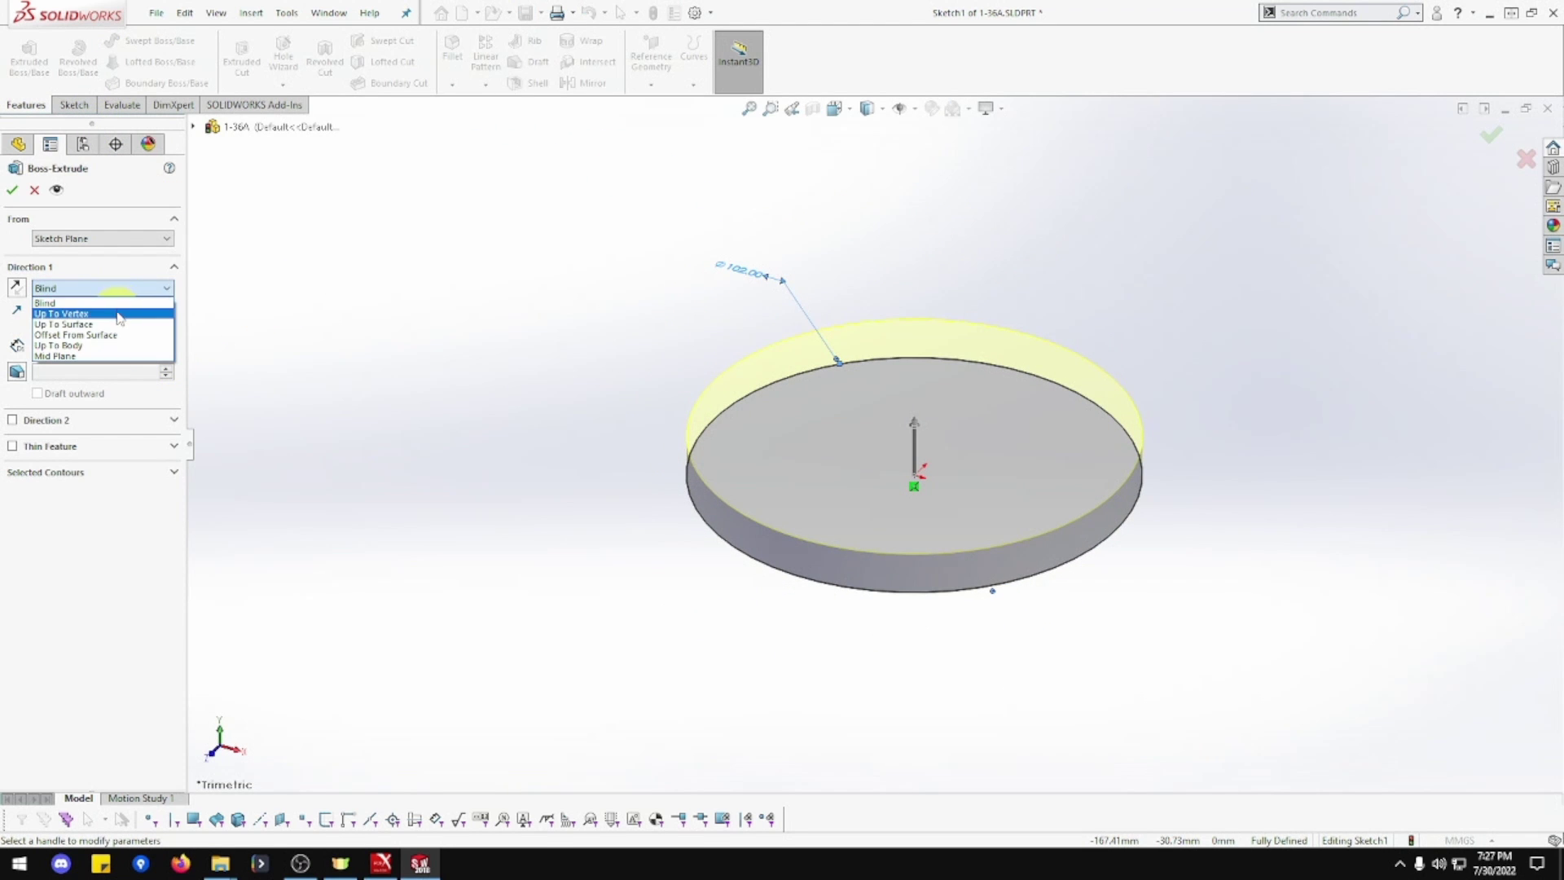
left_click(110, 356)
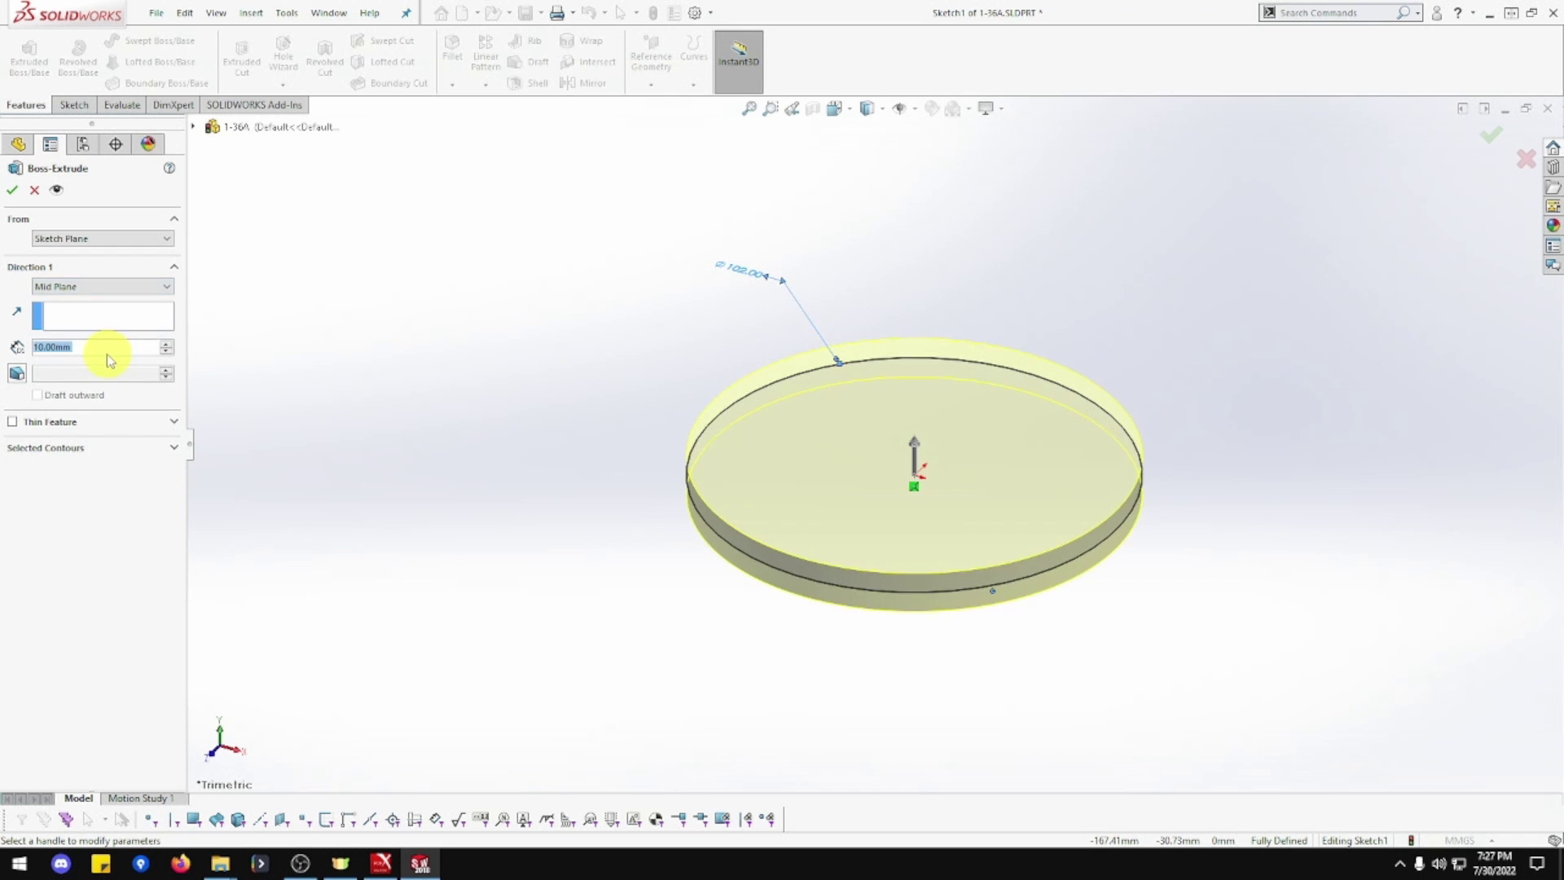
type("12")
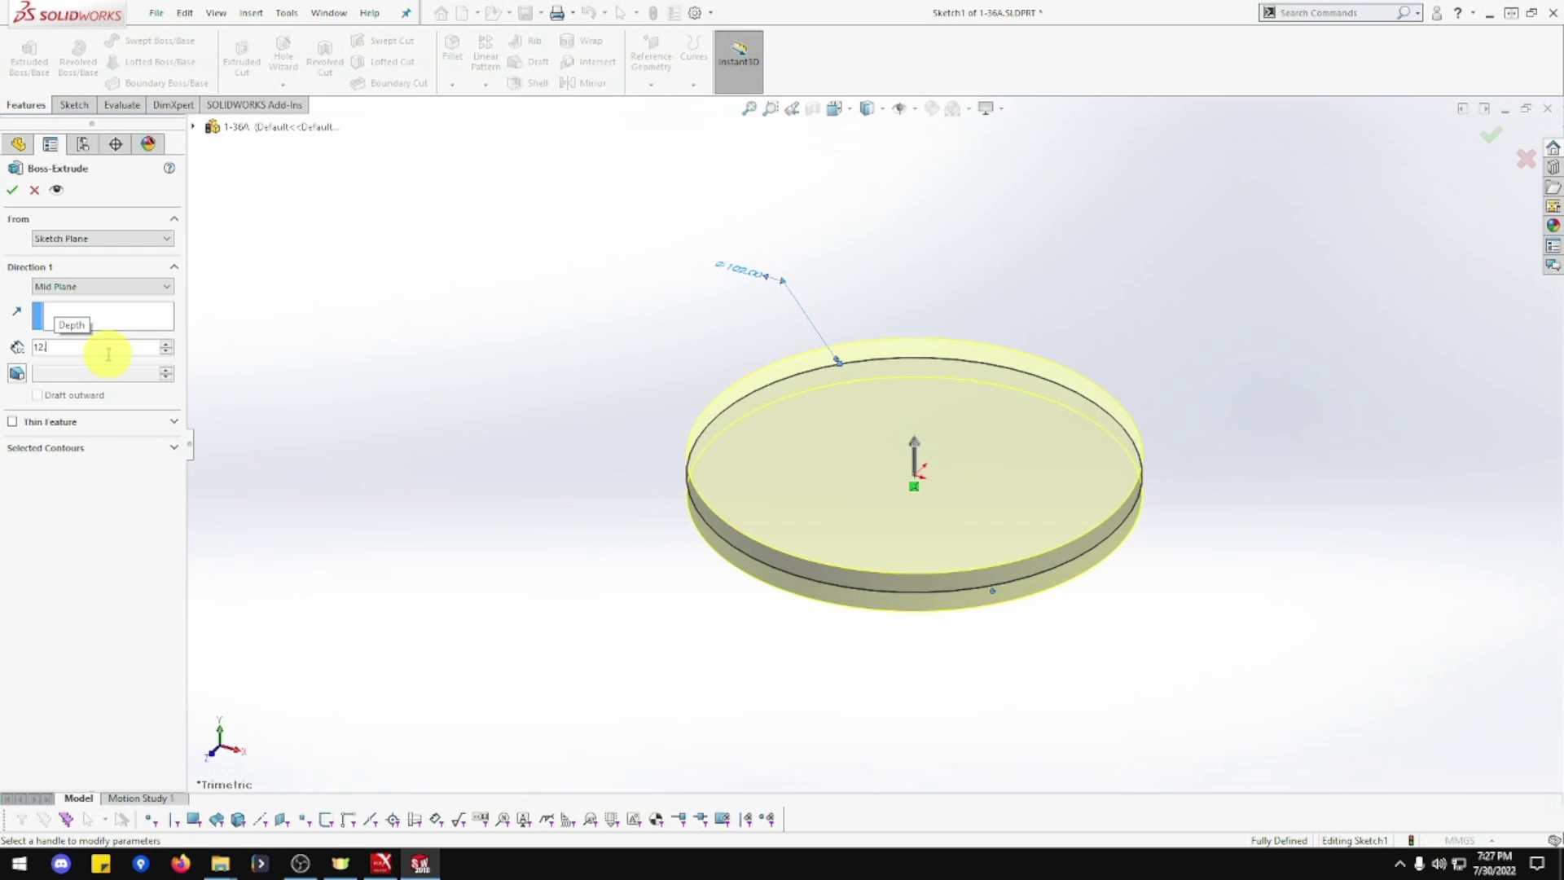
type(".5")
key("Return")
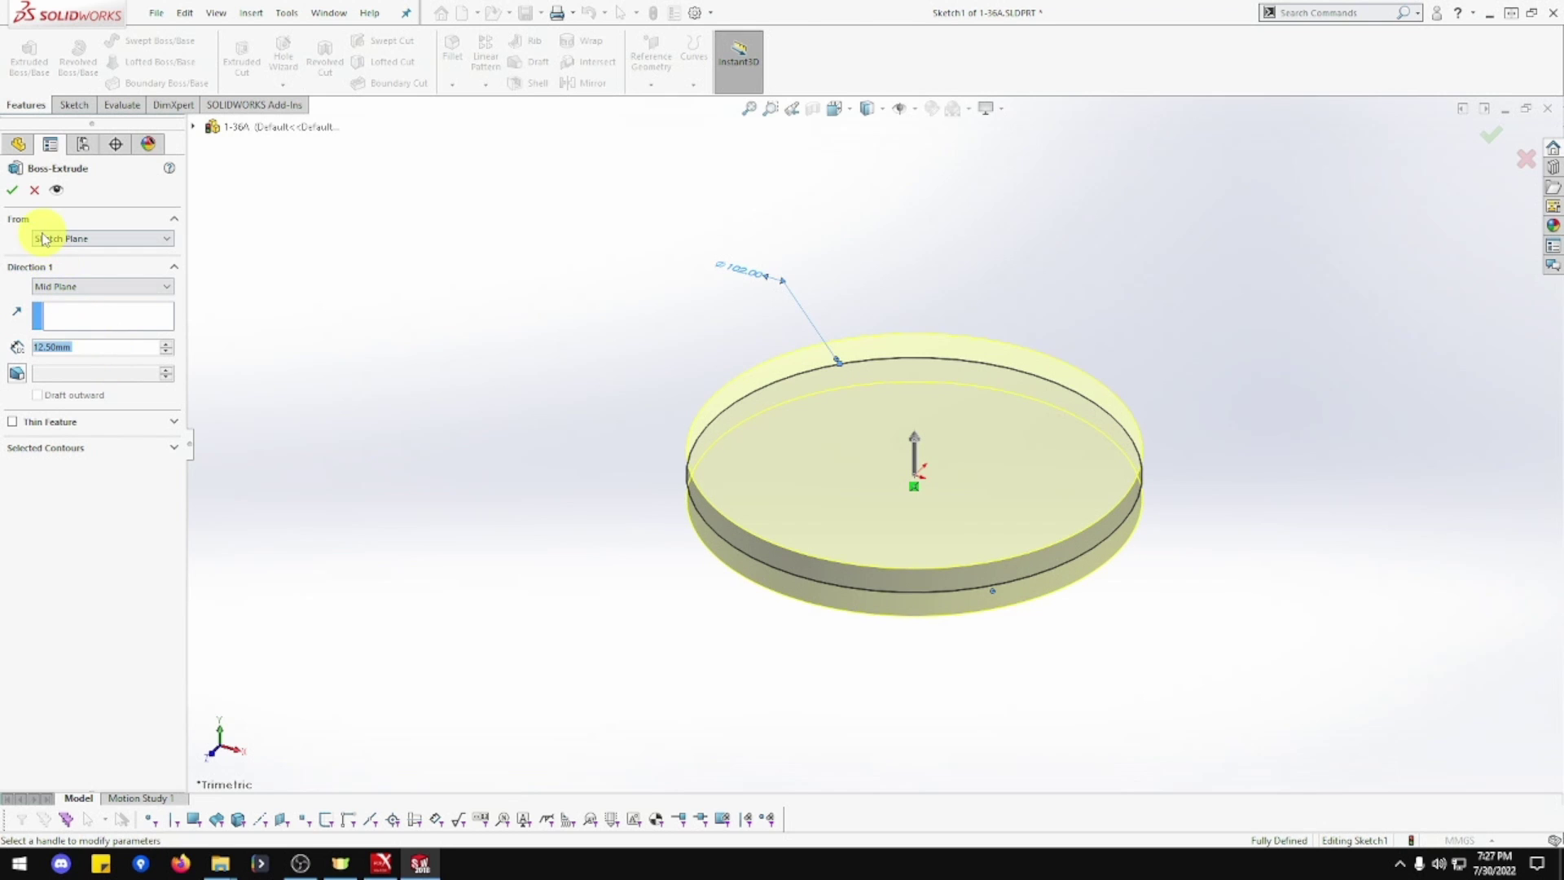
left_click(12, 190)
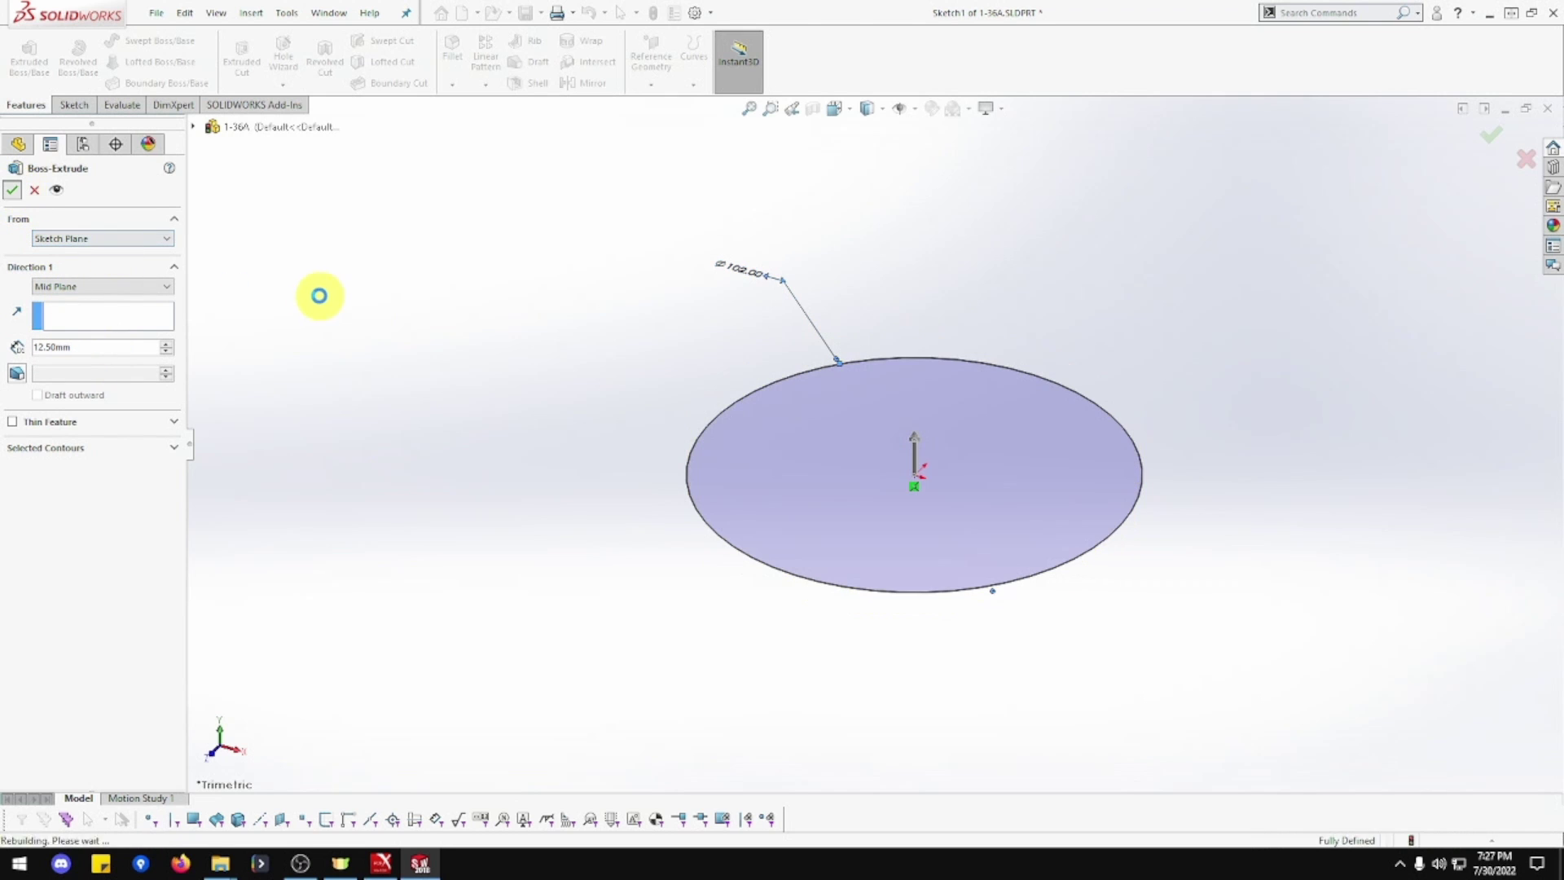
left_click(656, 341)
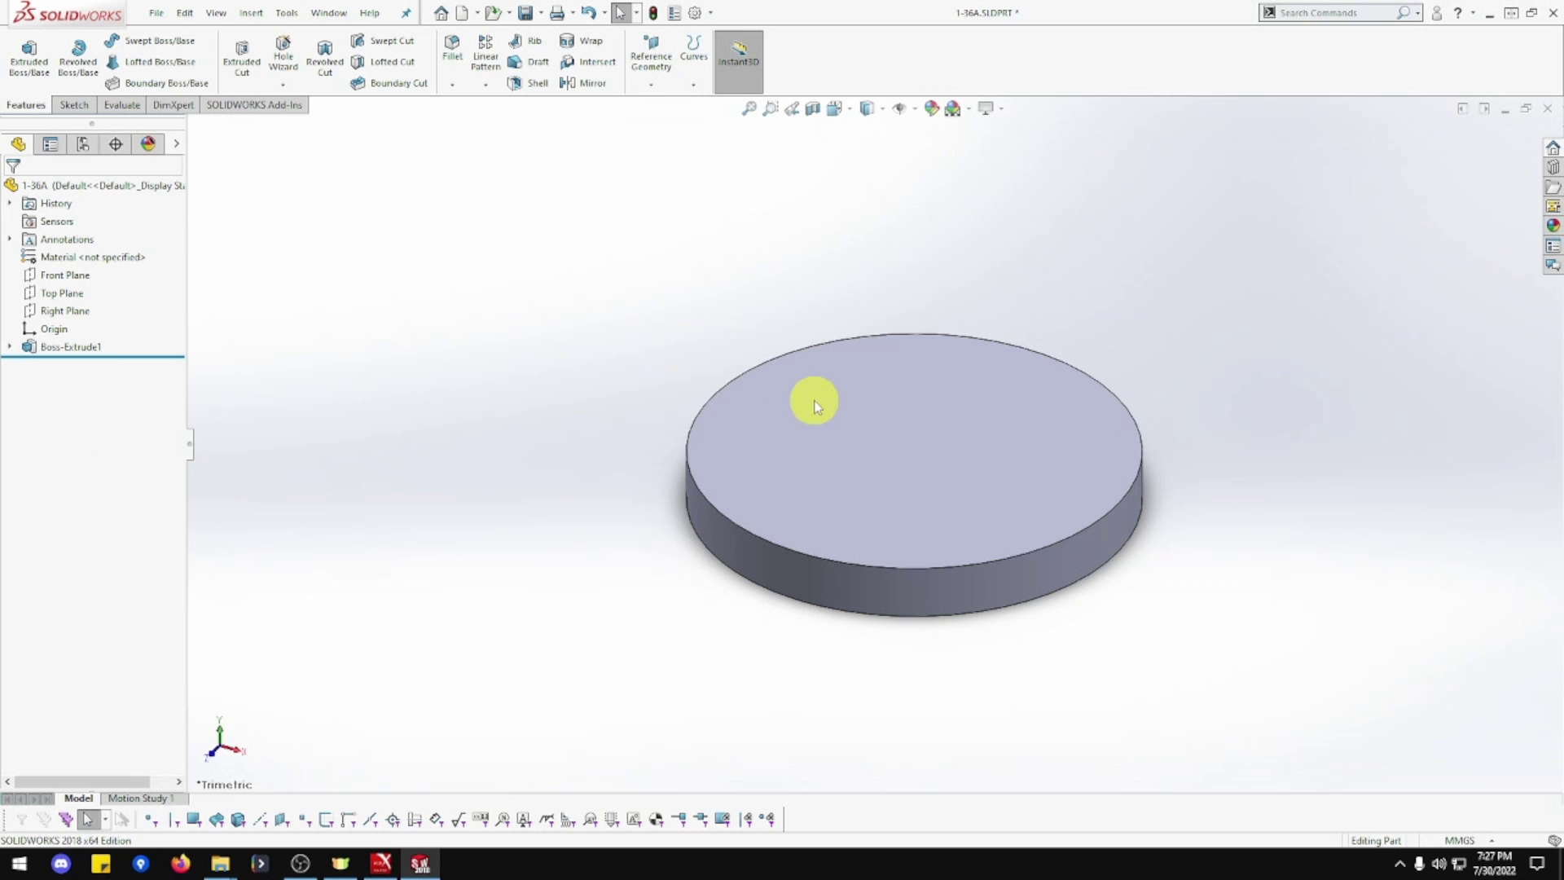
Start a sketch on the disc's upper face and draw an origin-centred circle about 92 mm in diameter
right_click(855, 437)
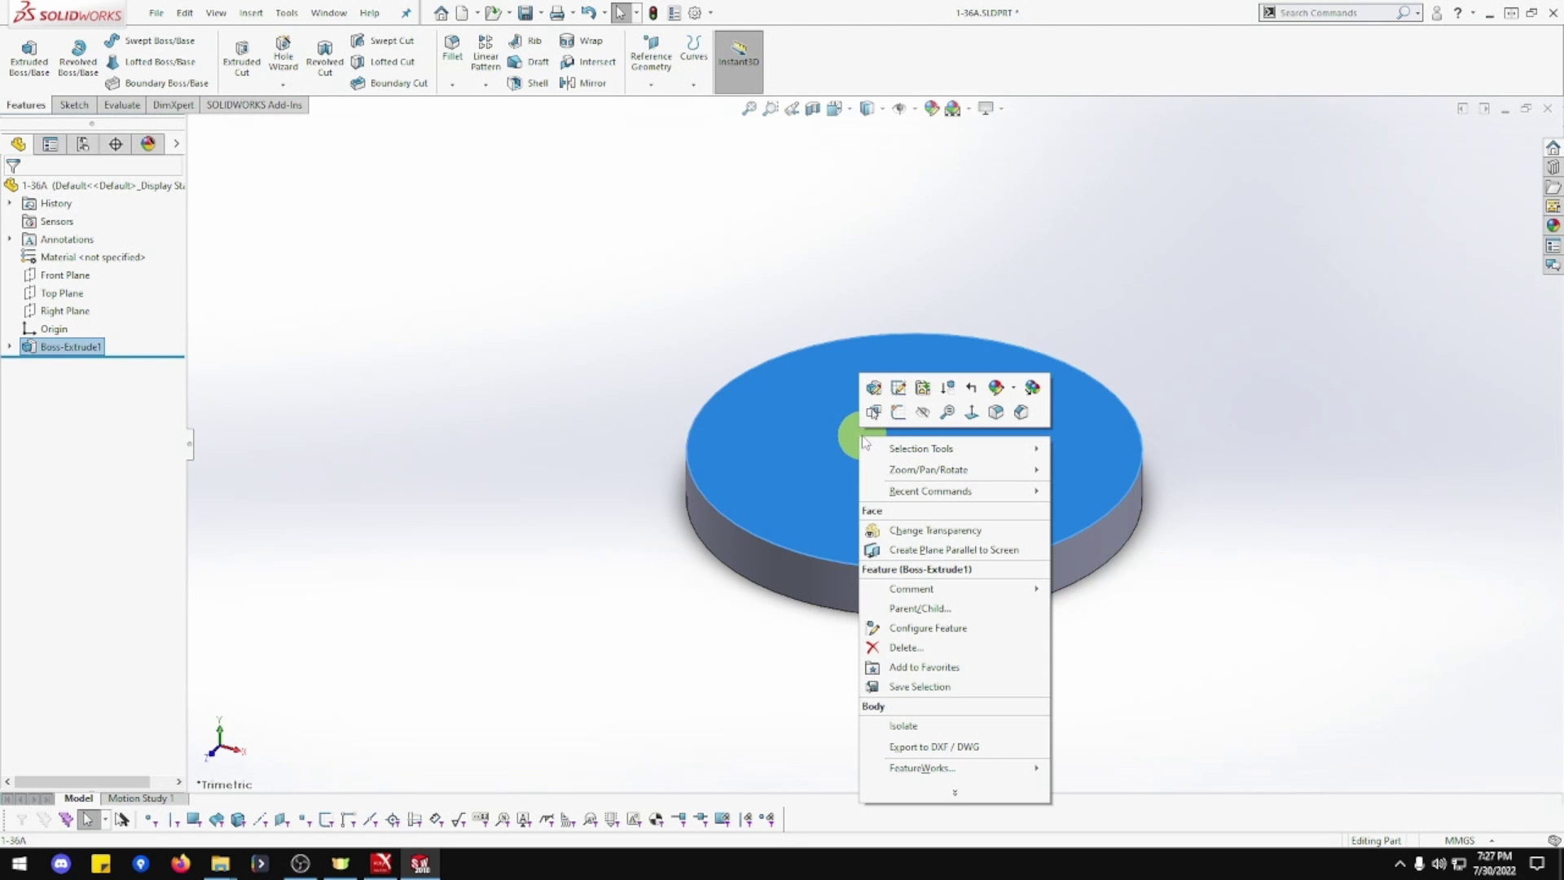
left_click(970, 412)
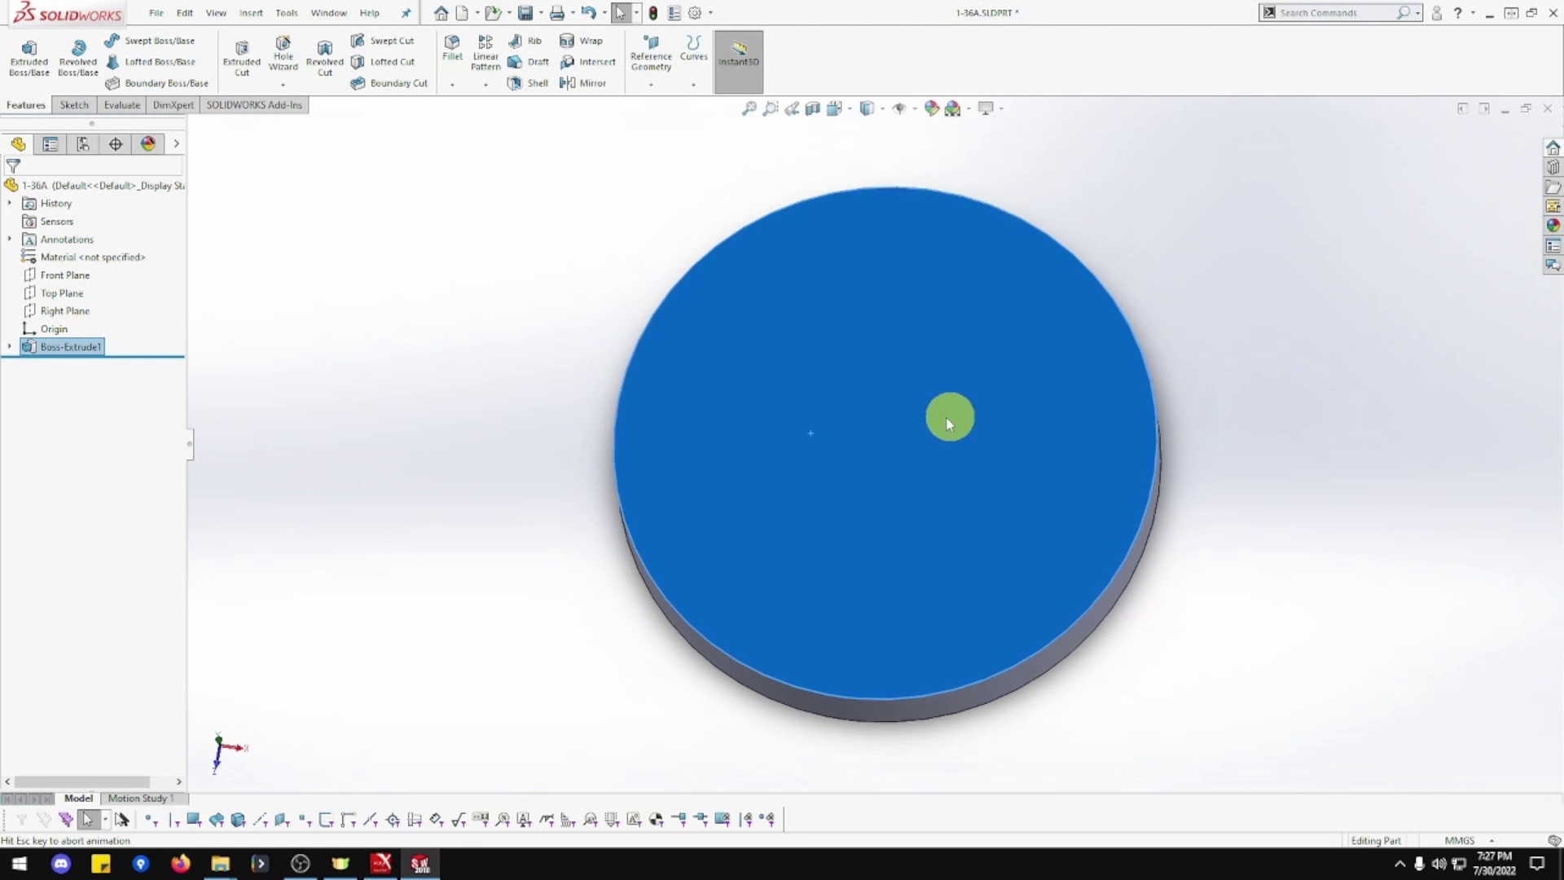
right_click(883, 408)
left_click(925, 392)
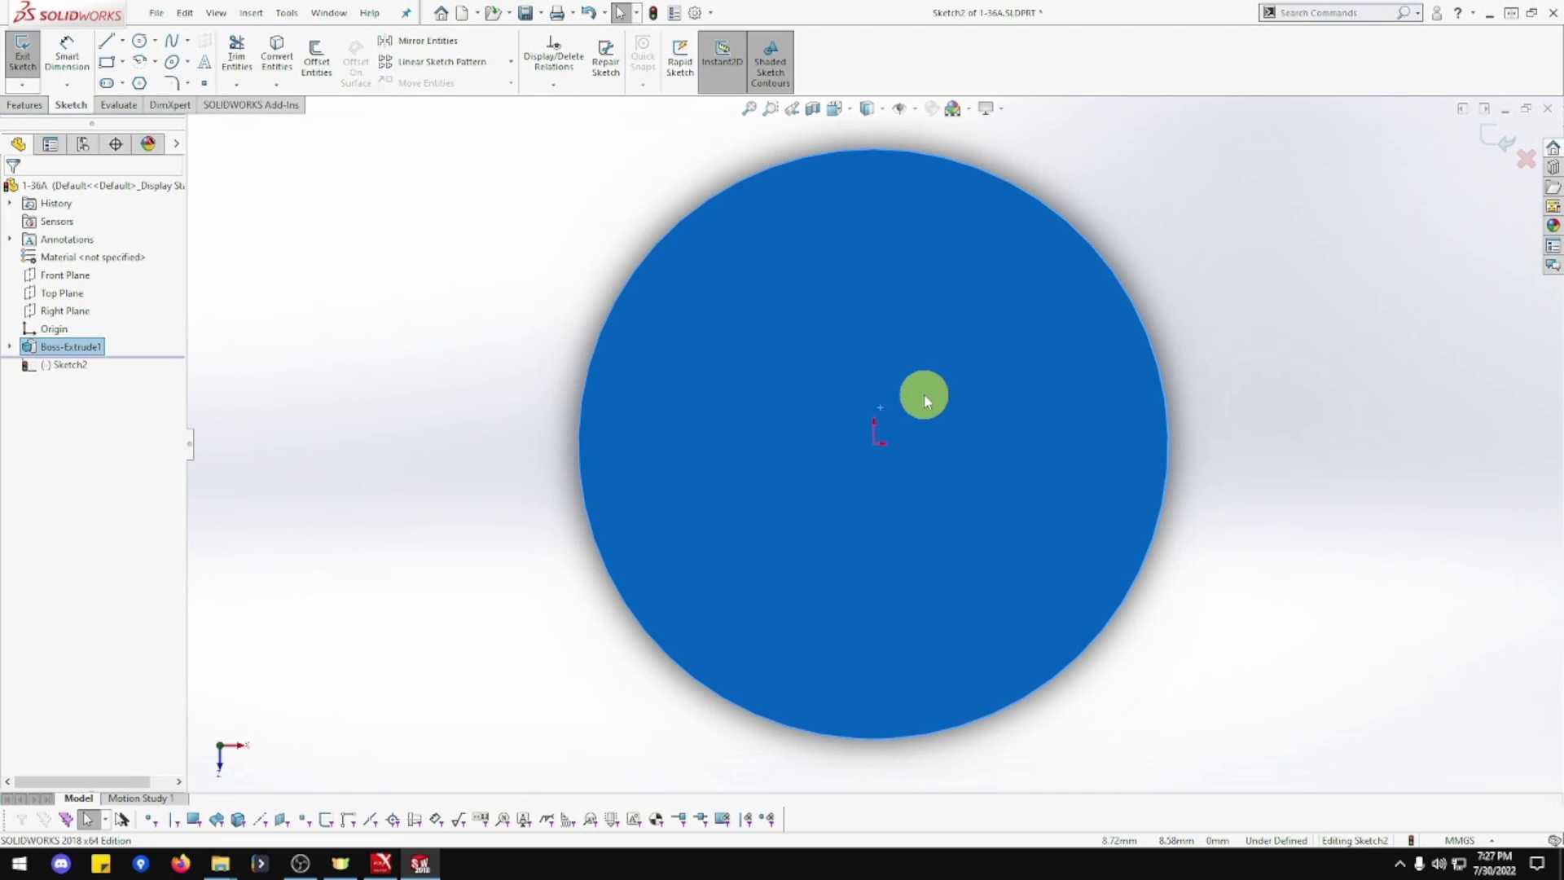
left_click(142, 49)
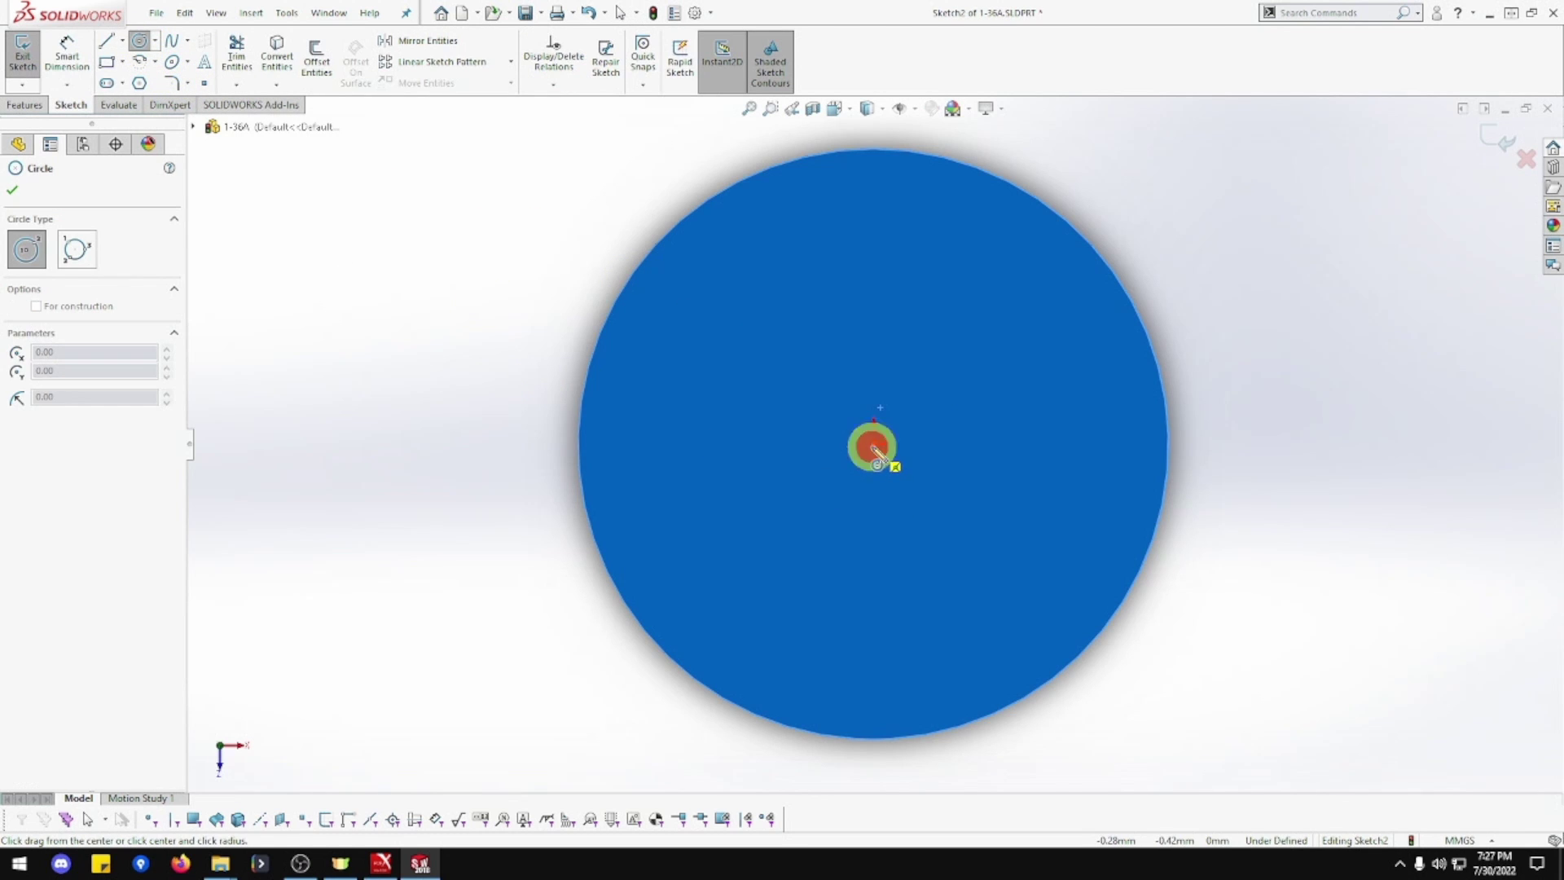
left_click(872, 446)
left_click(1085, 601)
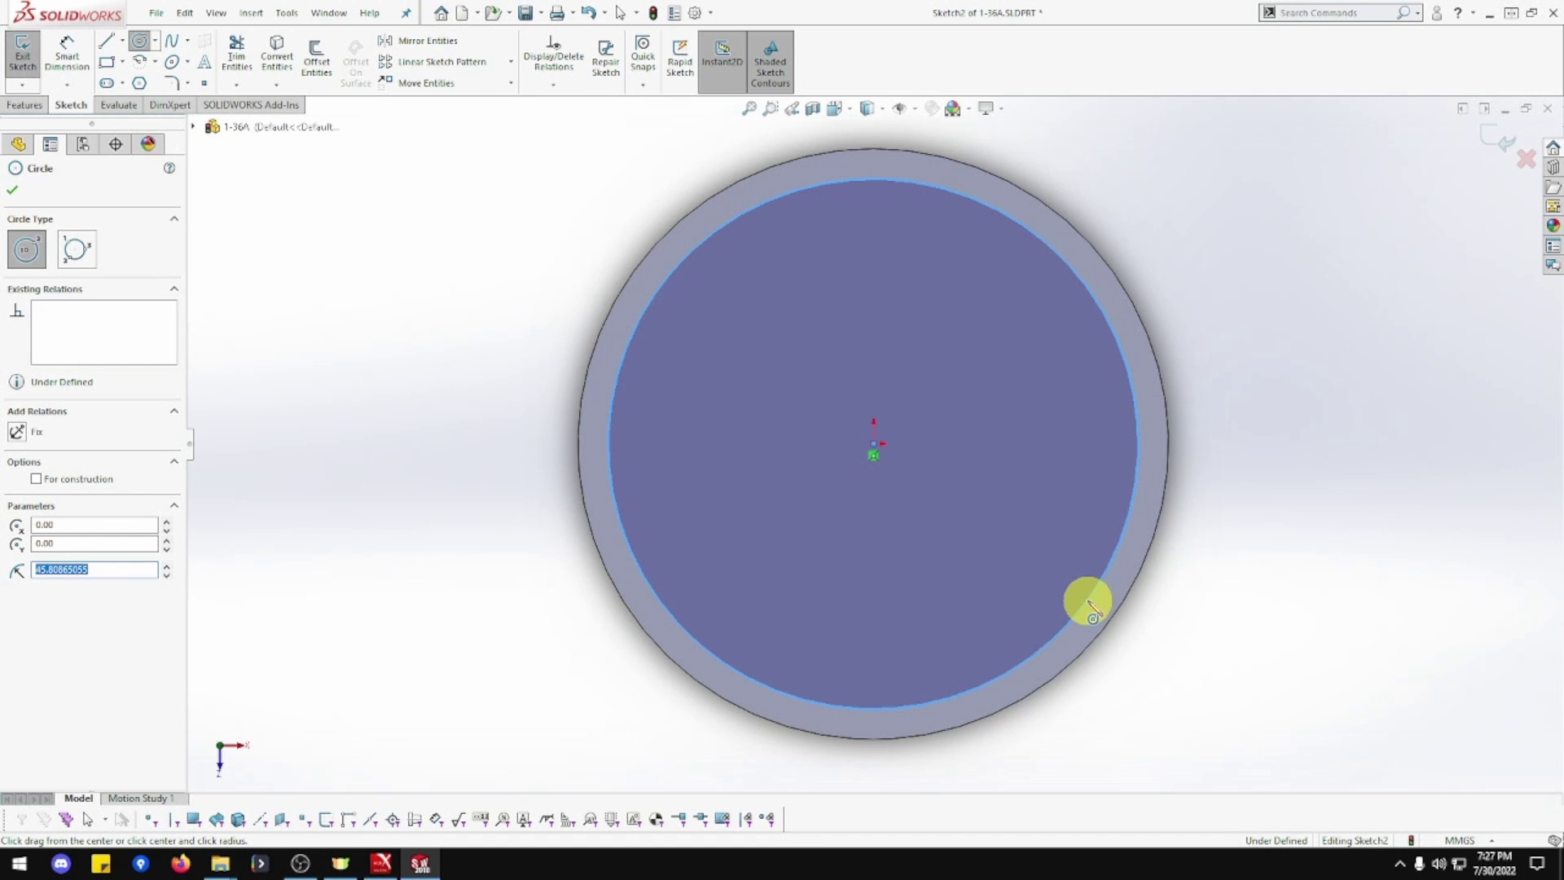
Dimension the circle on the disc's upper face with a diameter of 95 mm
left_click(66, 51)
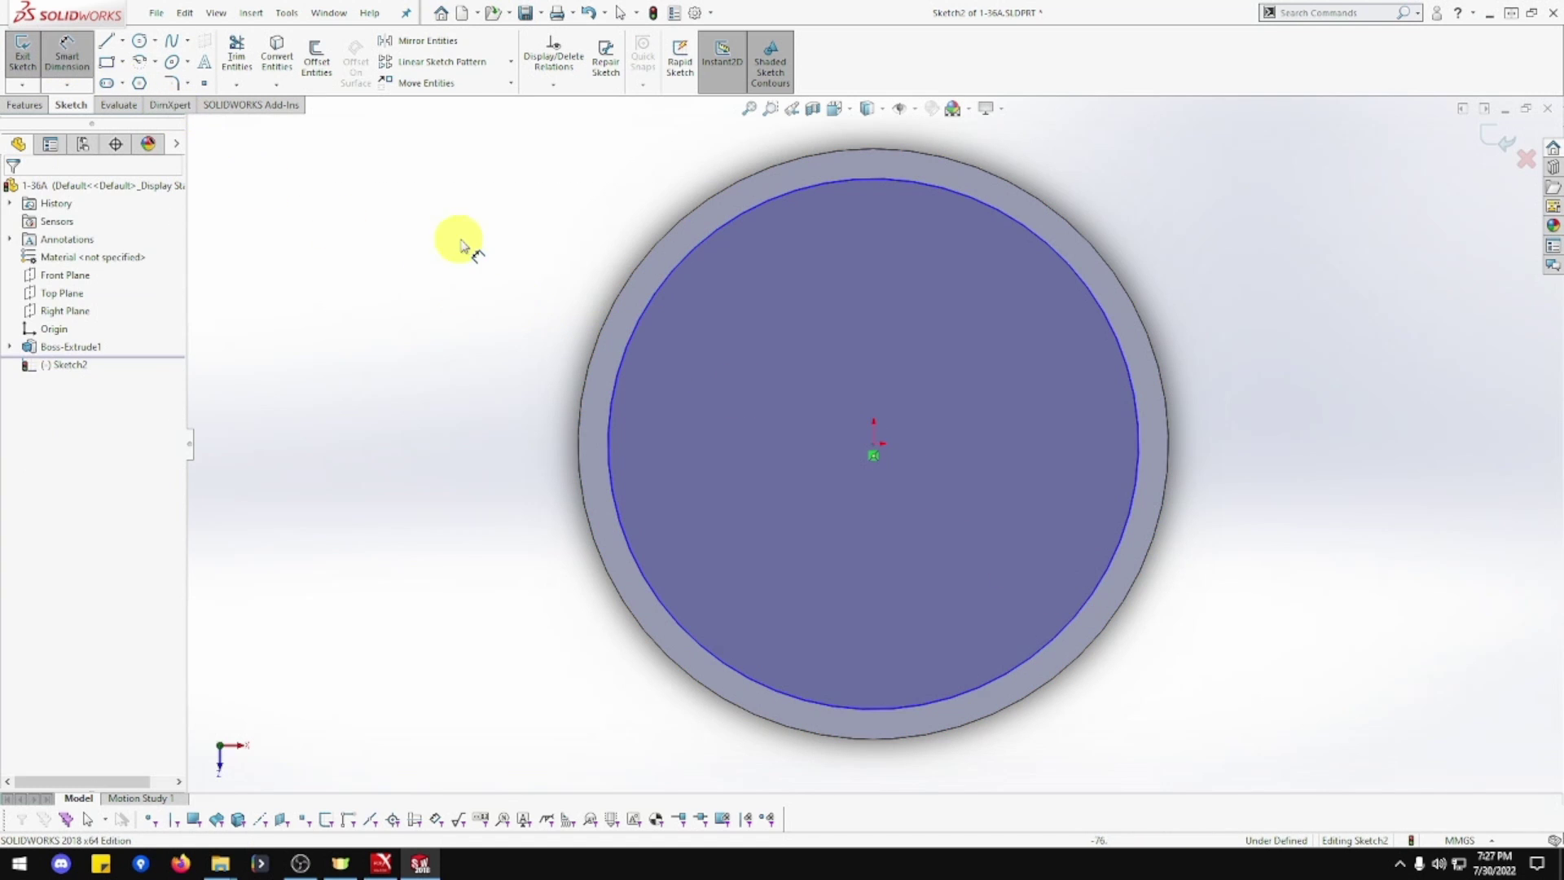
left_click(1059, 254)
left_click(1163, 169)
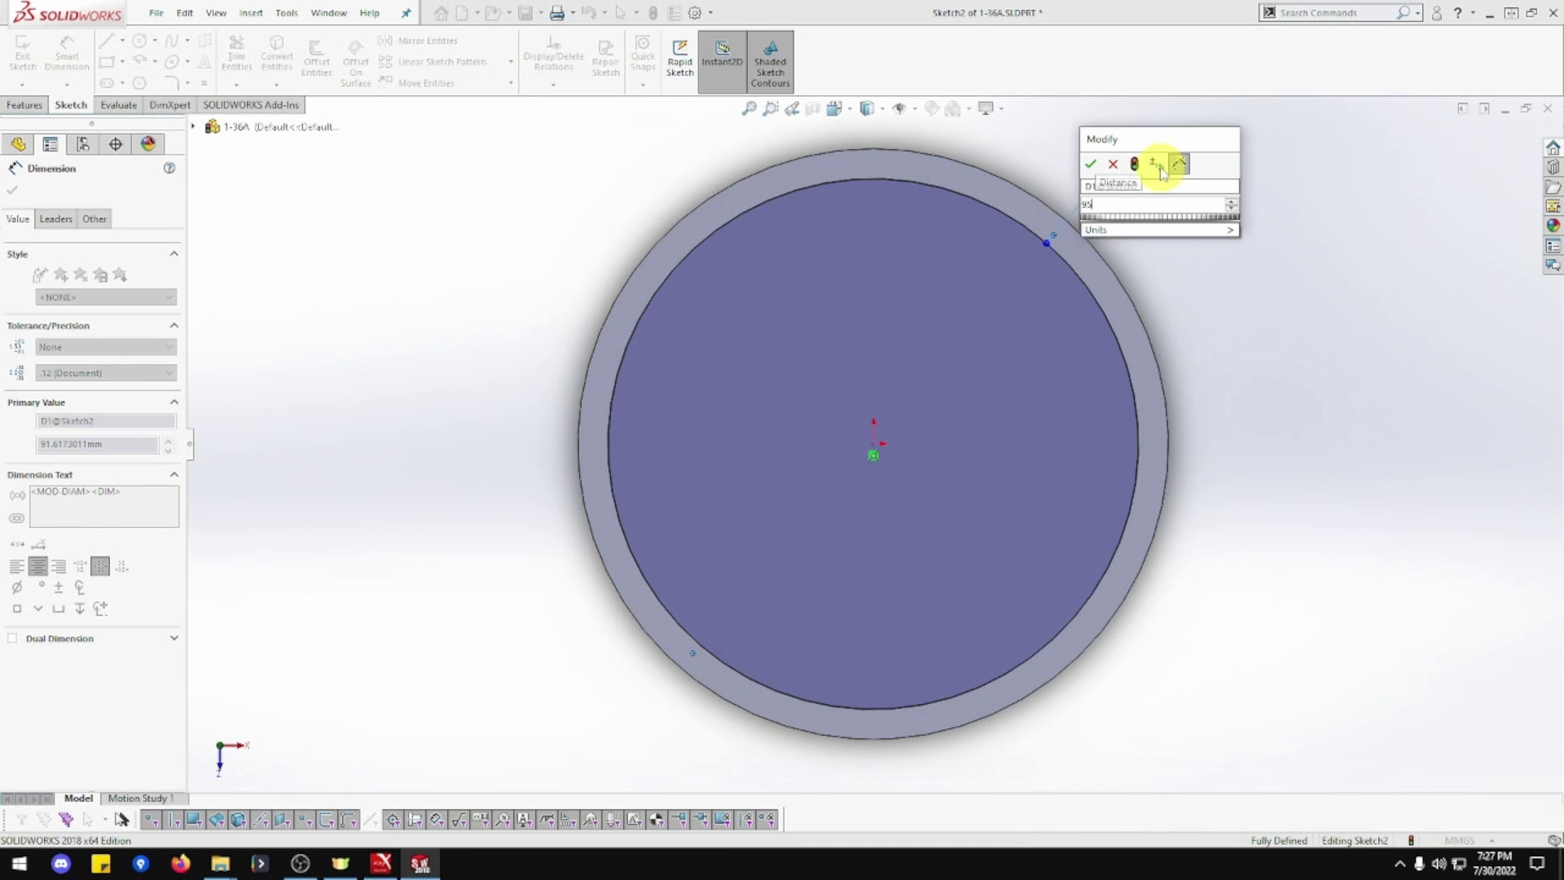
key("Return")
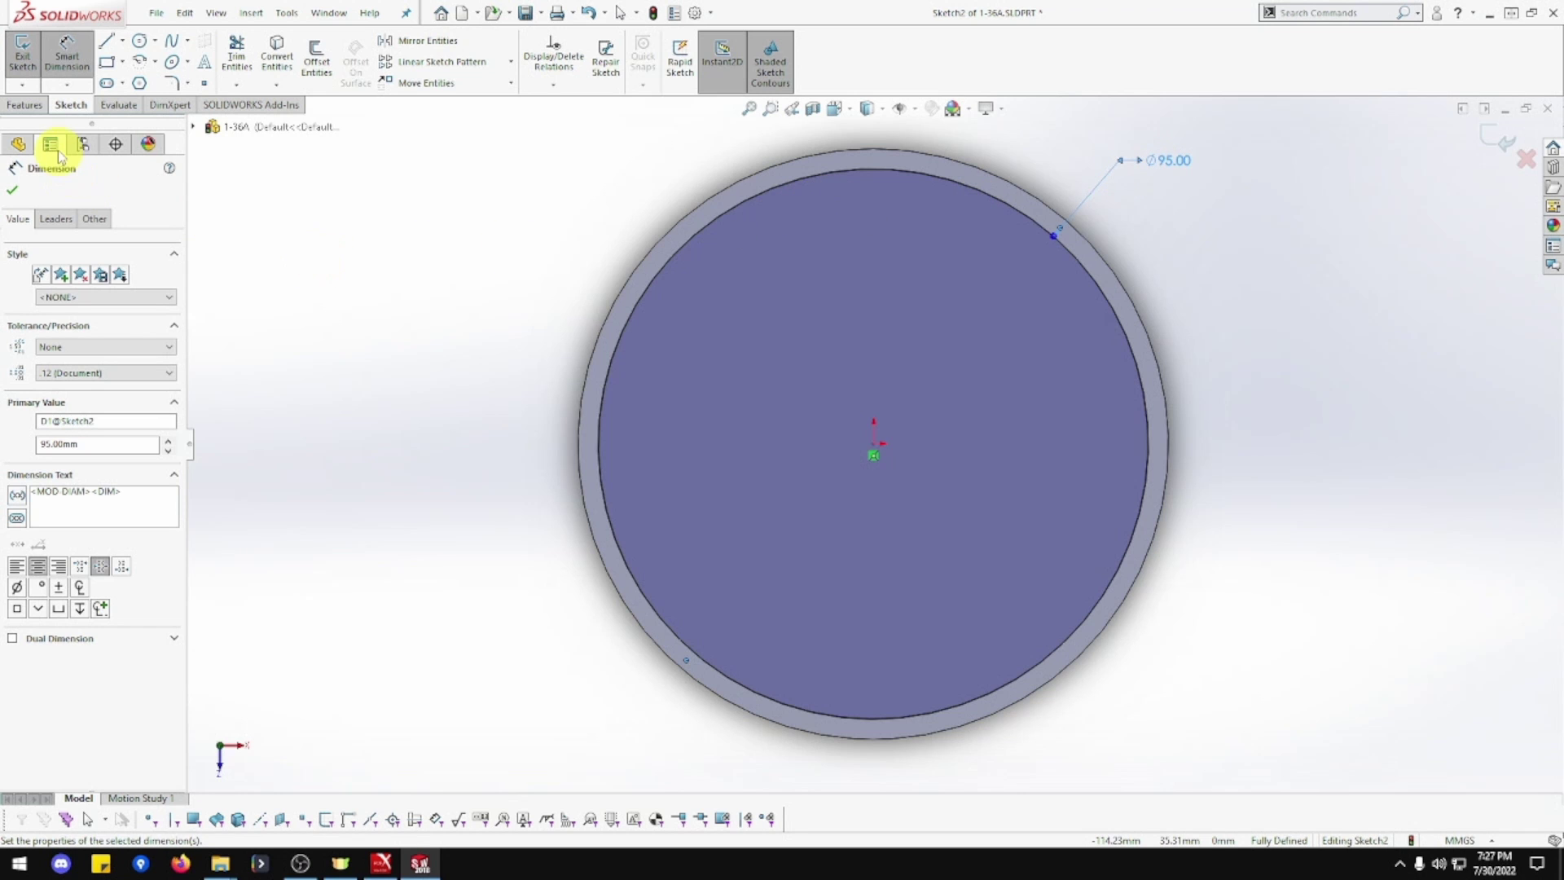
Extrude the 95 mm circle outward from the disc's face as a Blind boss 3 mm deep, merged with the disc
left_click(25, 104)
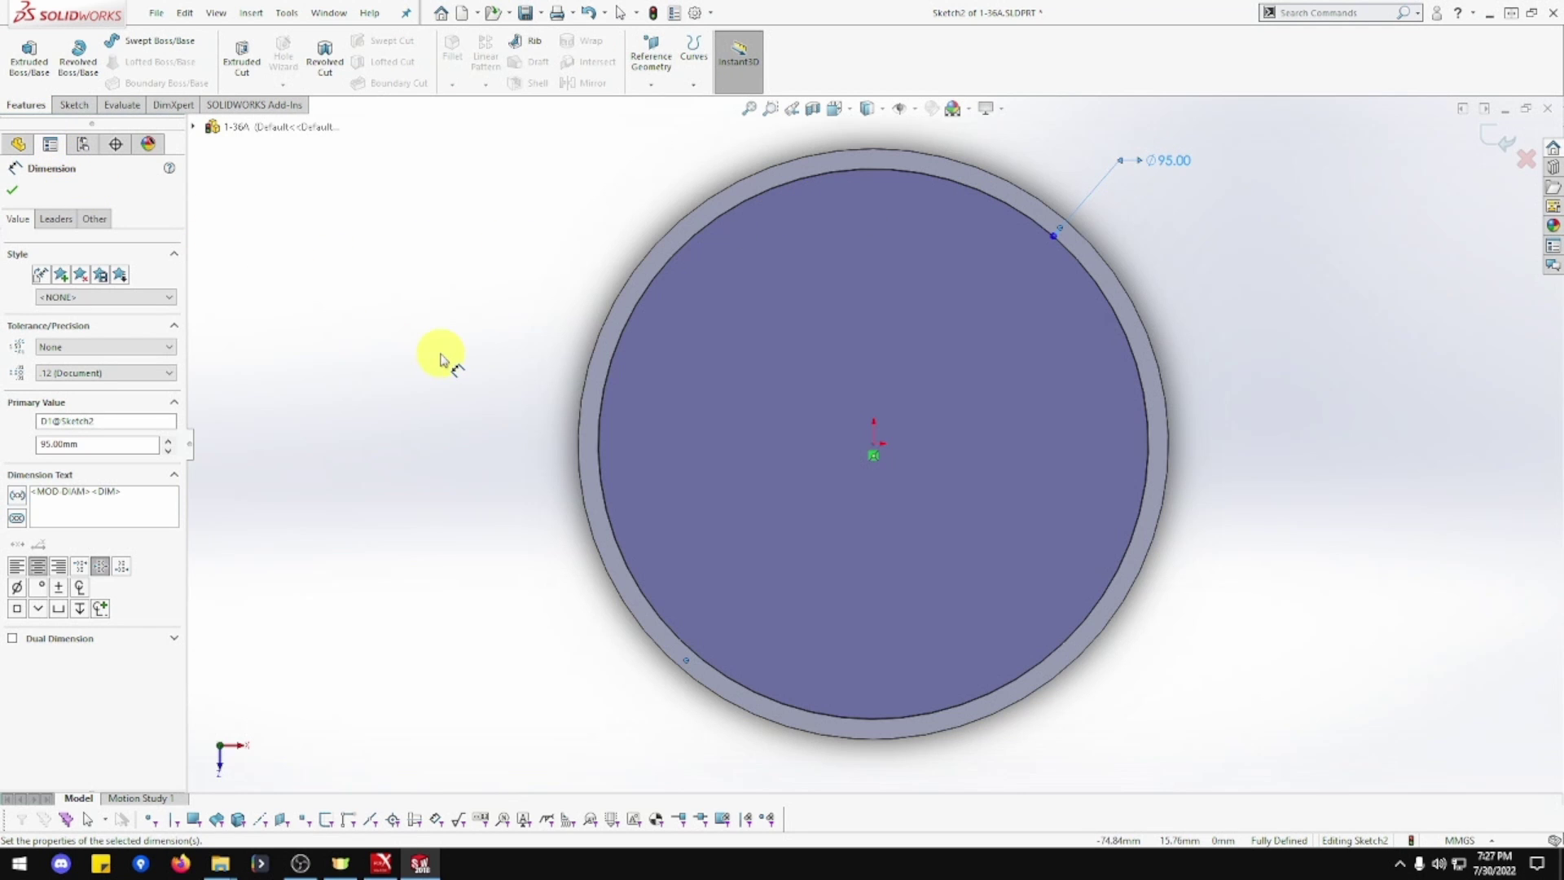
middle_click_drag(440, 358, 551, 272)
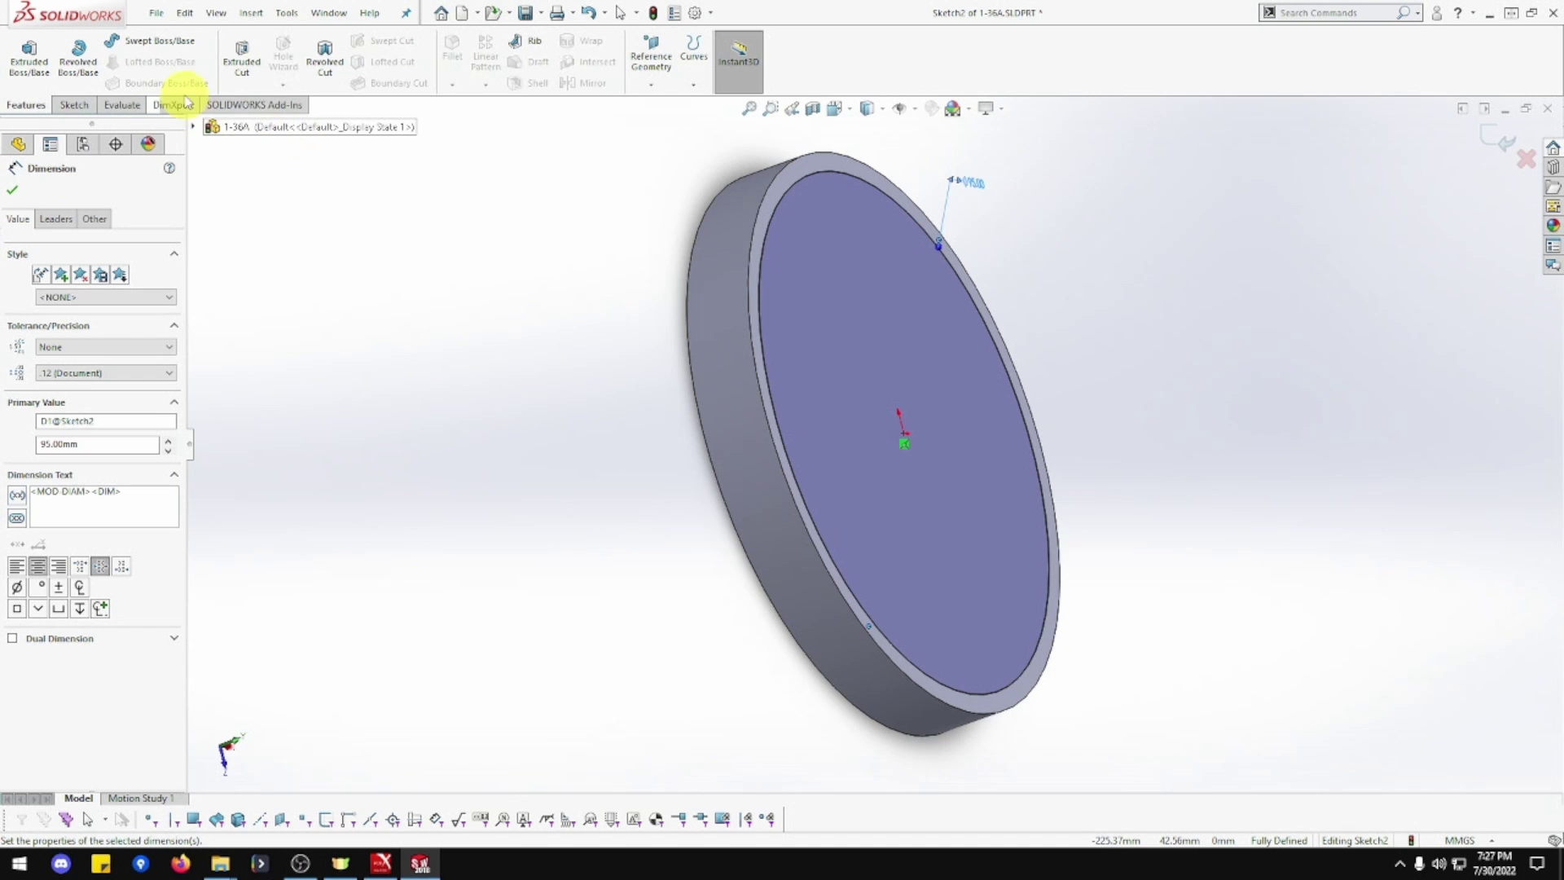
left_click(26, 59)
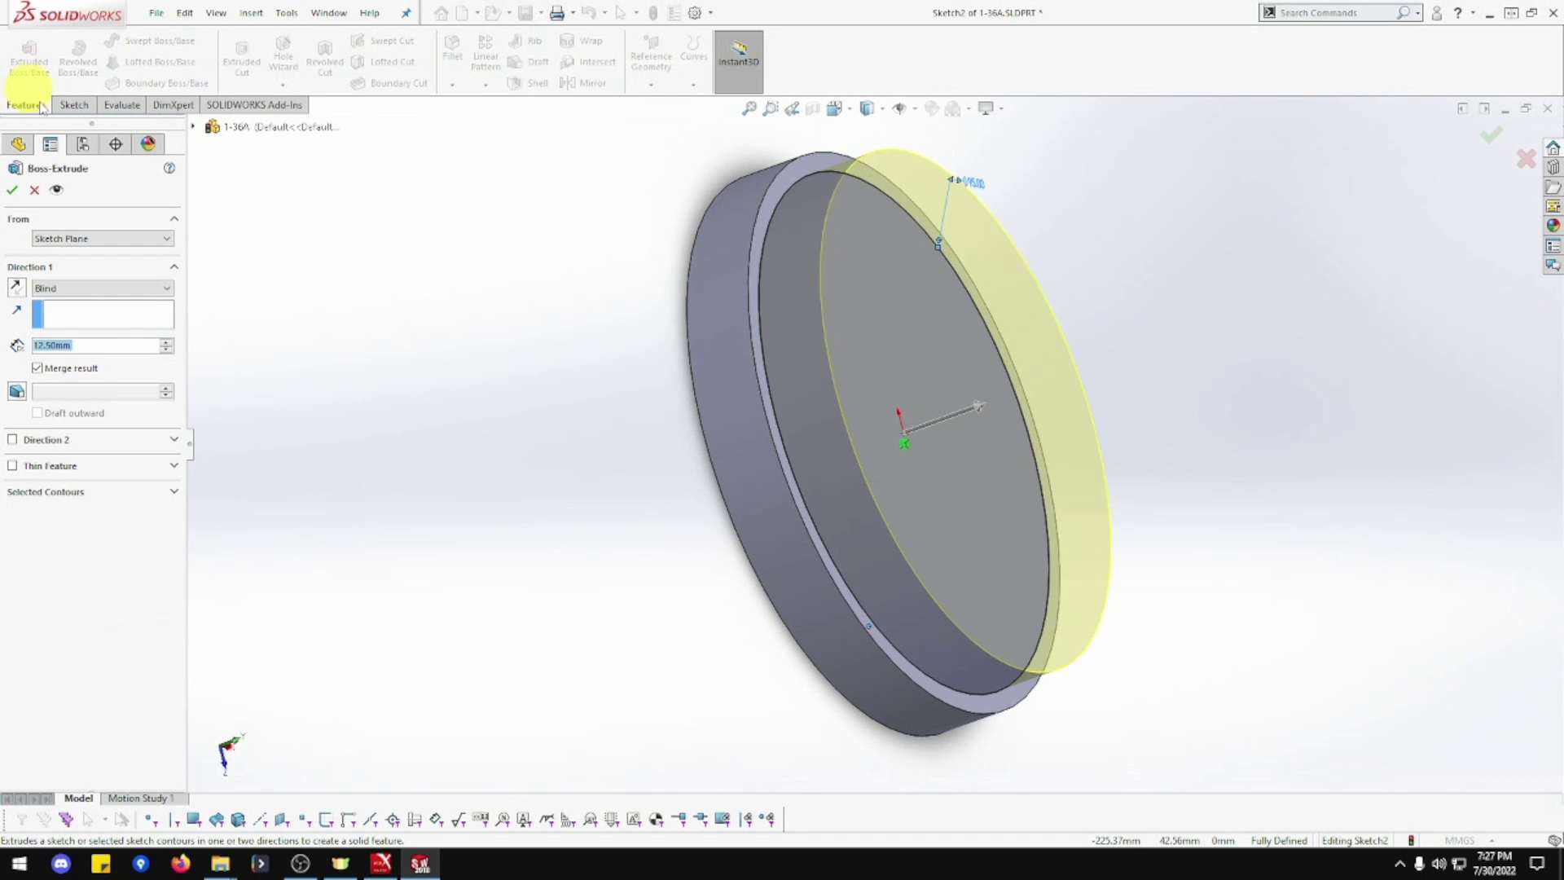
type("3")
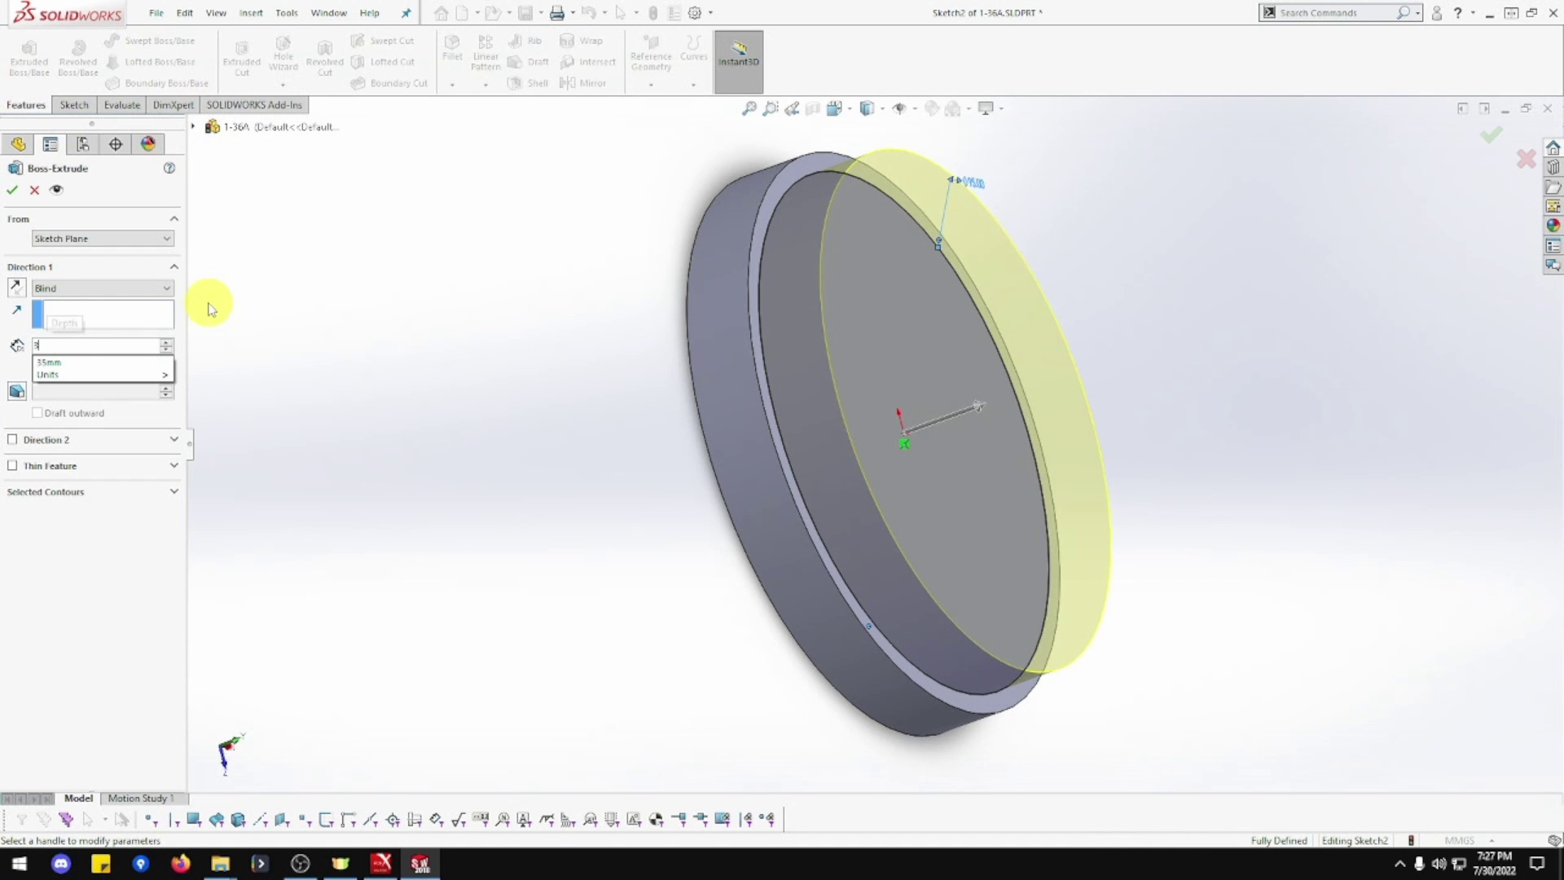
key("Return")
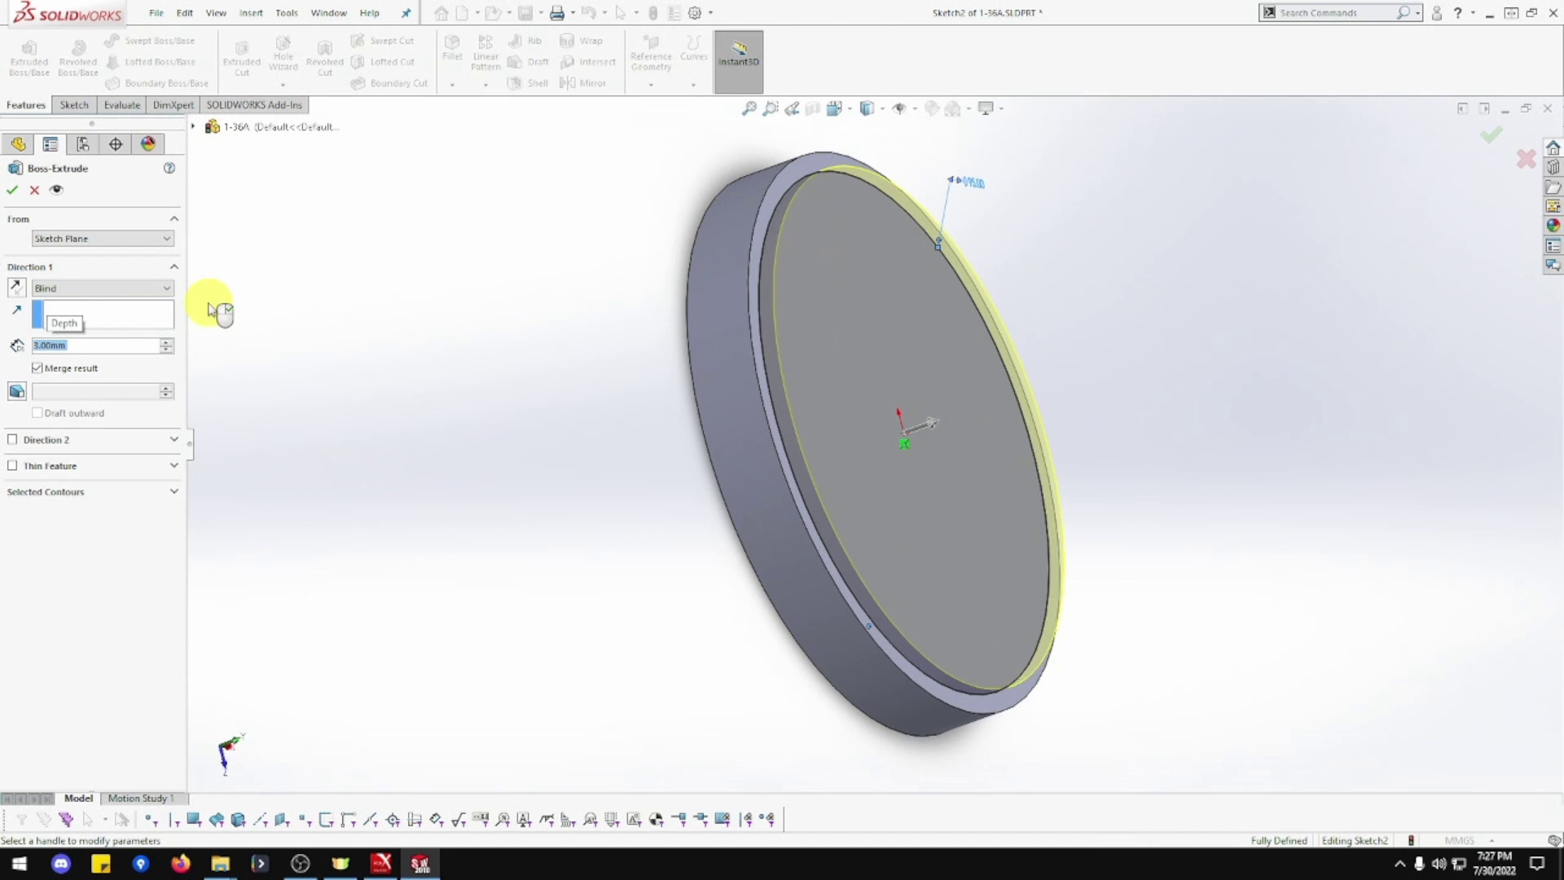
left_click(12, 190)
left_click(568, 443)
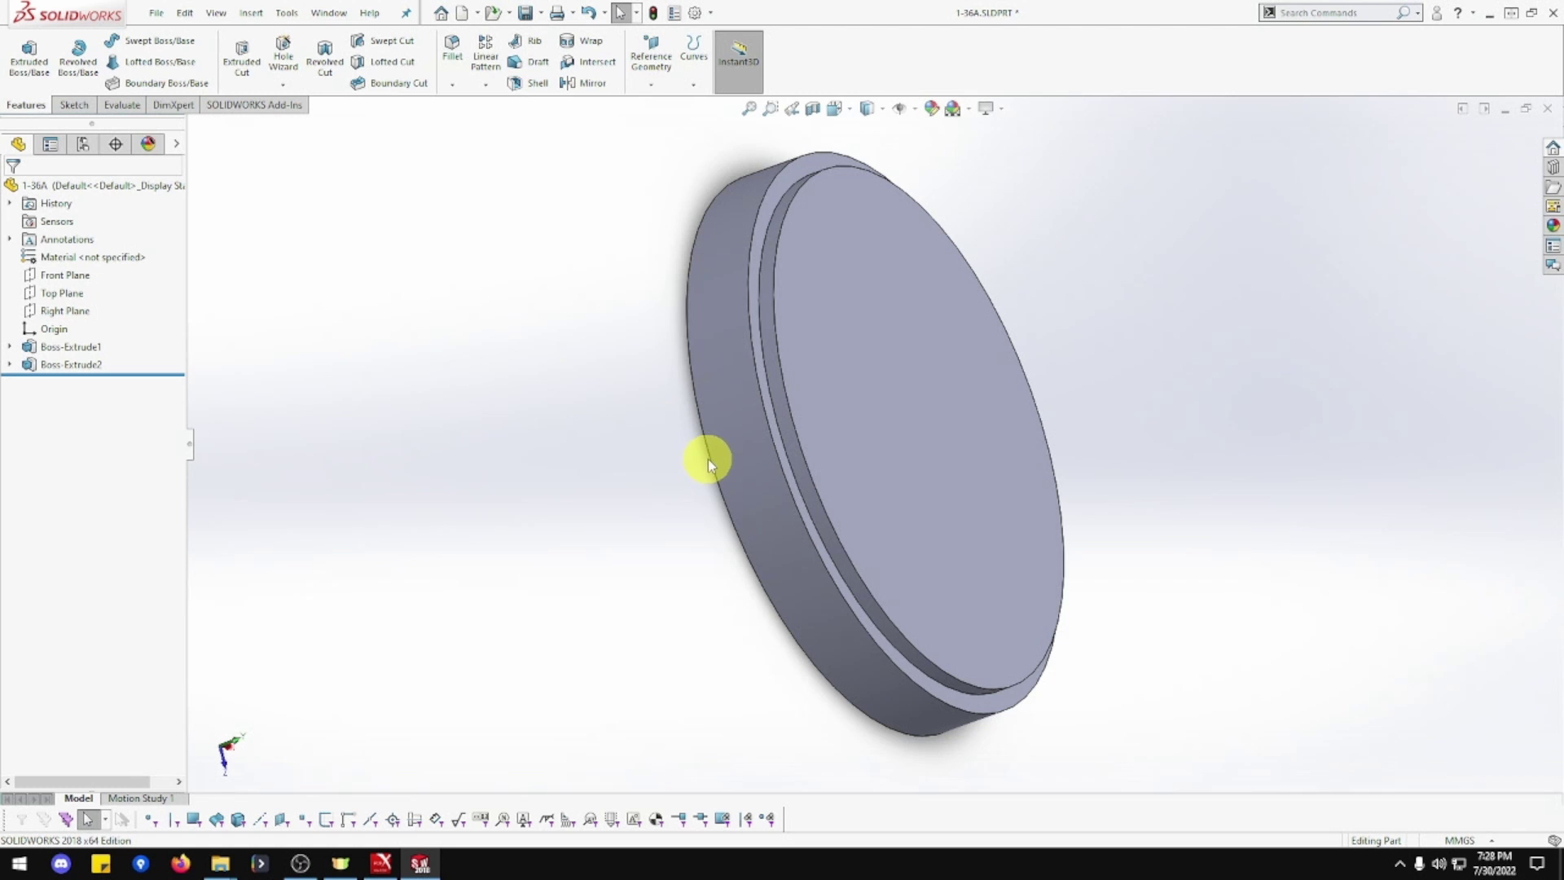
Start a sketch on the Front Plane with the view normal to it
right_click(91, 274)
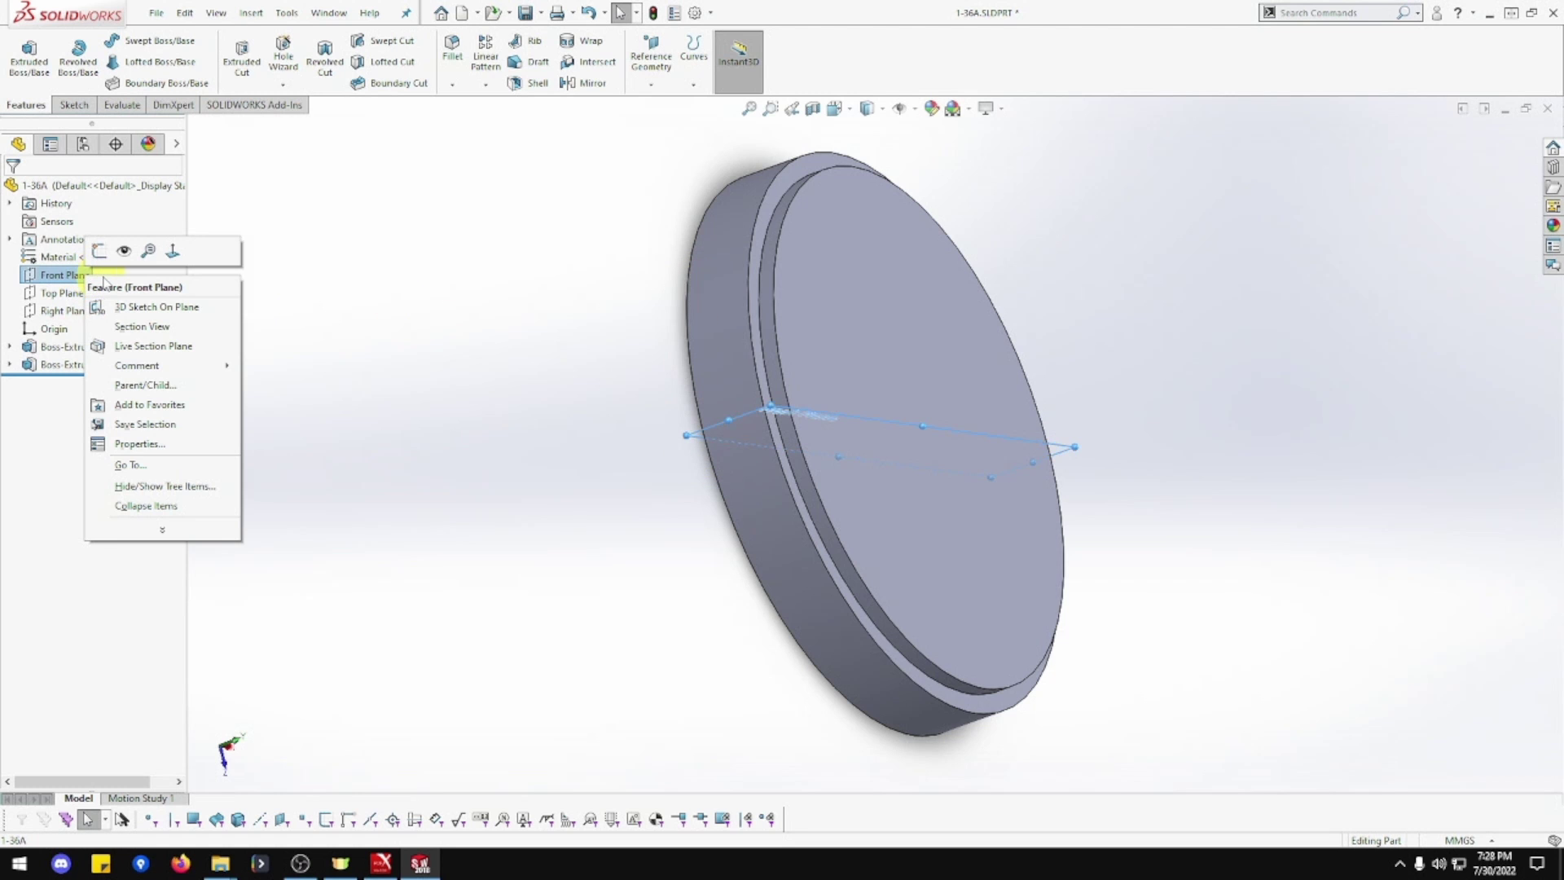
left_click(173, 250)
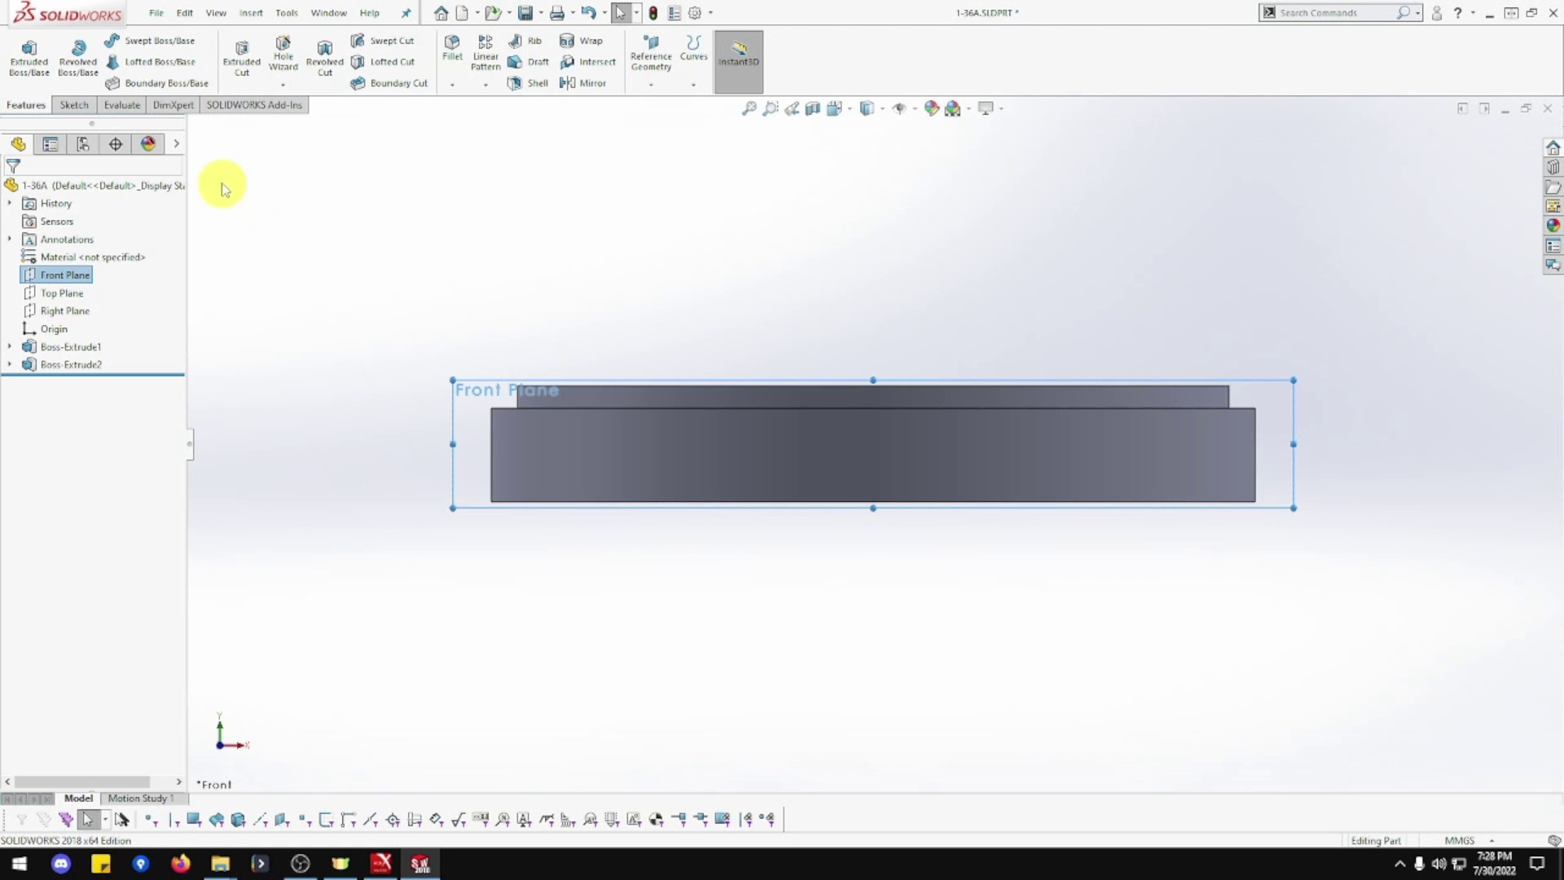
right_click(63, 280)
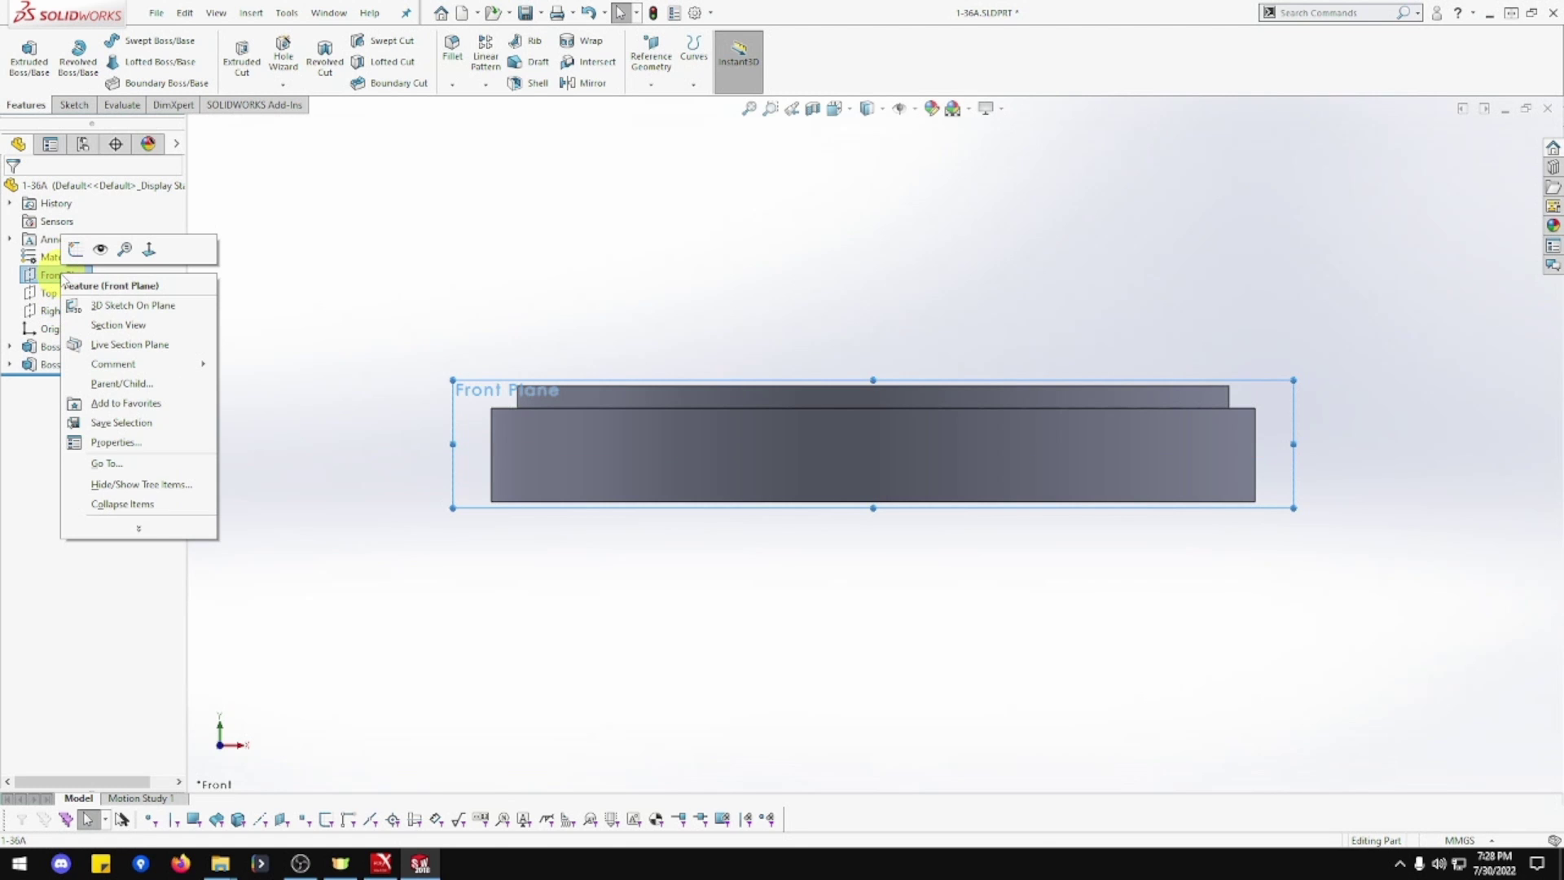
left_click(77, 254)
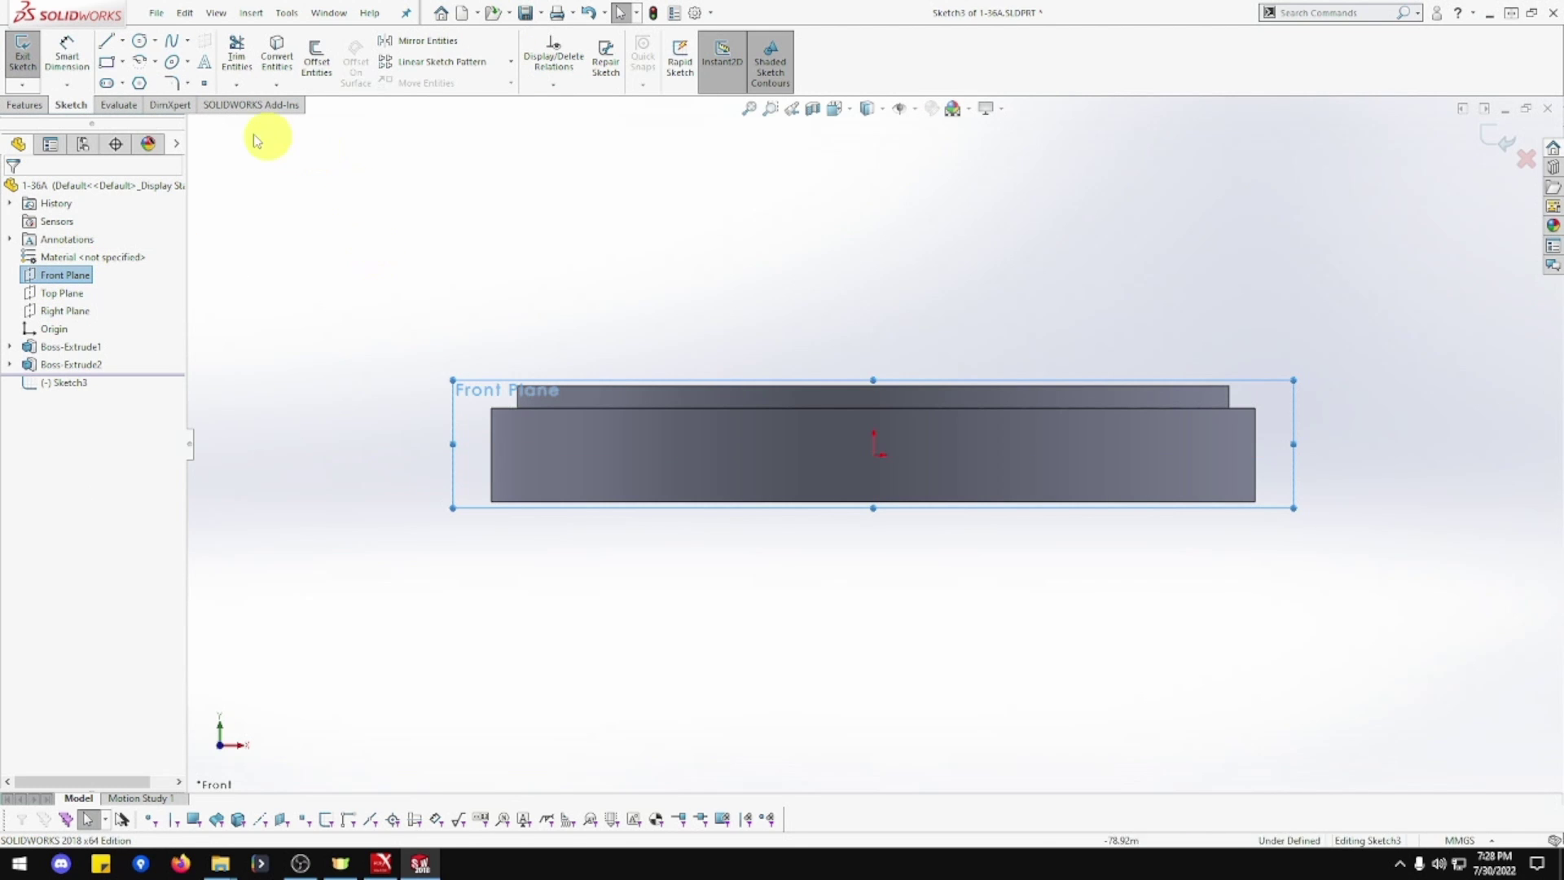
Sketch a profile about 43 mm wide and 10 mm deep beneath the disc's right half with a slanted outer side, making its centre line construction
left_click(106, 41)
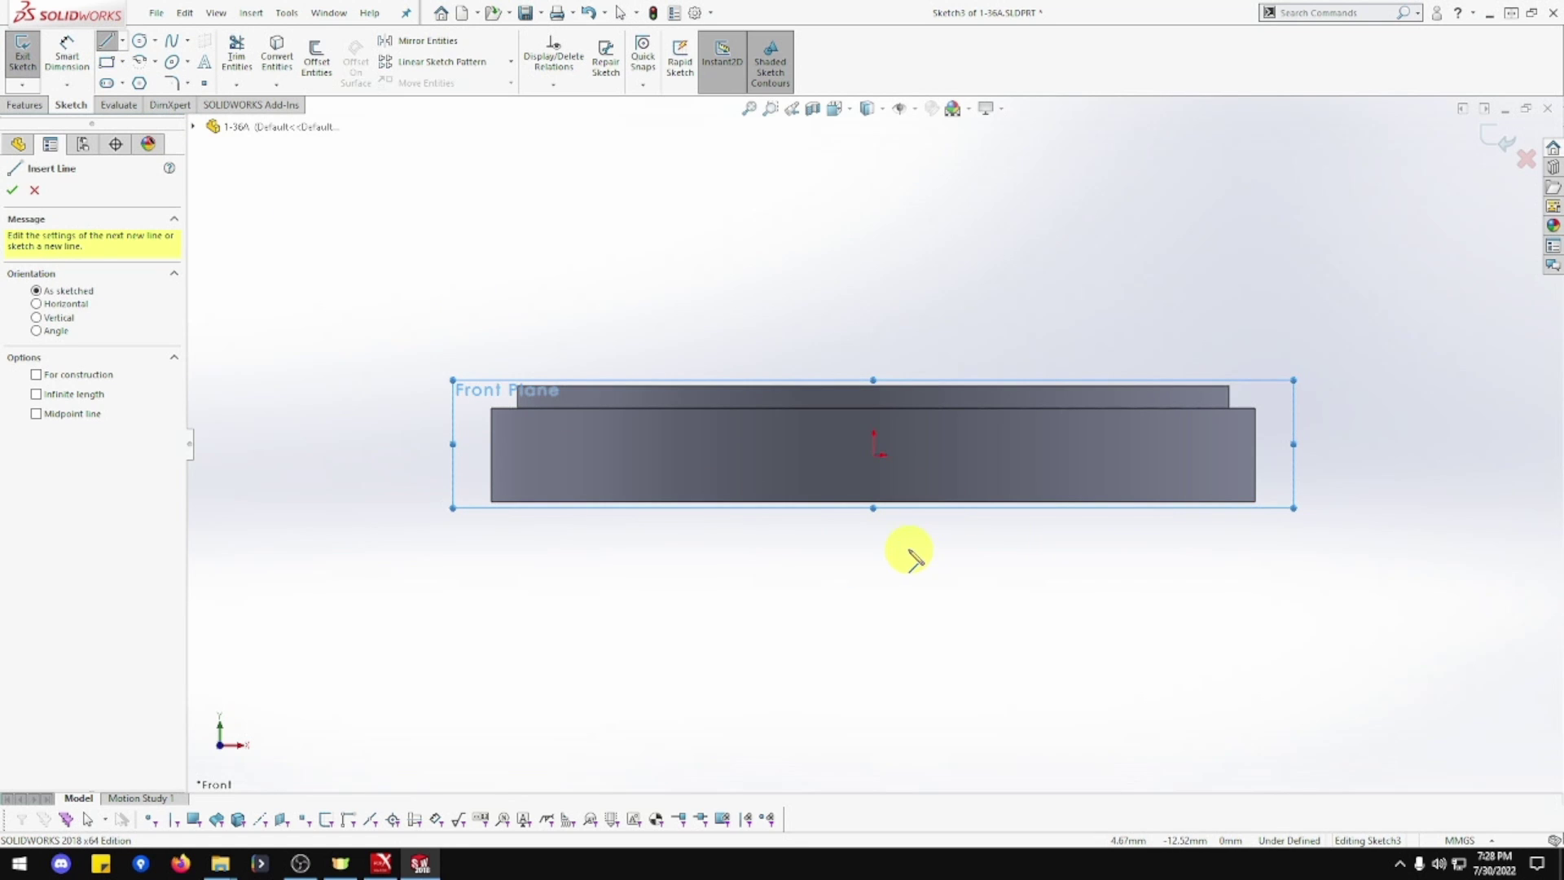
key("Escape")
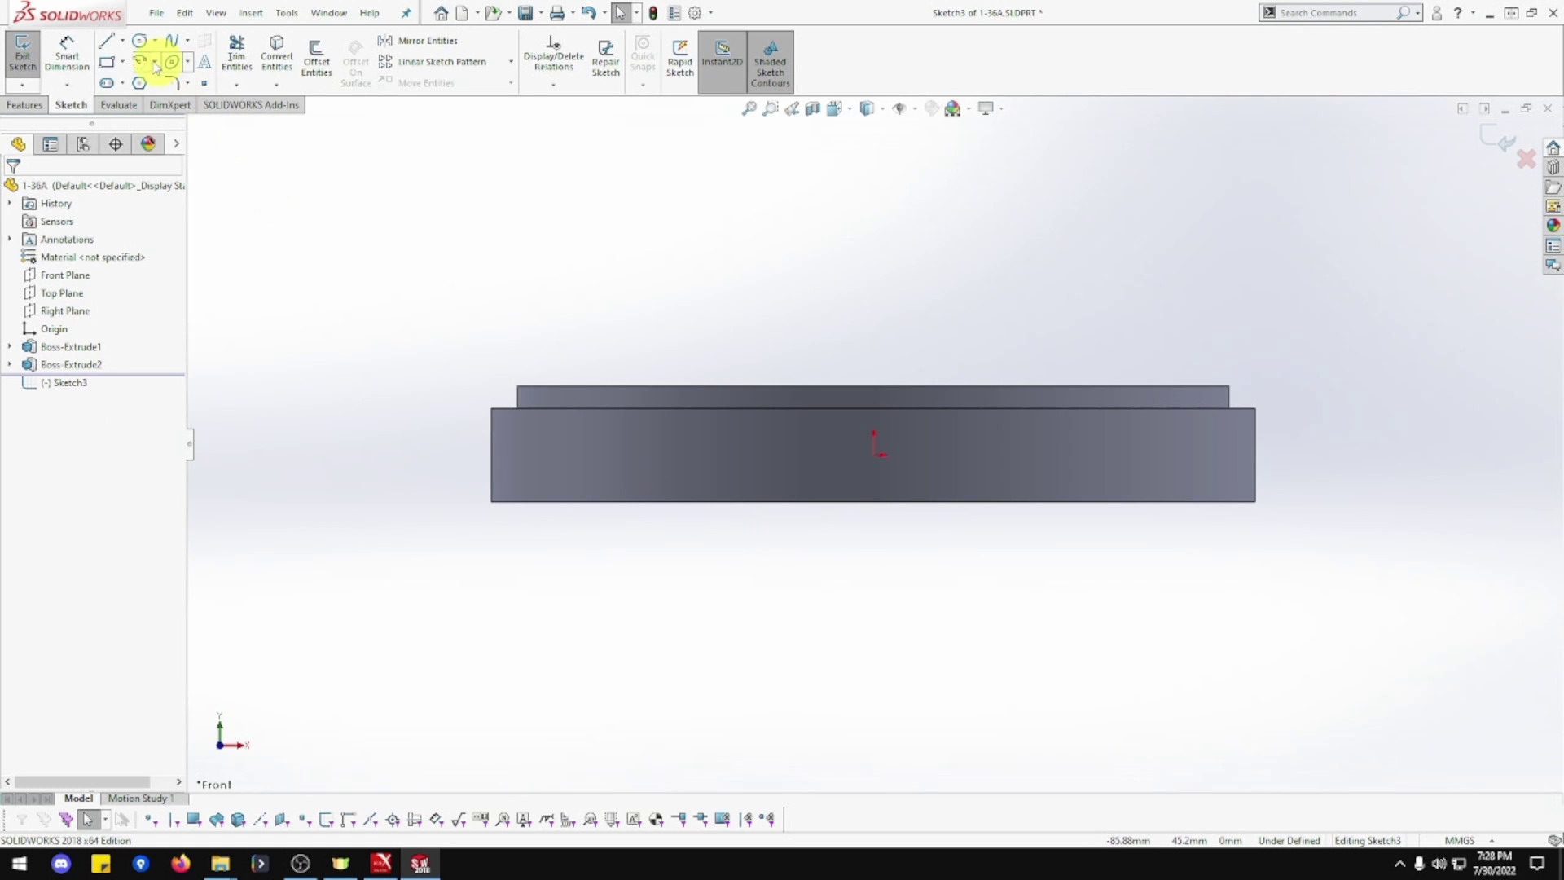
left_click(113, 44)
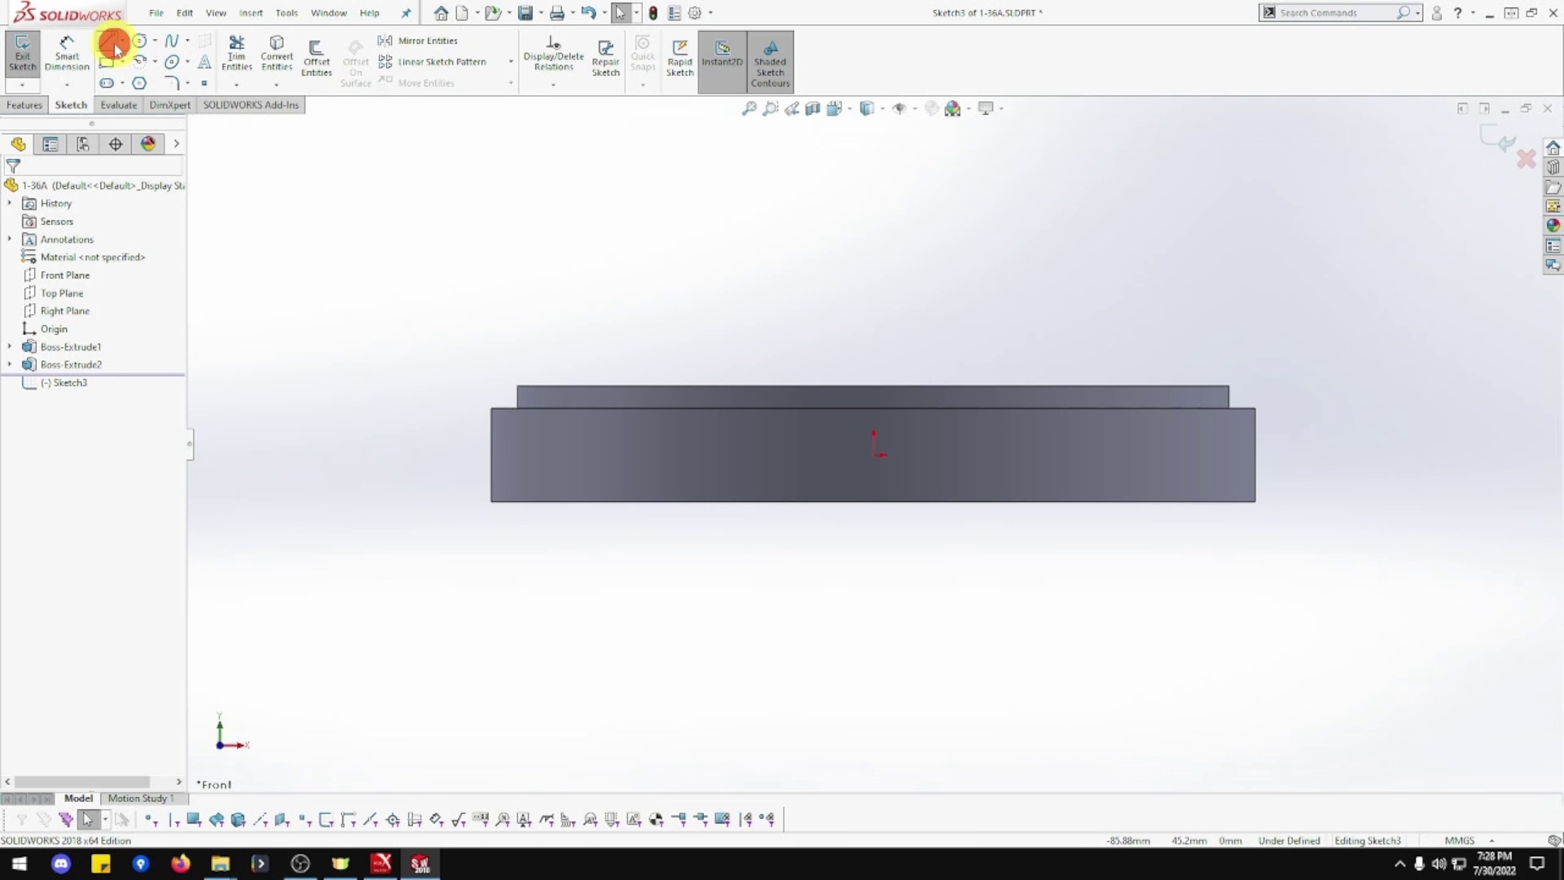
left_click(874, 501)
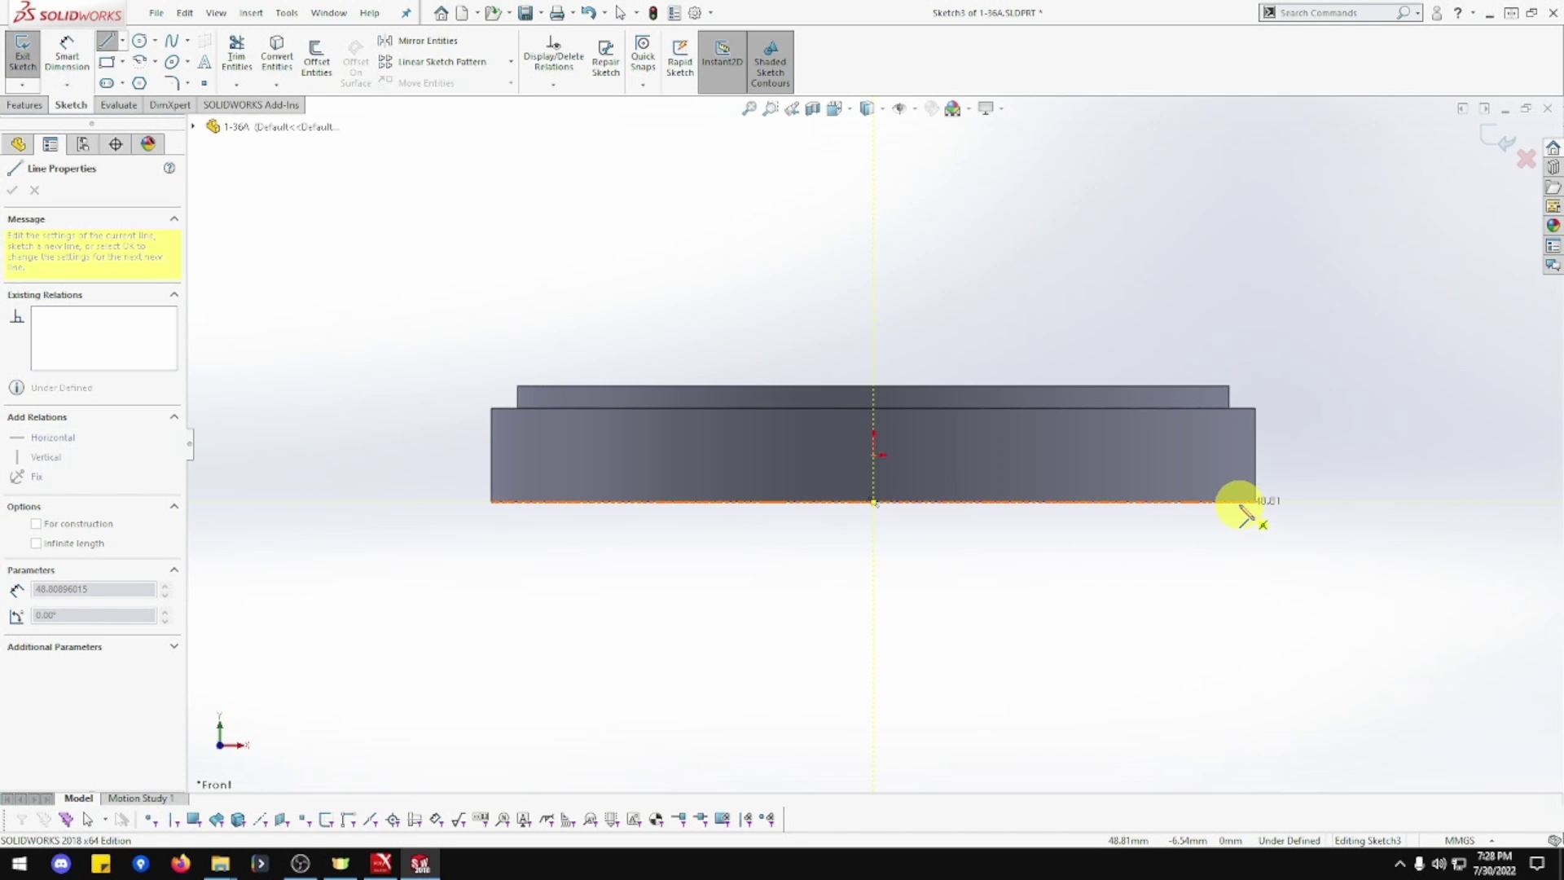
left_click(1239, 501)
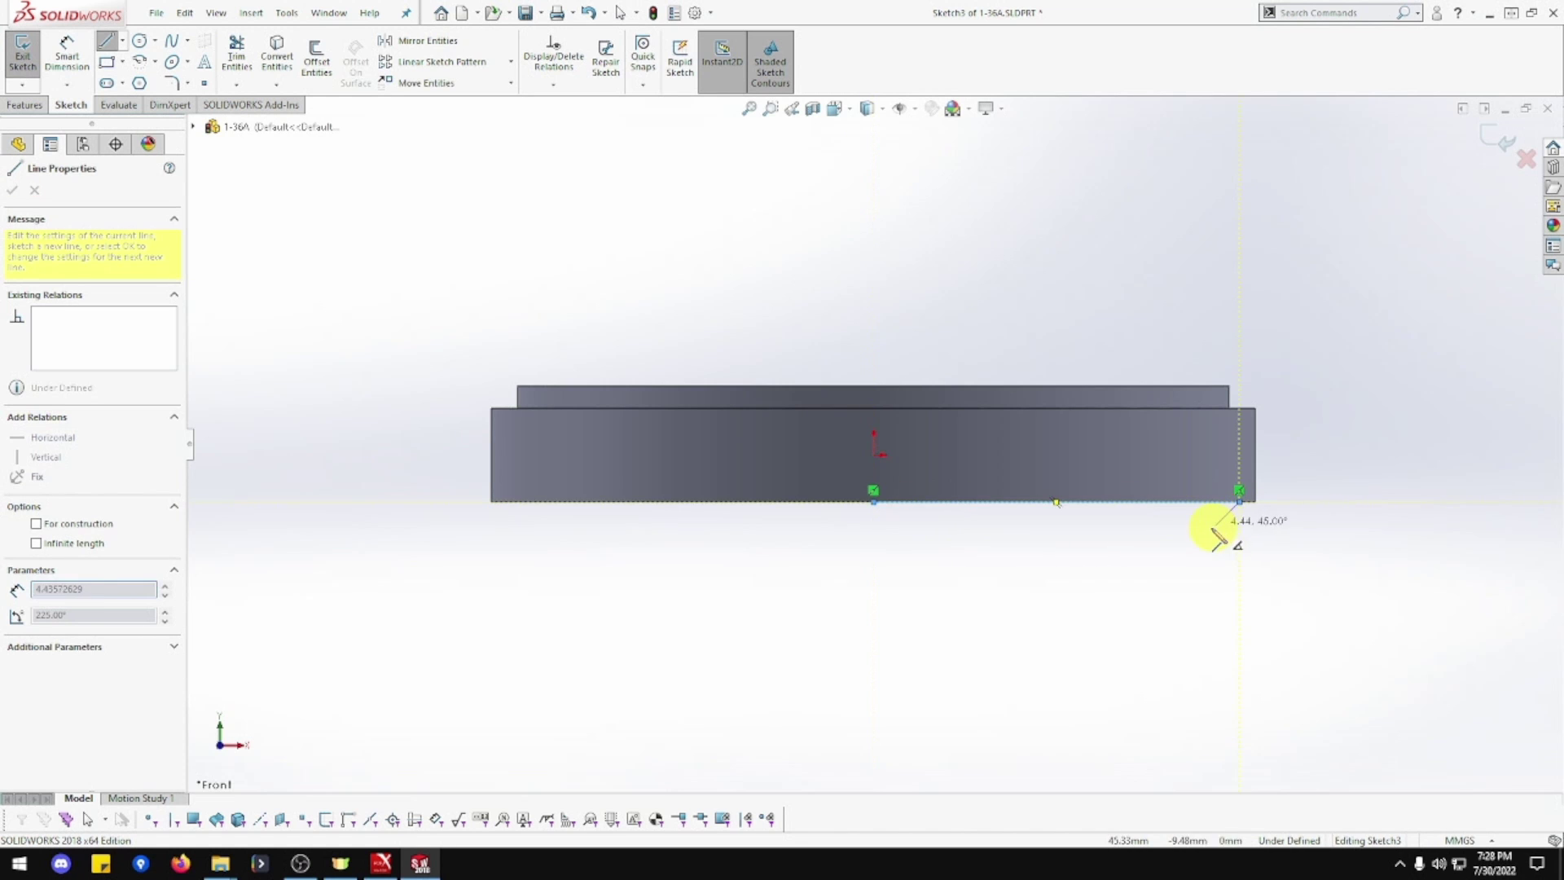
left_click(1198, 576)
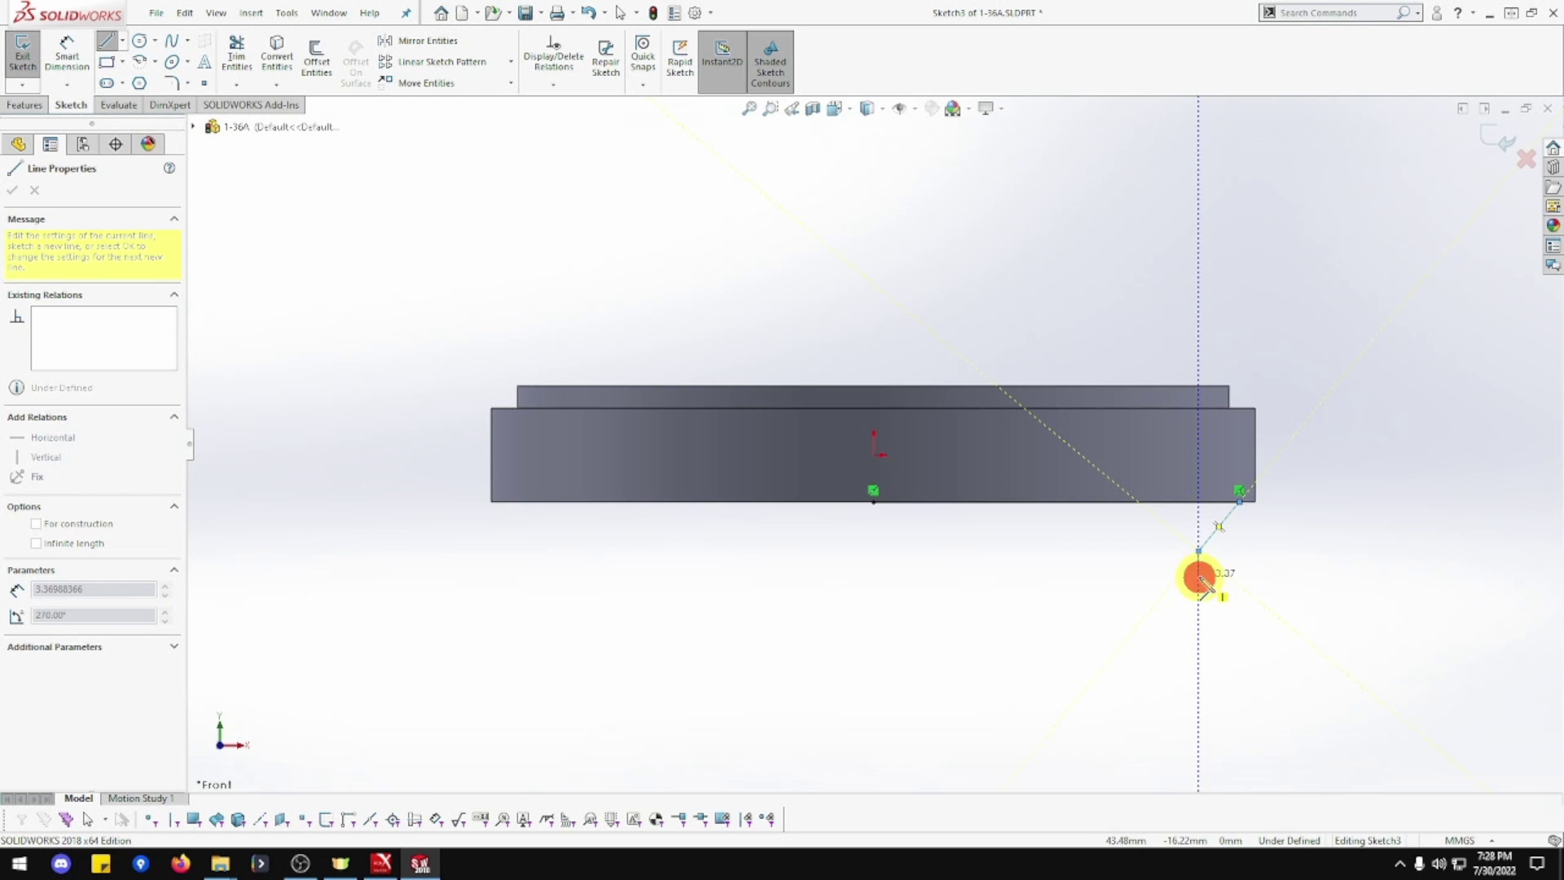
left_click(872, 576)
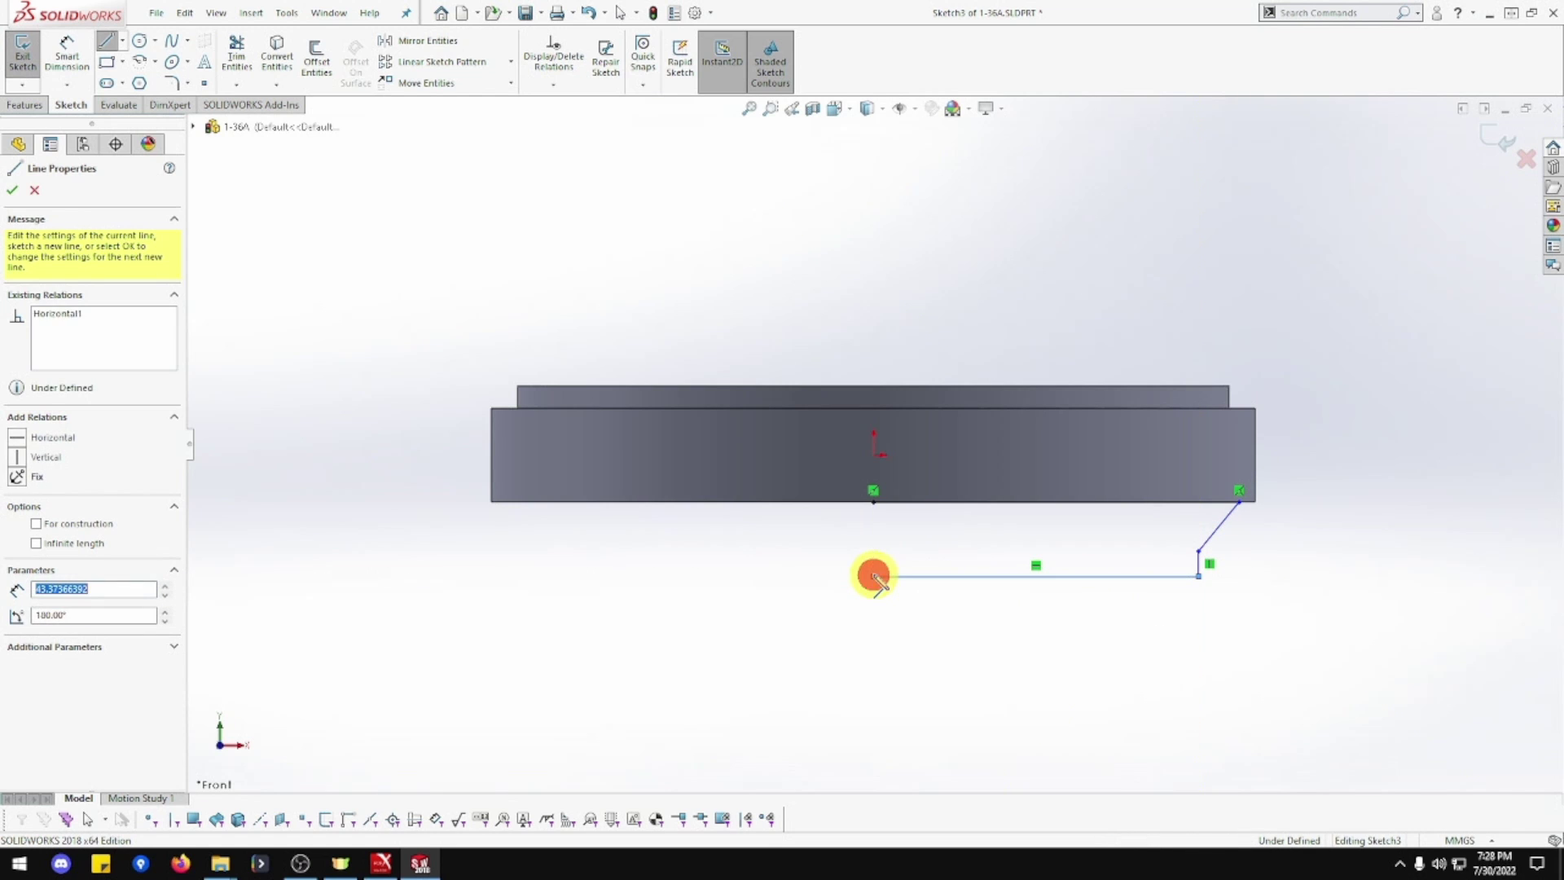
left_click(872, 500)
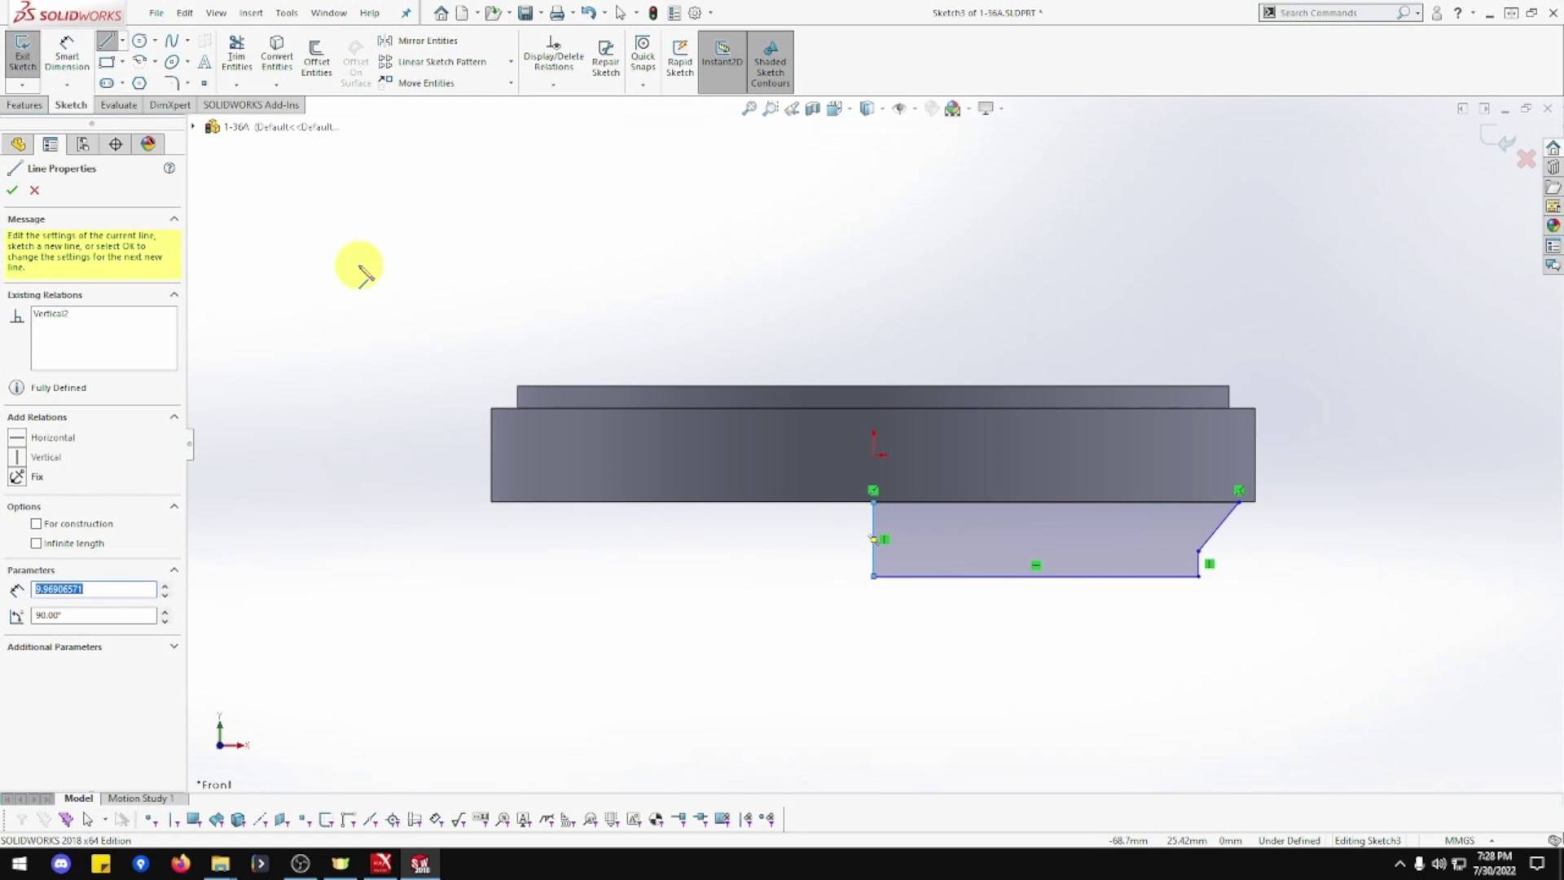
key("Escape")
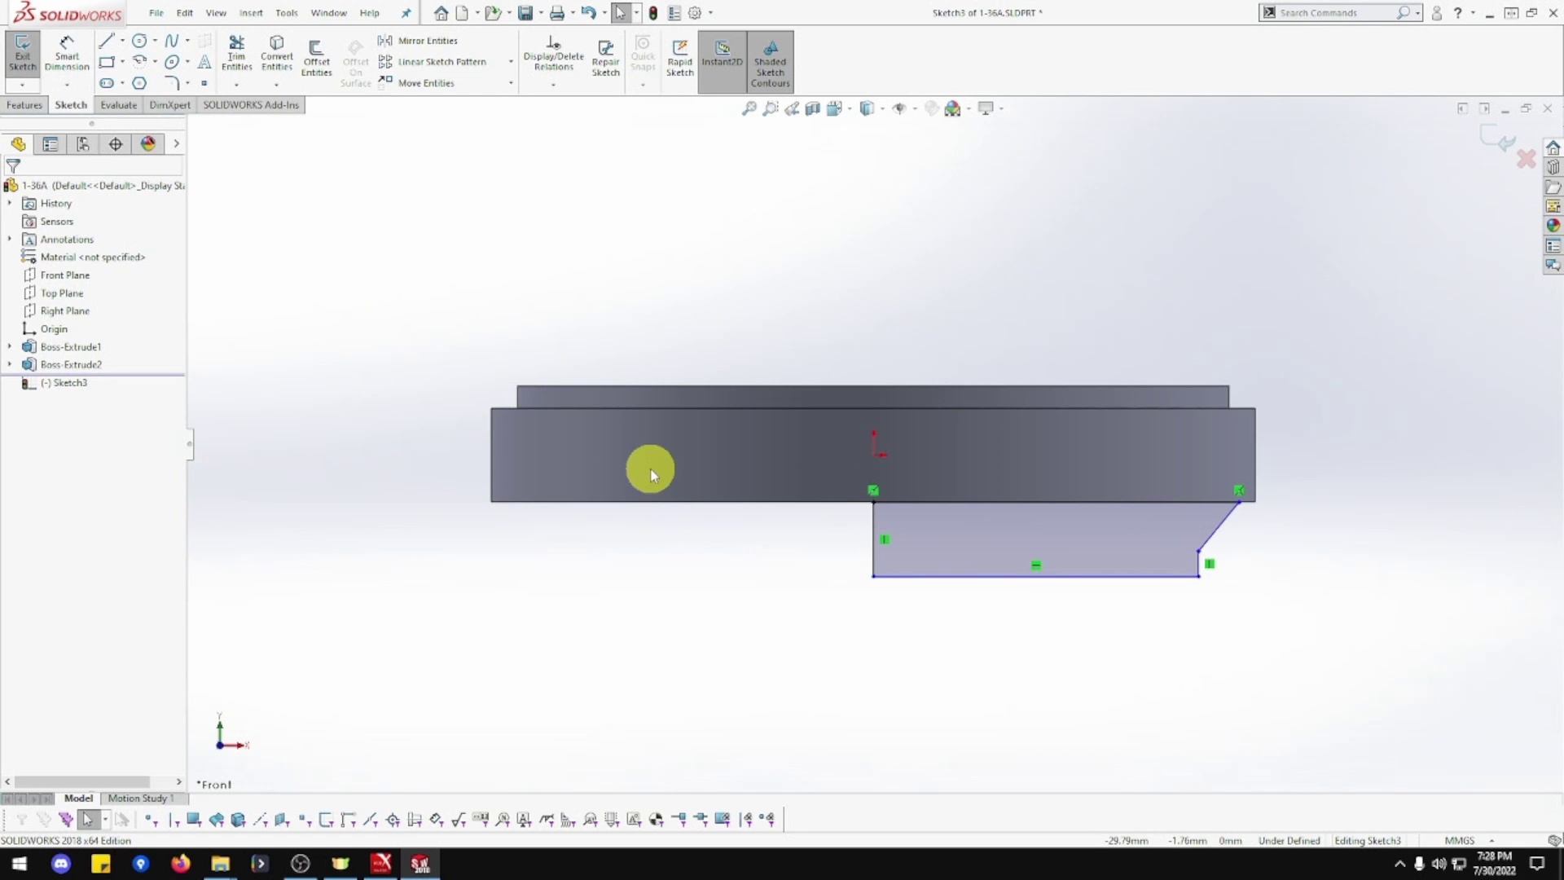
left_click(874, 558)
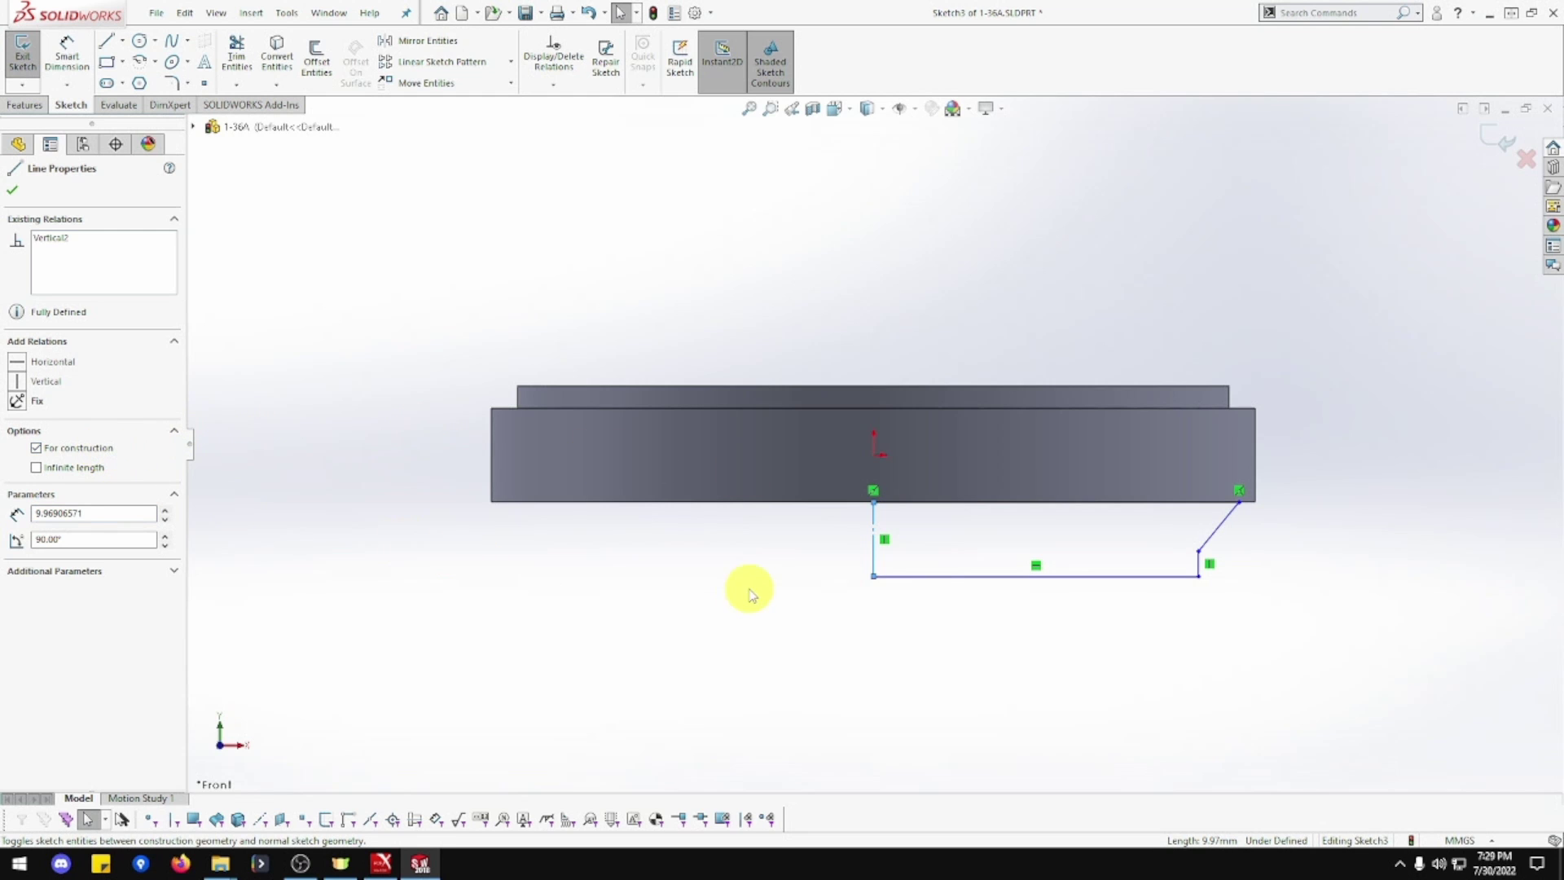
left_click(813, 558)
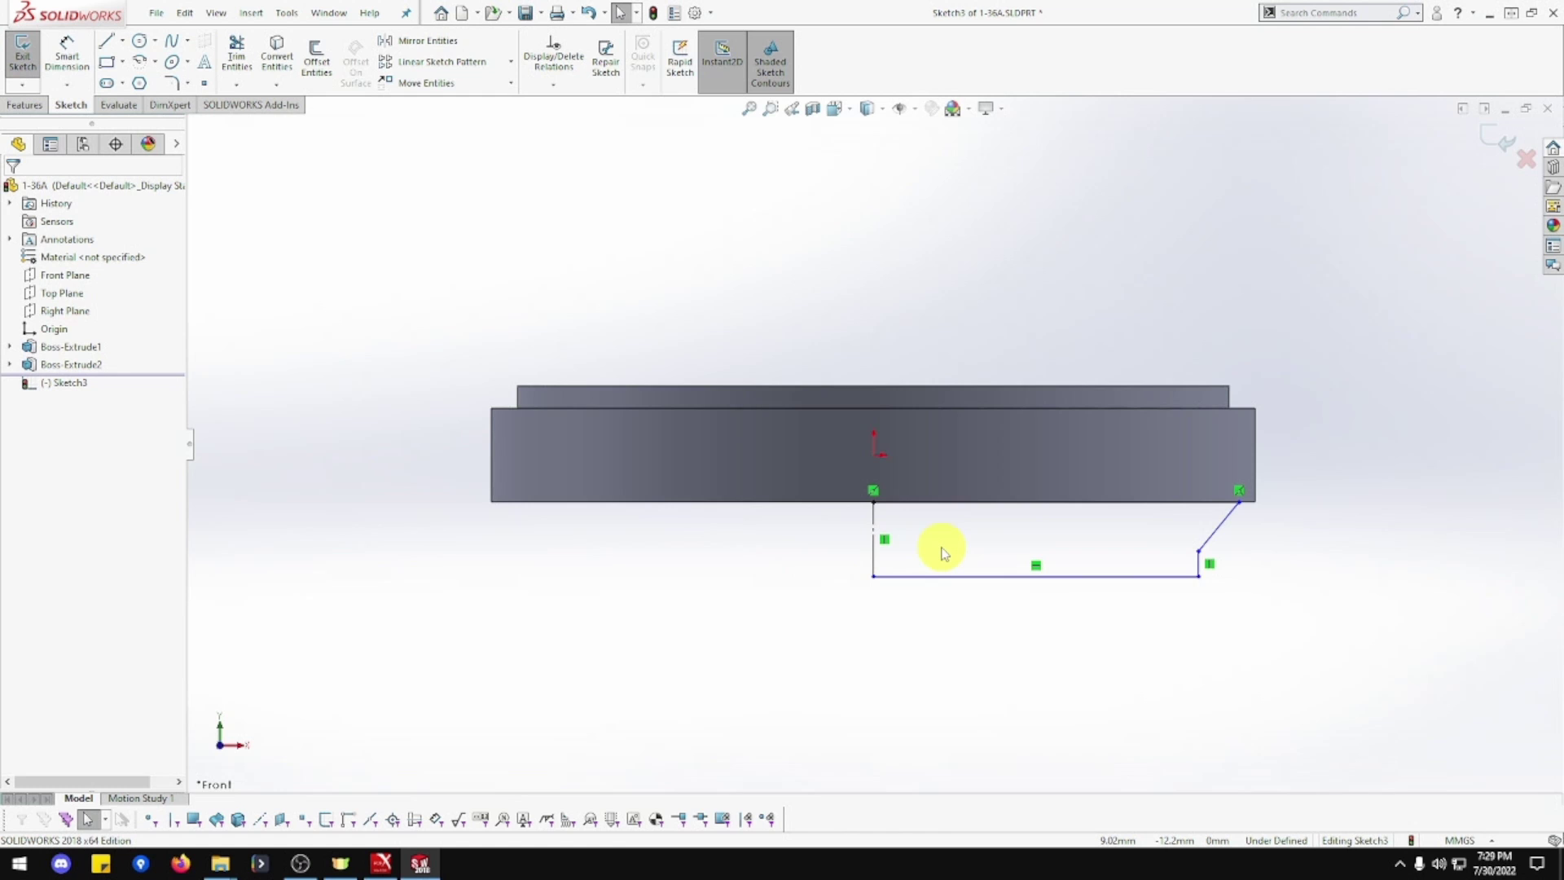
Dimension the short vertical outer edge of the profile to 4.5 mm
left_click(65, 51)
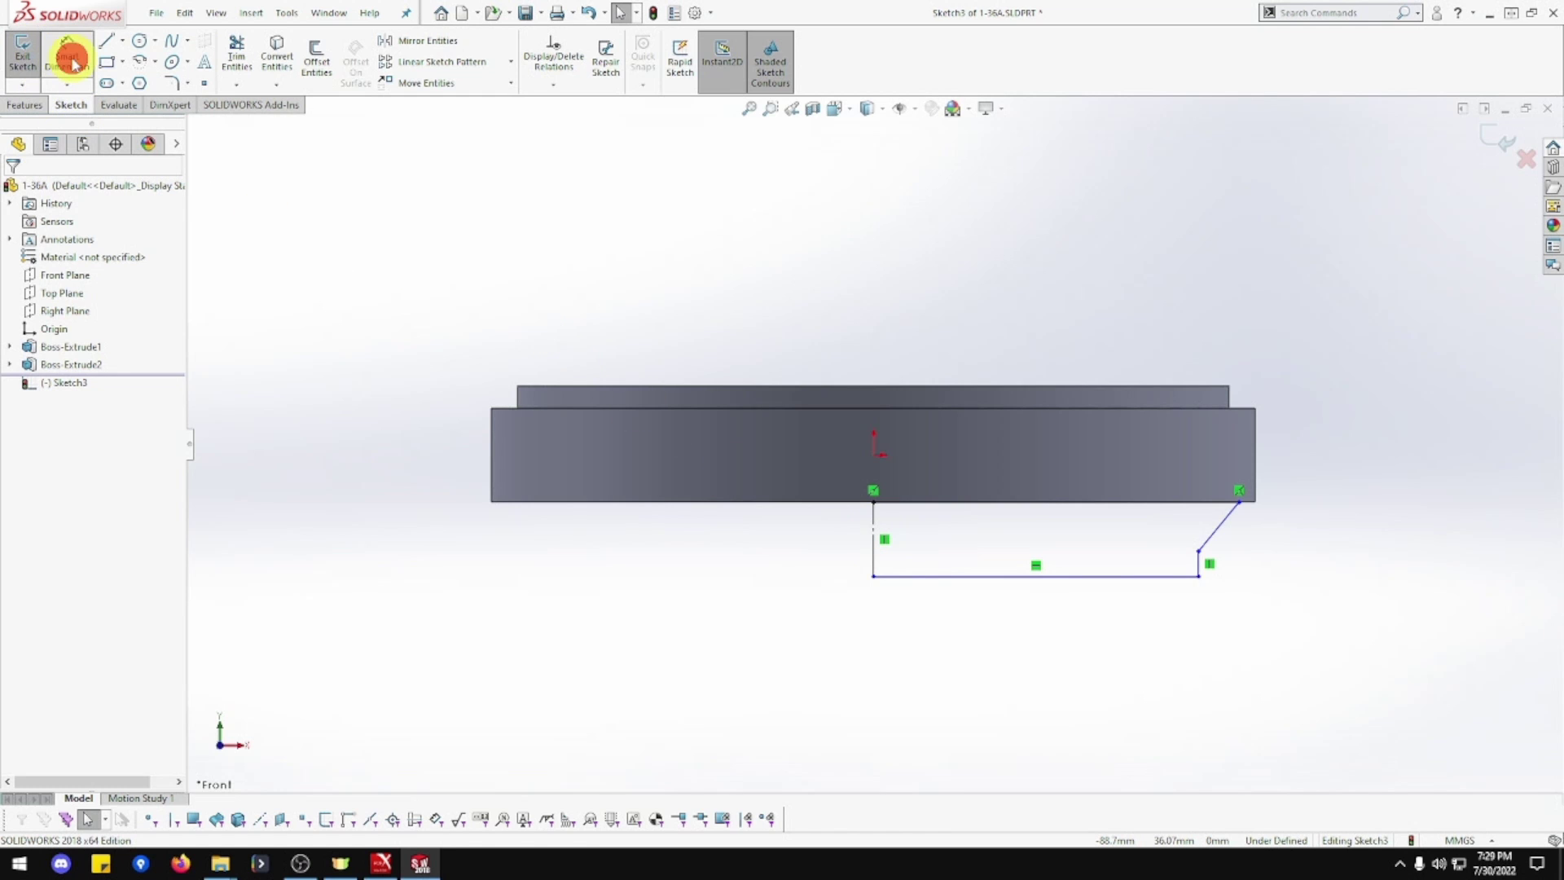
left_click(1199, 566)
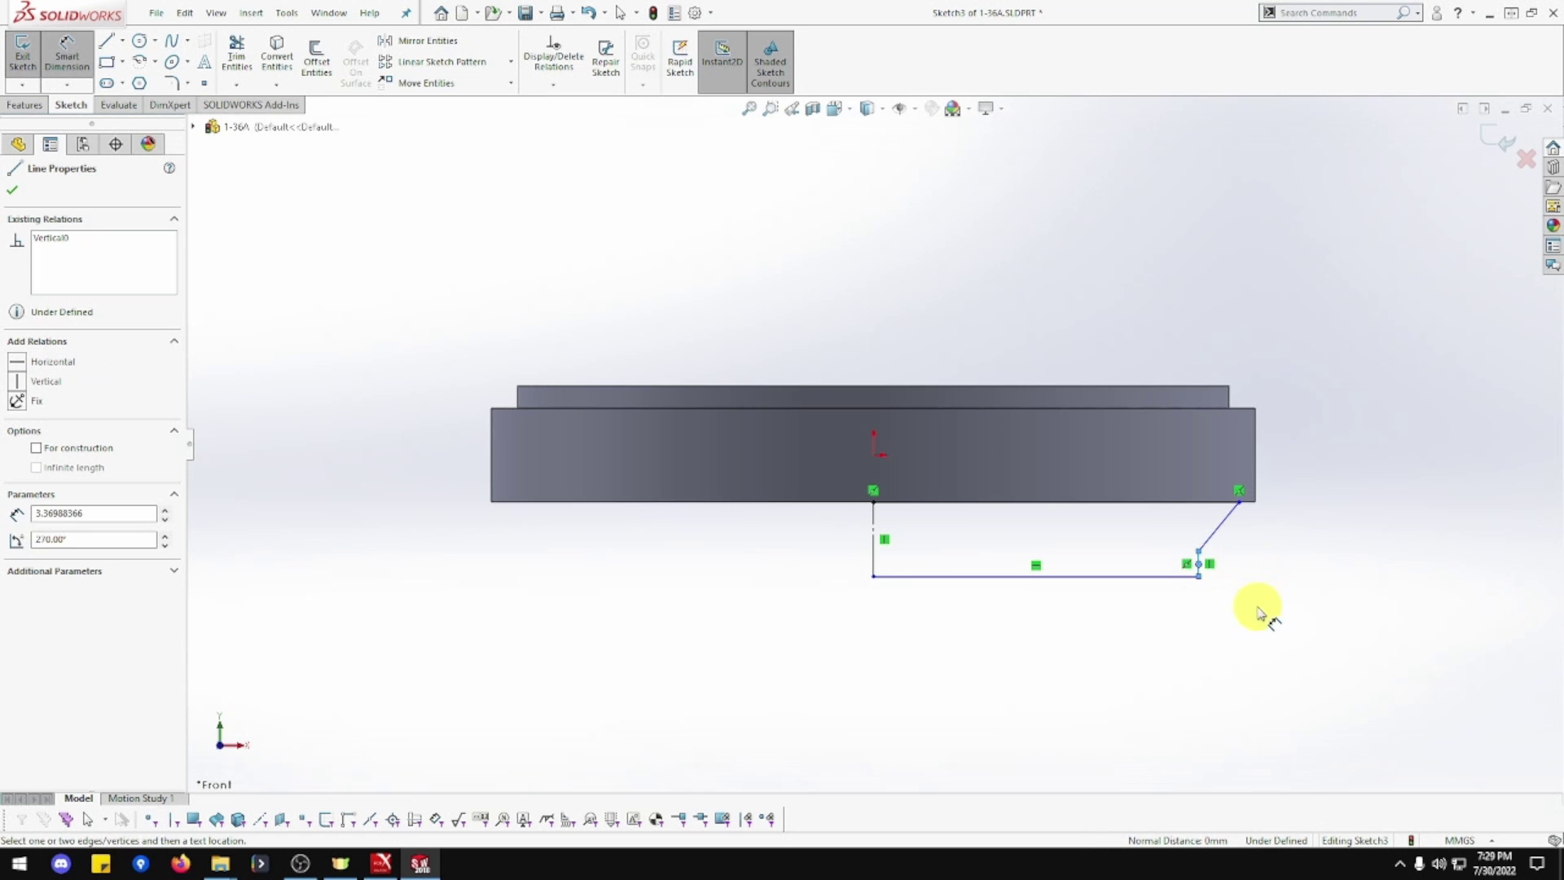
key("Escape")
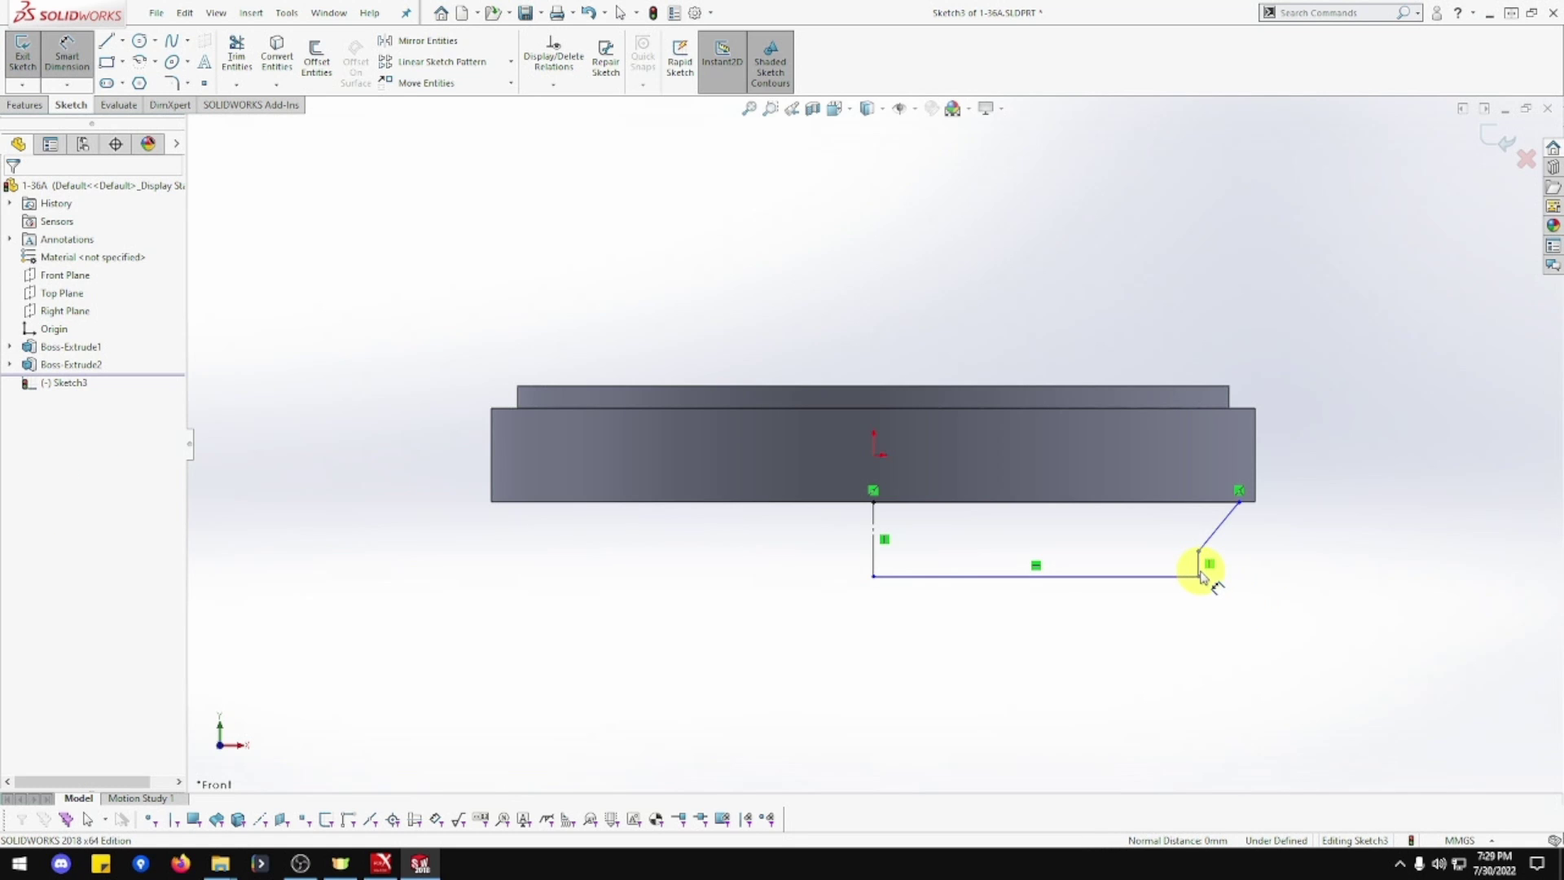
left_click(1199, 568)
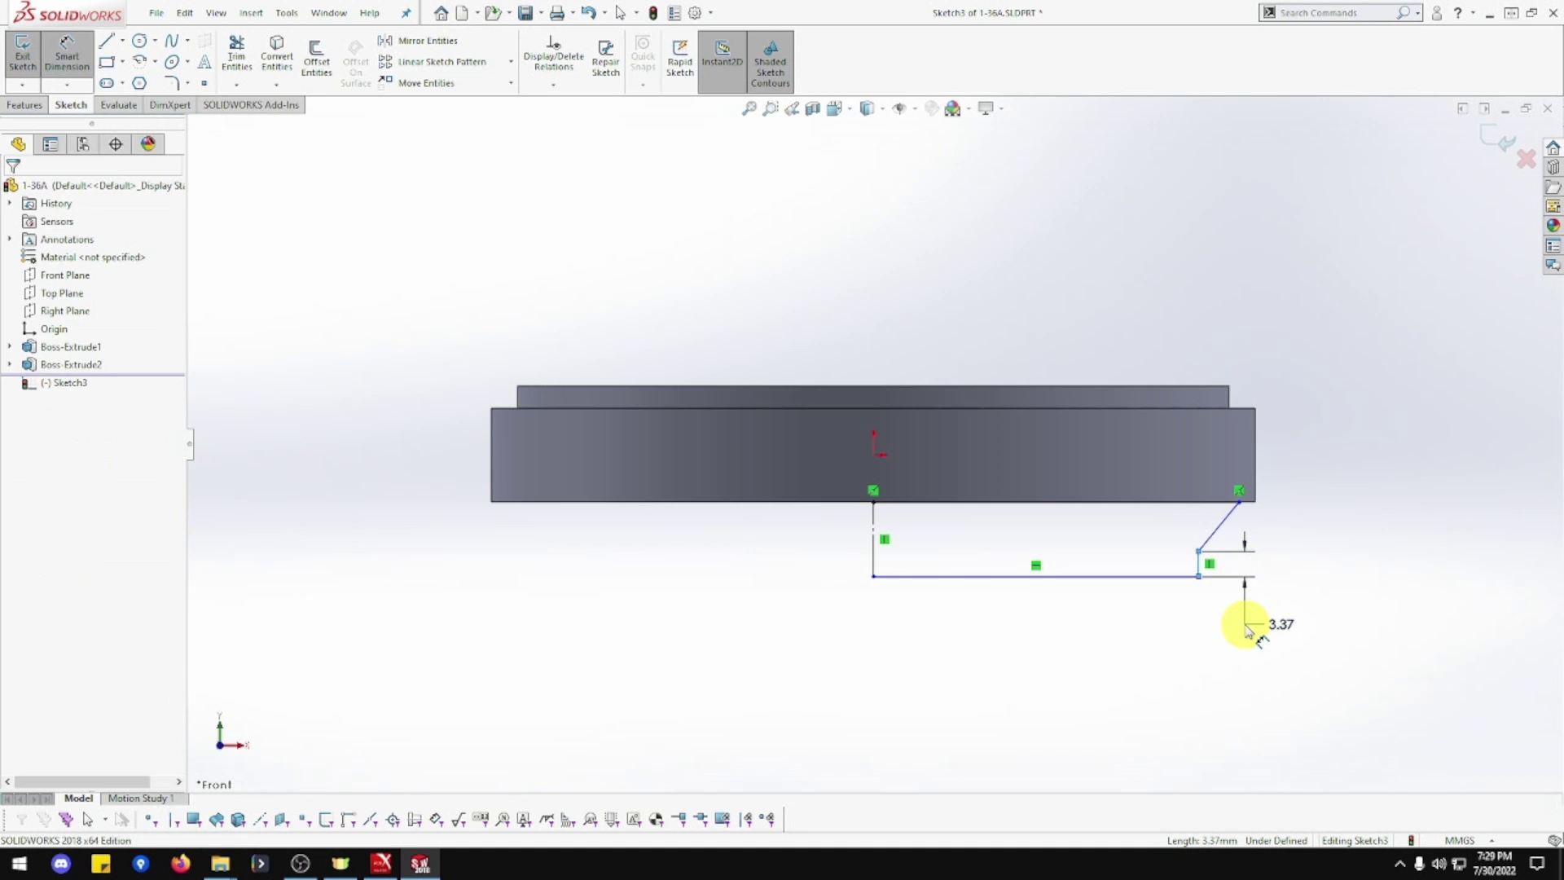
left_click(1241, 625)
type("4.5")
key("Return")
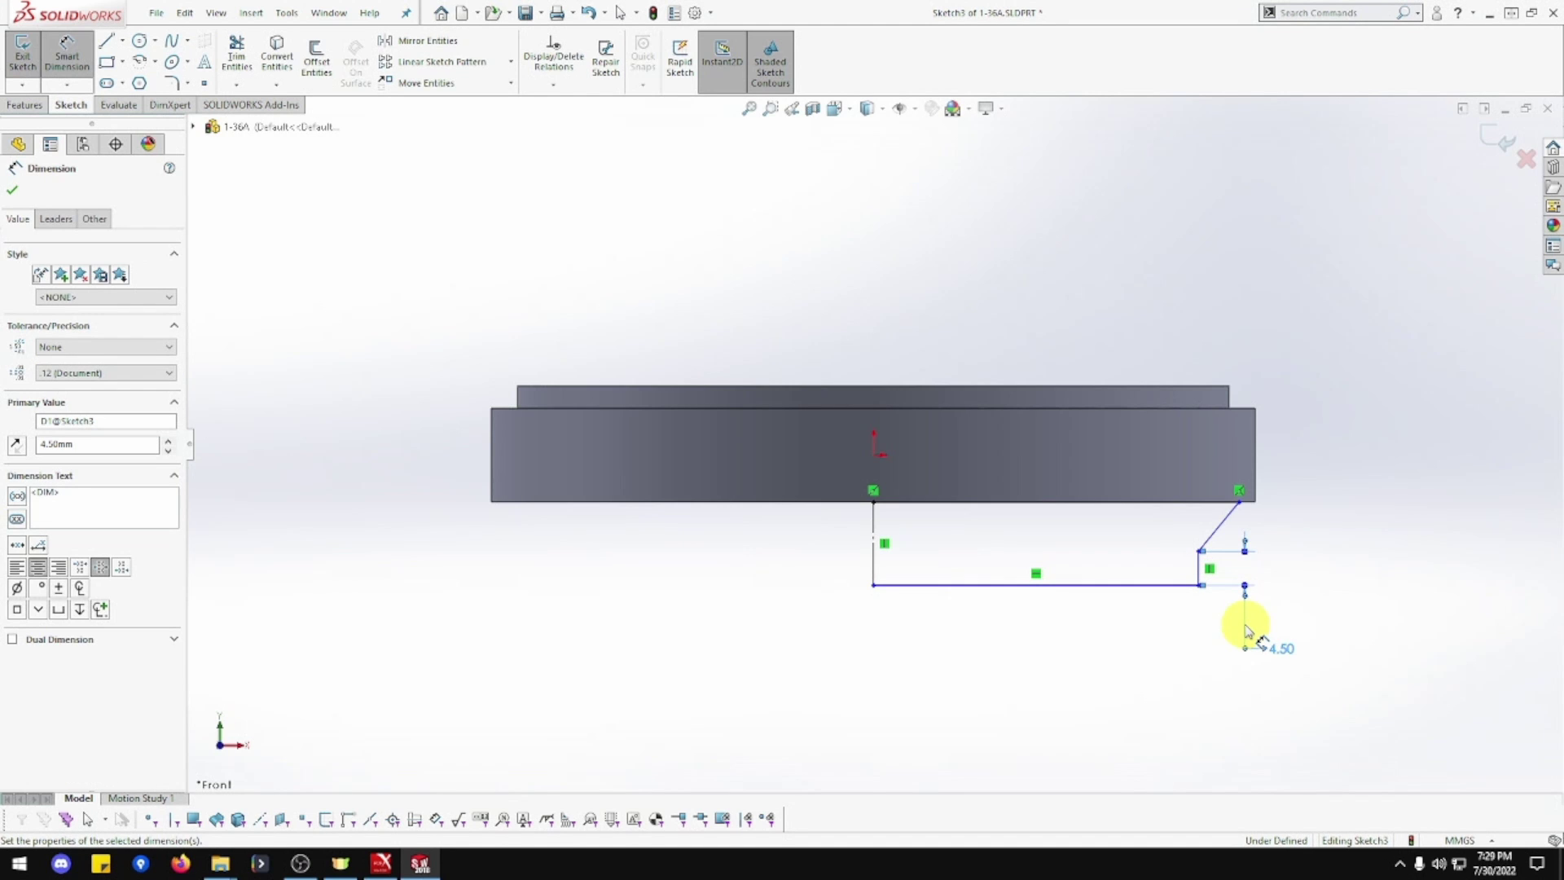
Dimension the profile's overall depth, from the disc's underside to its bottom corner, to 13.5 mm
left_click(1239, 502)
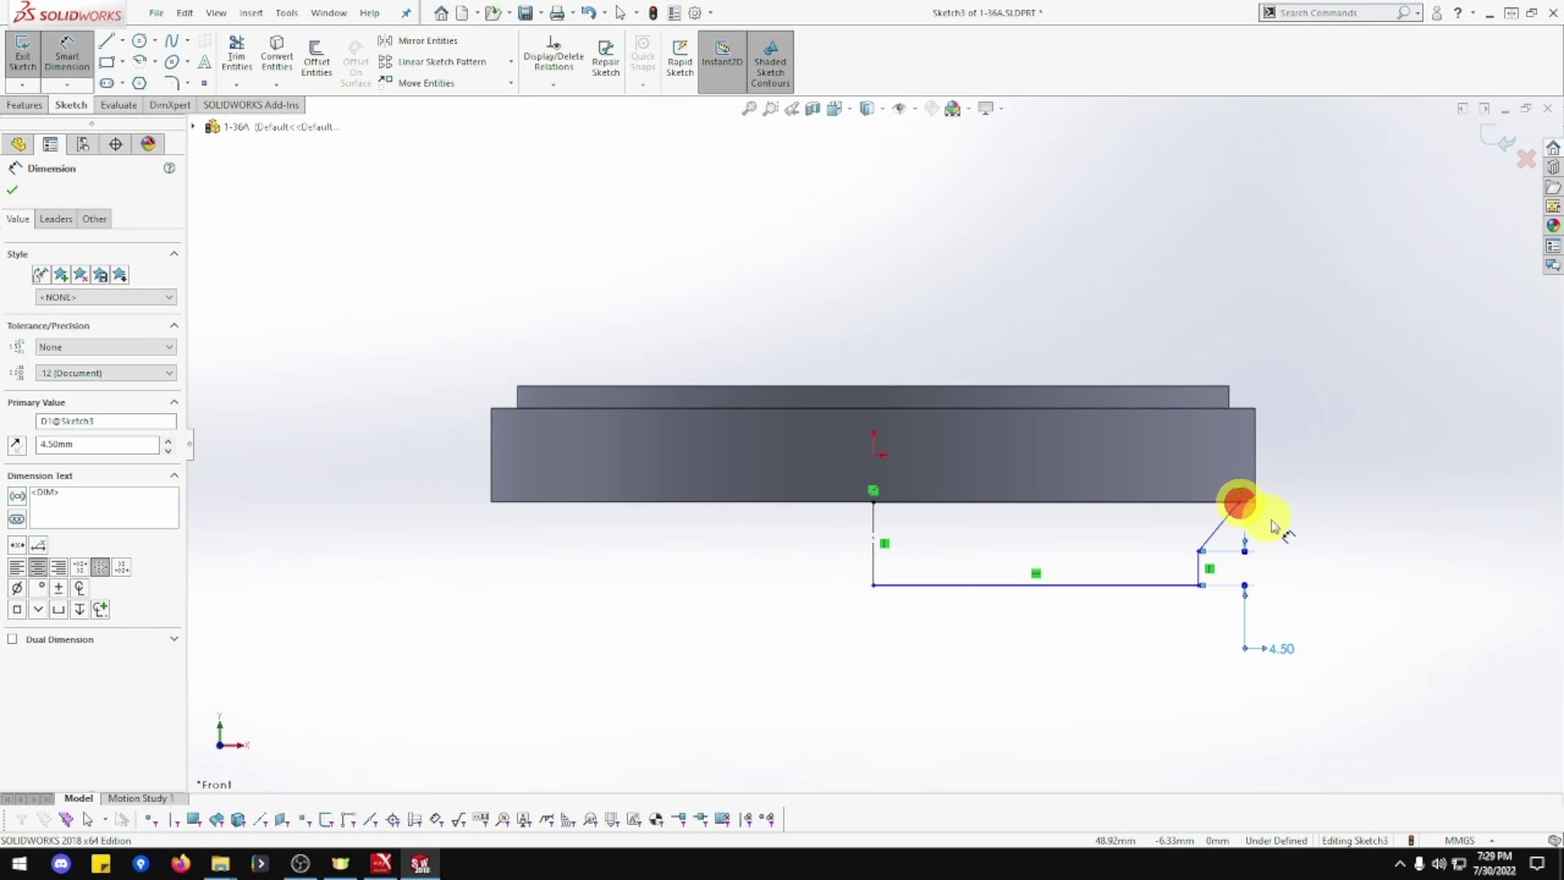
left_click(1198, 585)
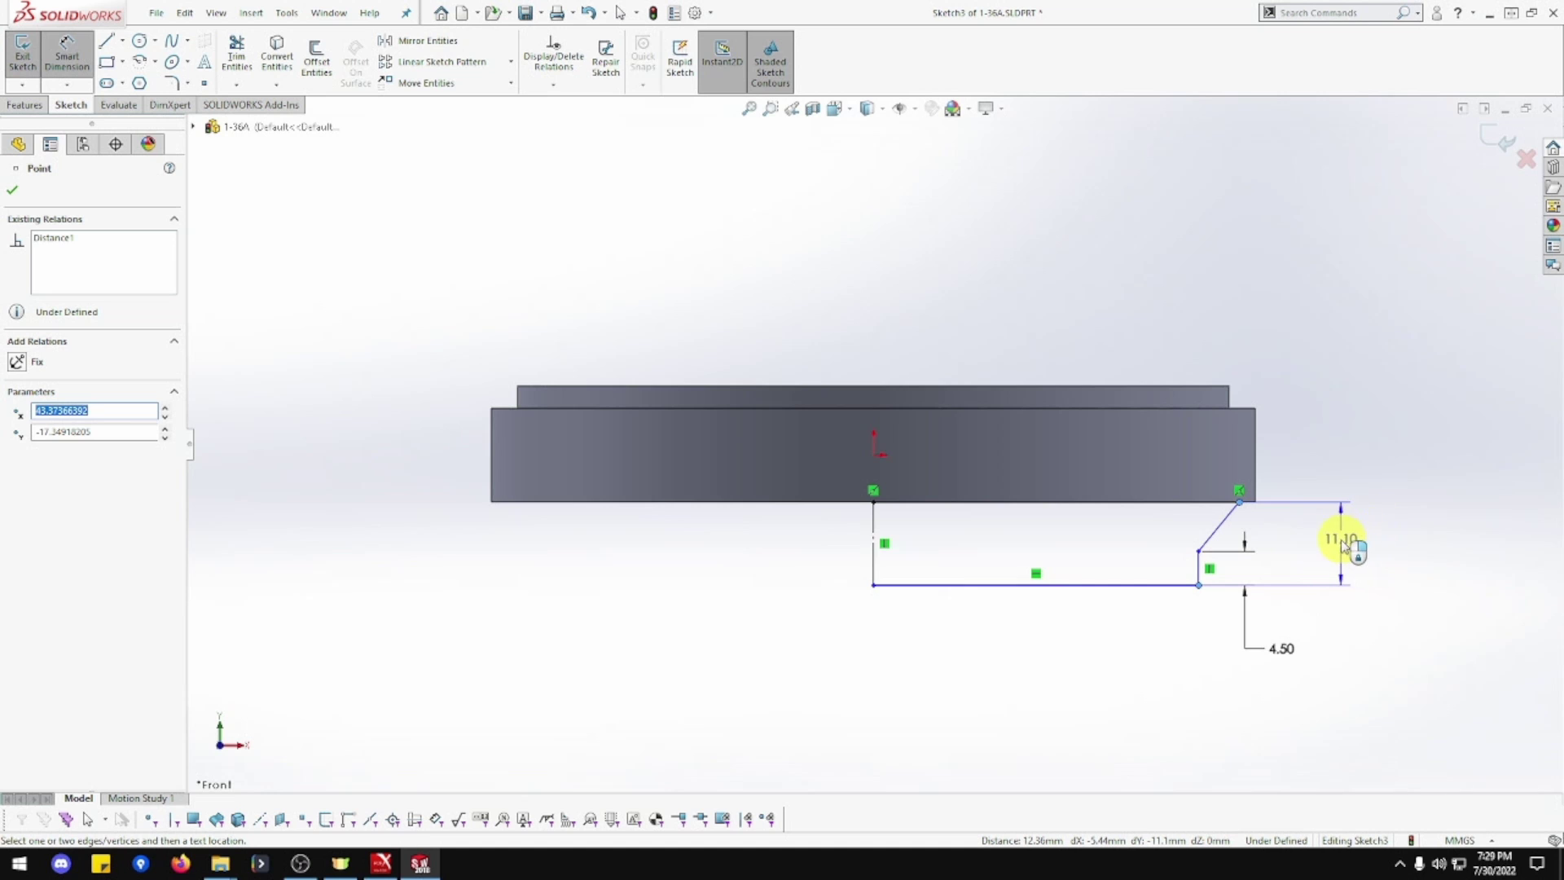
left_click(1342, 544)
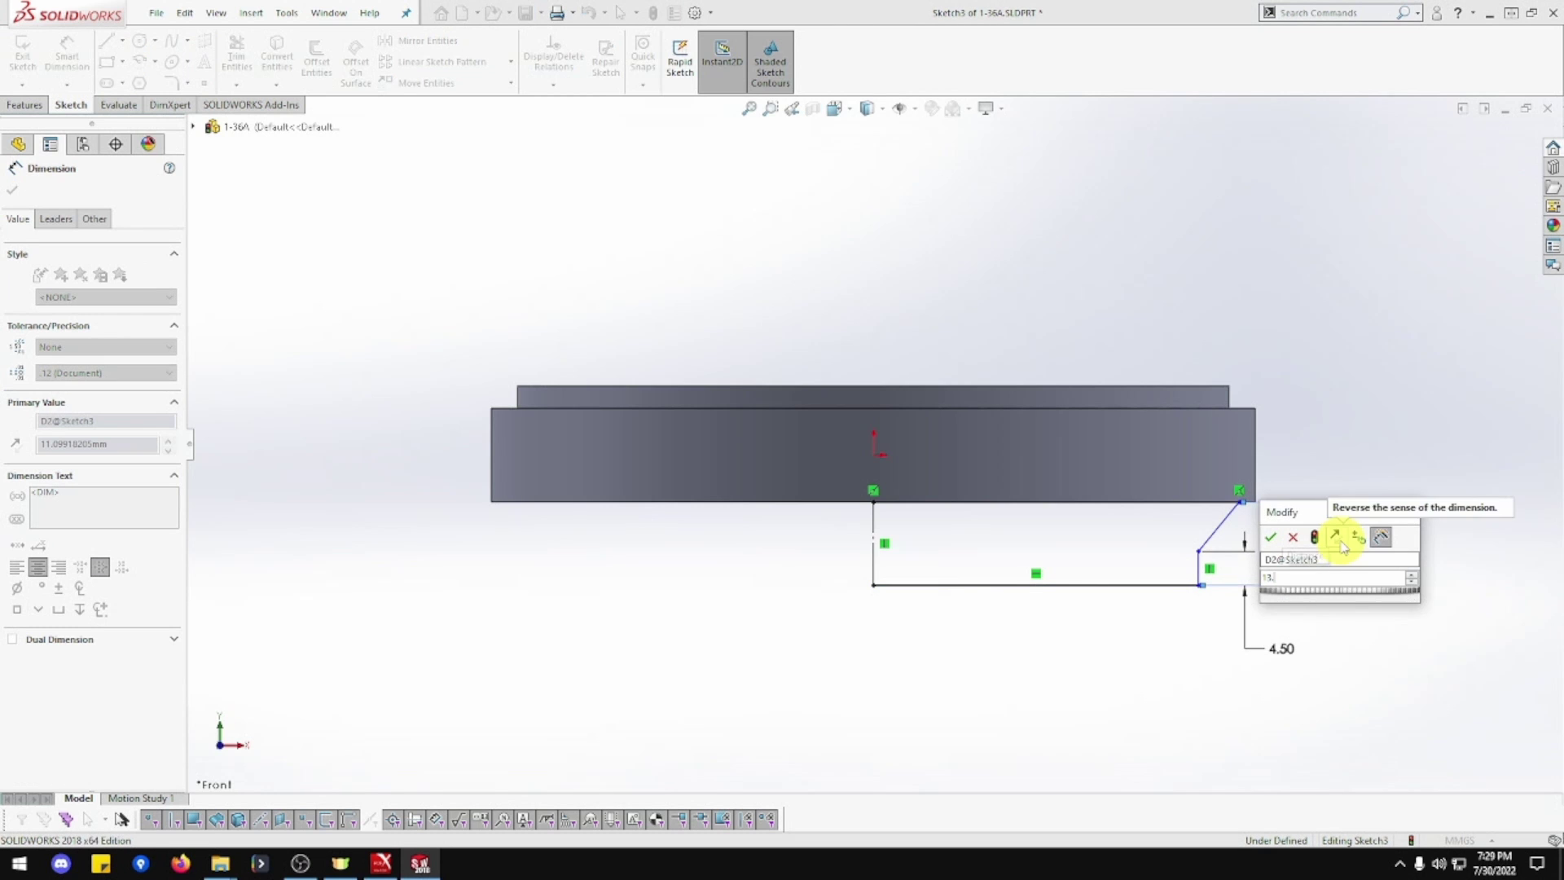
key("Return")
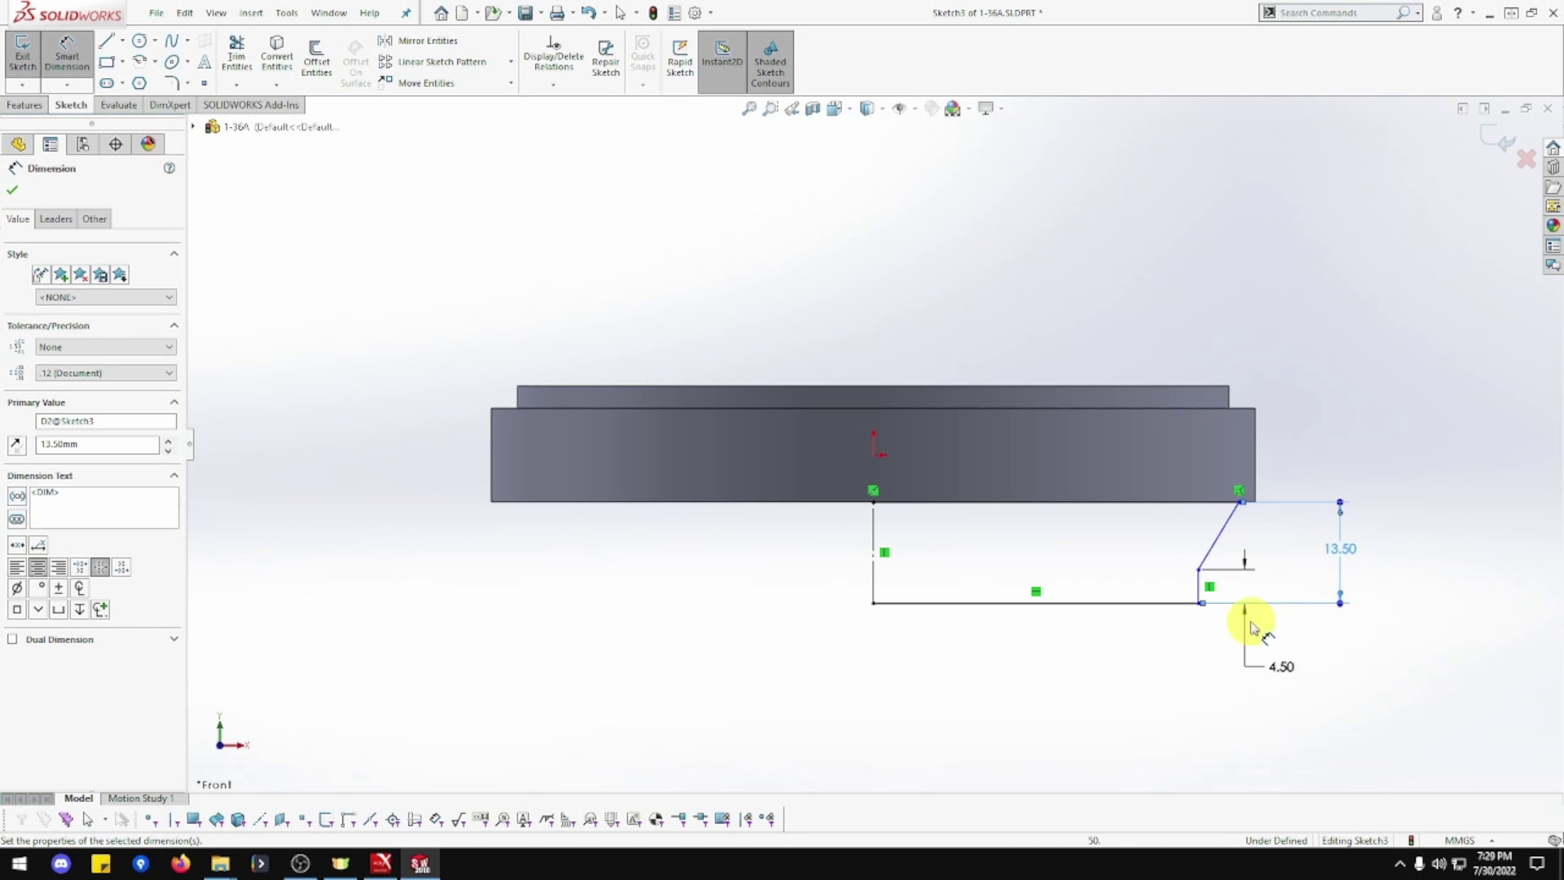
Dimension the profile's bottom width from the centre line to the outer corner as 78/2 (39 mm)
left_click(1198, 603)
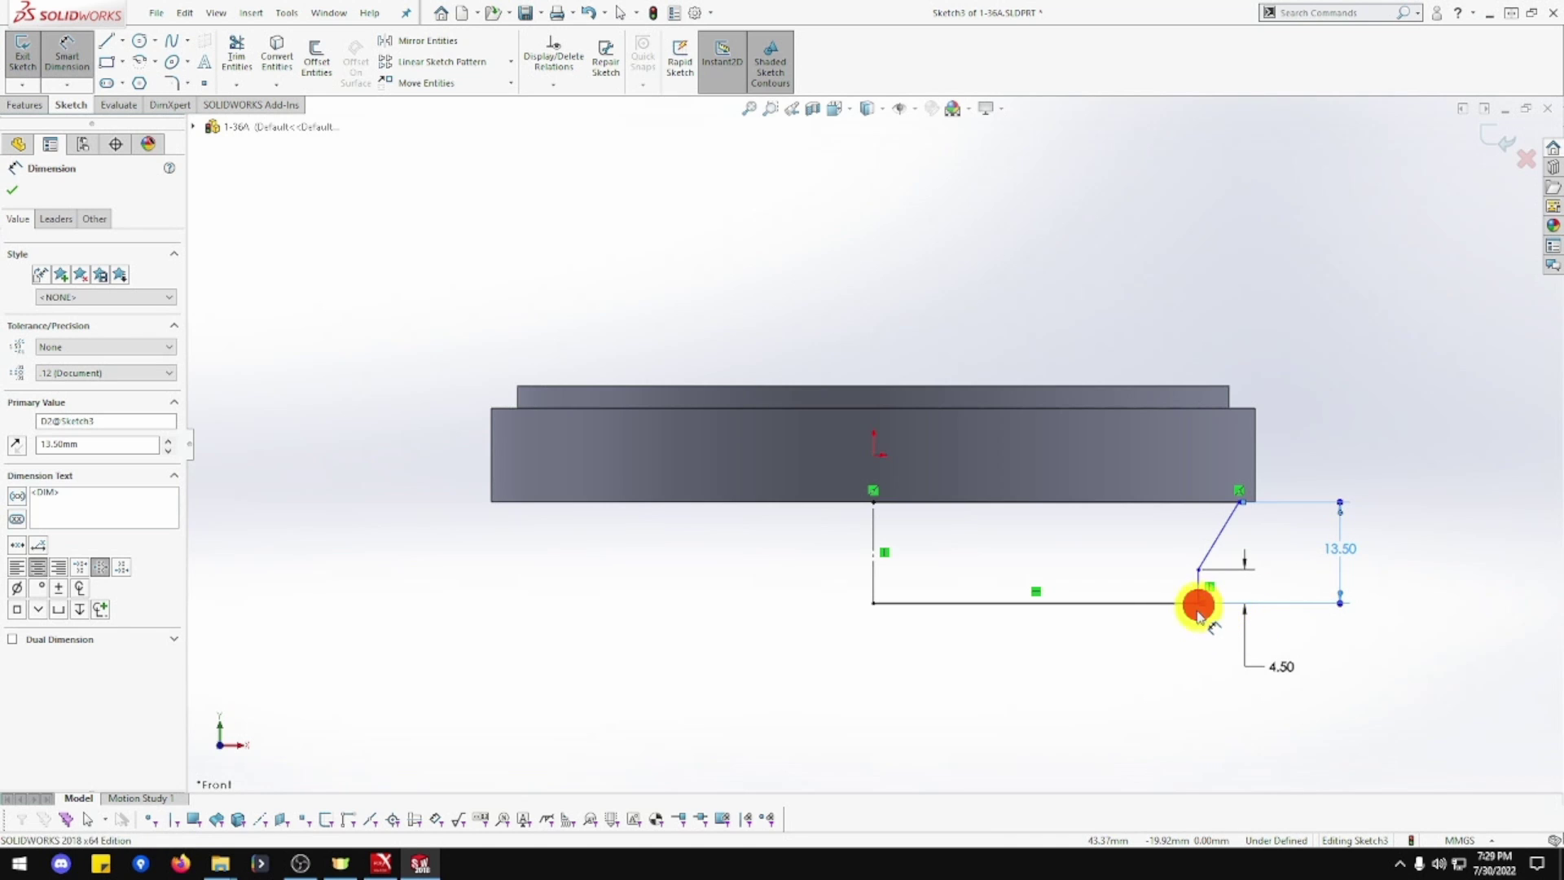
left_click(873, 603)
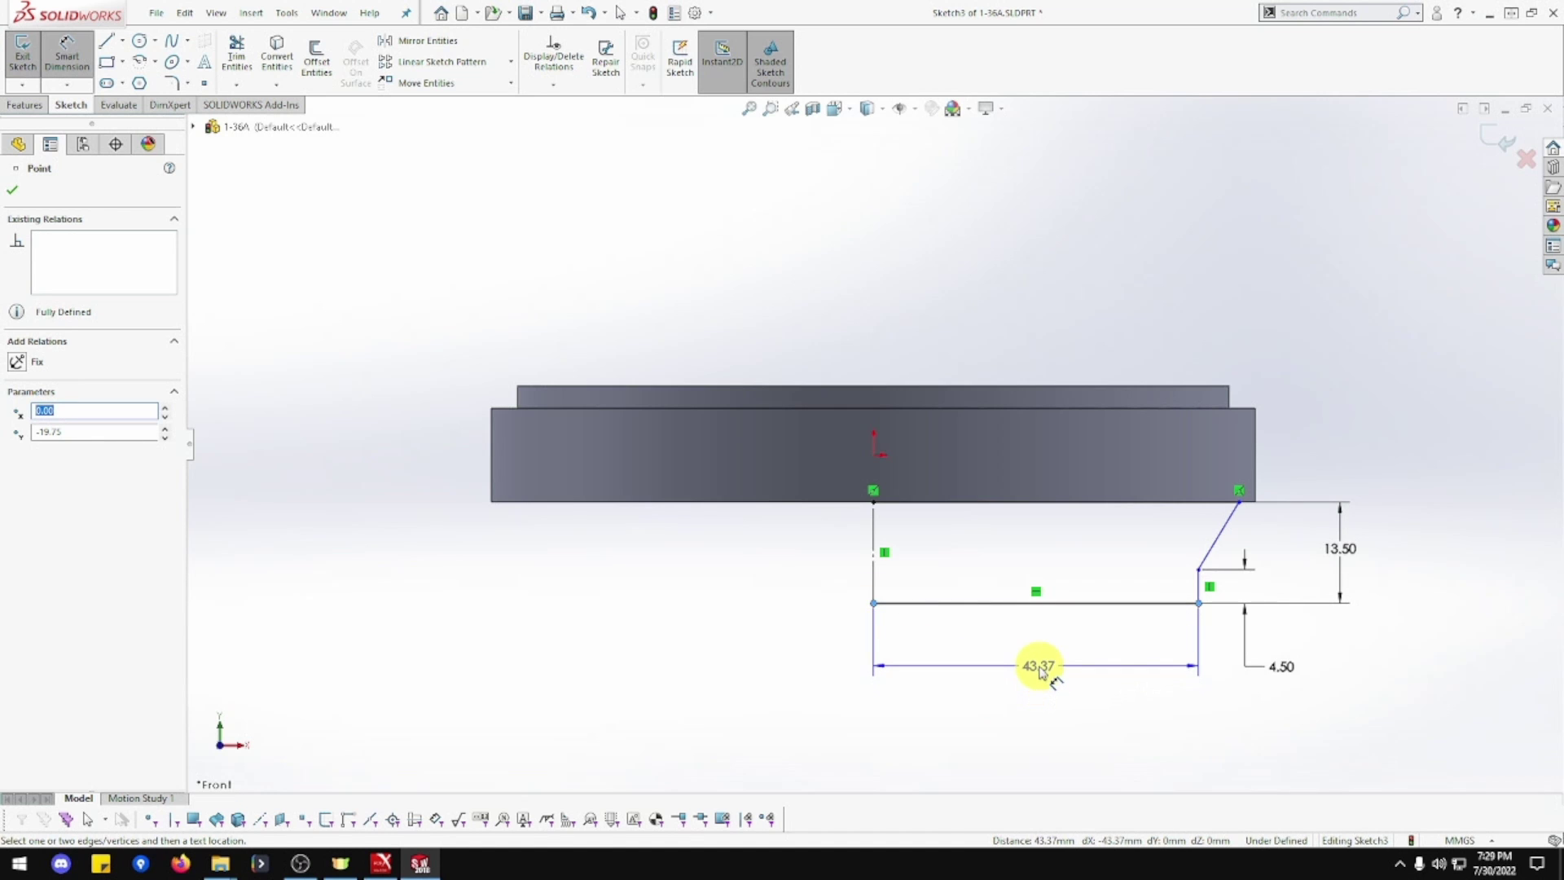
left_click(1040, 669)
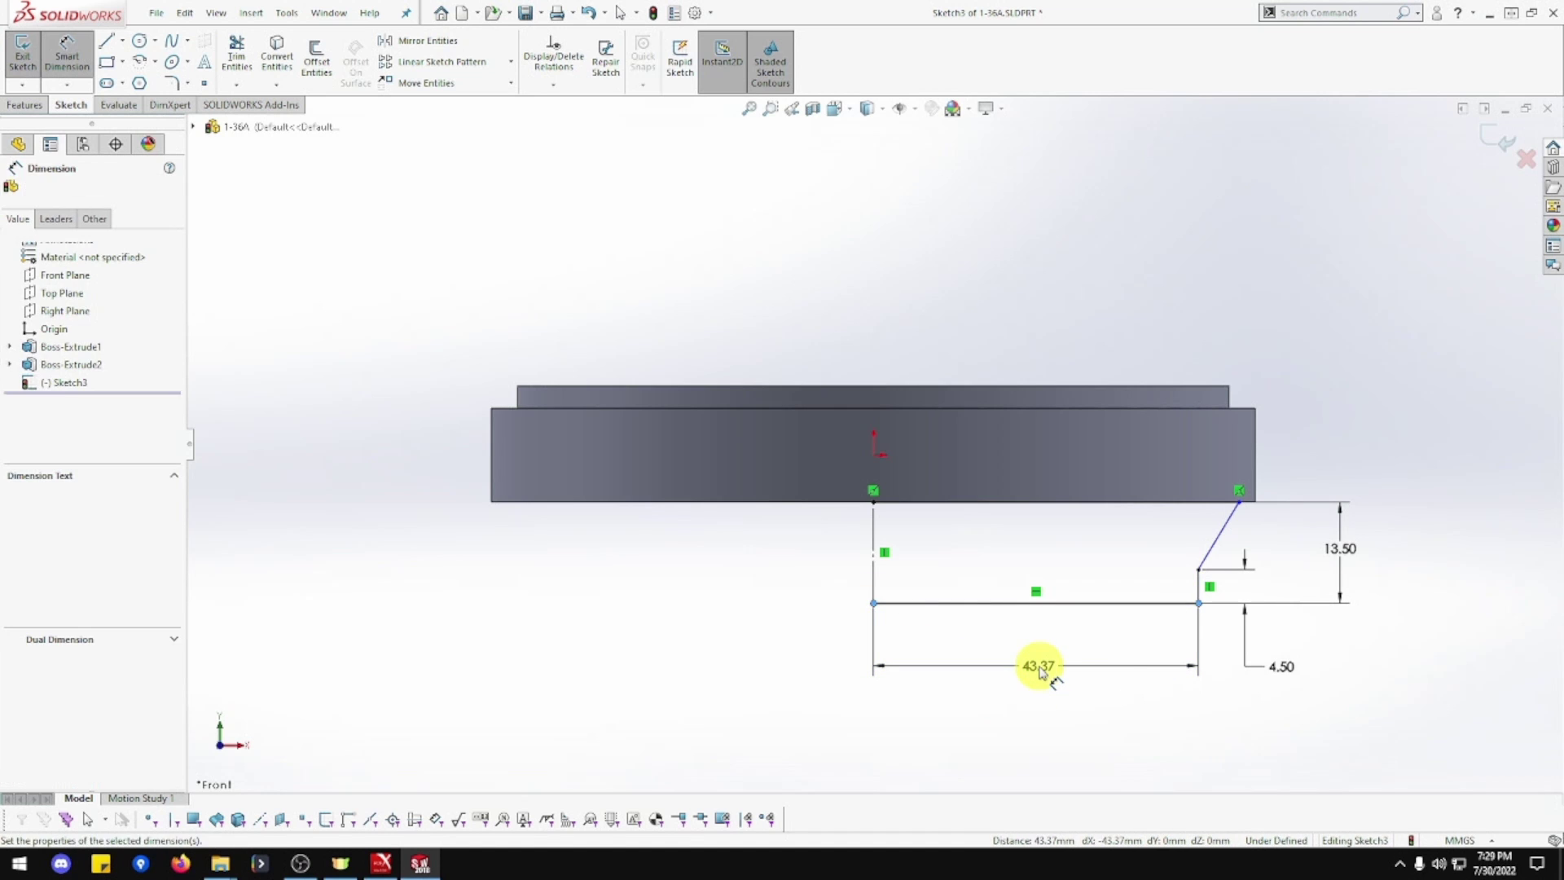
type("78/2")
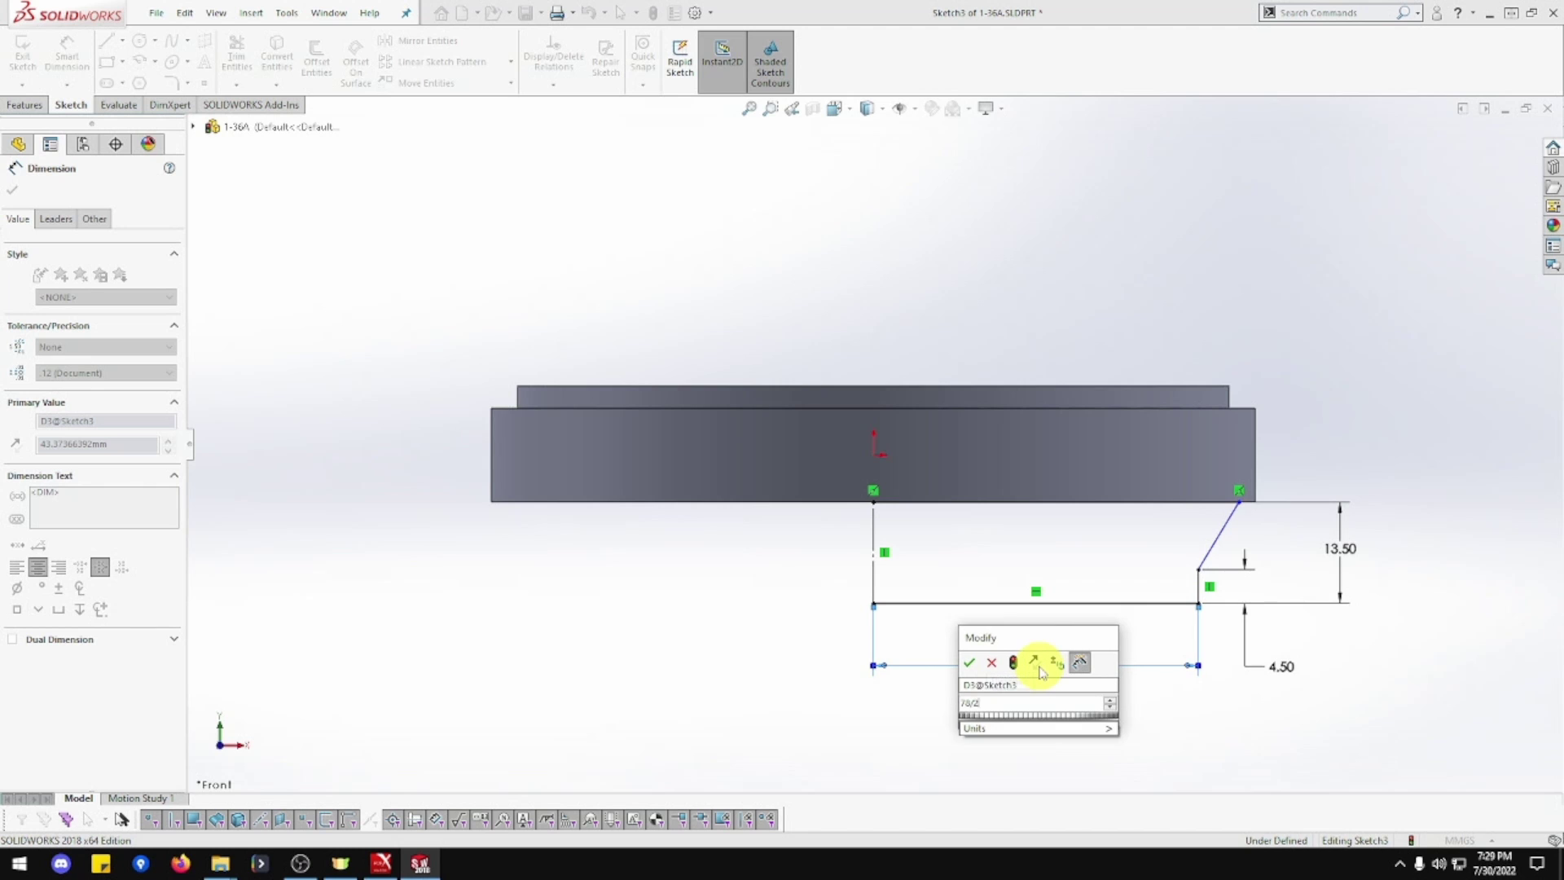
key("Return")
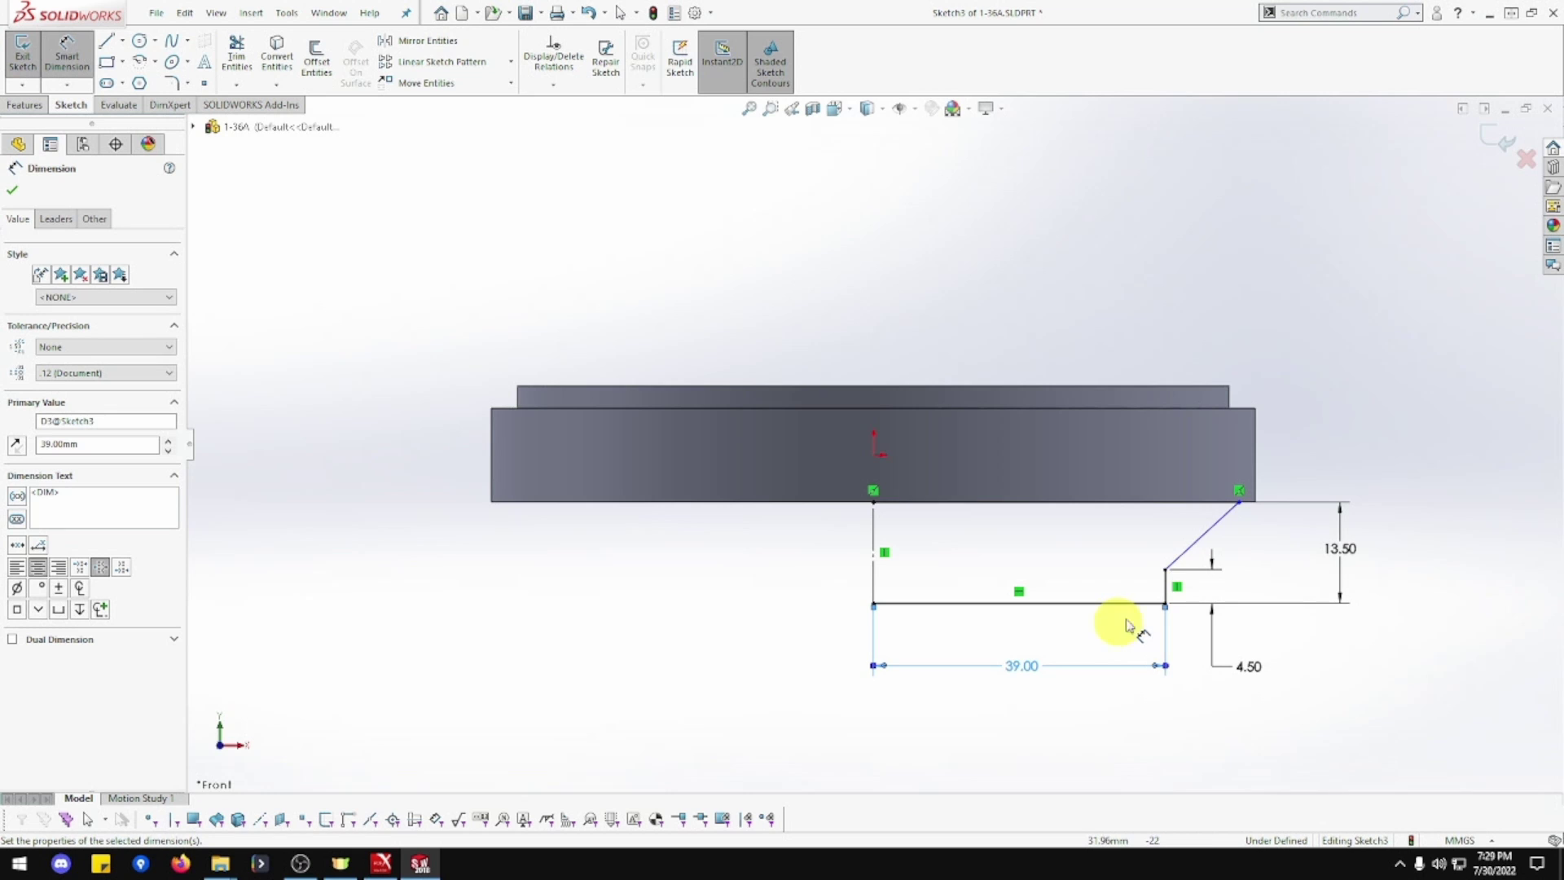
Dimension the profile's top width along the disc's underside from the centre line as 96/2 (48 mm)
left_click(1239, 495)
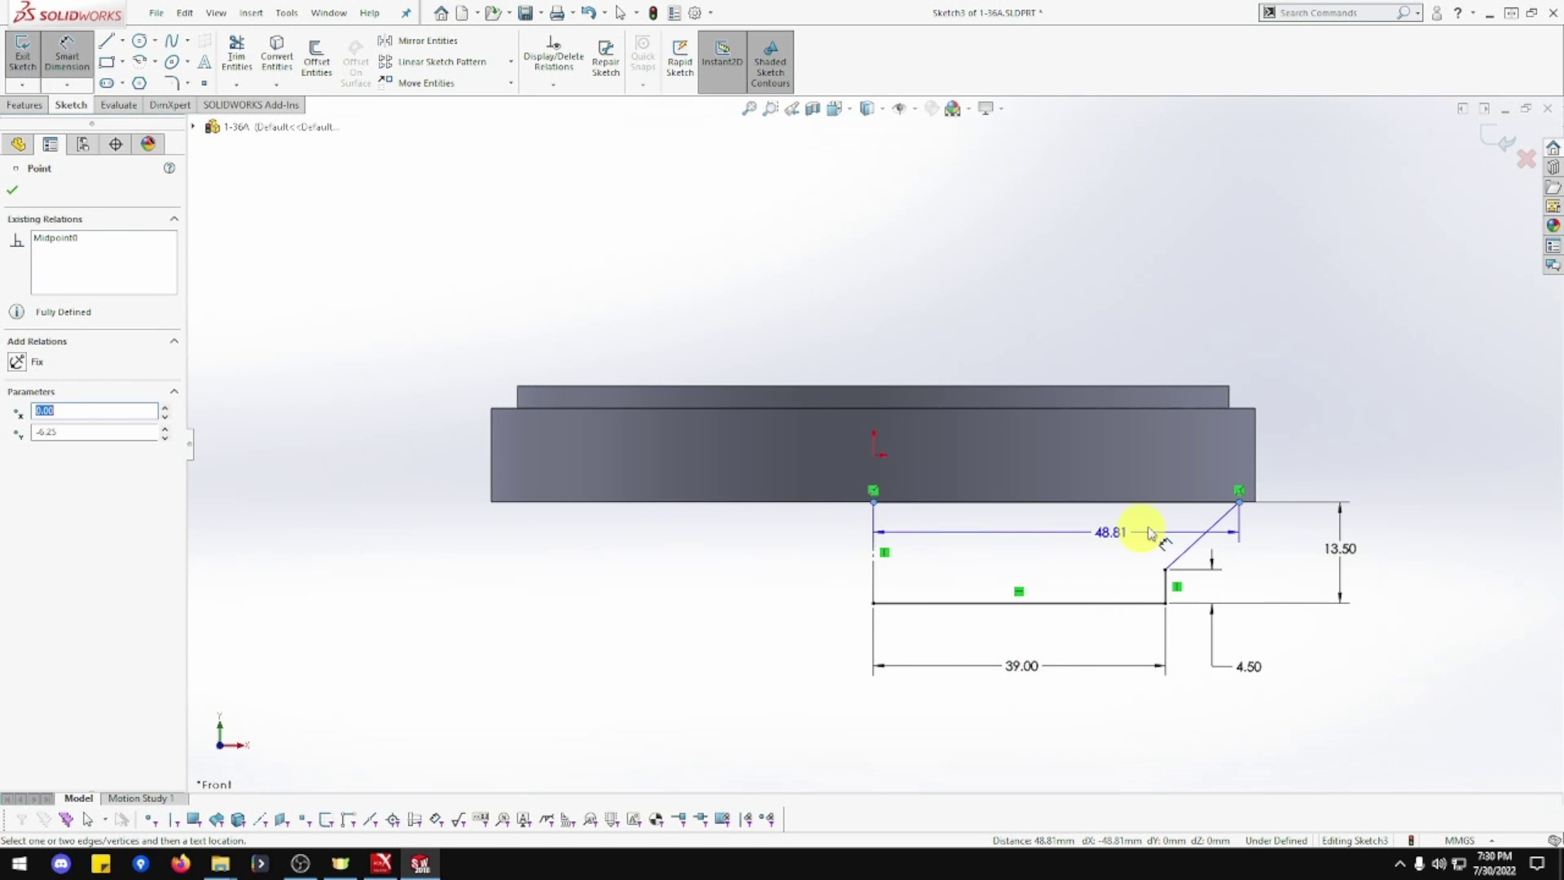
left_click(1046, 710)
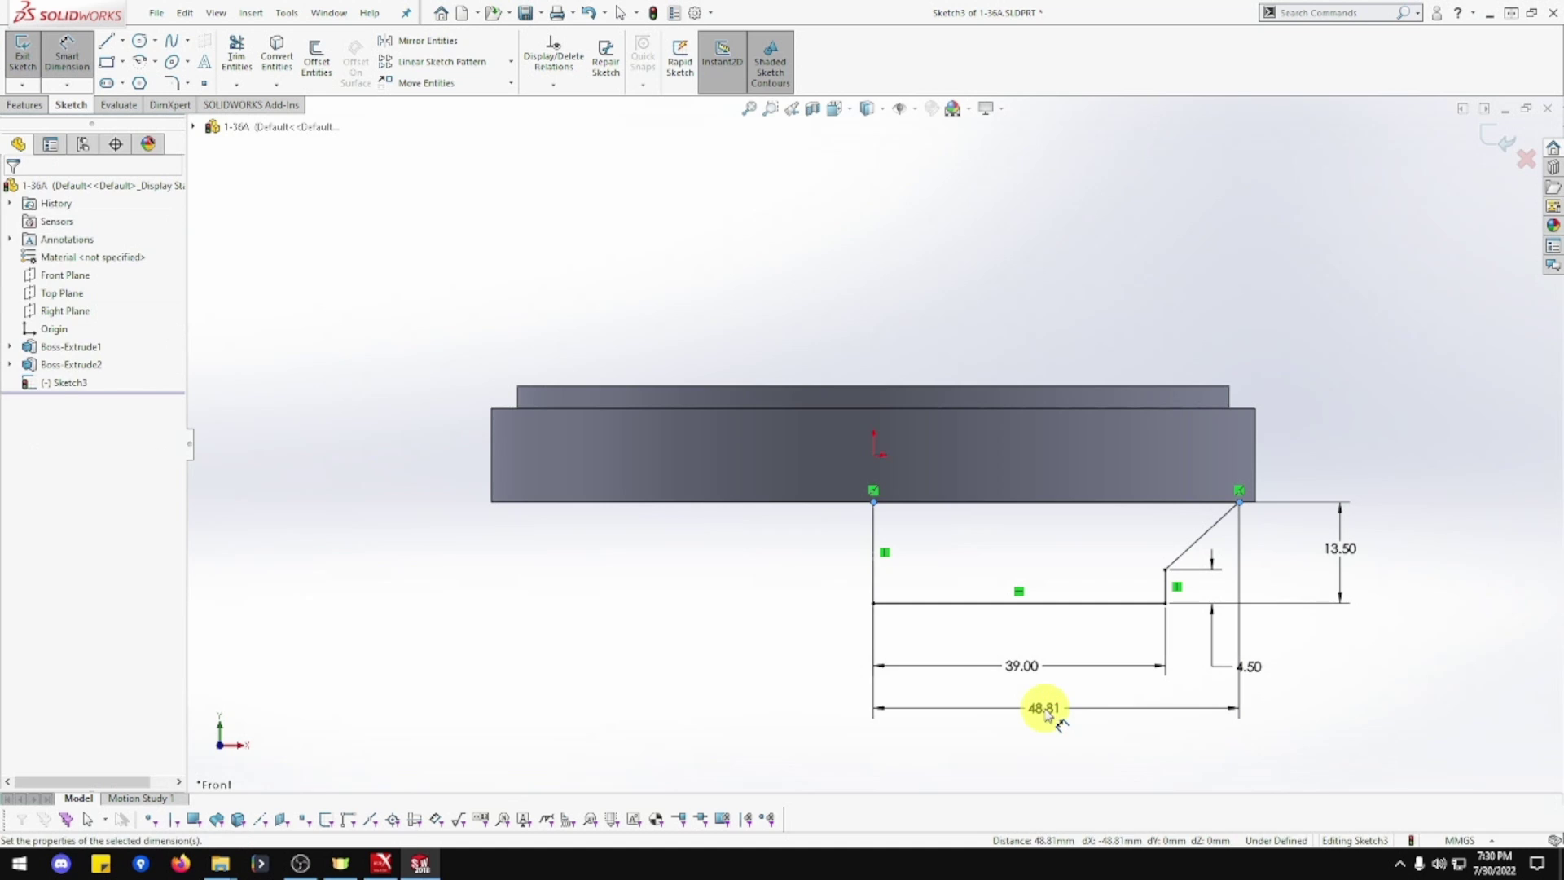
type("96/2")
key("Return")
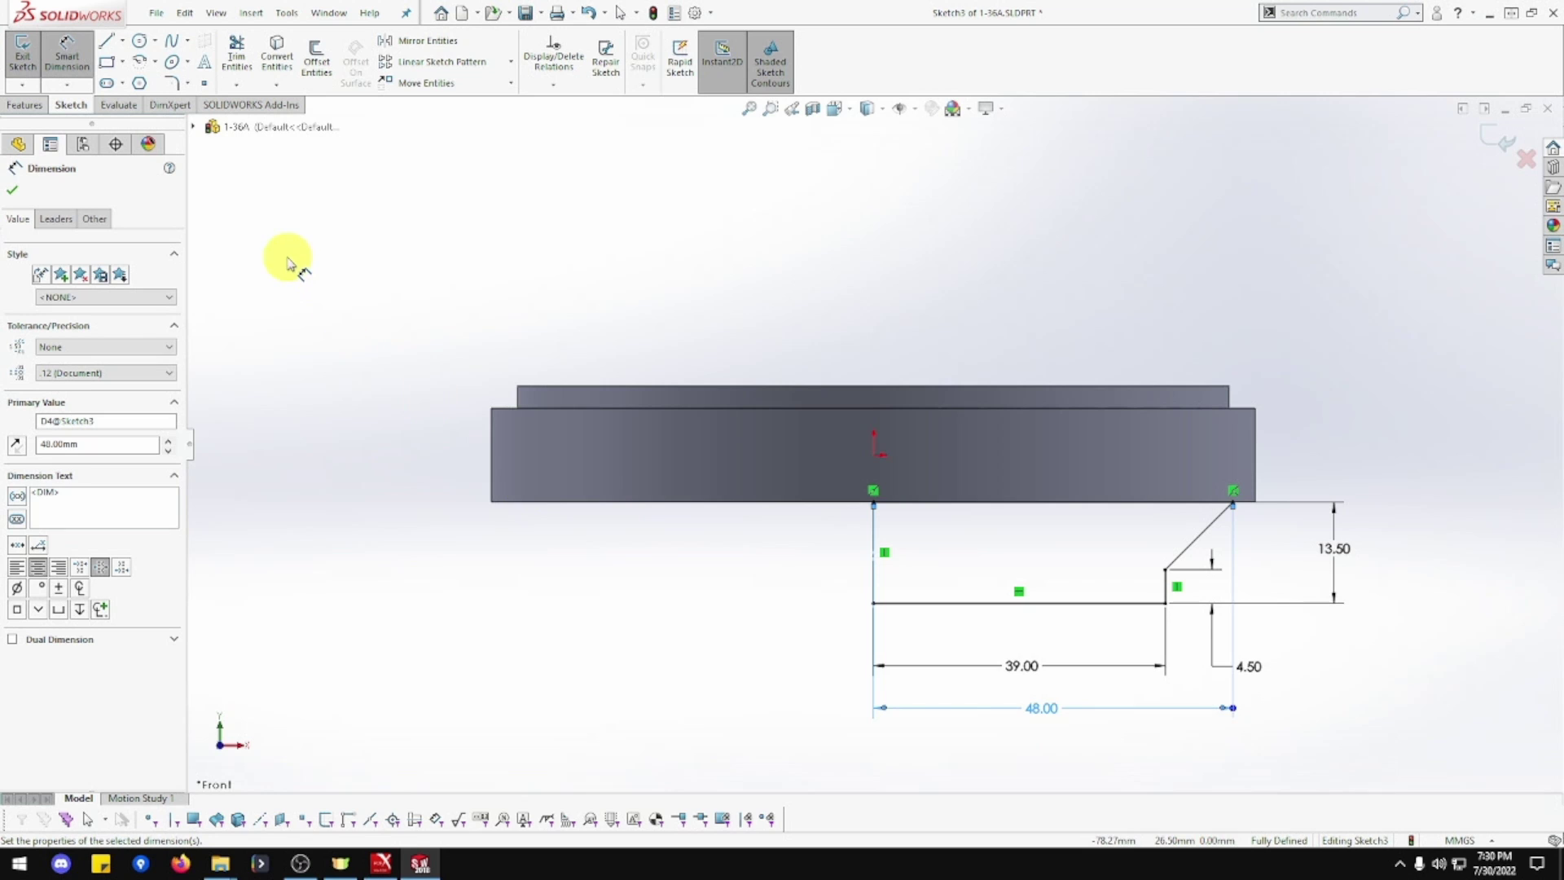
Revolve the profile 360 degrees about its vertical centre line, automatically closing the open sketch and merging the result with the disc
left_click(36, 108)
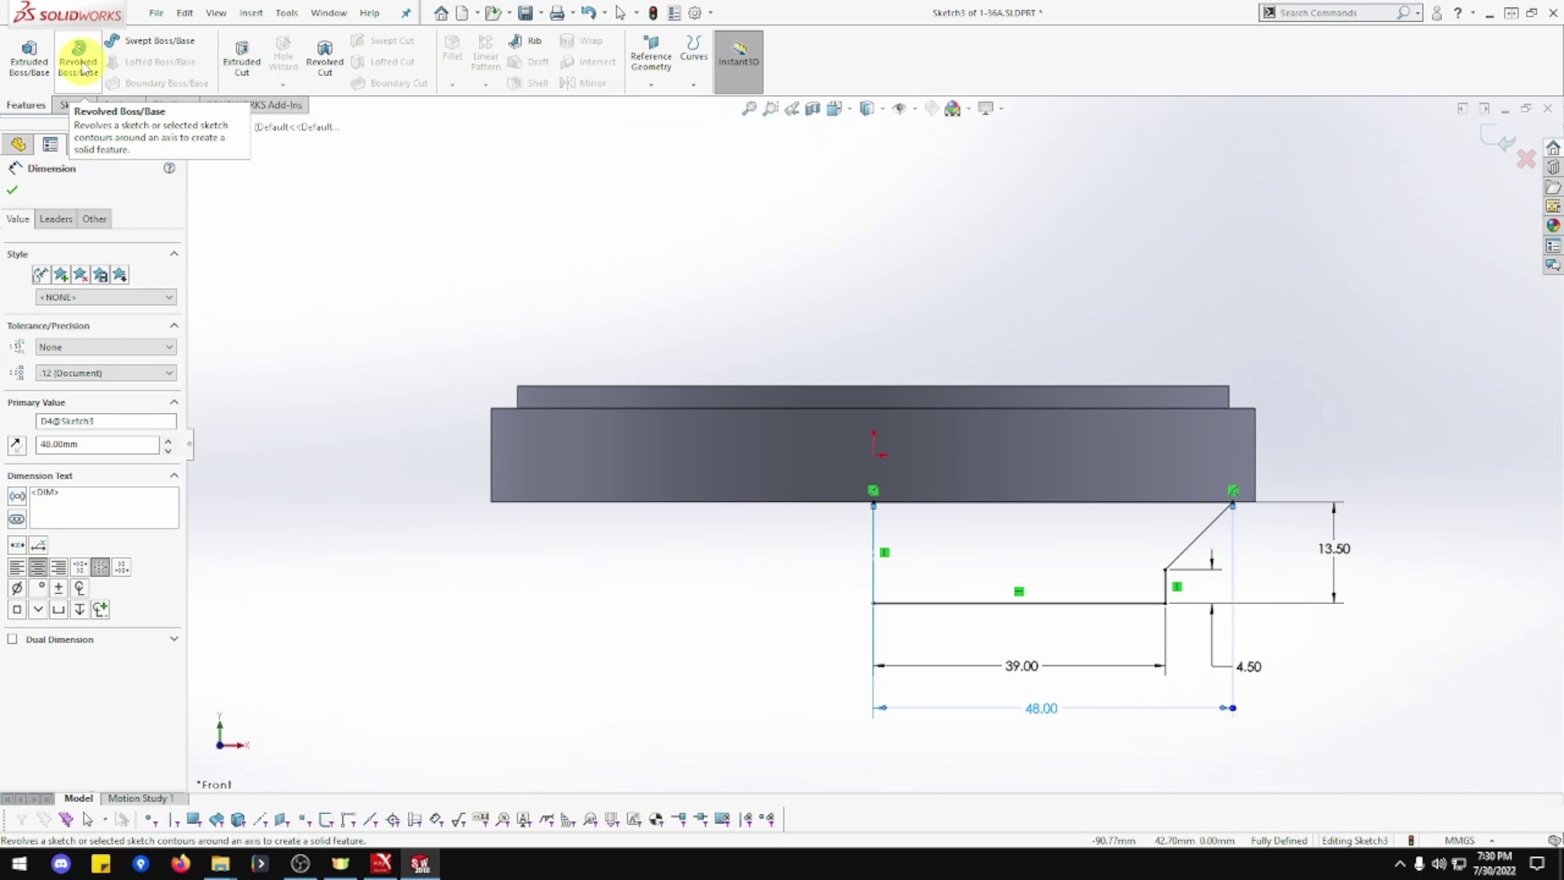
left_click(81, 72)
left_click(80, 62)
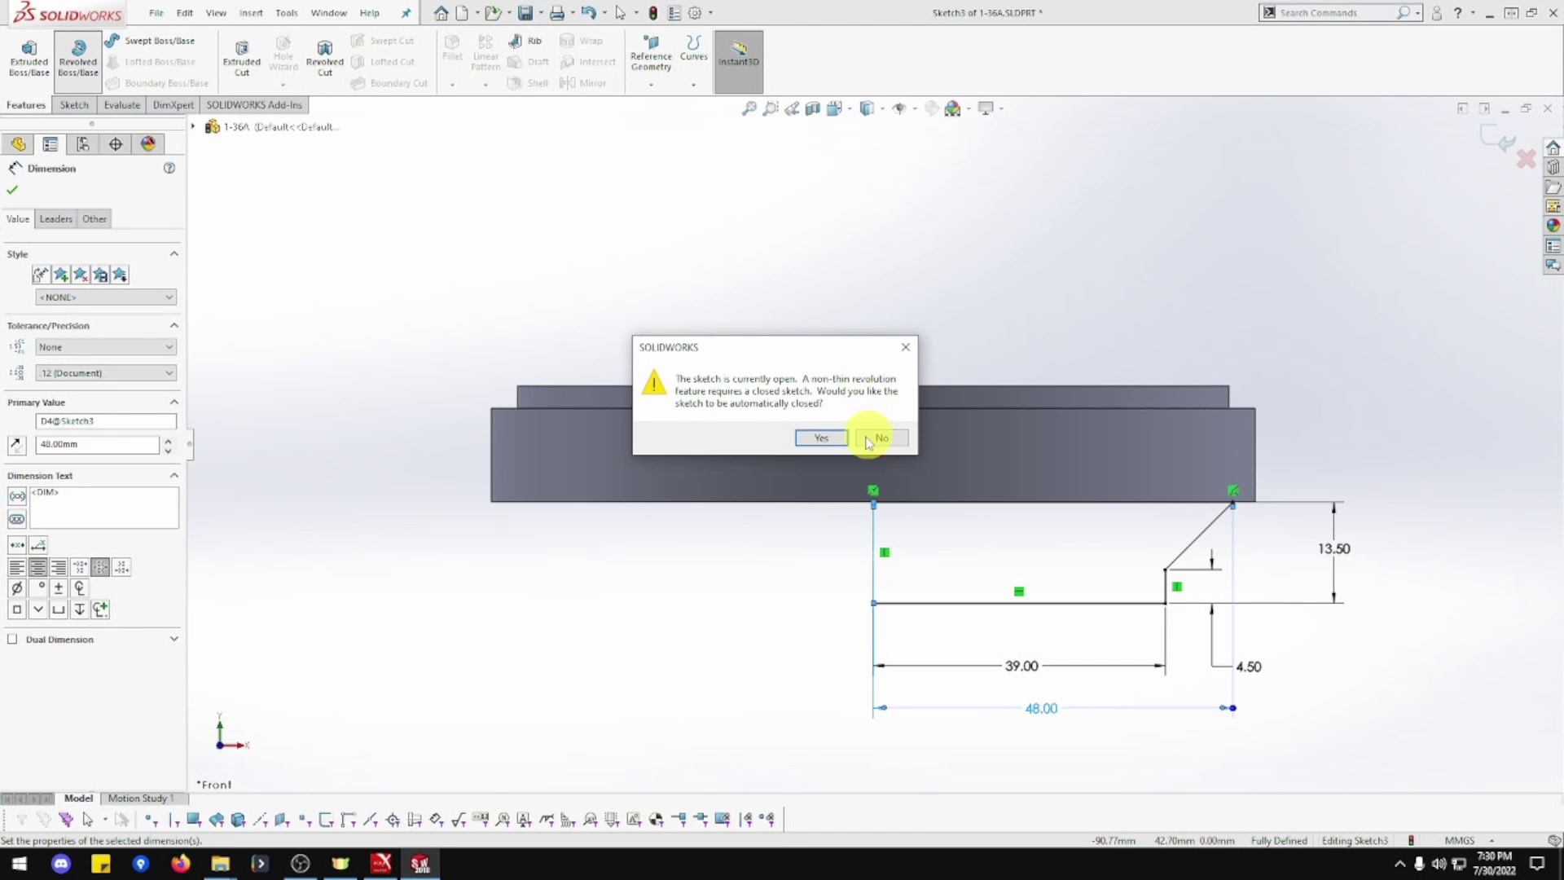
left_click(837, 439)
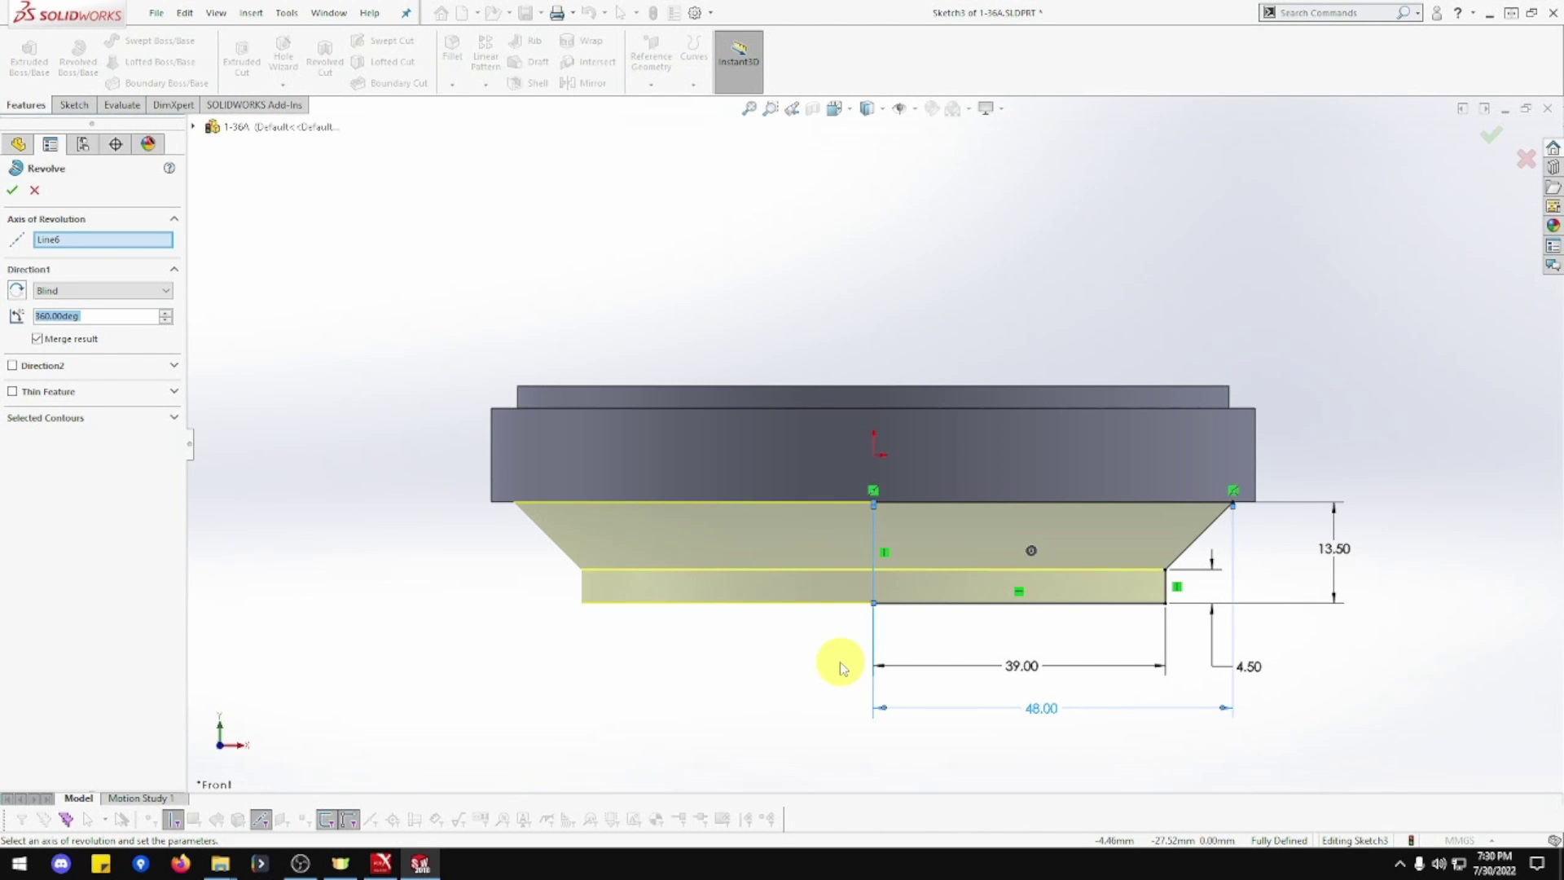
key("ctrl+5")
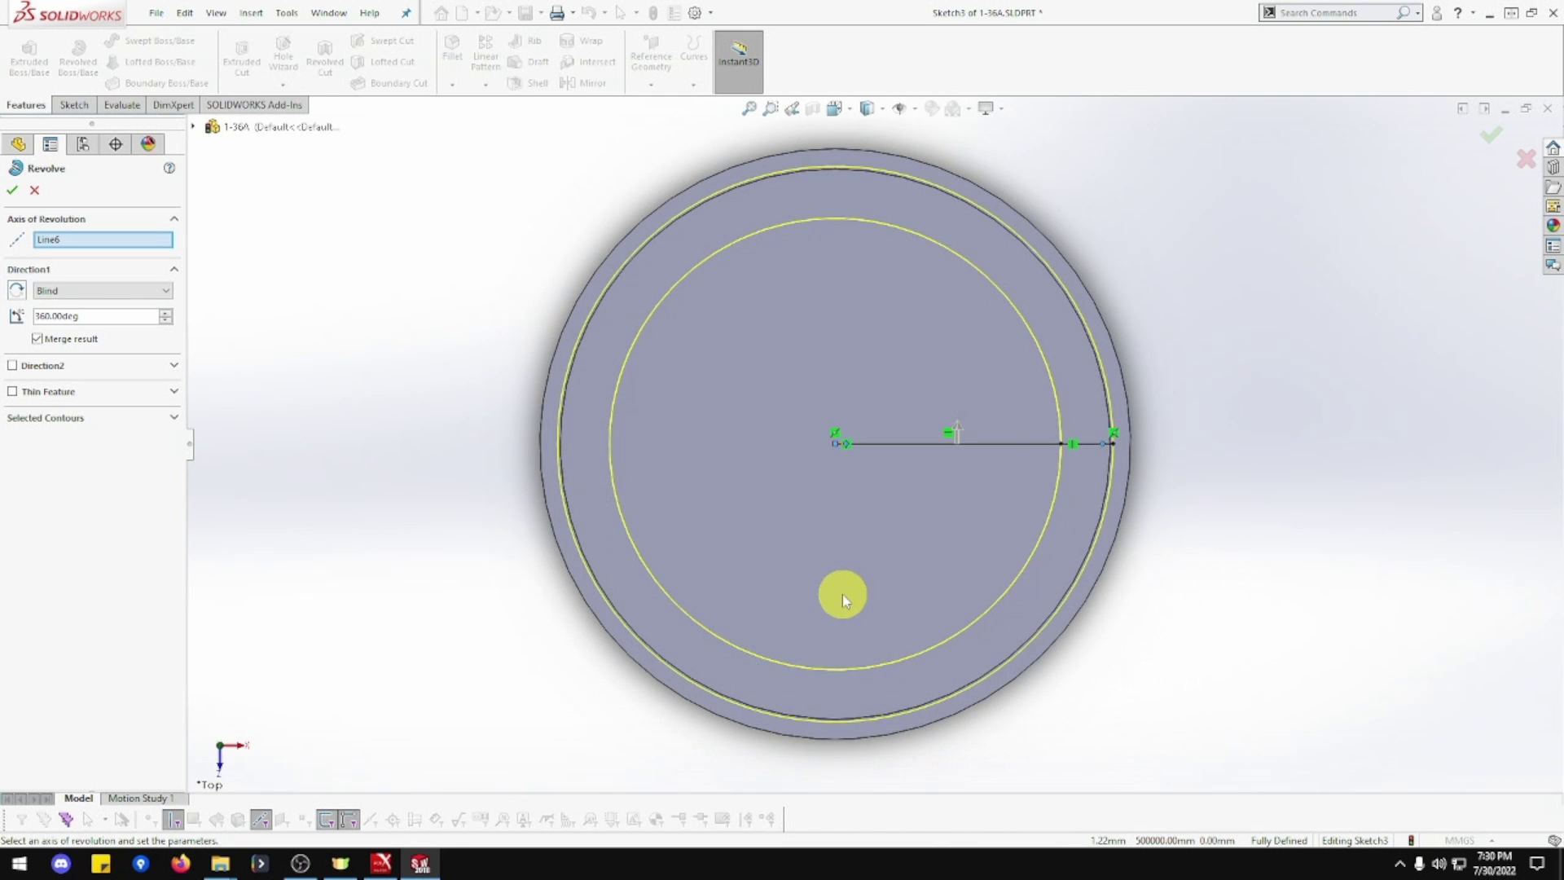
middle_click_drag(824, 624, 1144, 633)
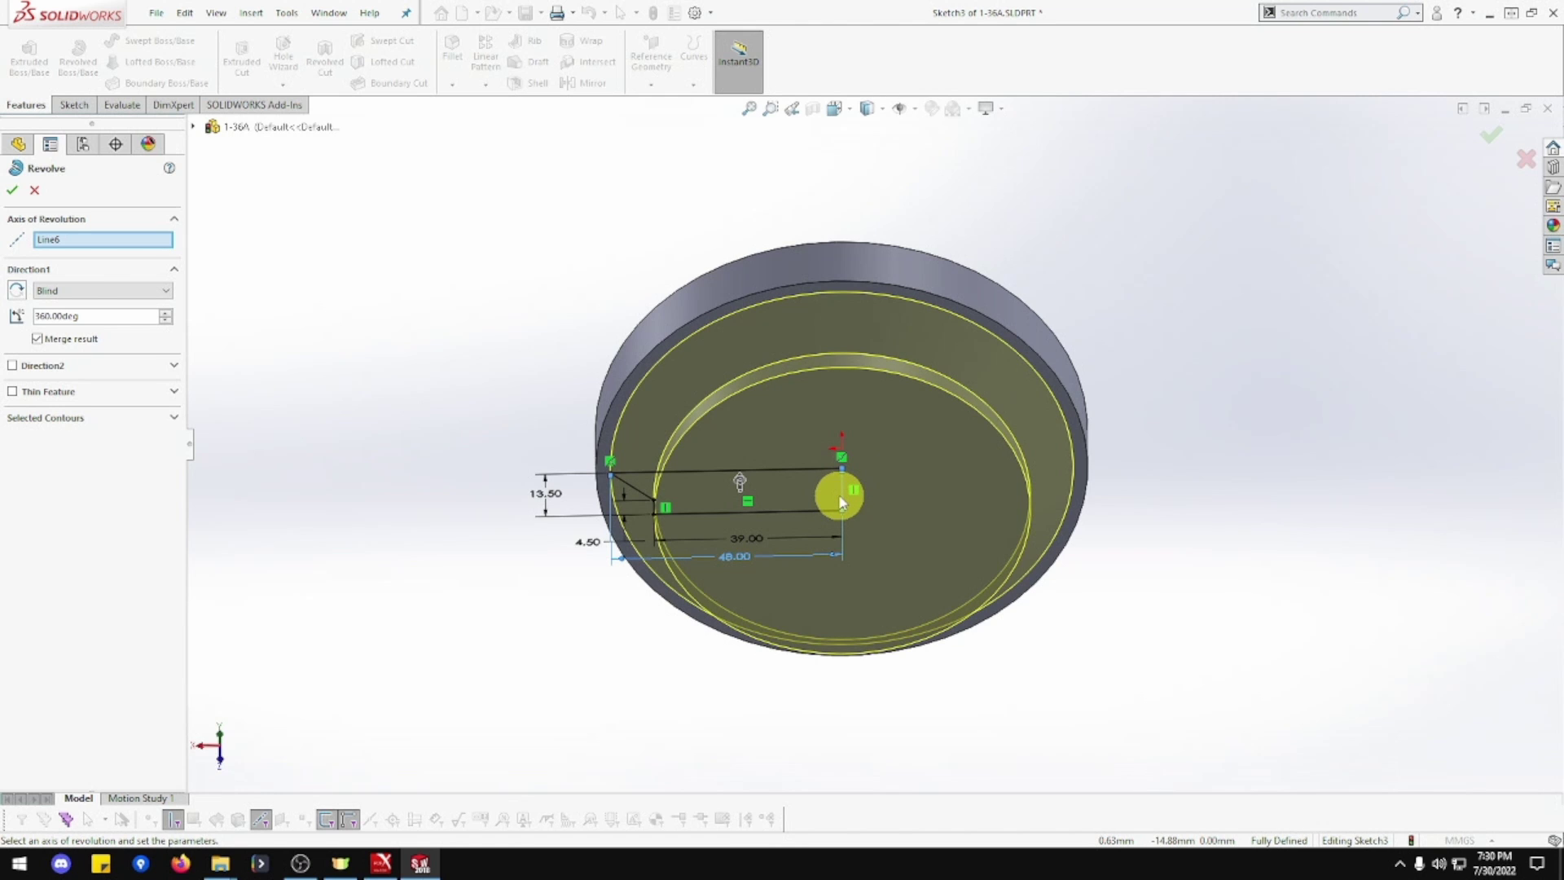
left_click(116, 292)
left_click(116, 295)
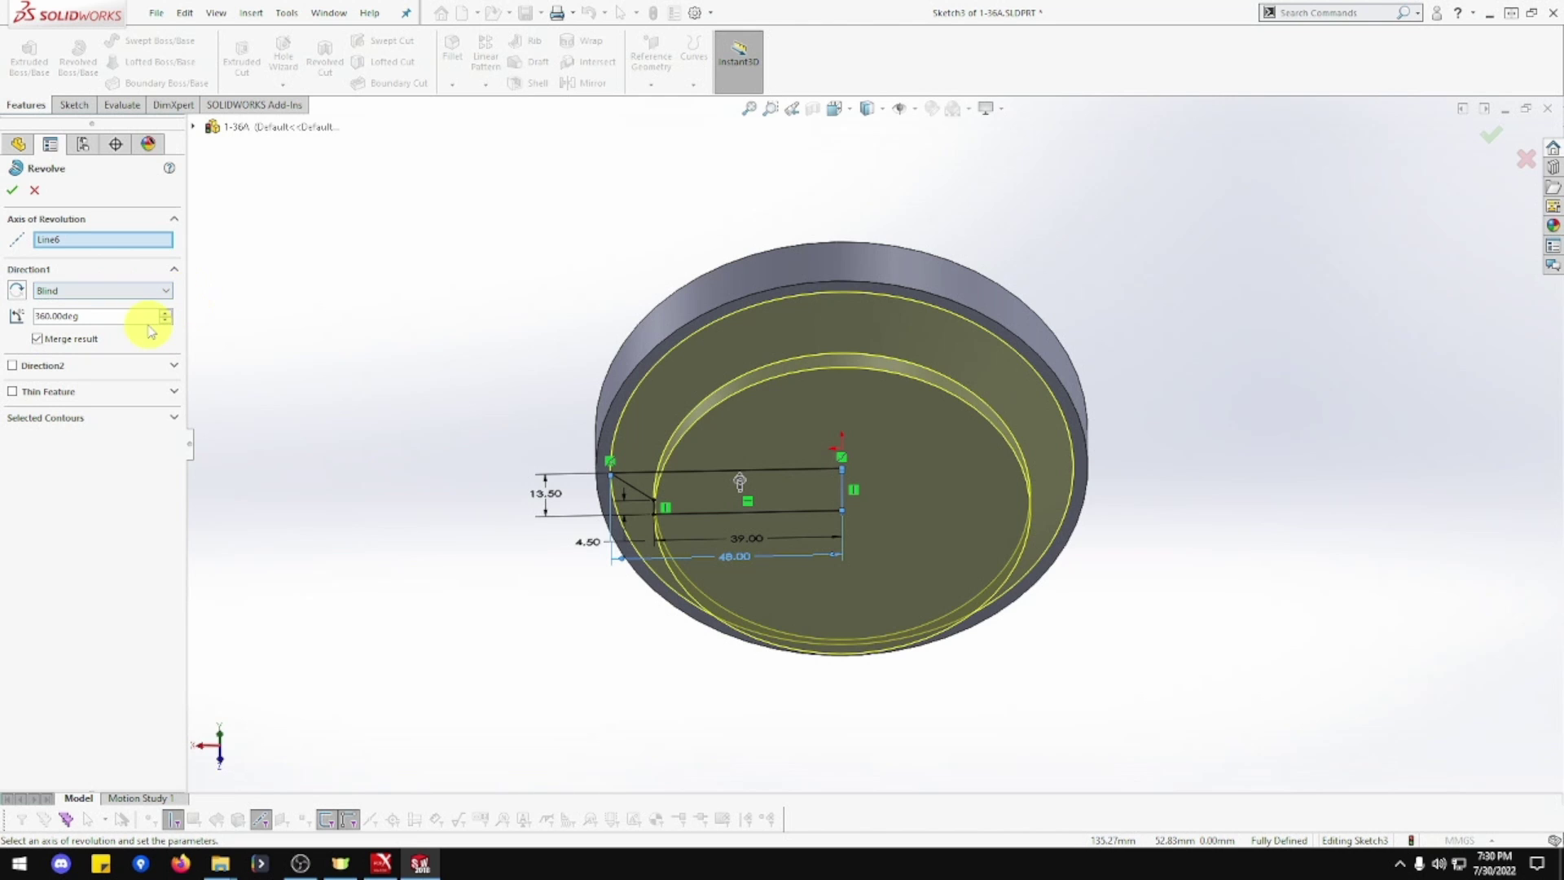
left_click(13, 190)
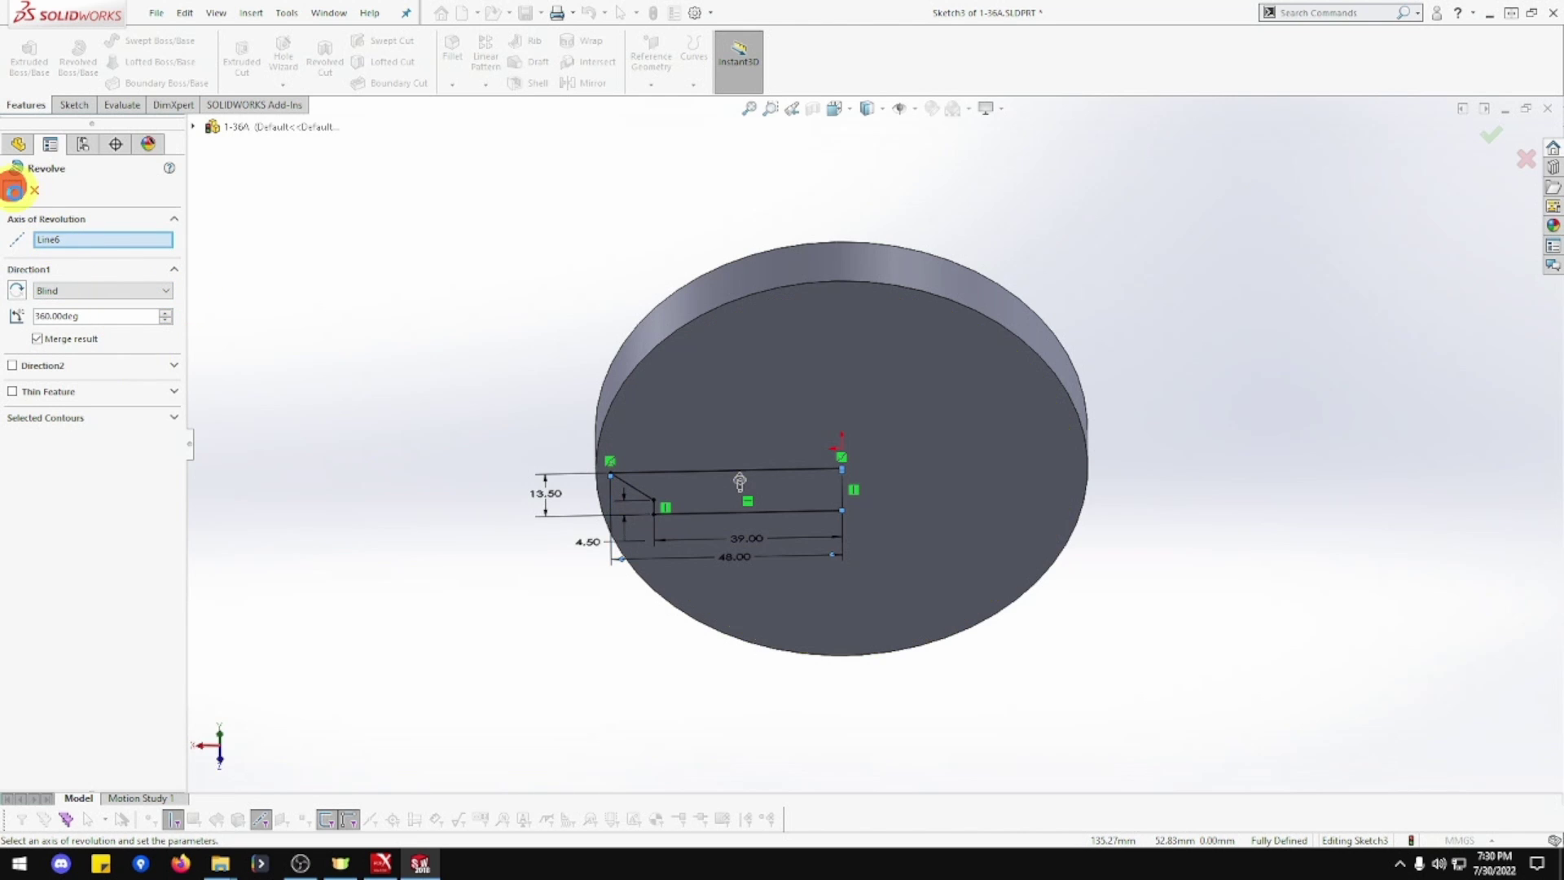
Examine the revolved taper from the front and below, and orient the view normal to the small bottom face
left_click(454, 363)
mouse_move(454, 363)
middle_mouse_down()
mouse_move(423, 531)
mouse_move(431, 583)
mouse_move(454, 570)
mouse_move(843, 611)
mouse_move(1212, 555)
mouse_move(649, 559)
mouse_move(600, 575)
middle_mouse_up()
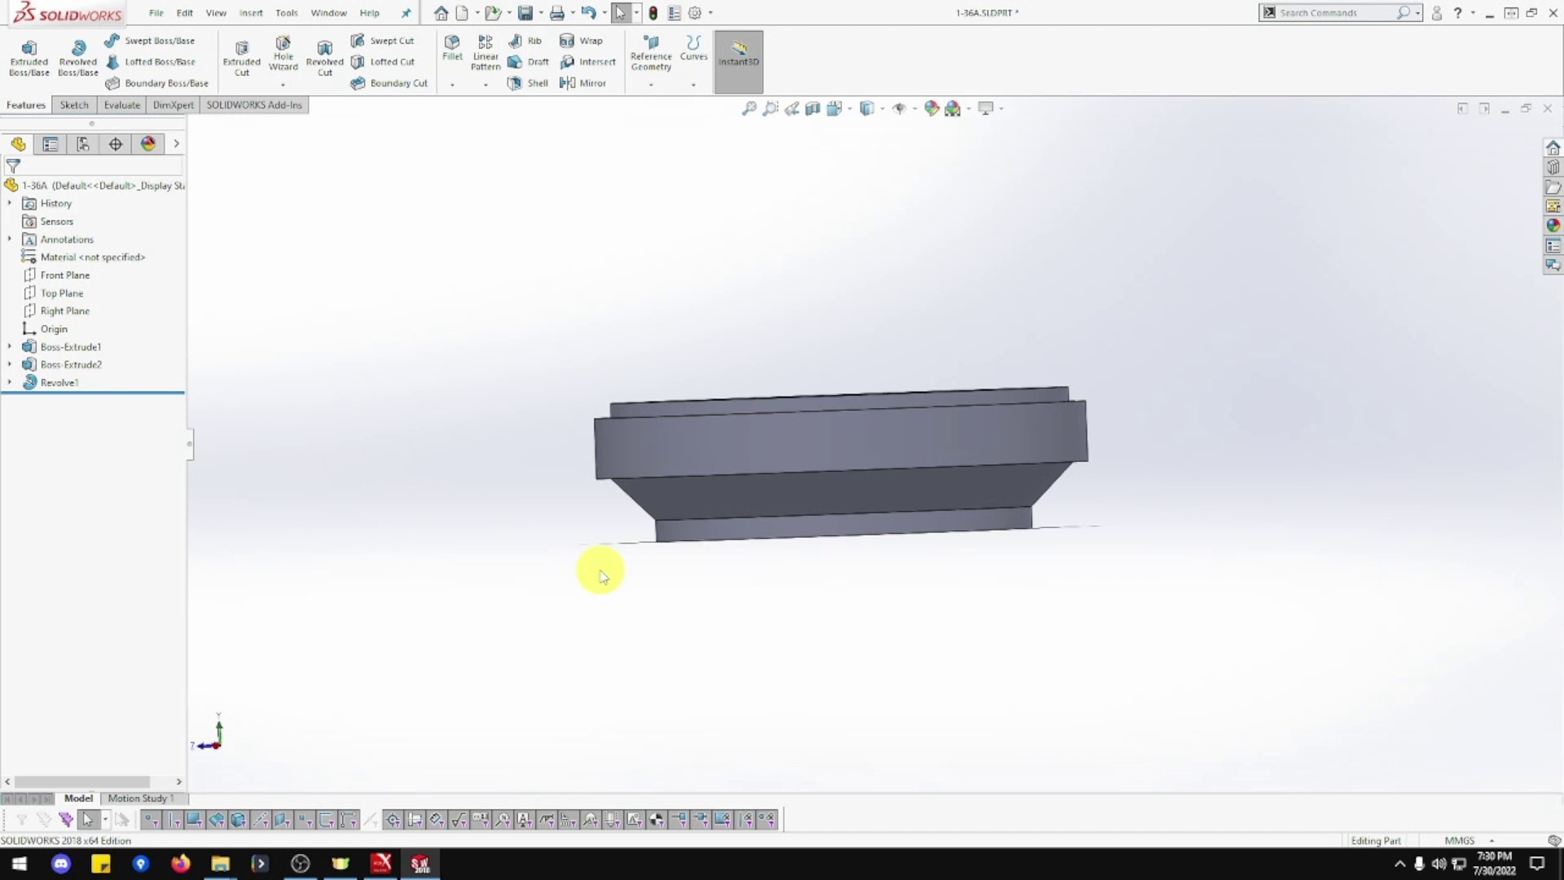
right_click(82, 276)
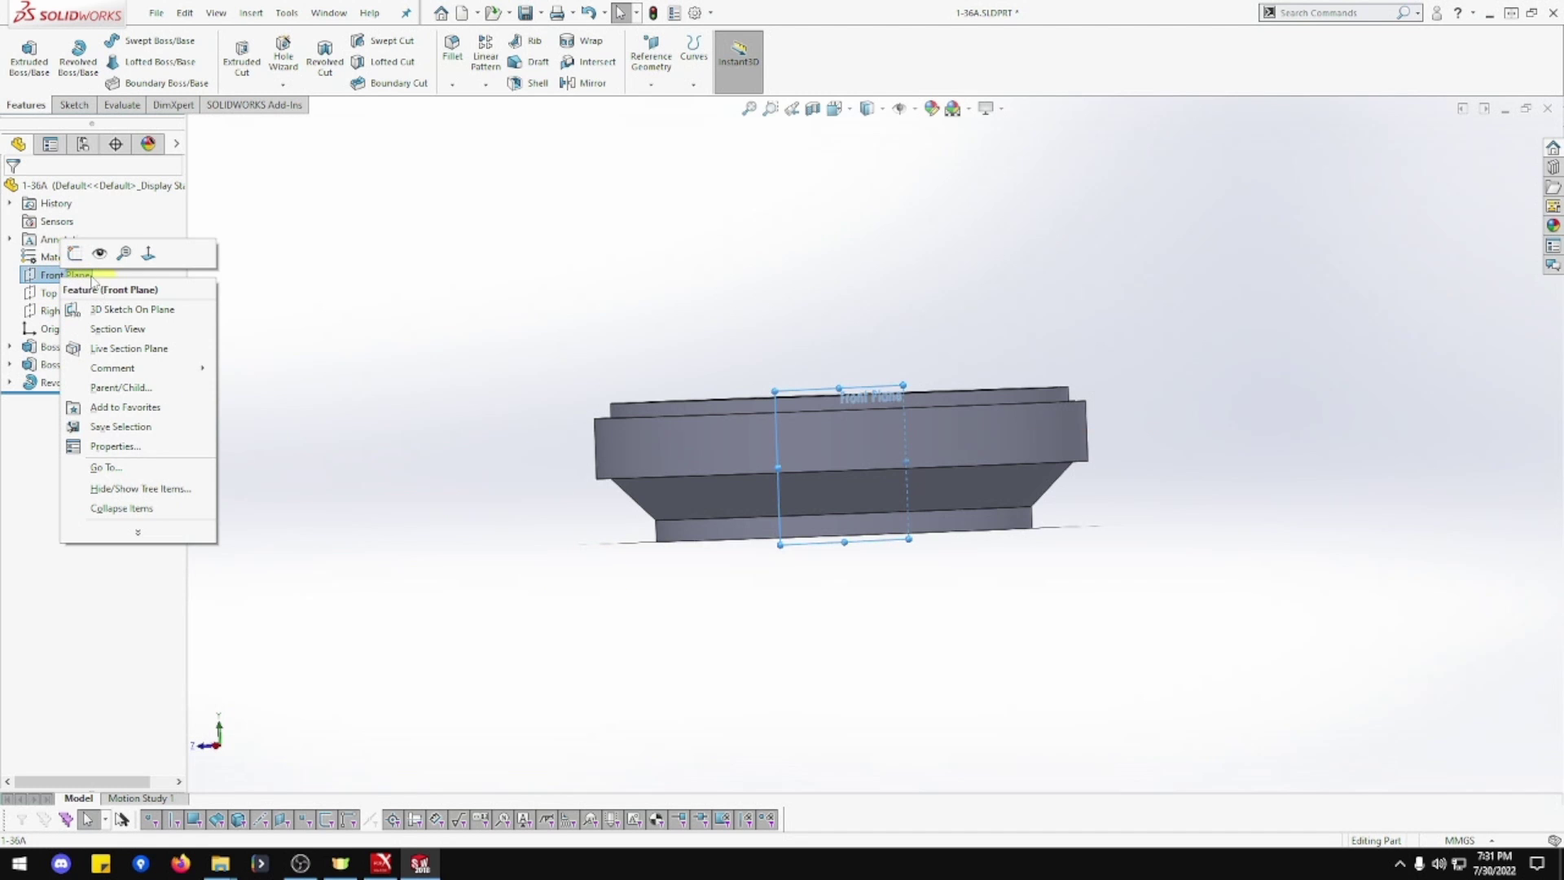
left_click(148, 252)
left_click(757, 266)
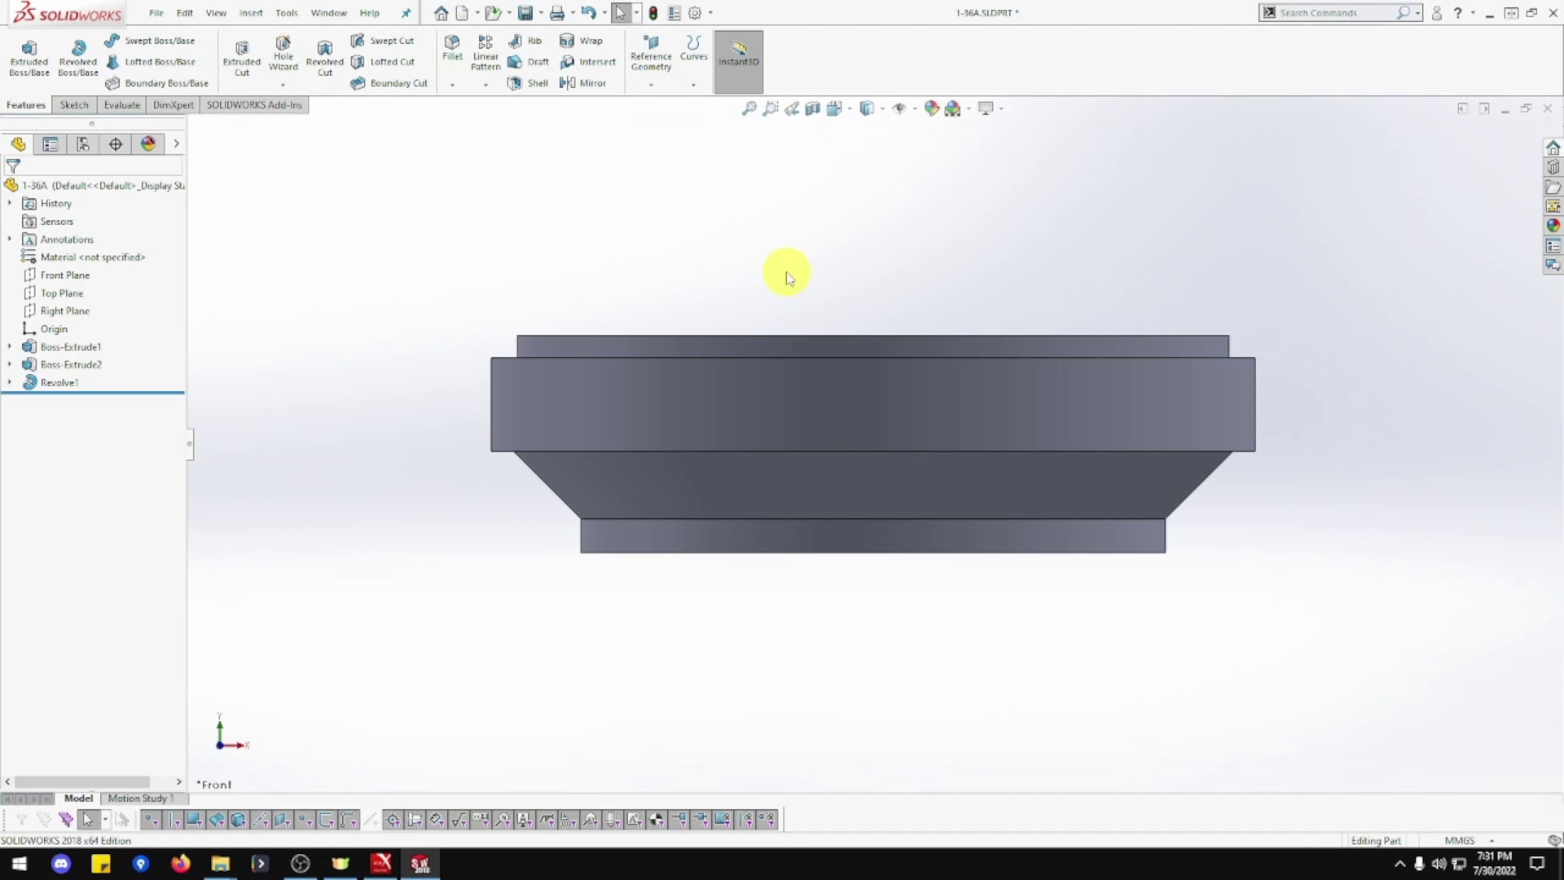
middle_click_drag(785, 279, 795, 878)
middle_click_drag(819, 498, 827, 626)
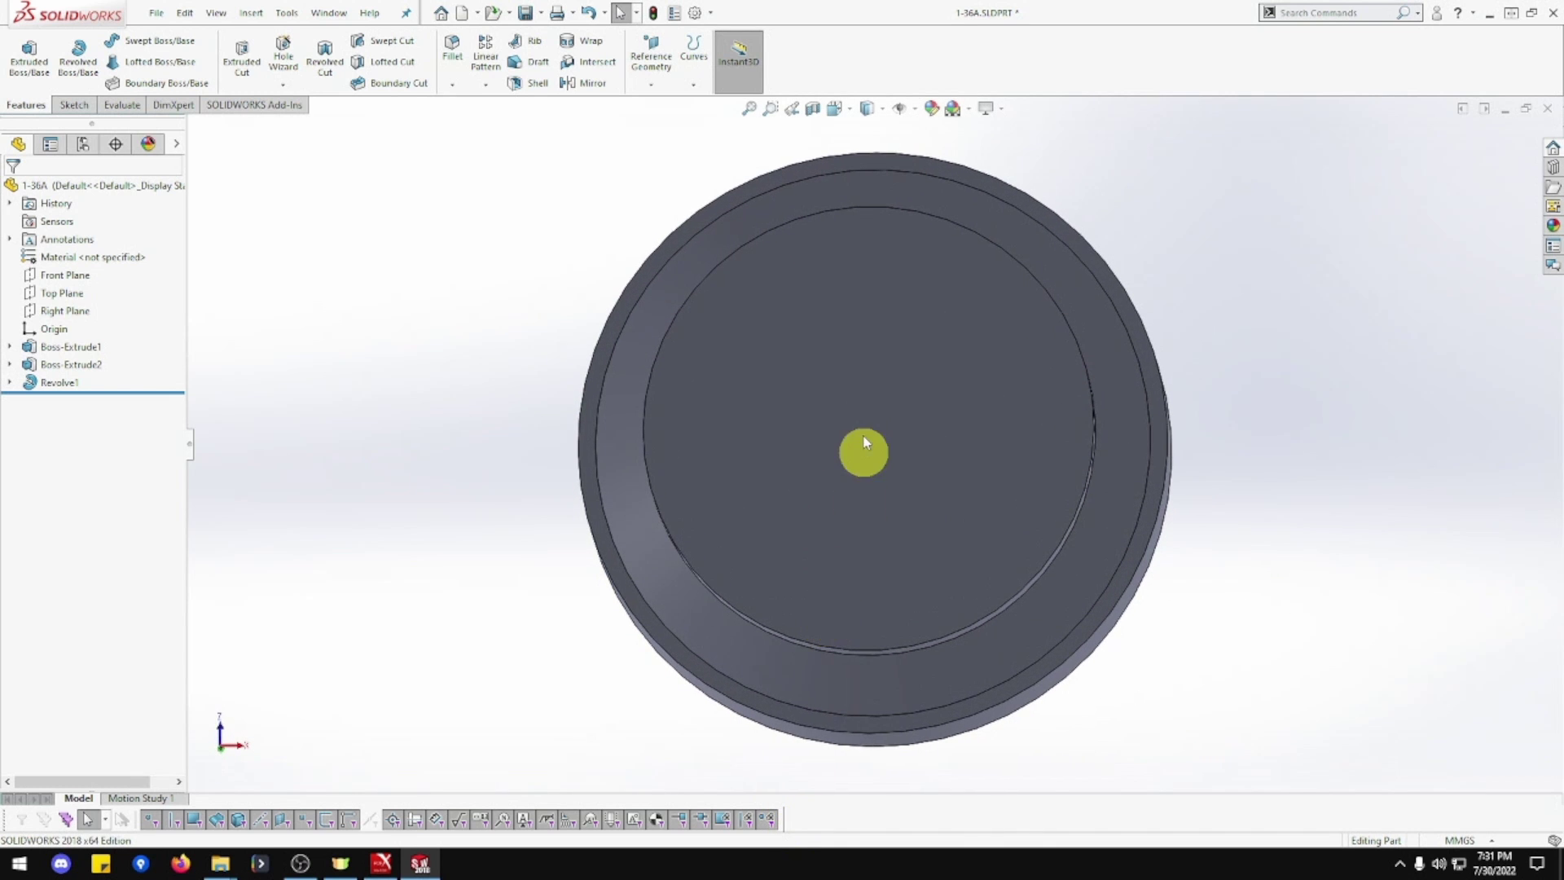
right_click(865, 442)
left_click(976, 403)
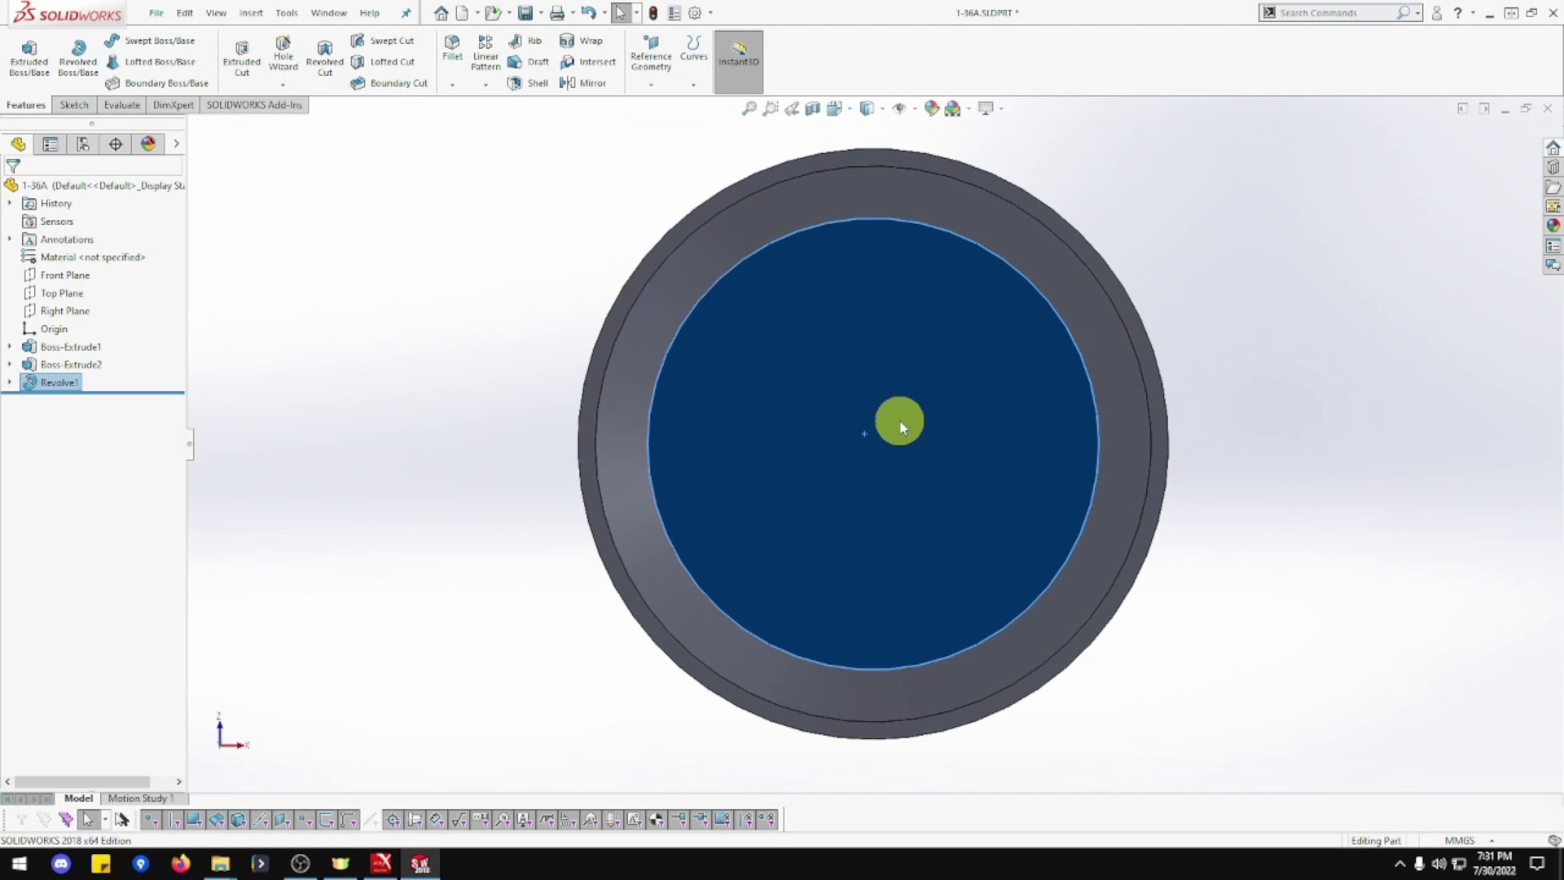
right_click(902, 426)
left_click(937, 404)
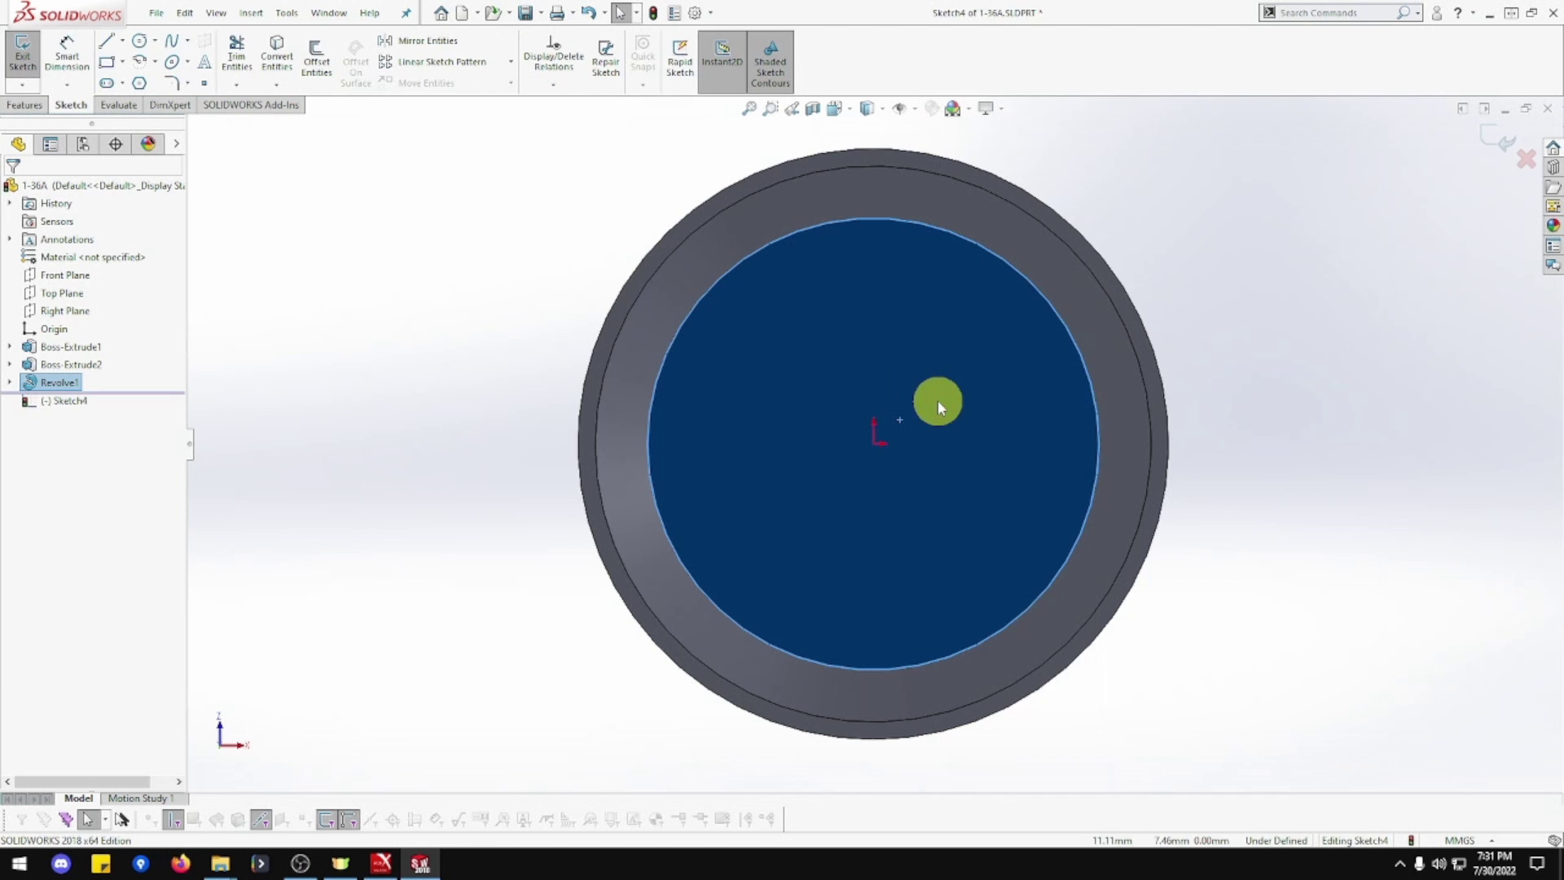
left_click(140, 40)
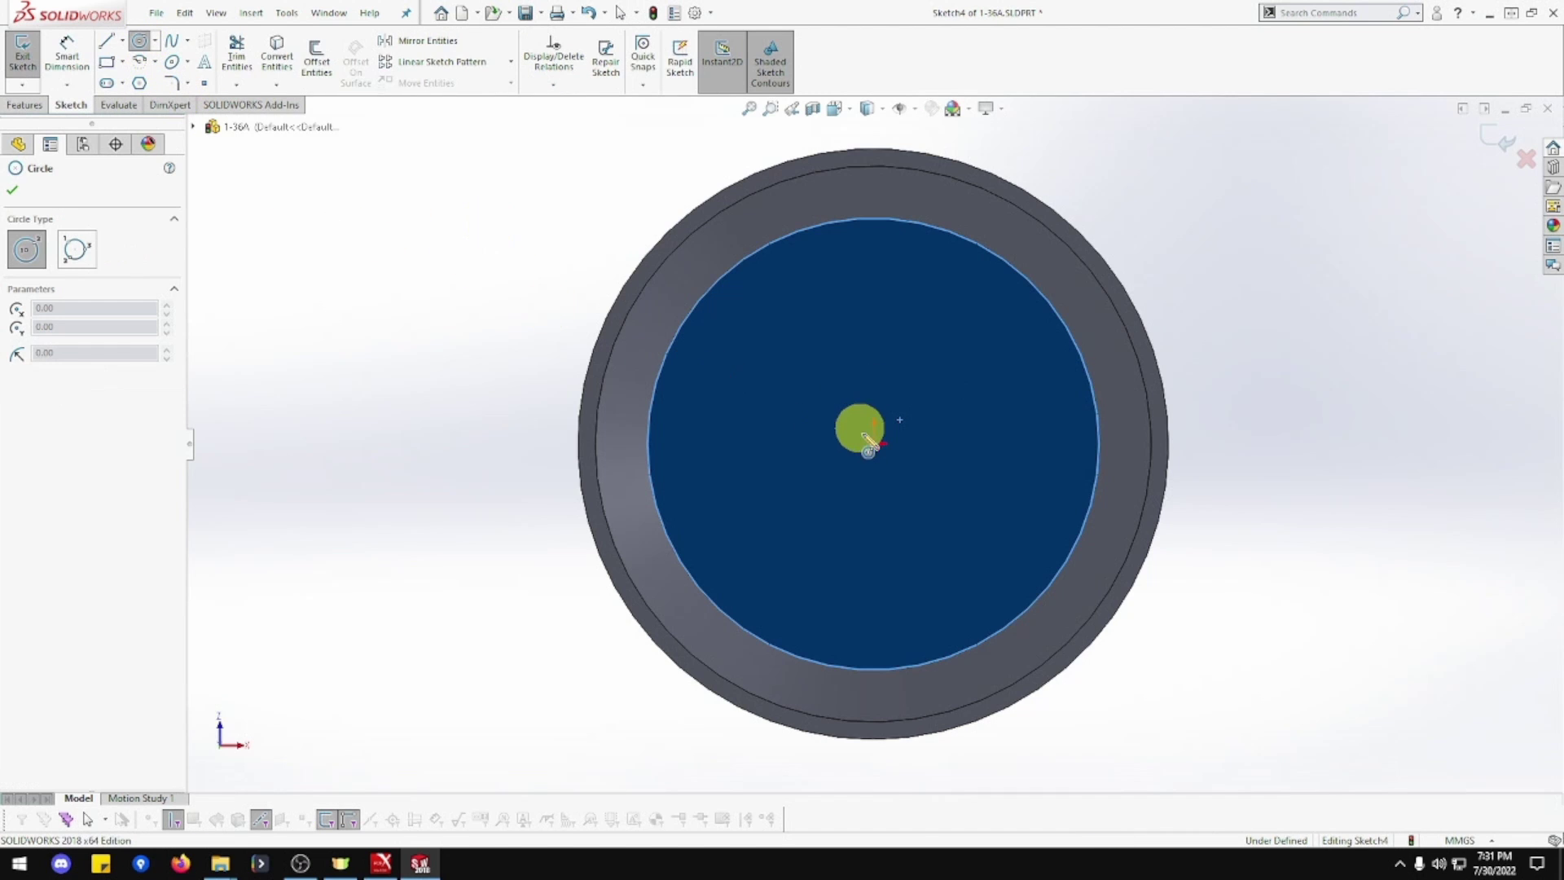
left_click_drag(868, 445, 1007, 551)
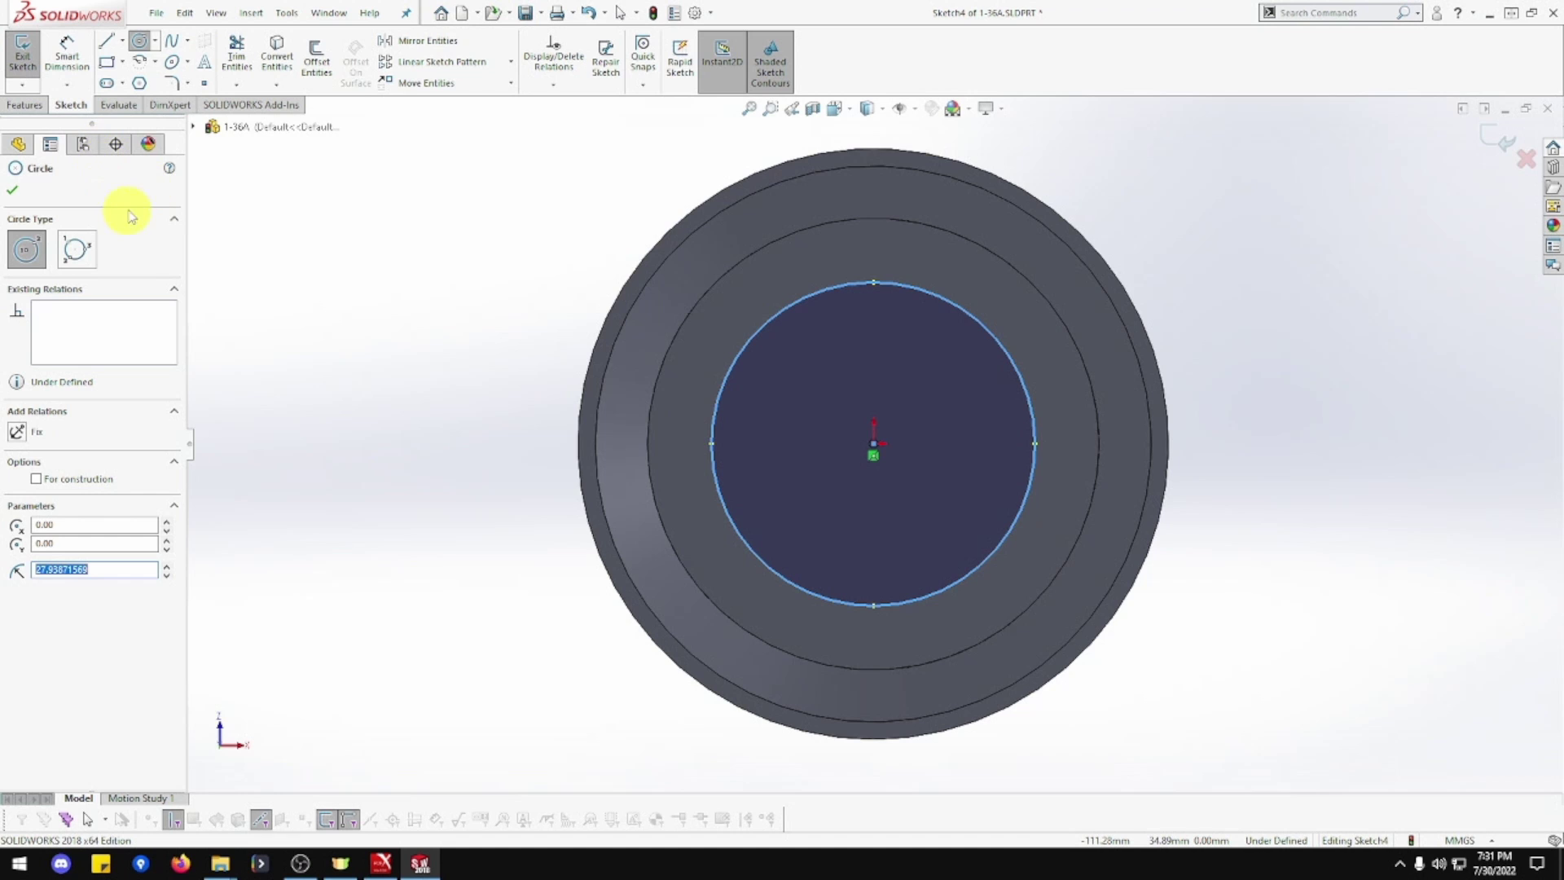
left_click(35, 195)
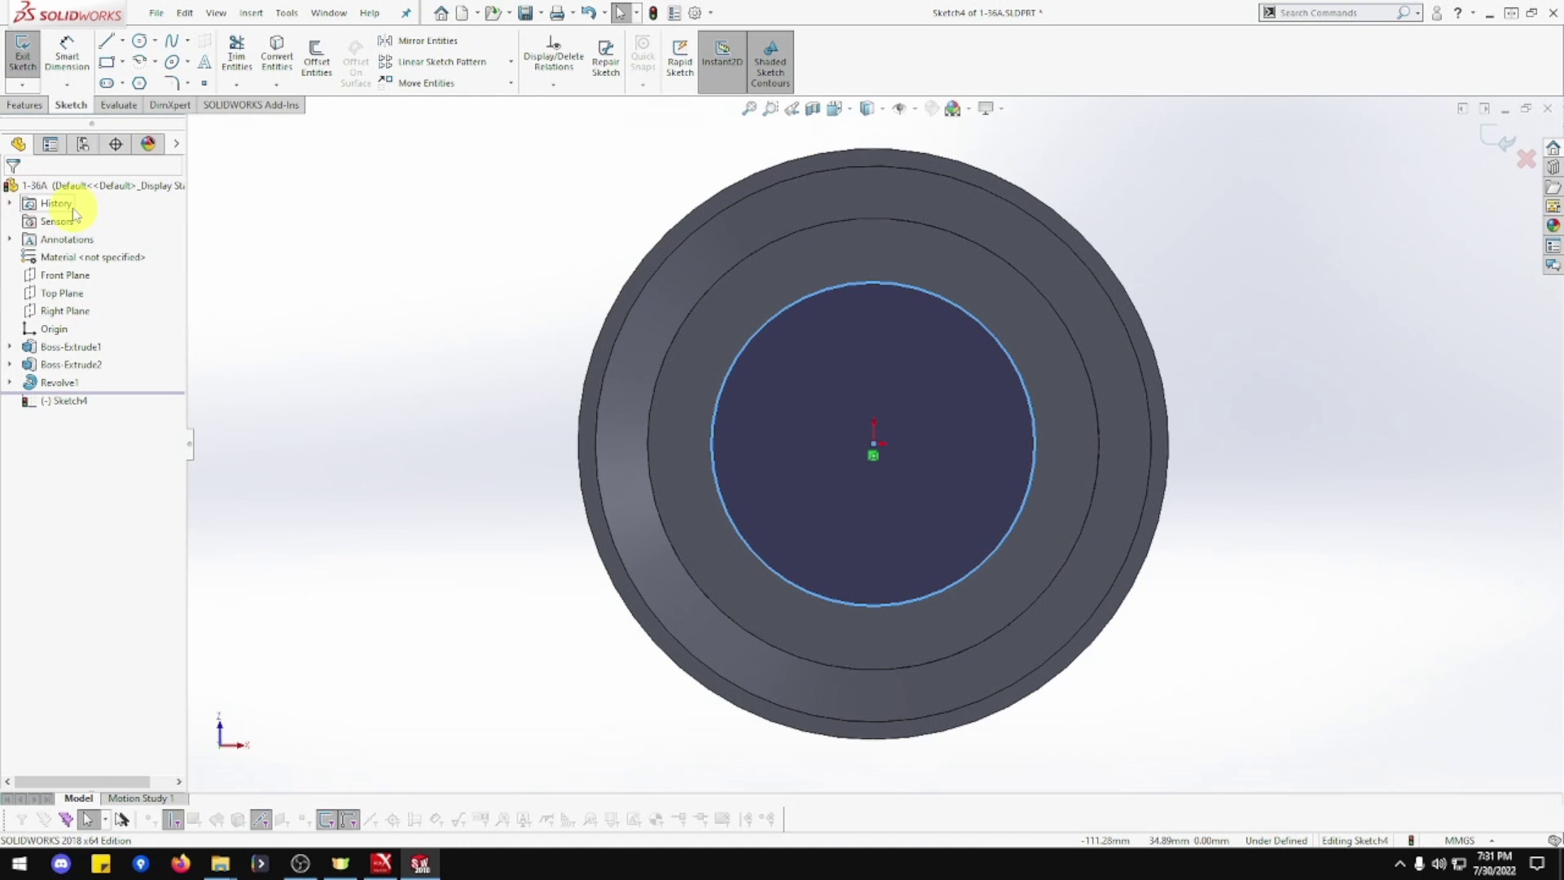
right_click(72, 401)
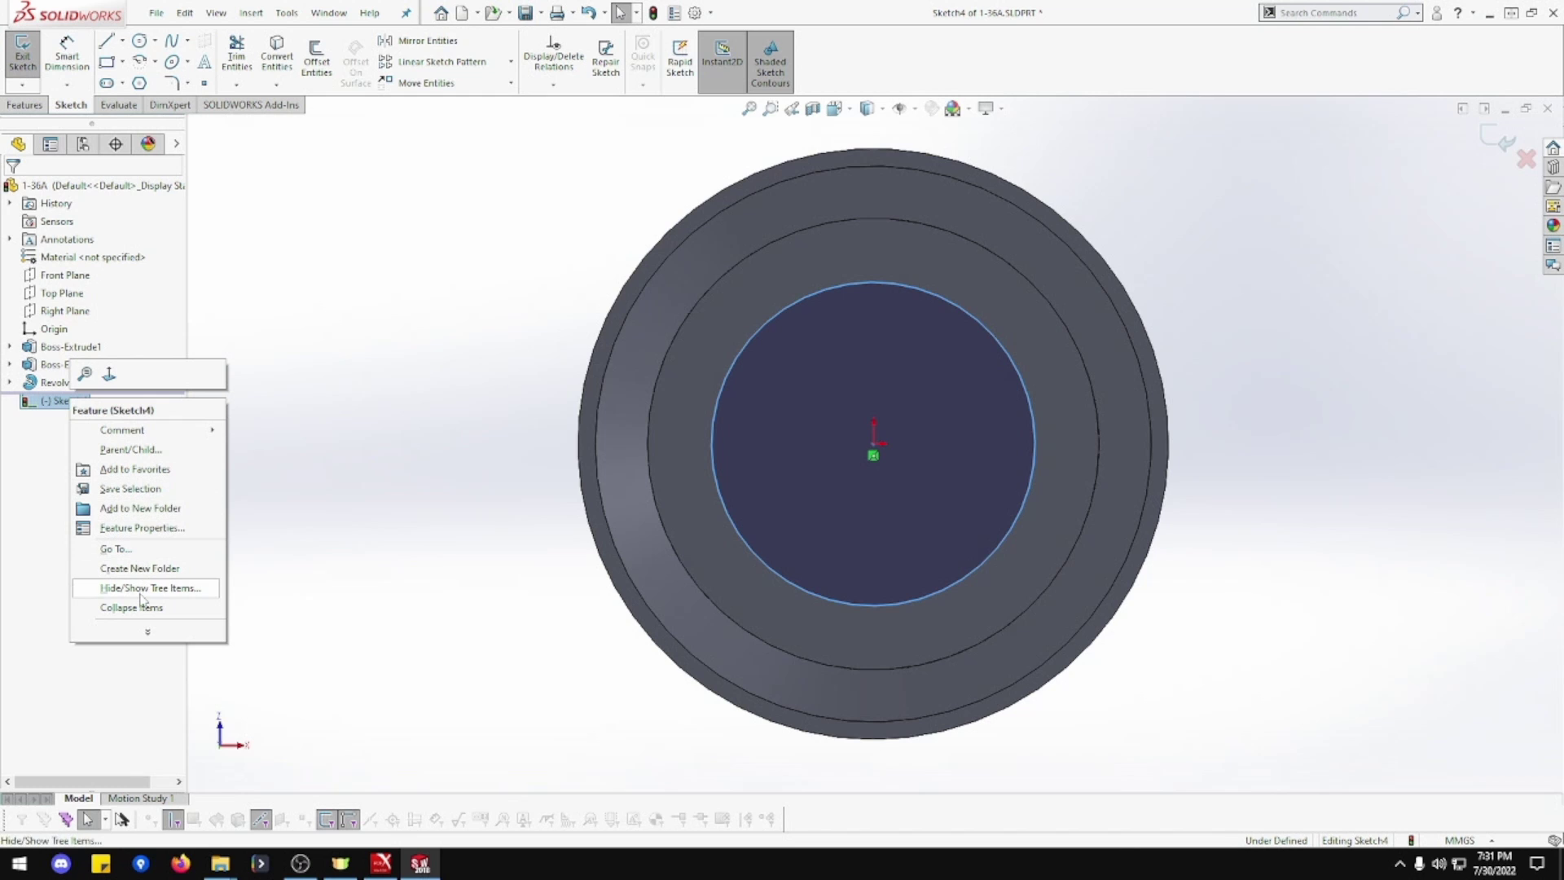
left_click(299, 453)
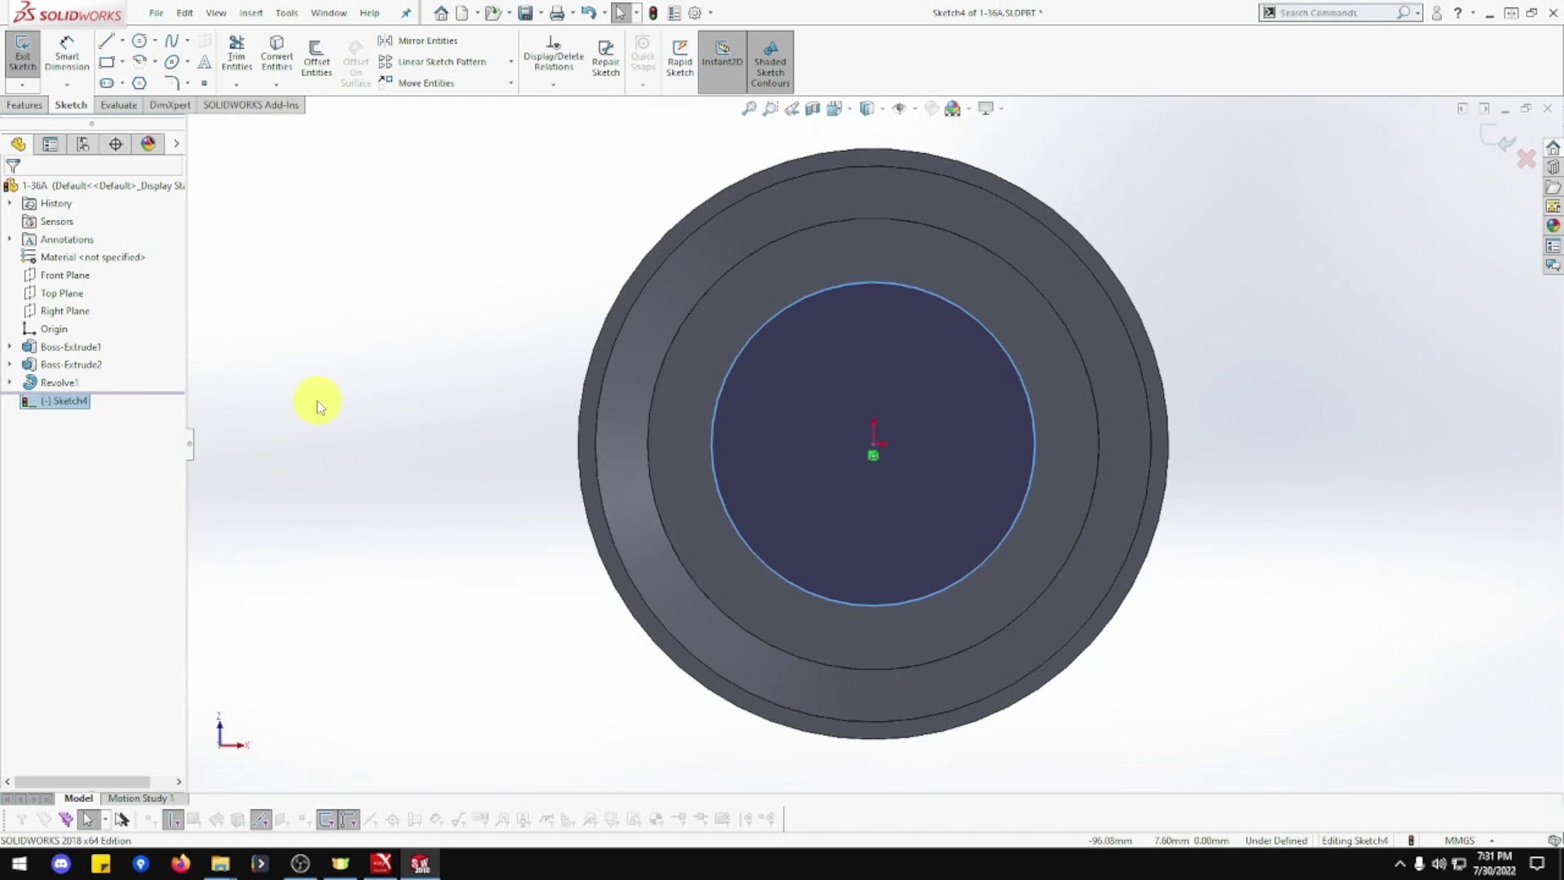
left_click(23, 57)
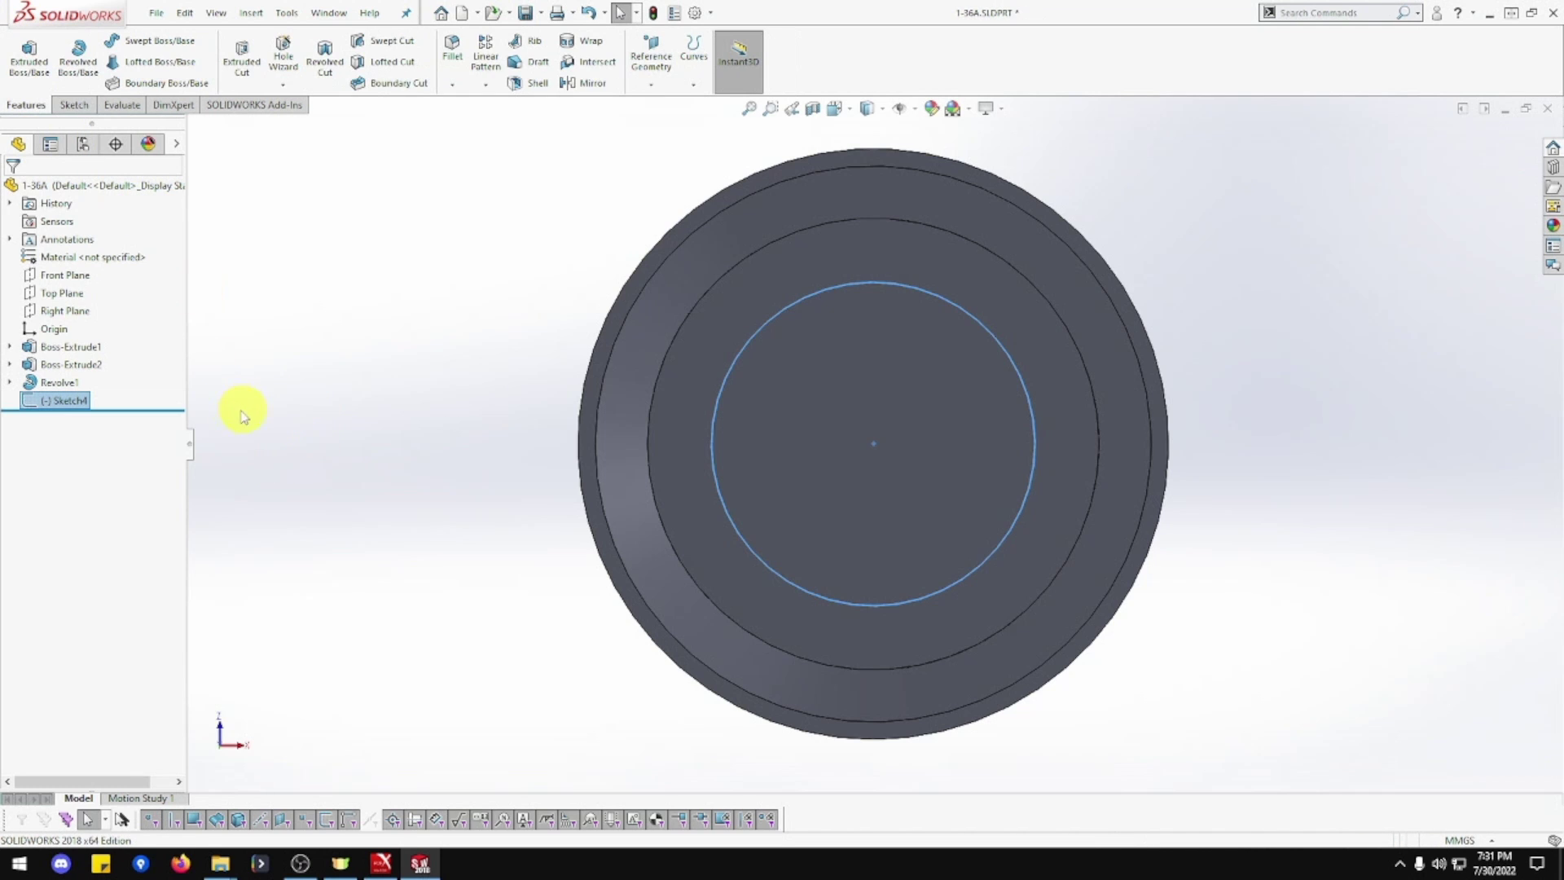
key("Delete")
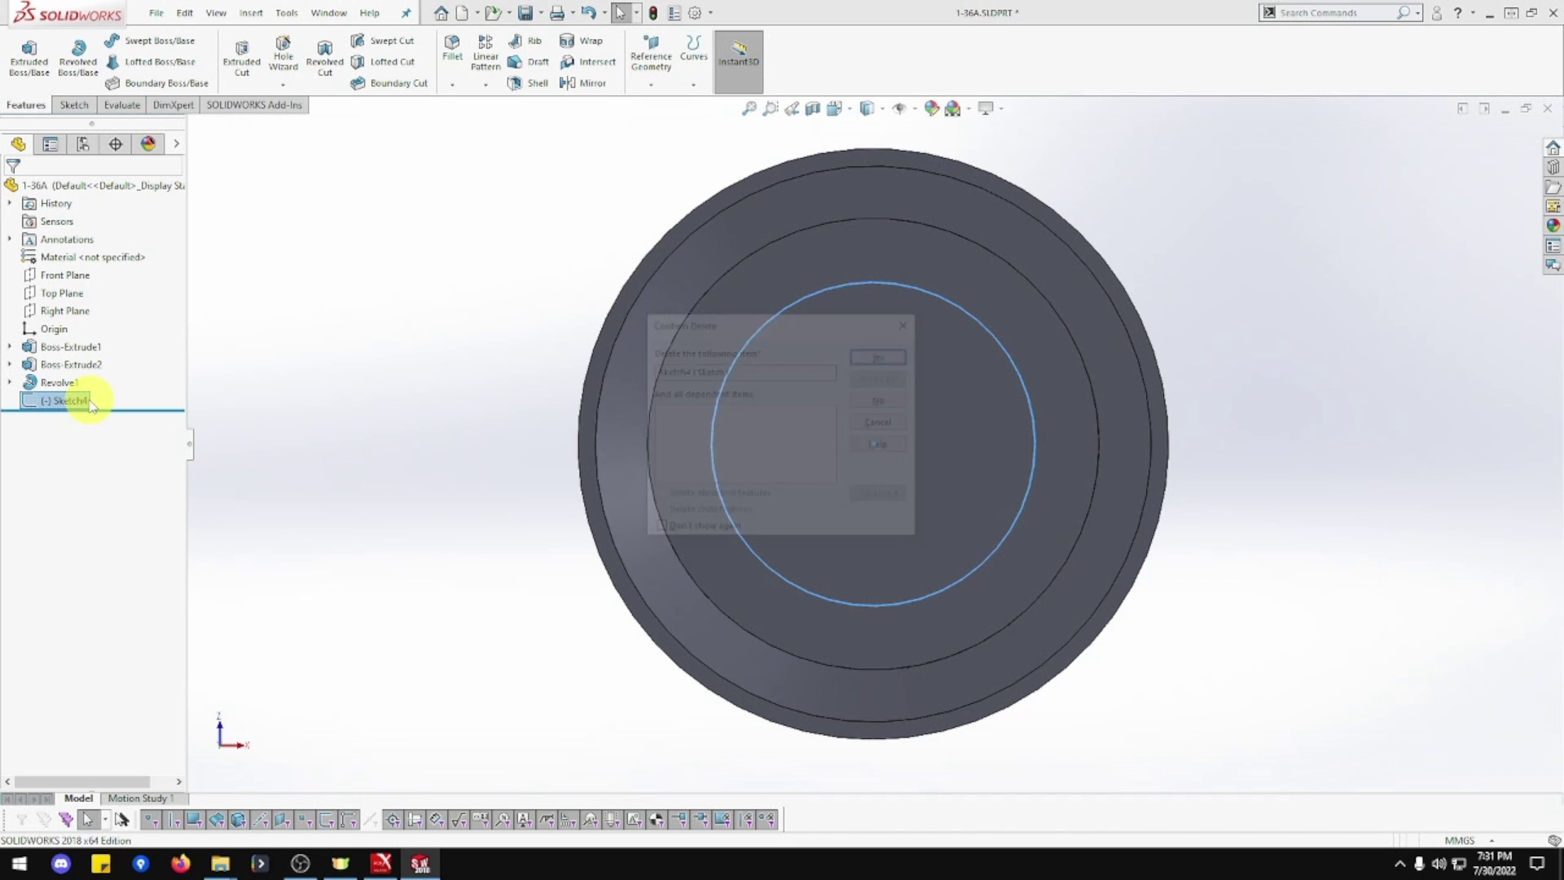
left_click(882, 351)
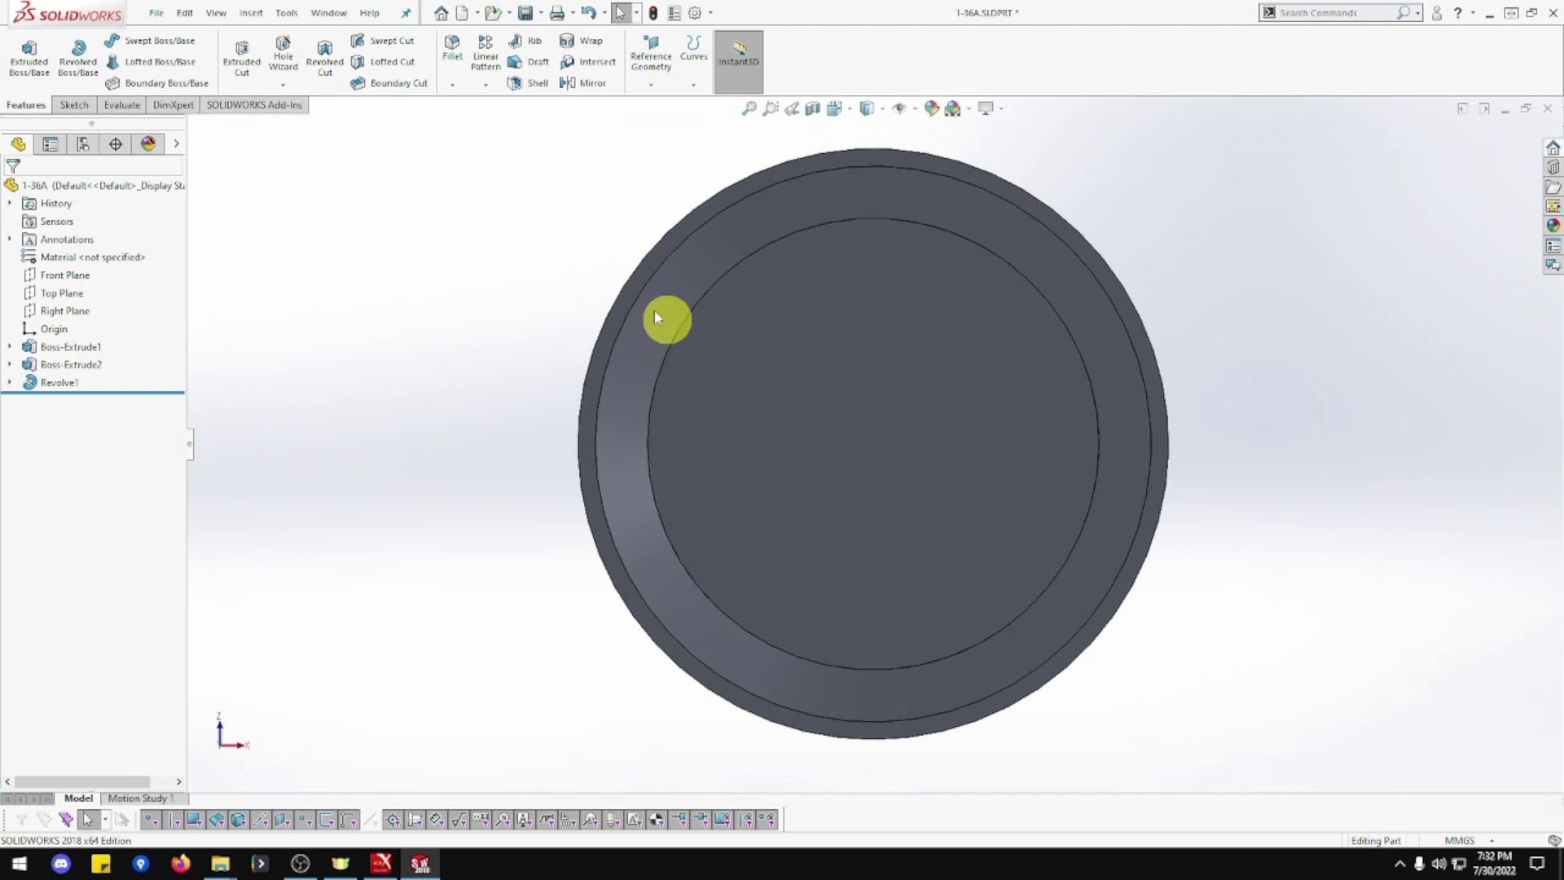
Sketch a circle about 25 mm in diameter on the small bottom face, centred about 24.6 mm directly above the origin
right_click(800, 338)
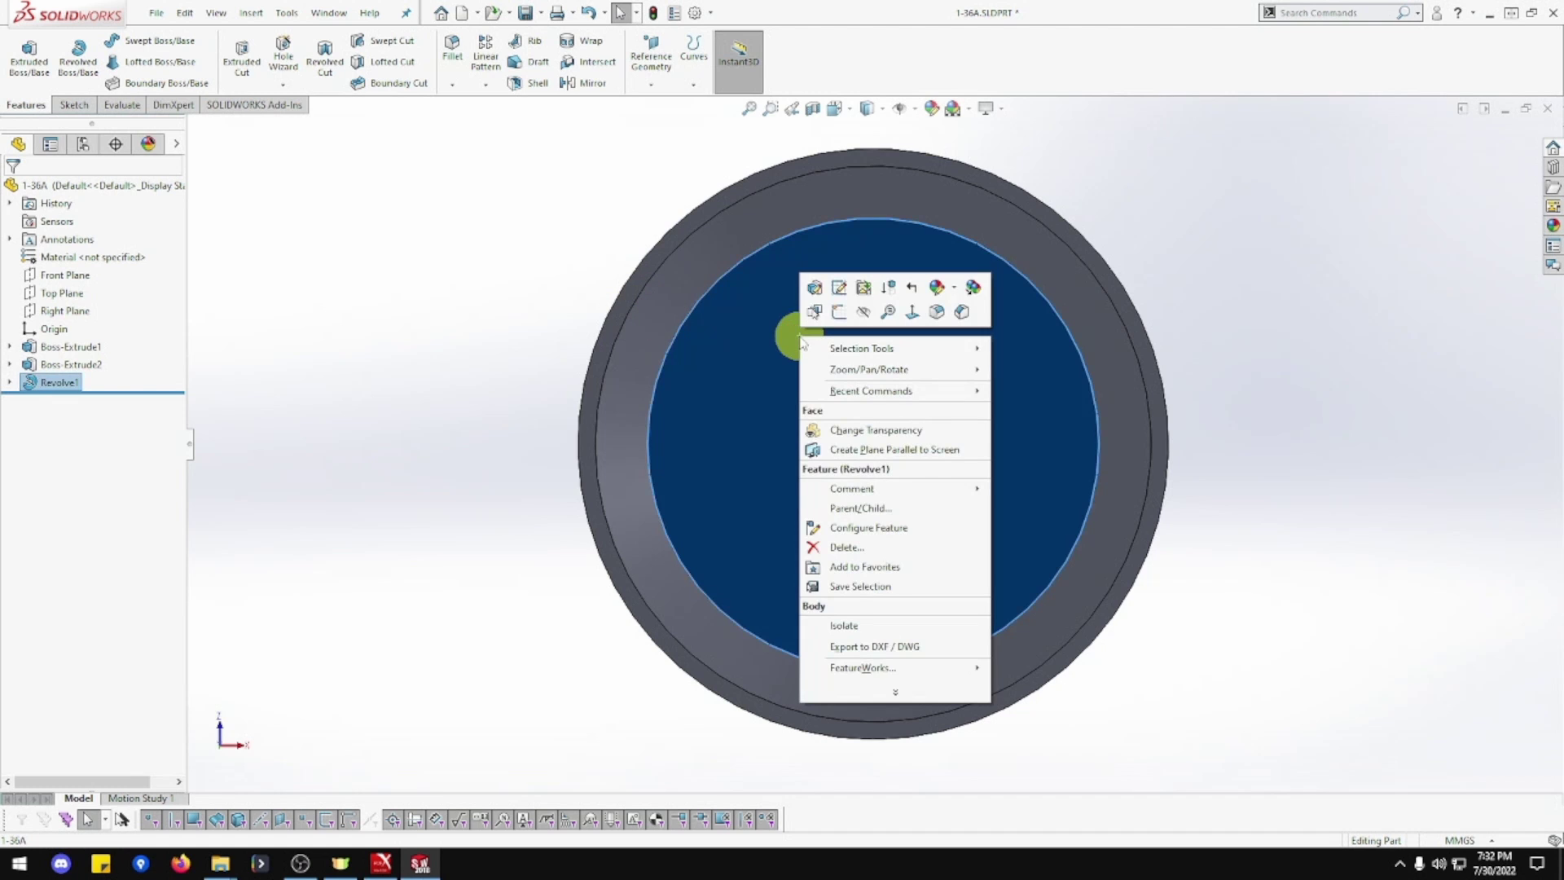
left_click(838, 312)
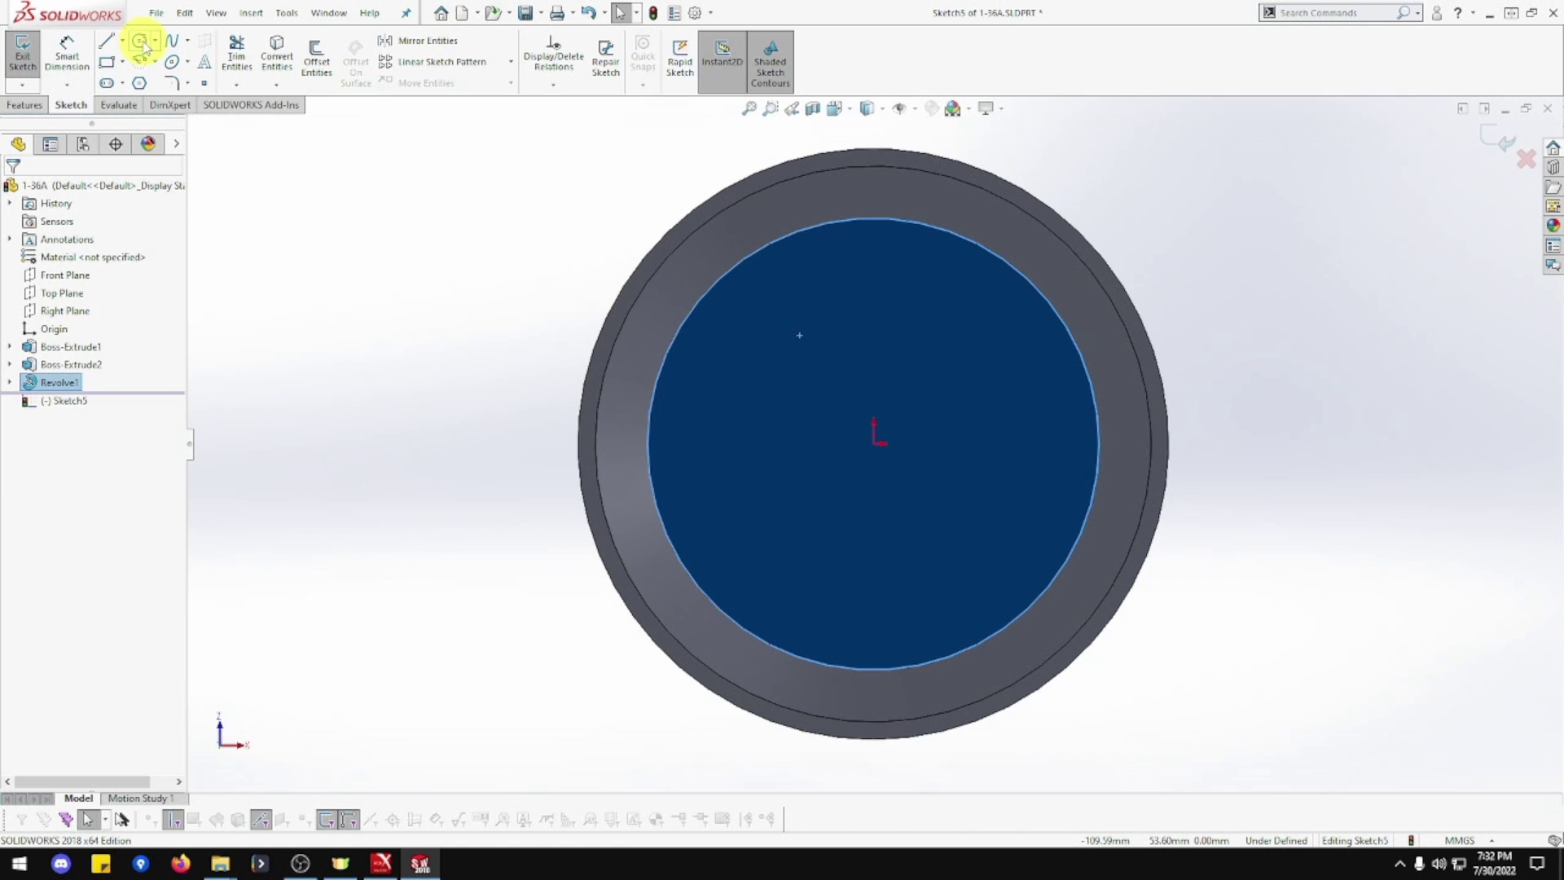
left_click(140, 42)
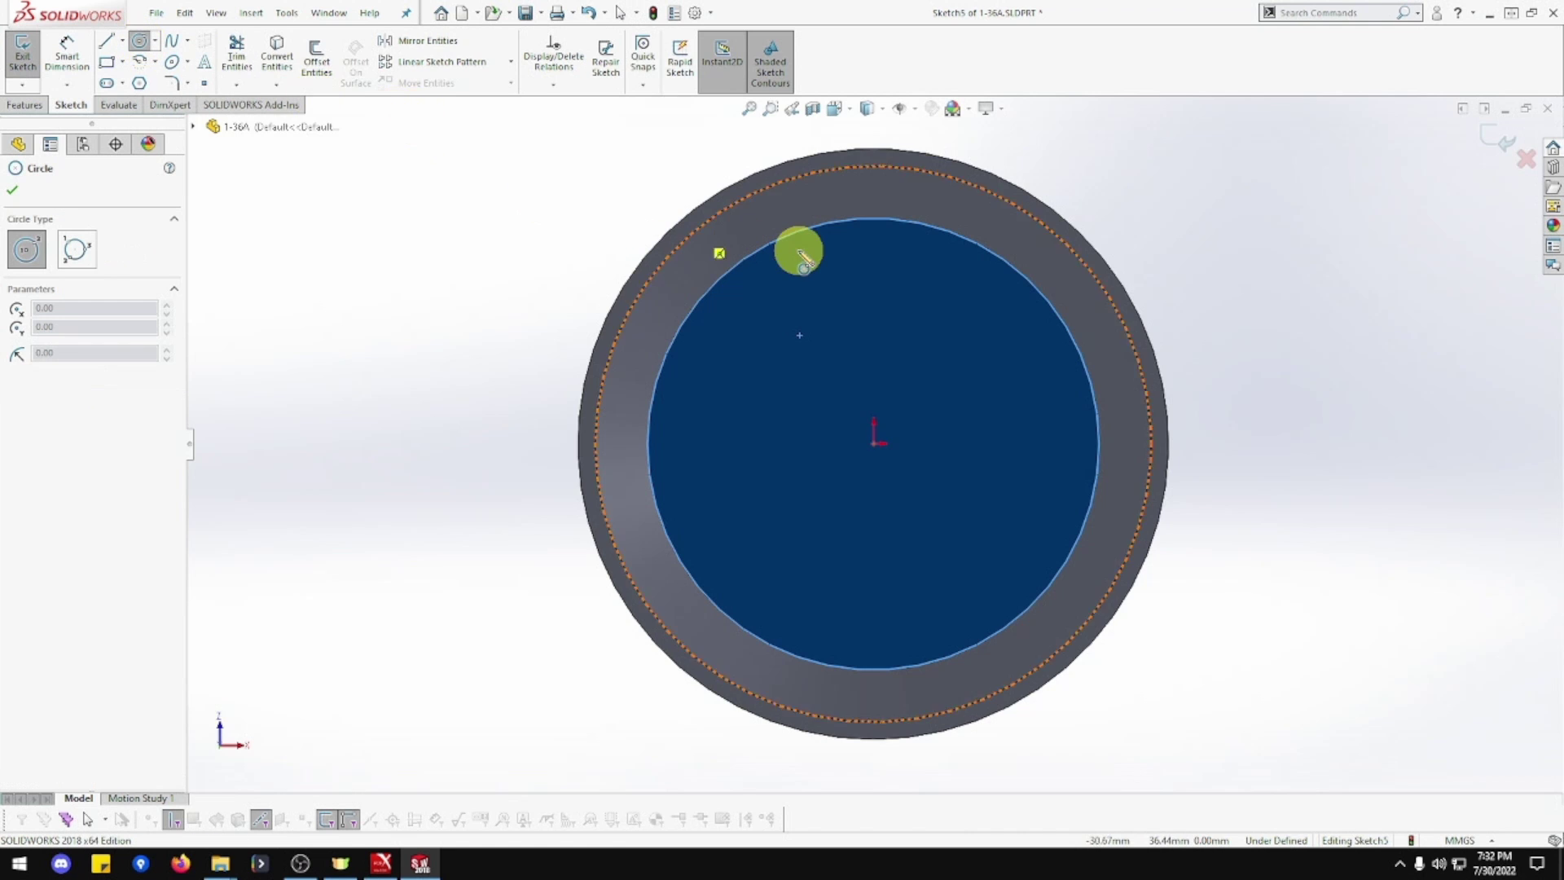
left_click(875, 300)
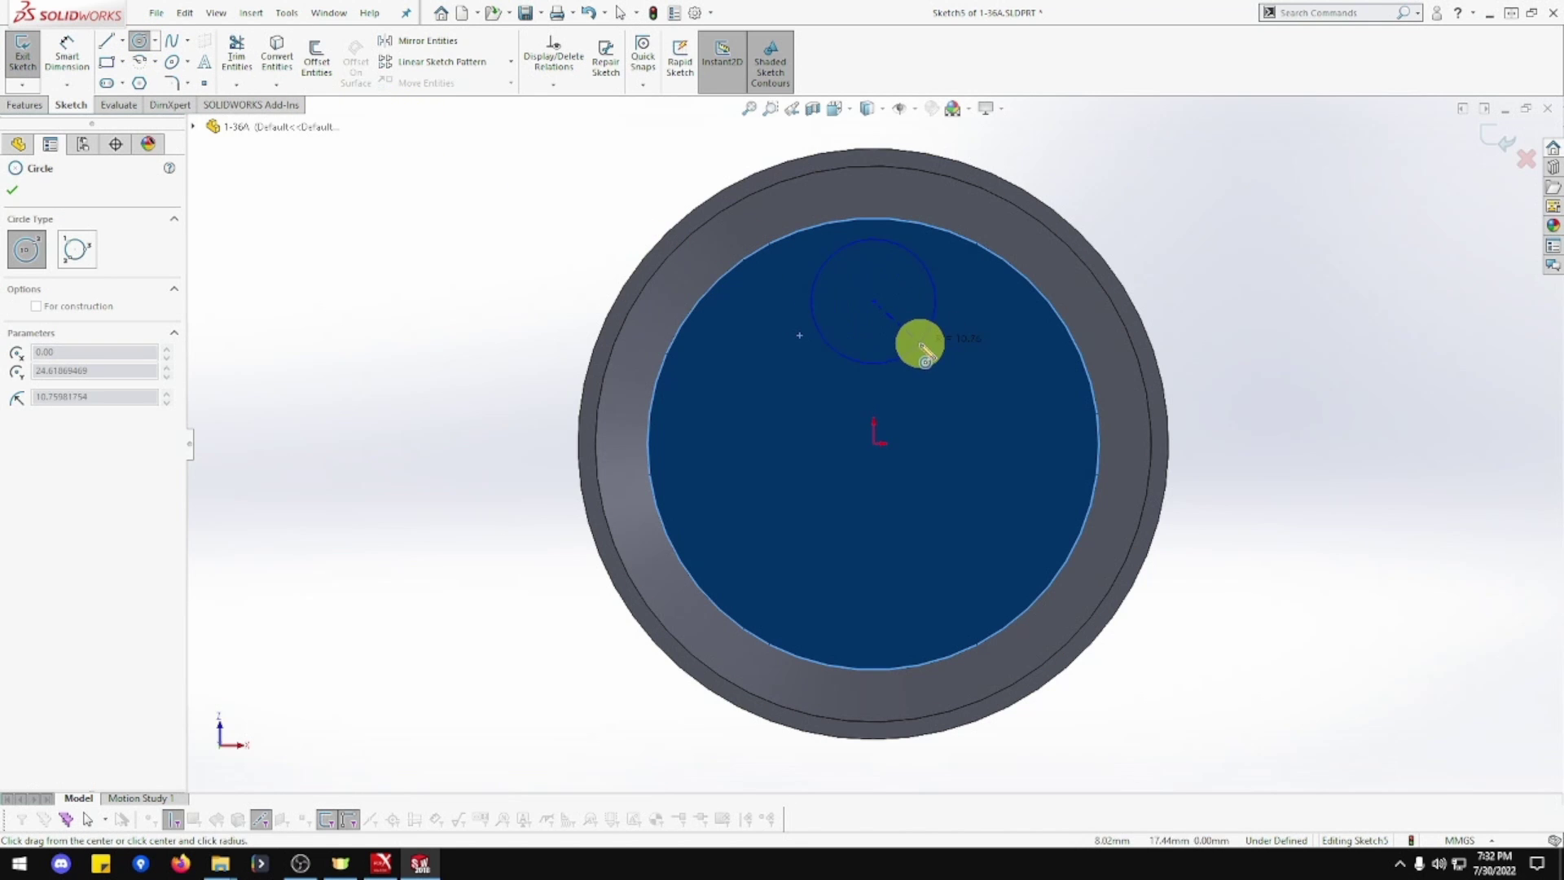
left_click(927, 351)
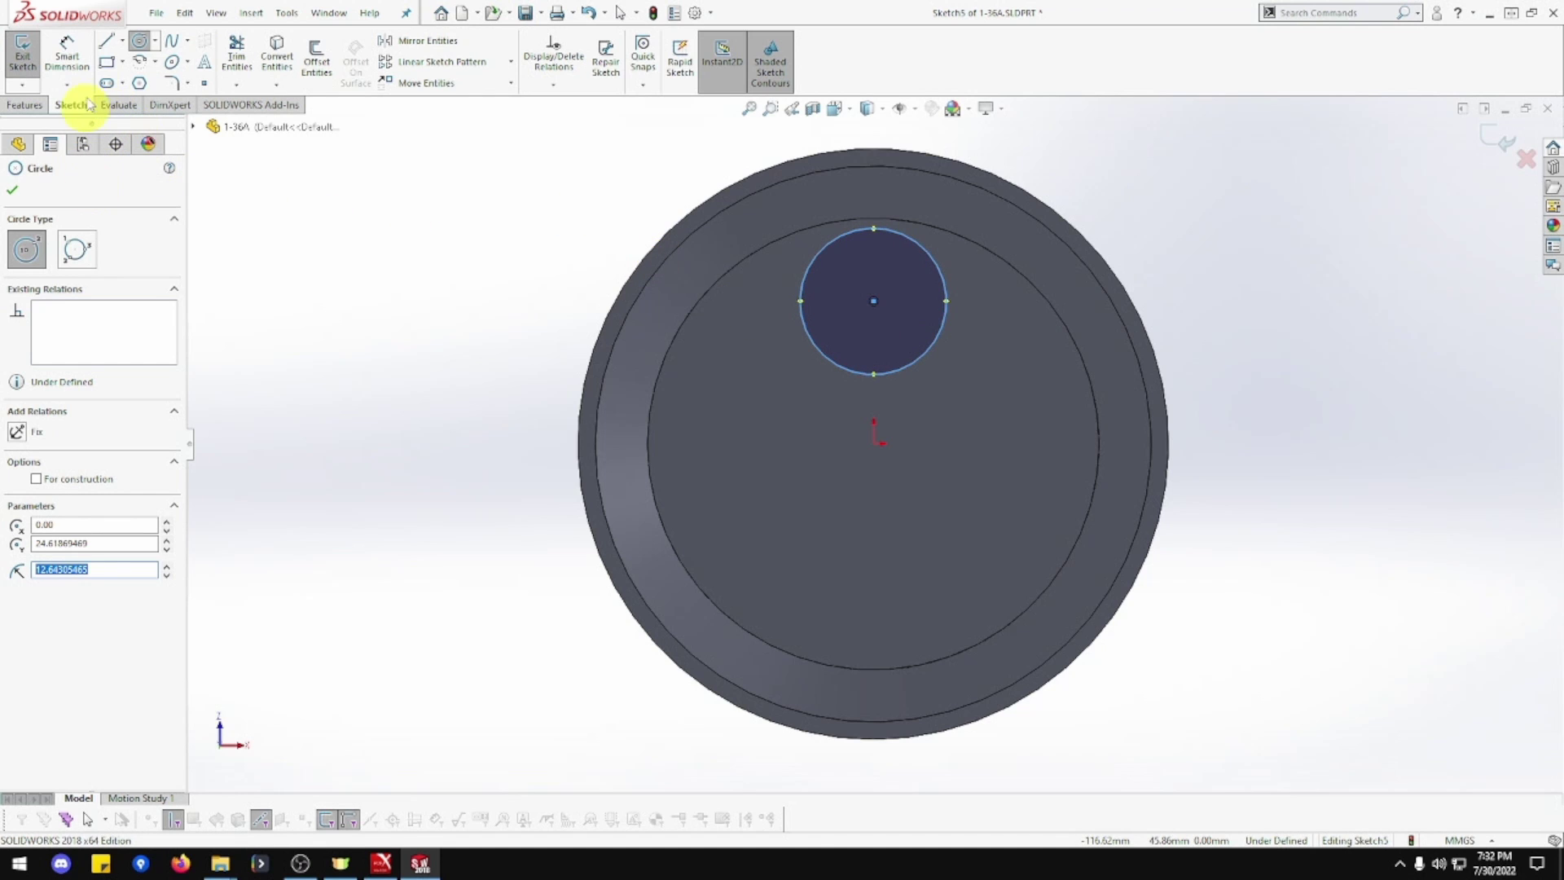
Dimension the circle's diameter to 41 mm
left_click(67, 57)
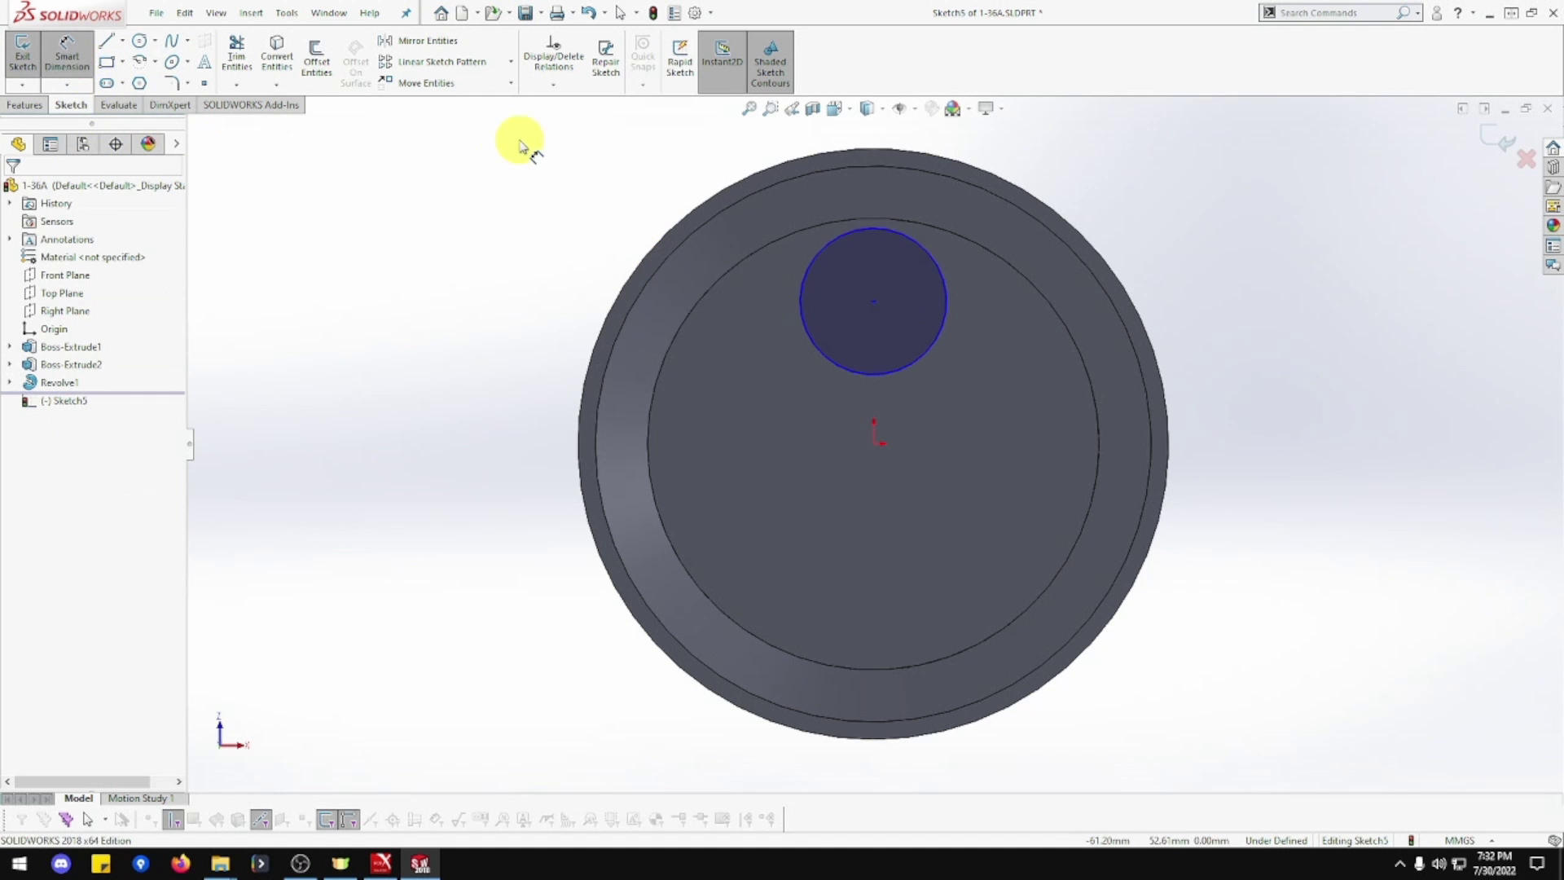
left_click(943, 290)
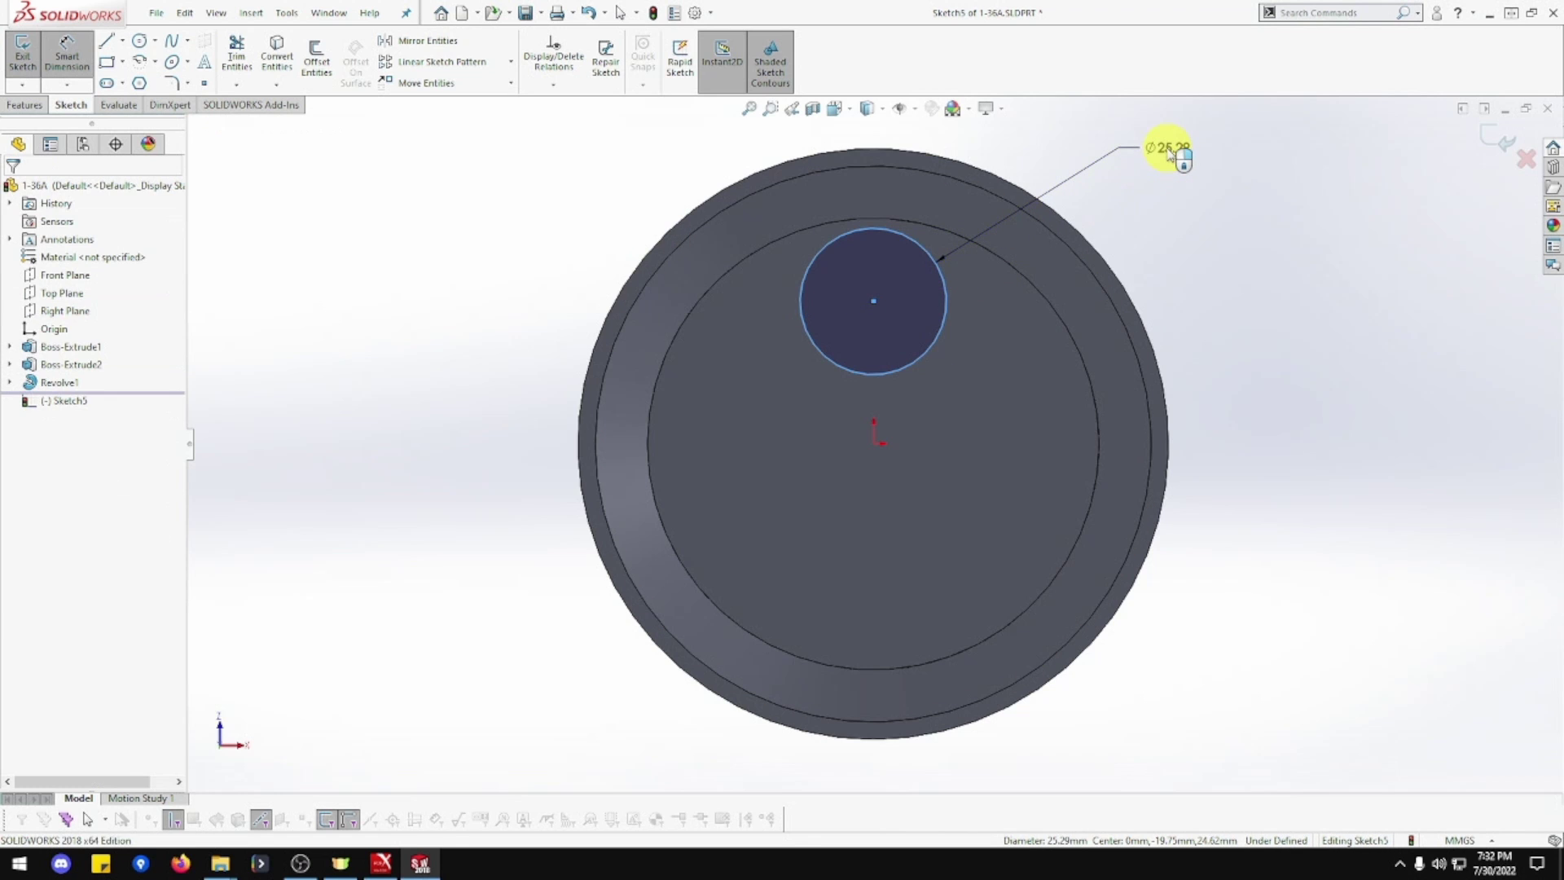
left_click(1167, 155)
type("41")
key("Return")
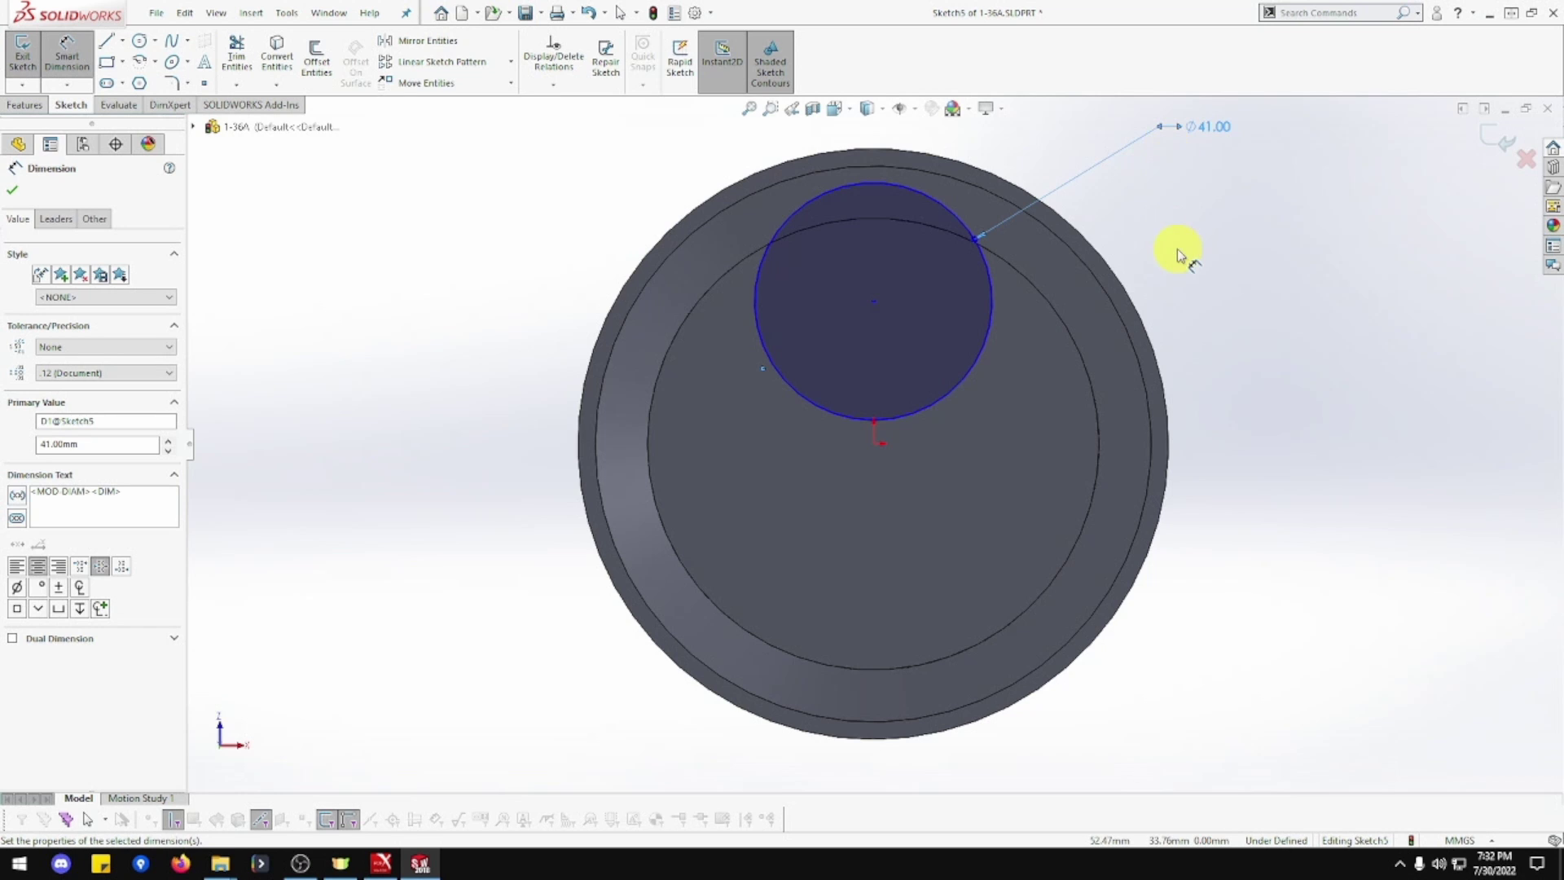
Dimension the vertical distance from the origin to the circle's centre to 17.5 mm
left_click(870, 449)
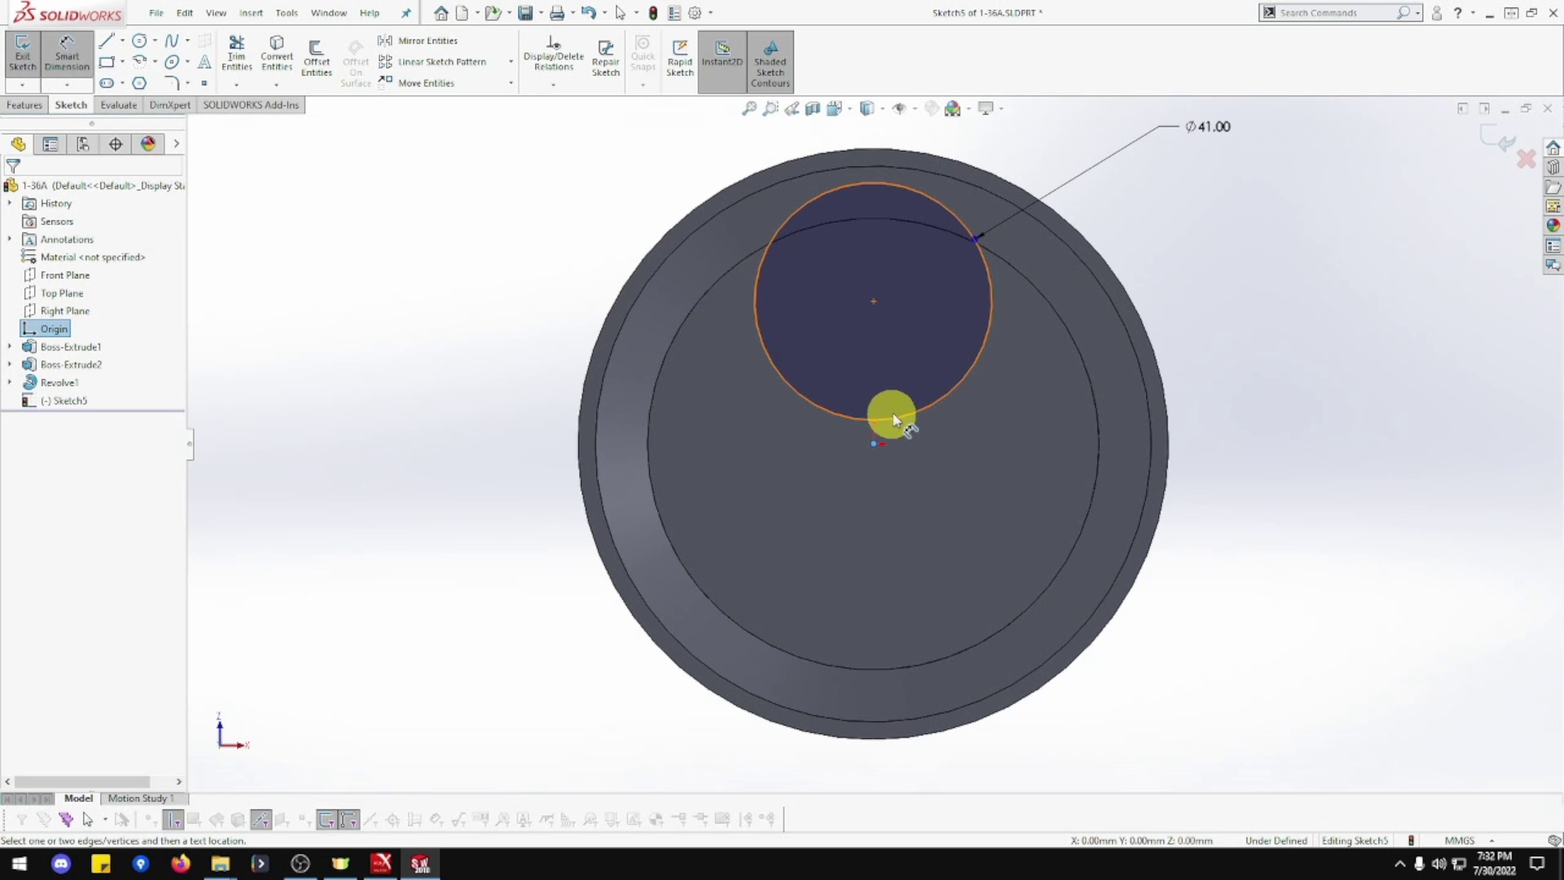
left_click(874, 301)
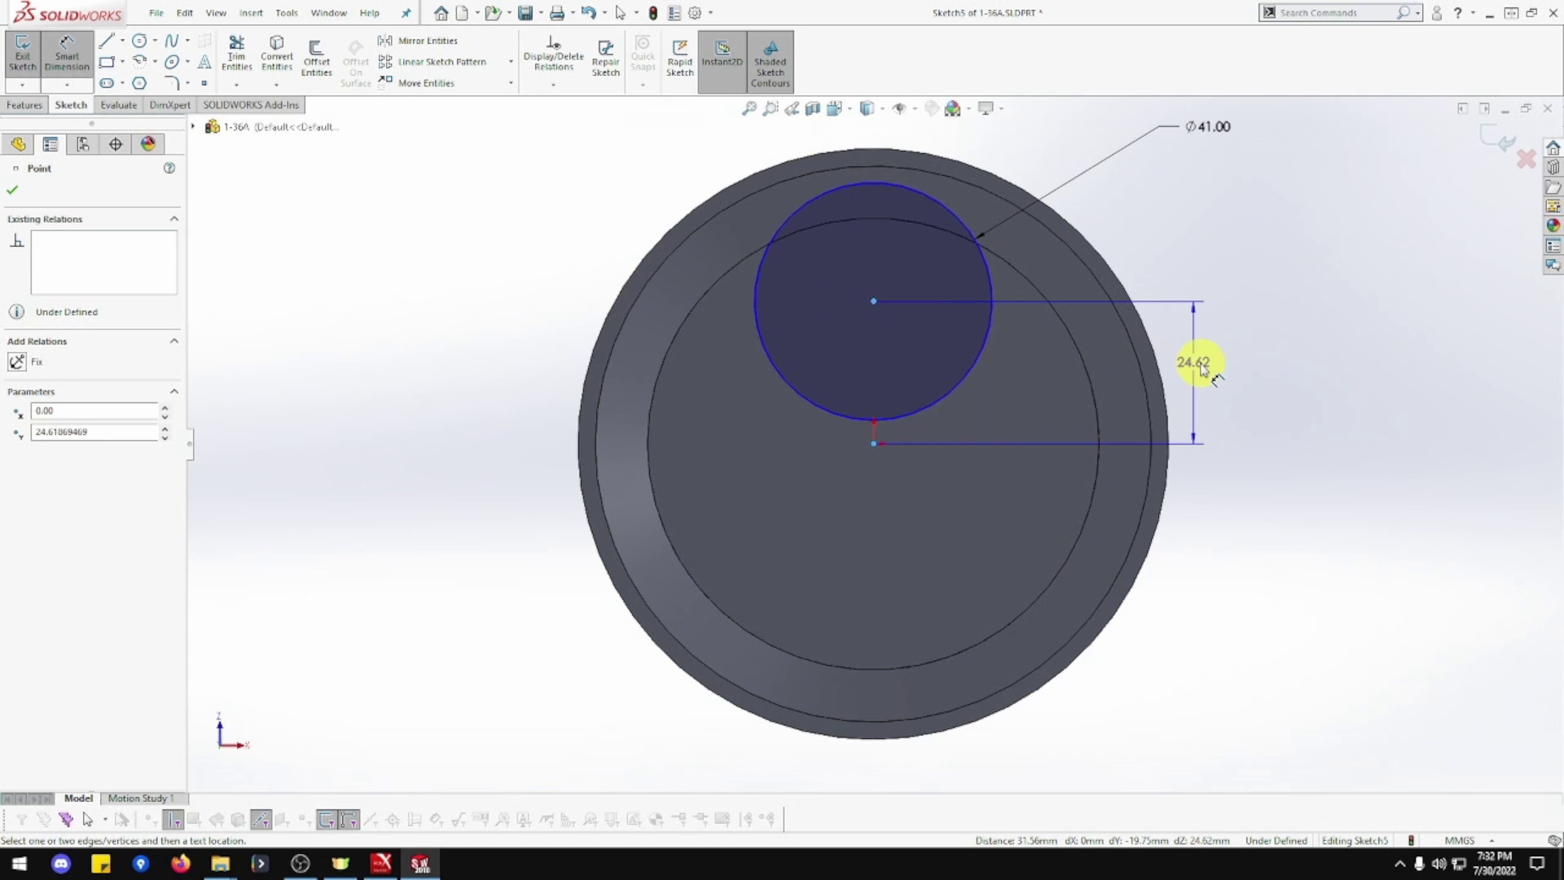
left_click(1230, 383)
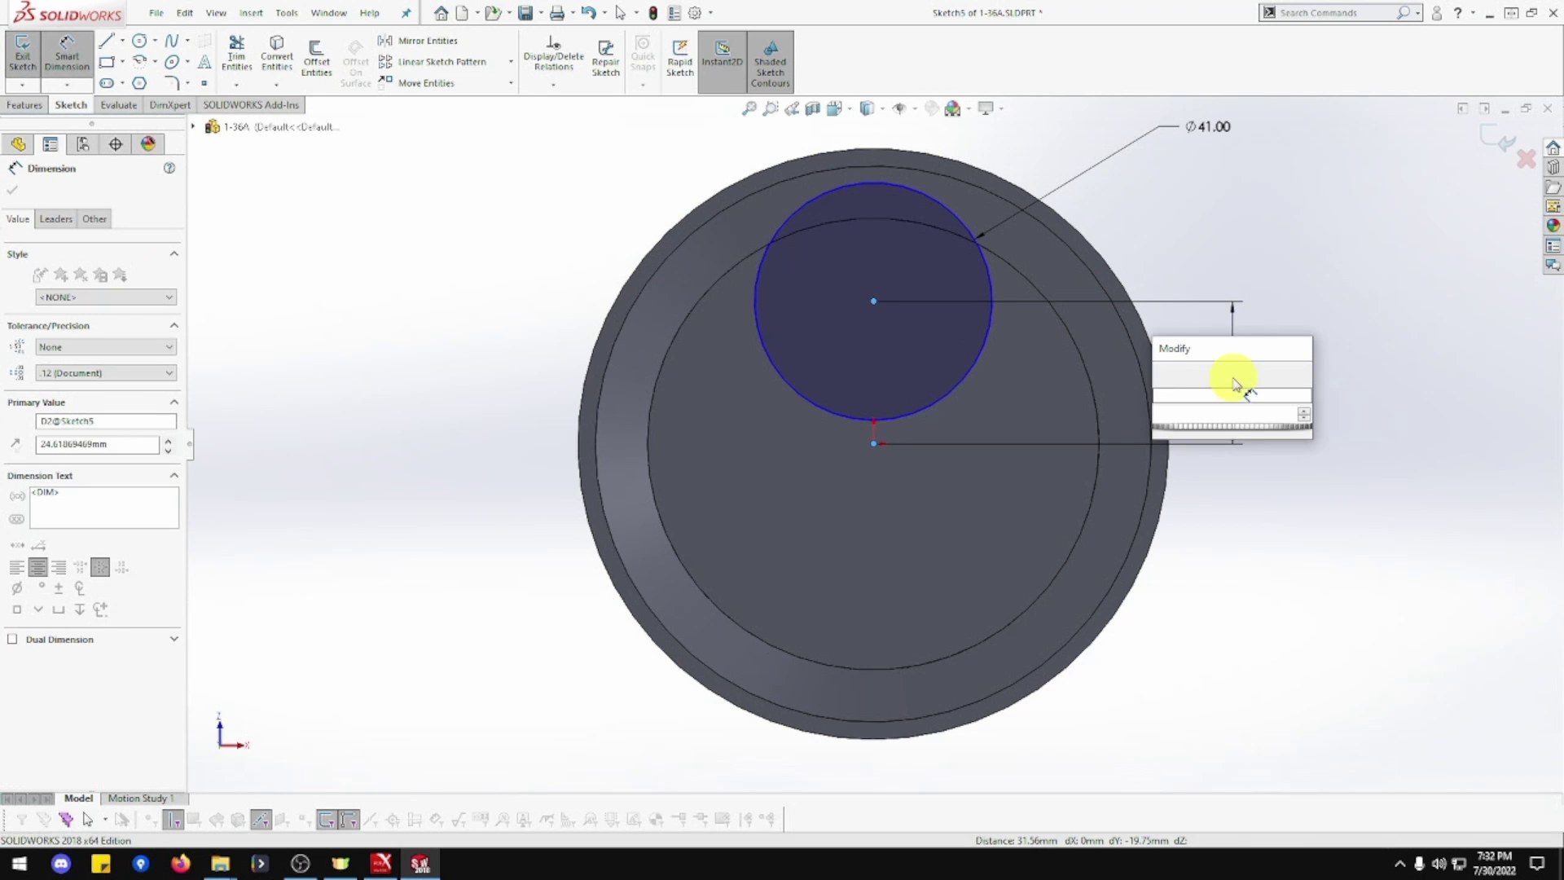
type("17.5")
key("Return")
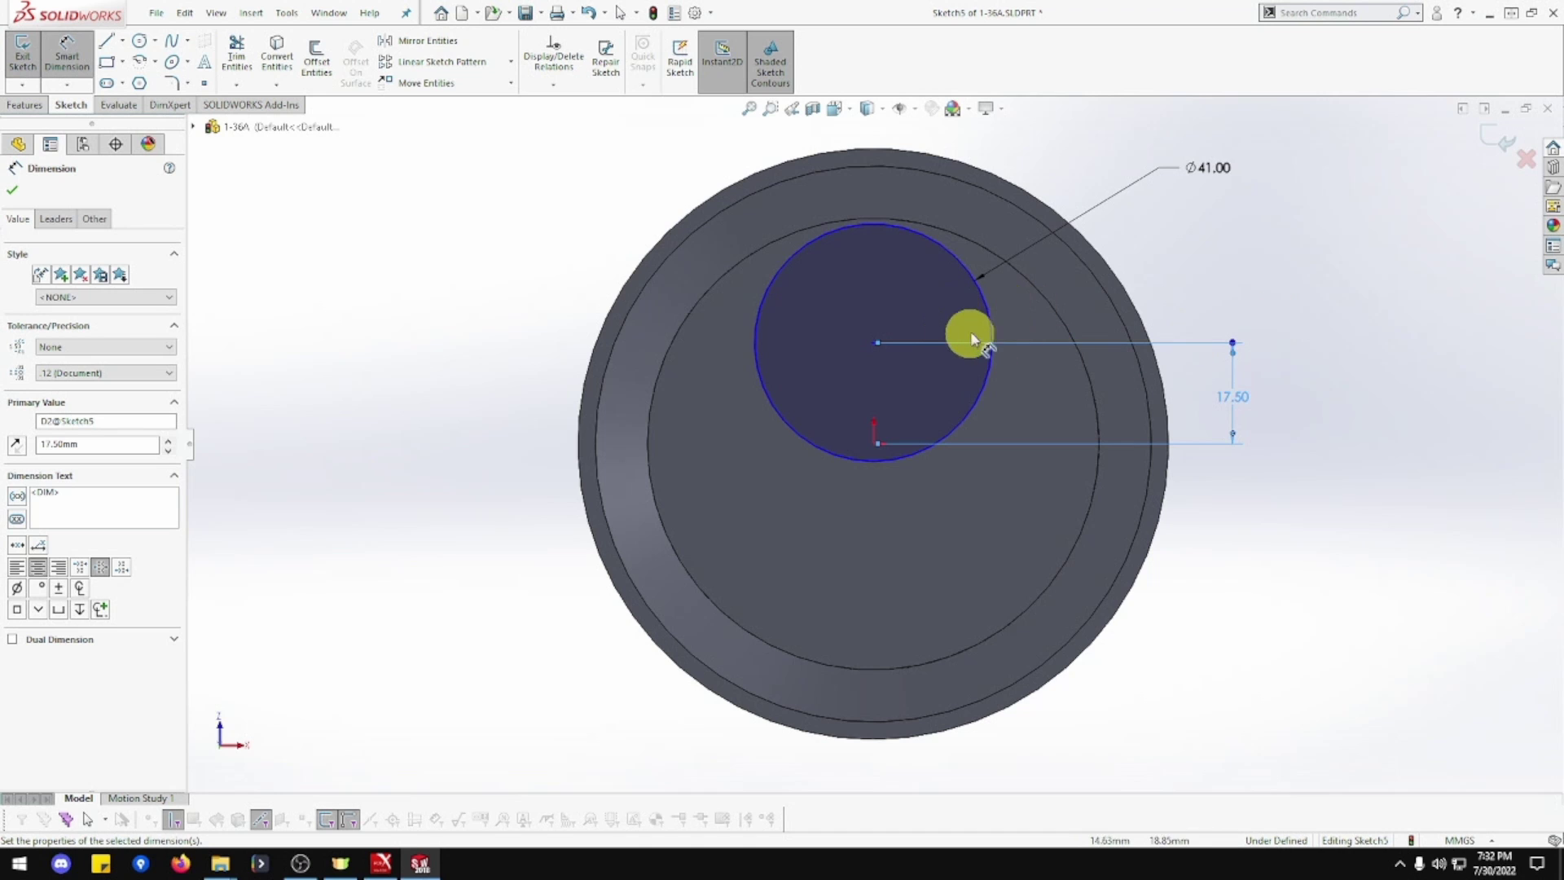
Extrude the 41 mm circle as a blind boss 25 mm deep, outward from the small bottom face and merged with the body
left_click(27, 105)
middle_click_drag(321, 300, 349, 318)
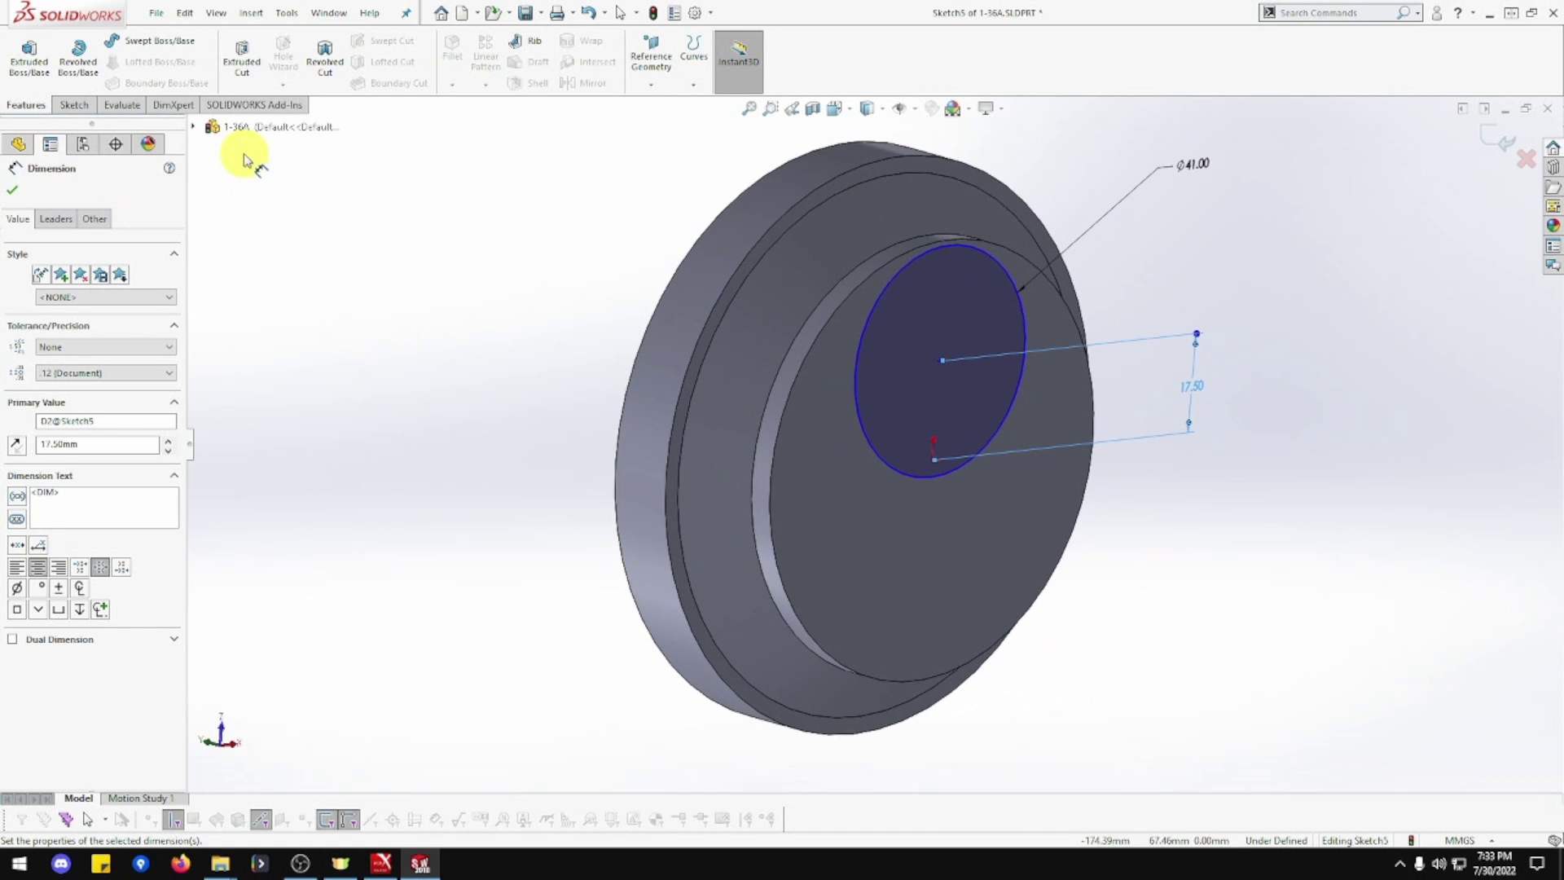
left_click(38, 77)
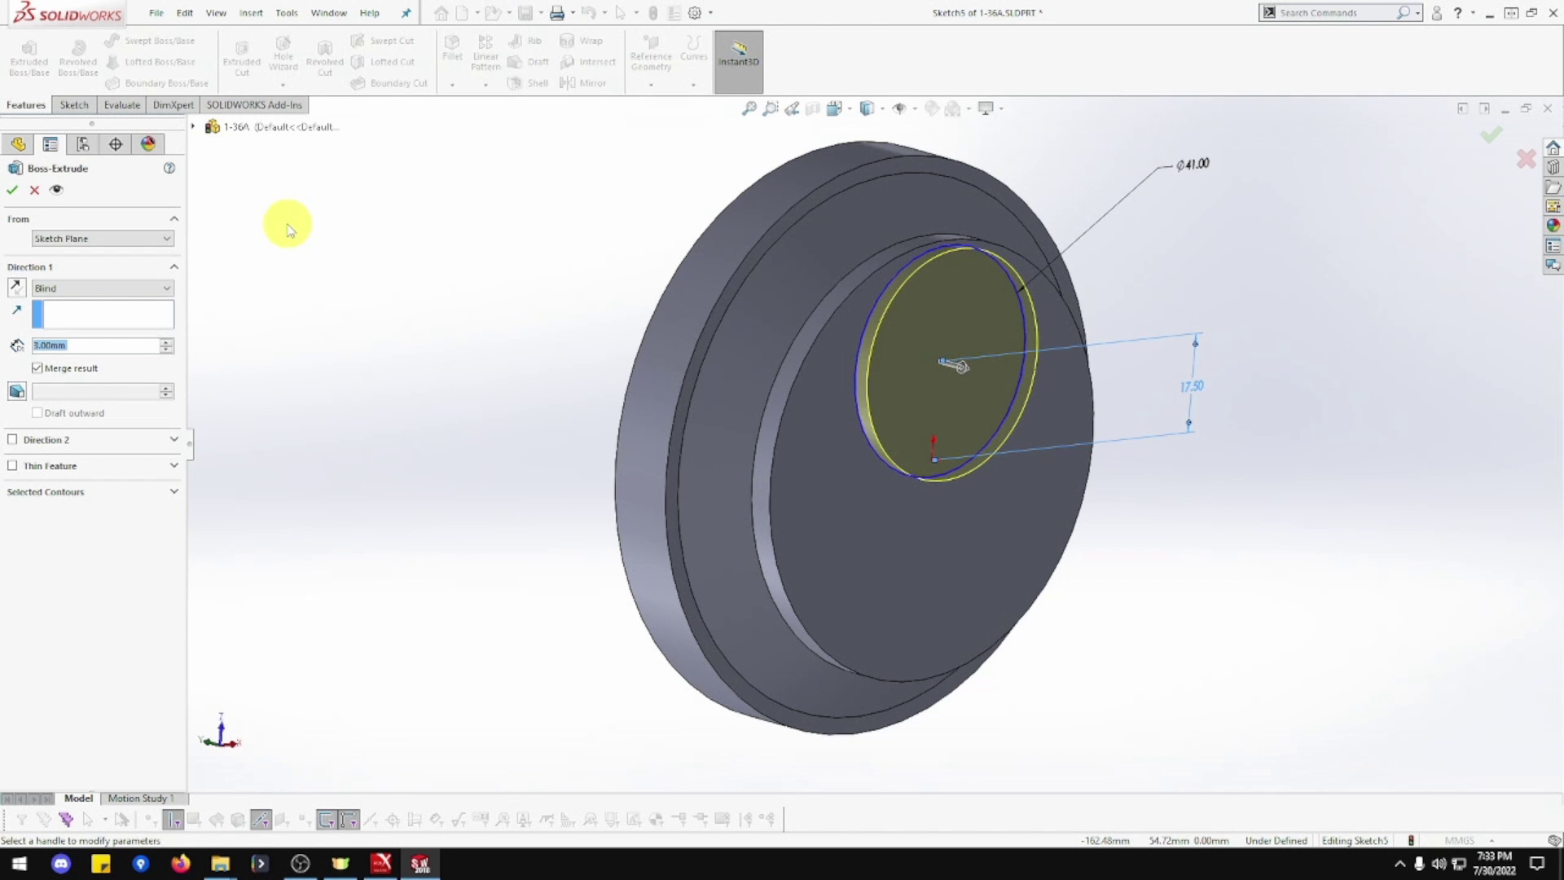
type("2")
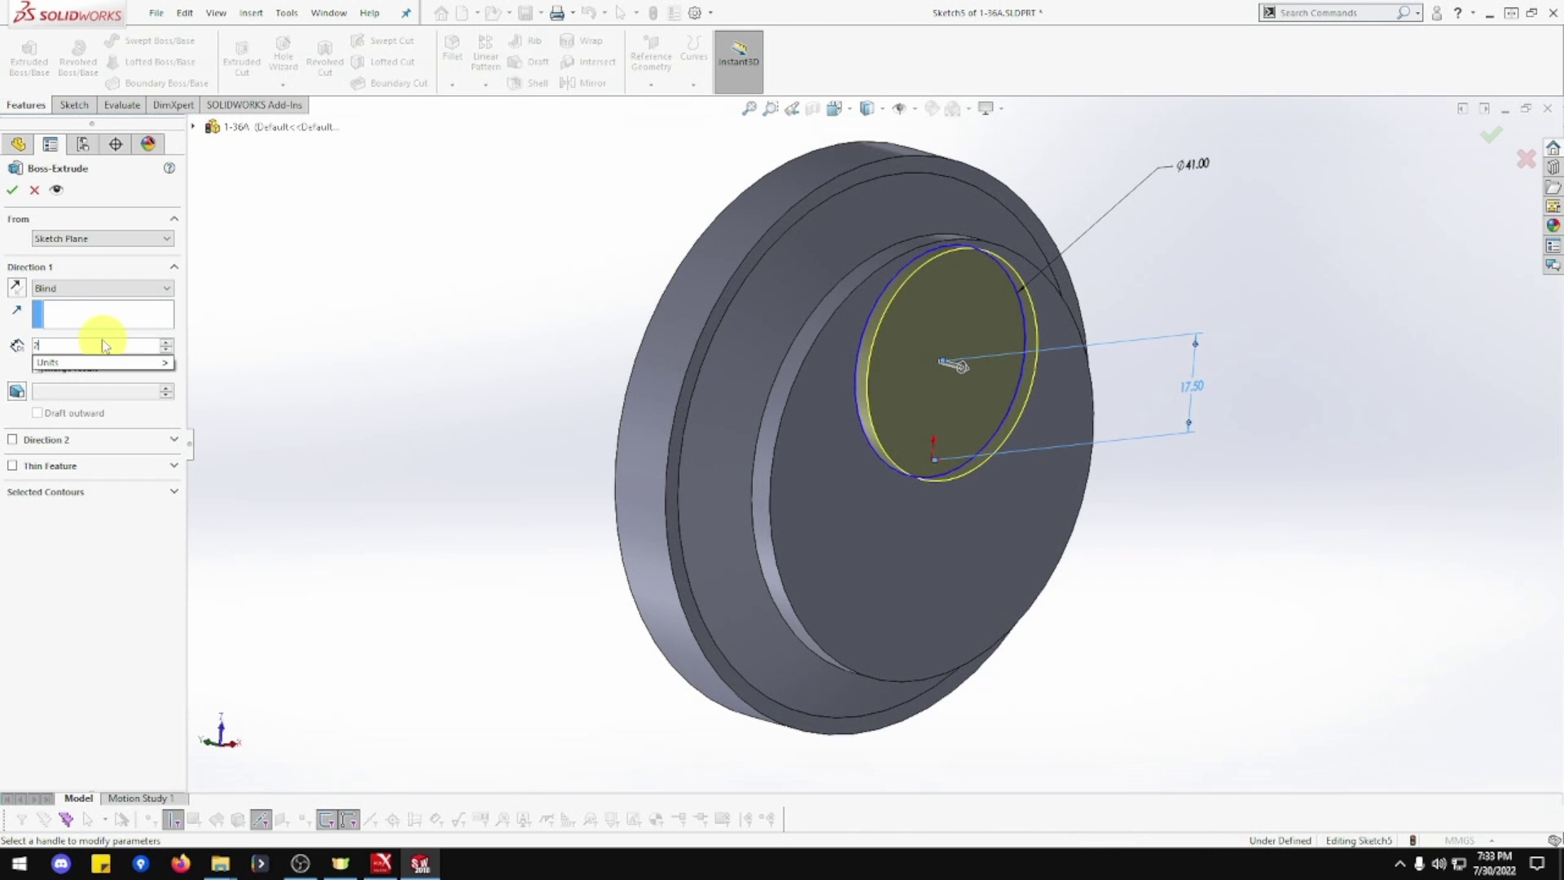
type("5")
key("Return")
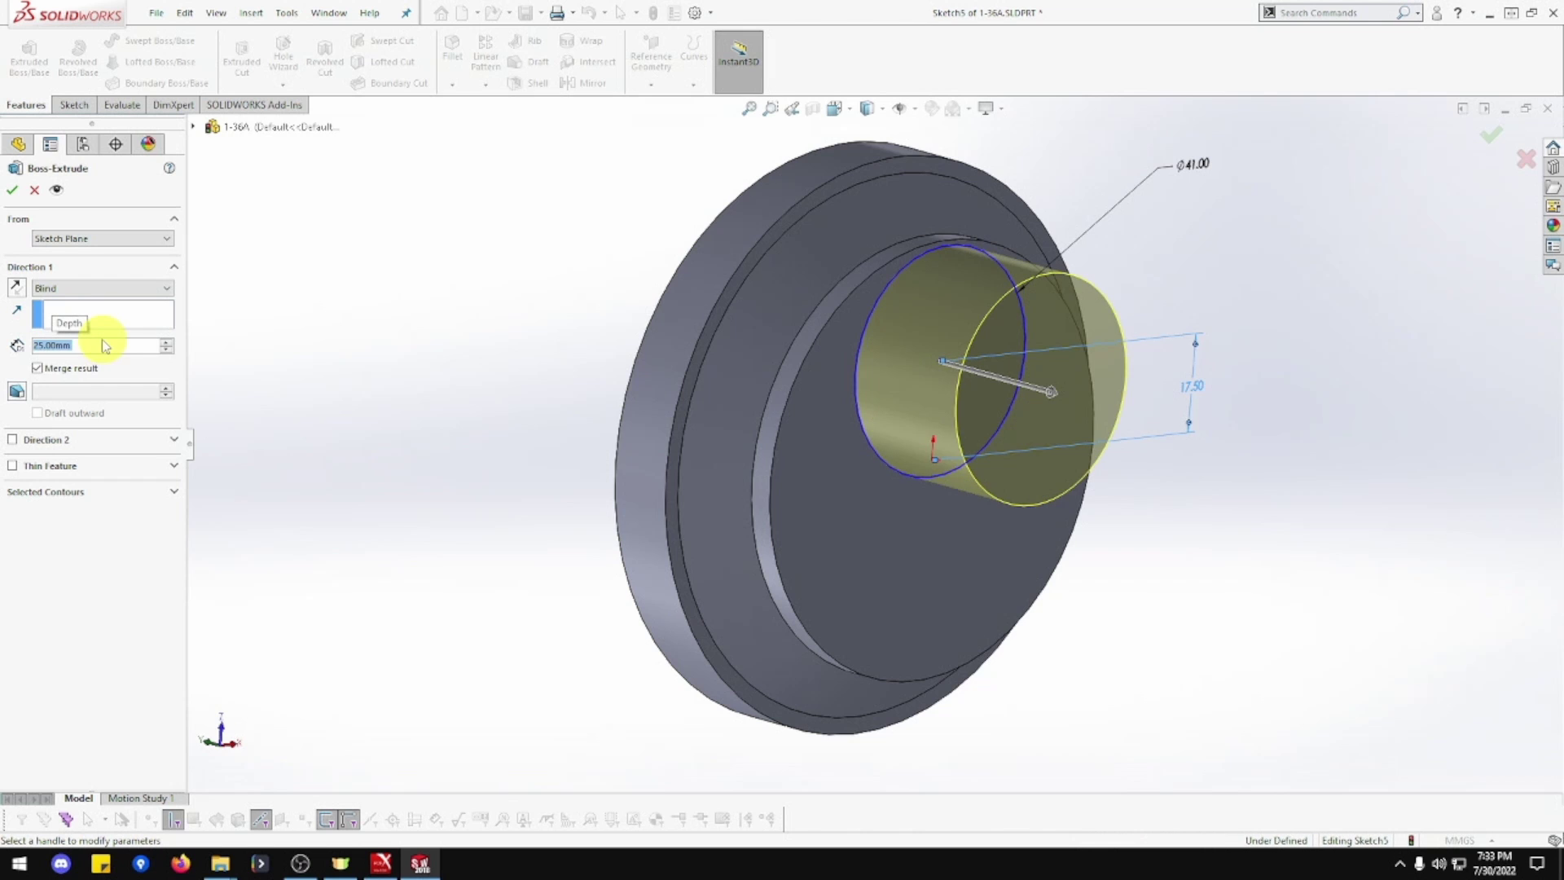
left_click(13, 192)
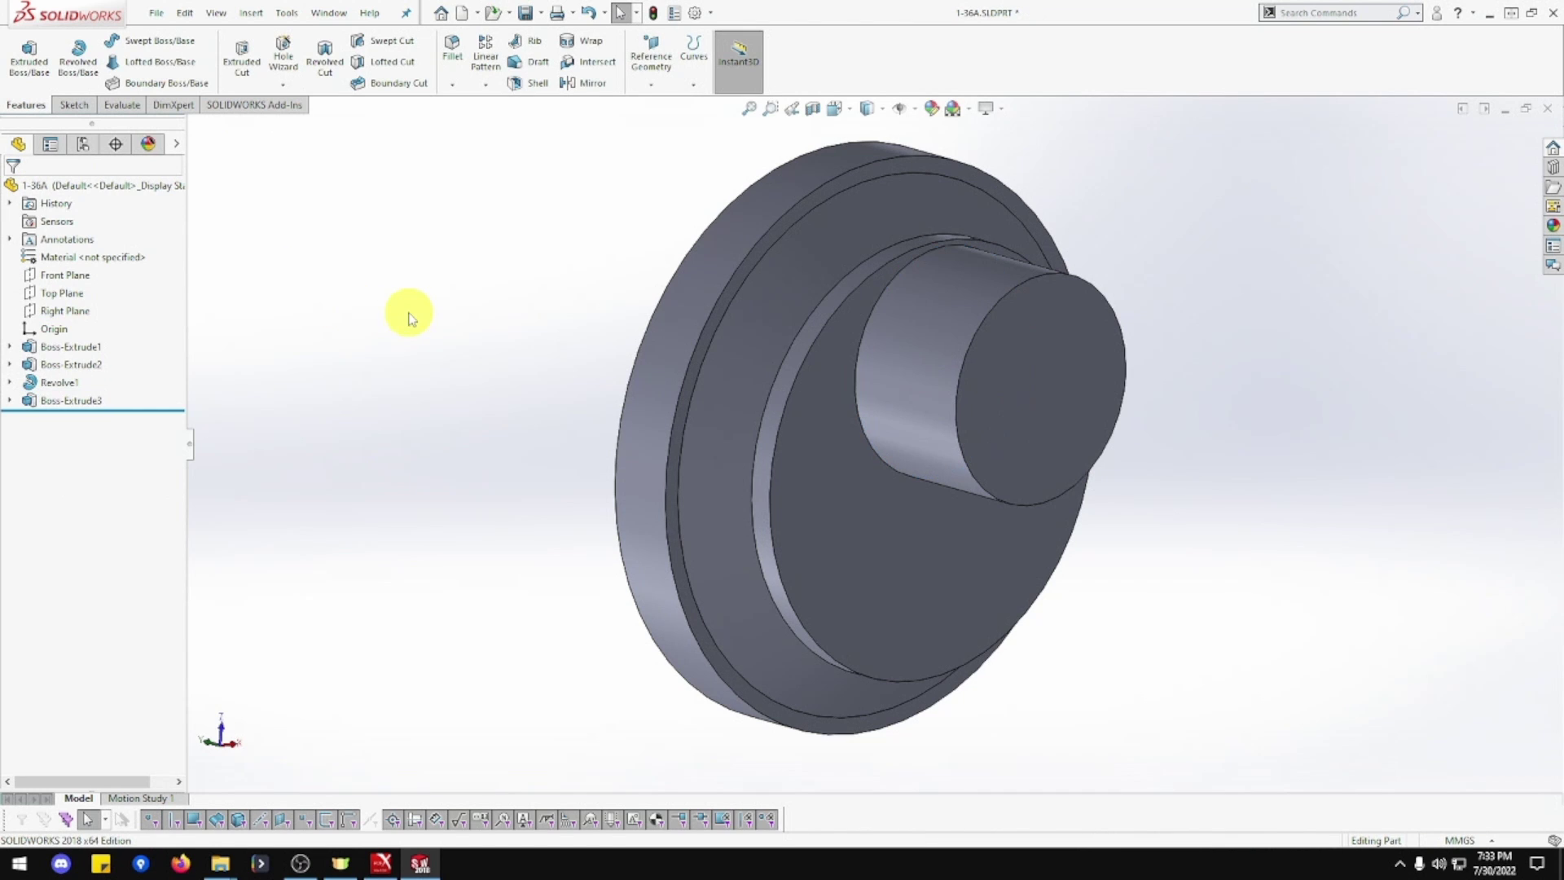
Sketch a circle about 12.8 mm in diameter on the small bottom face, centred about 14.3 mm directly below the origin
right_click(890, 569)
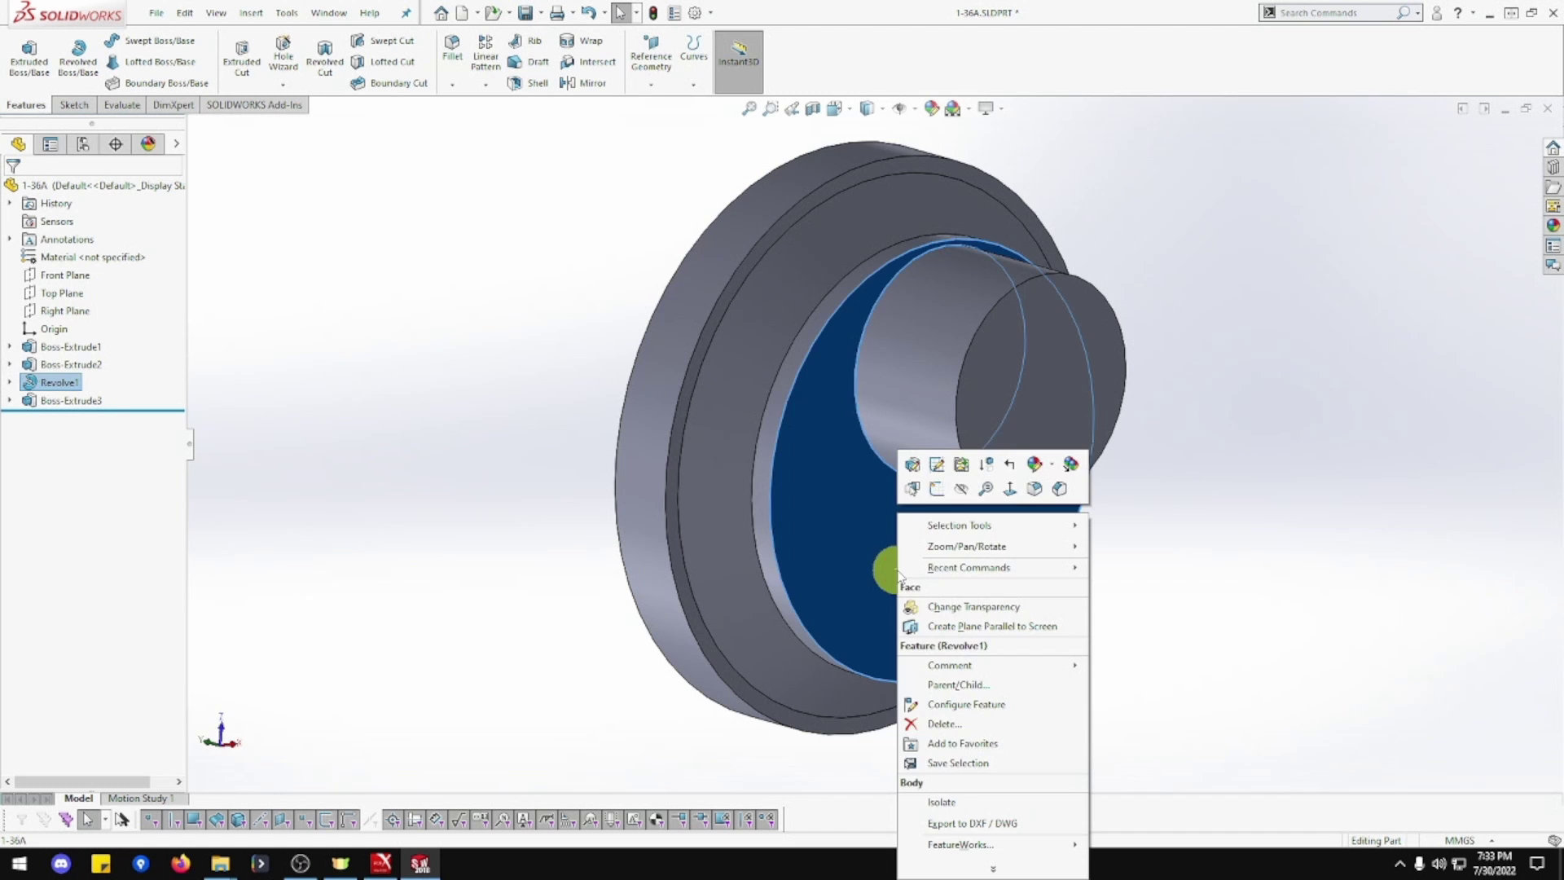
left_click(1010, 490)
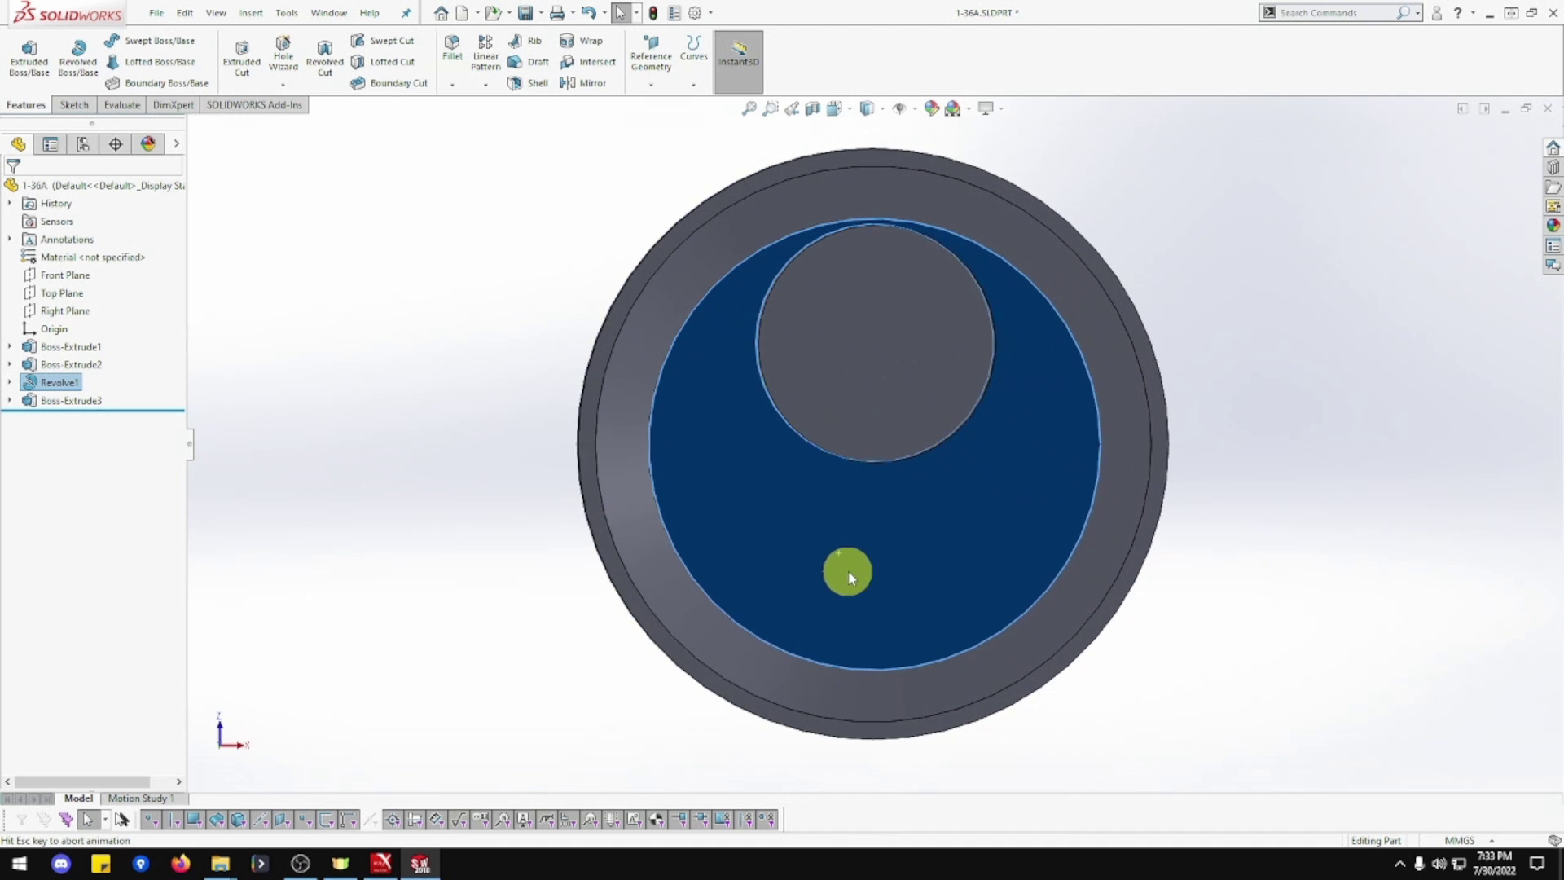
right_click(827, 523)
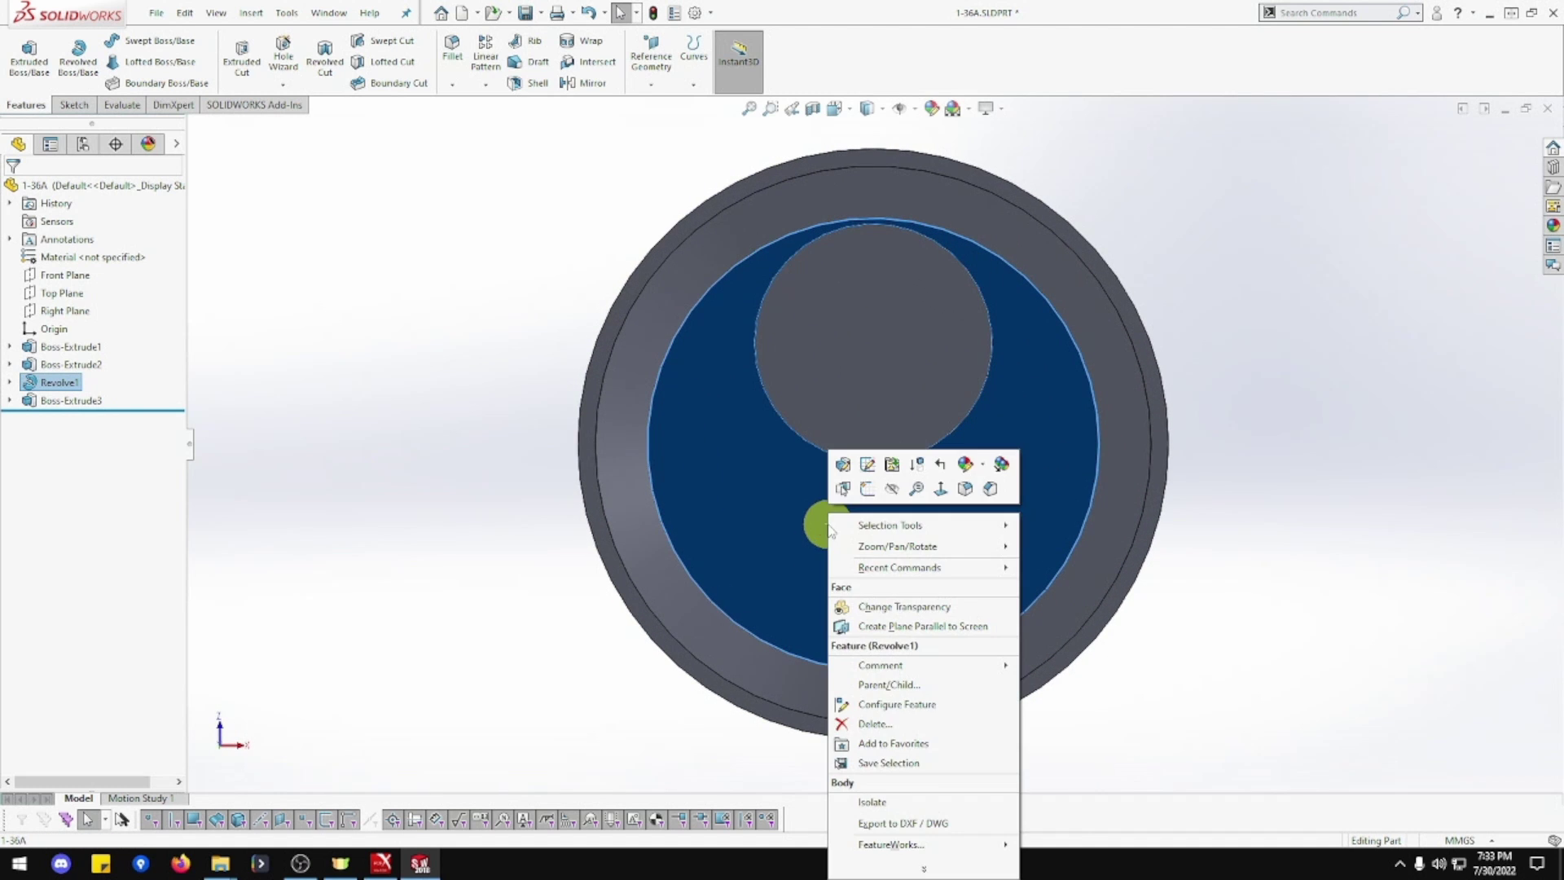
left_click(867, 488)
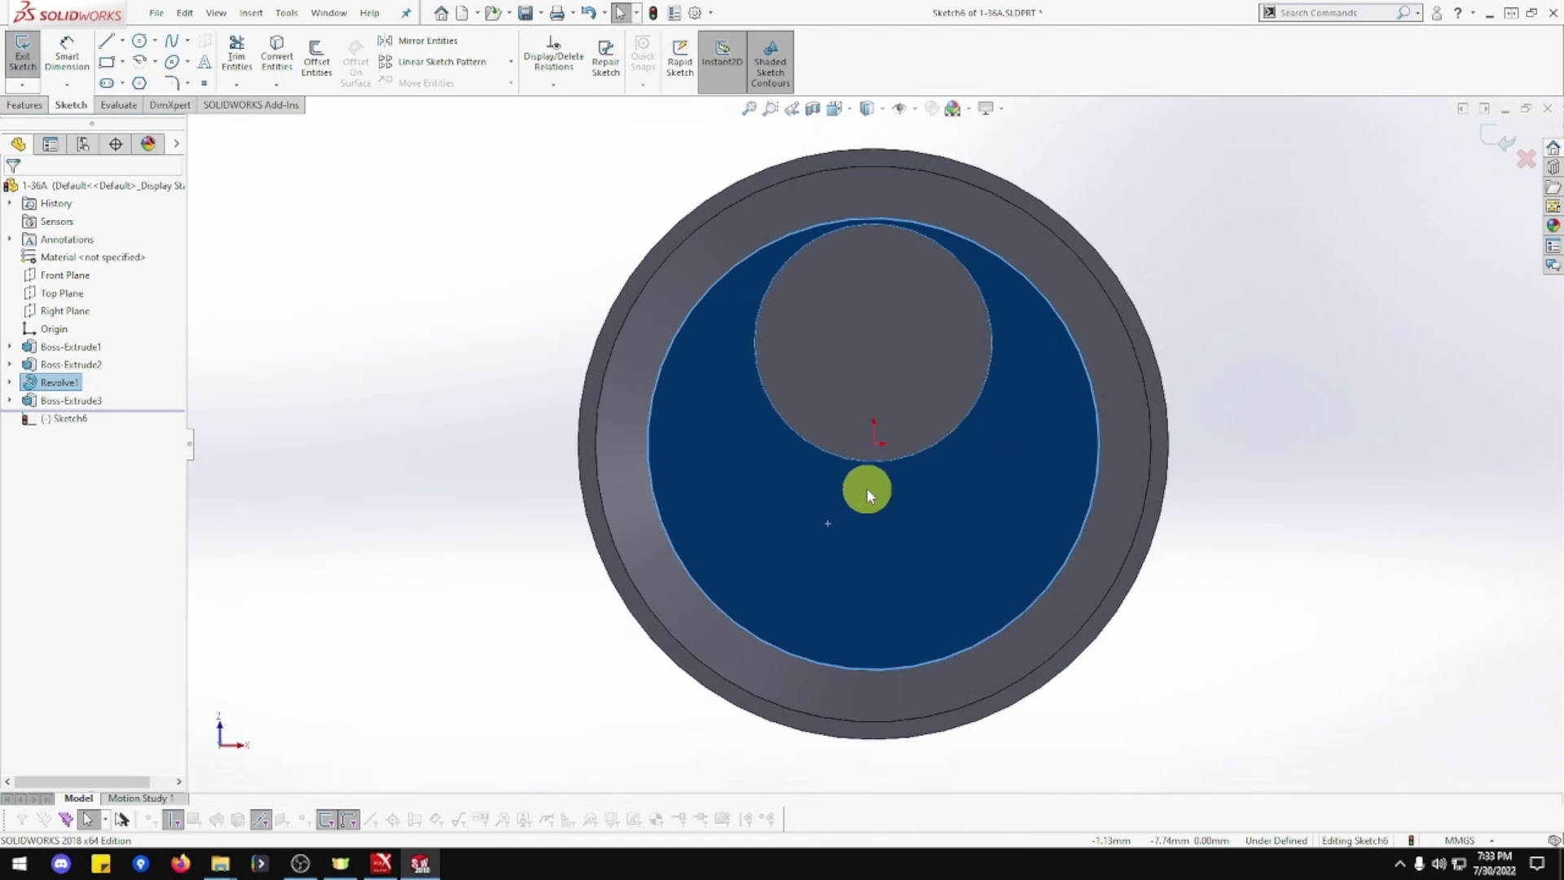
left_click(140, 43)
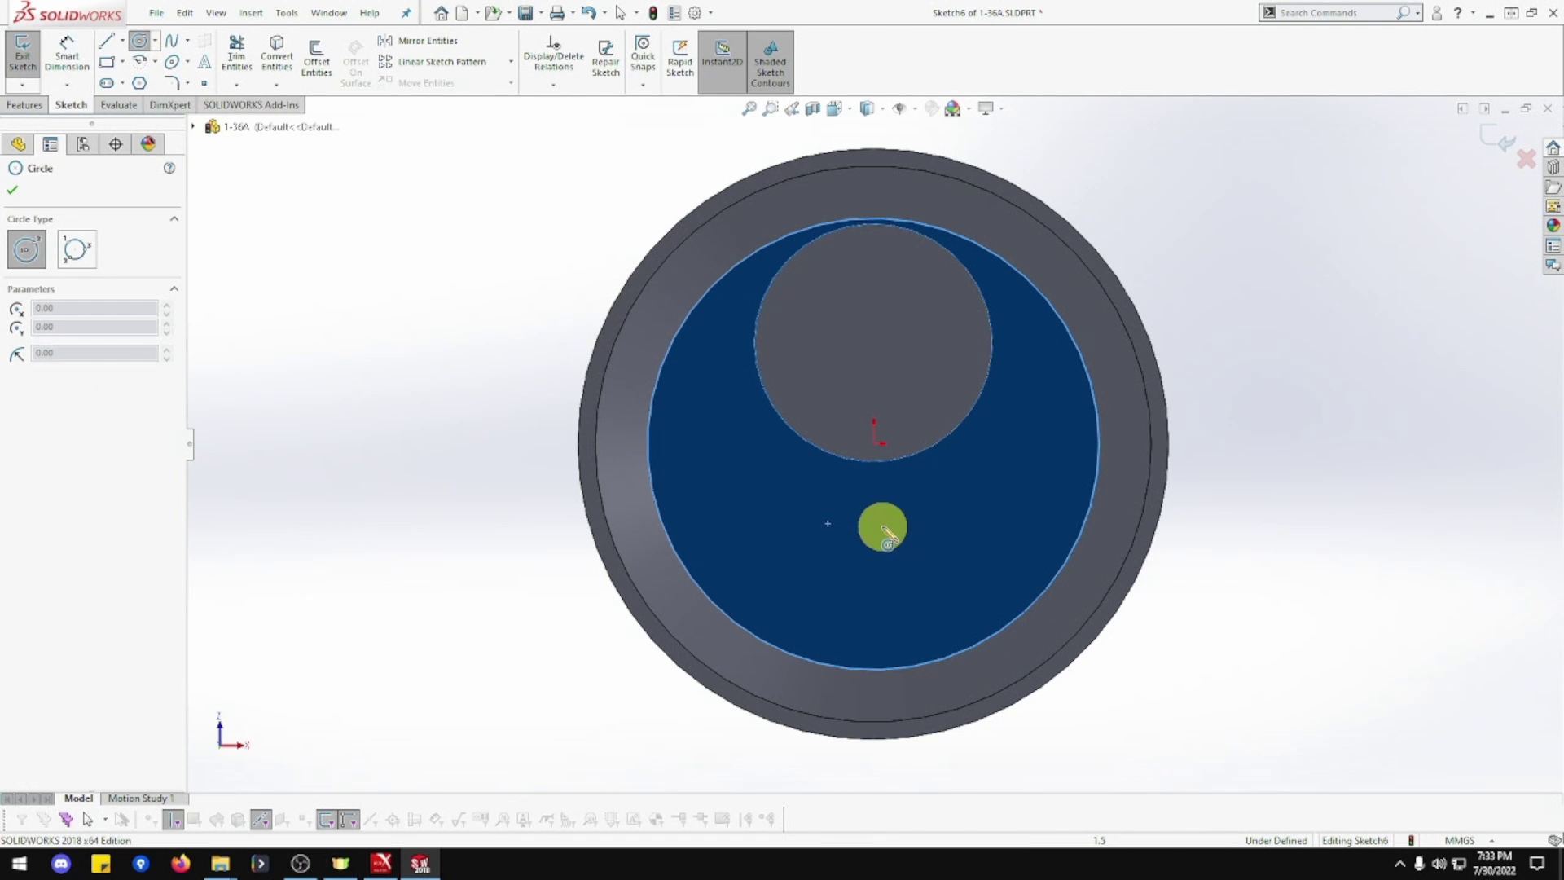
left_click(874, 527)
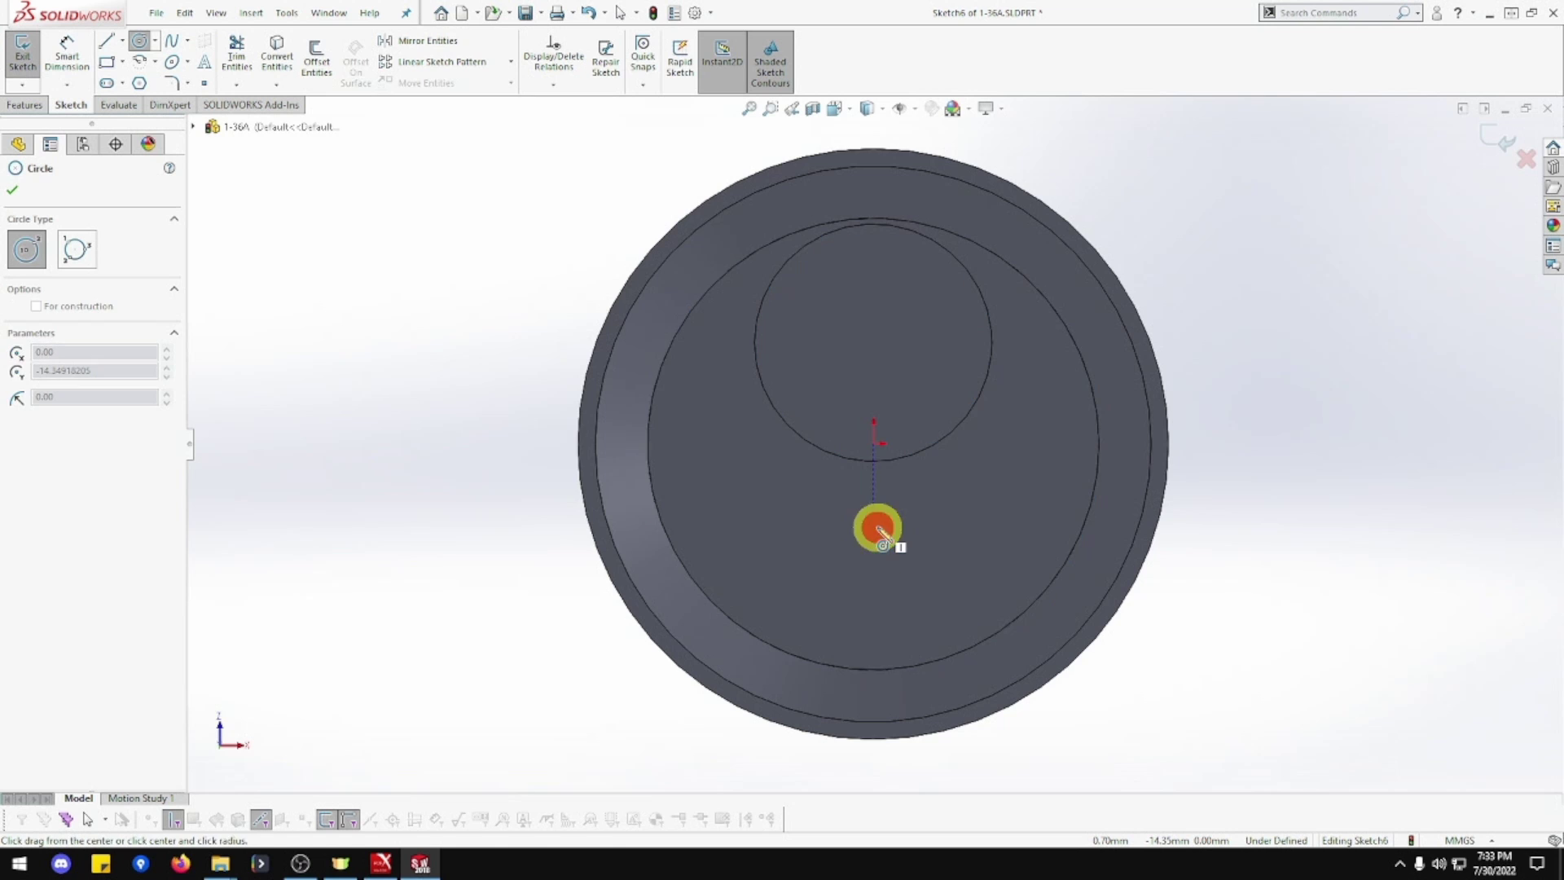
left_click(904, 559)
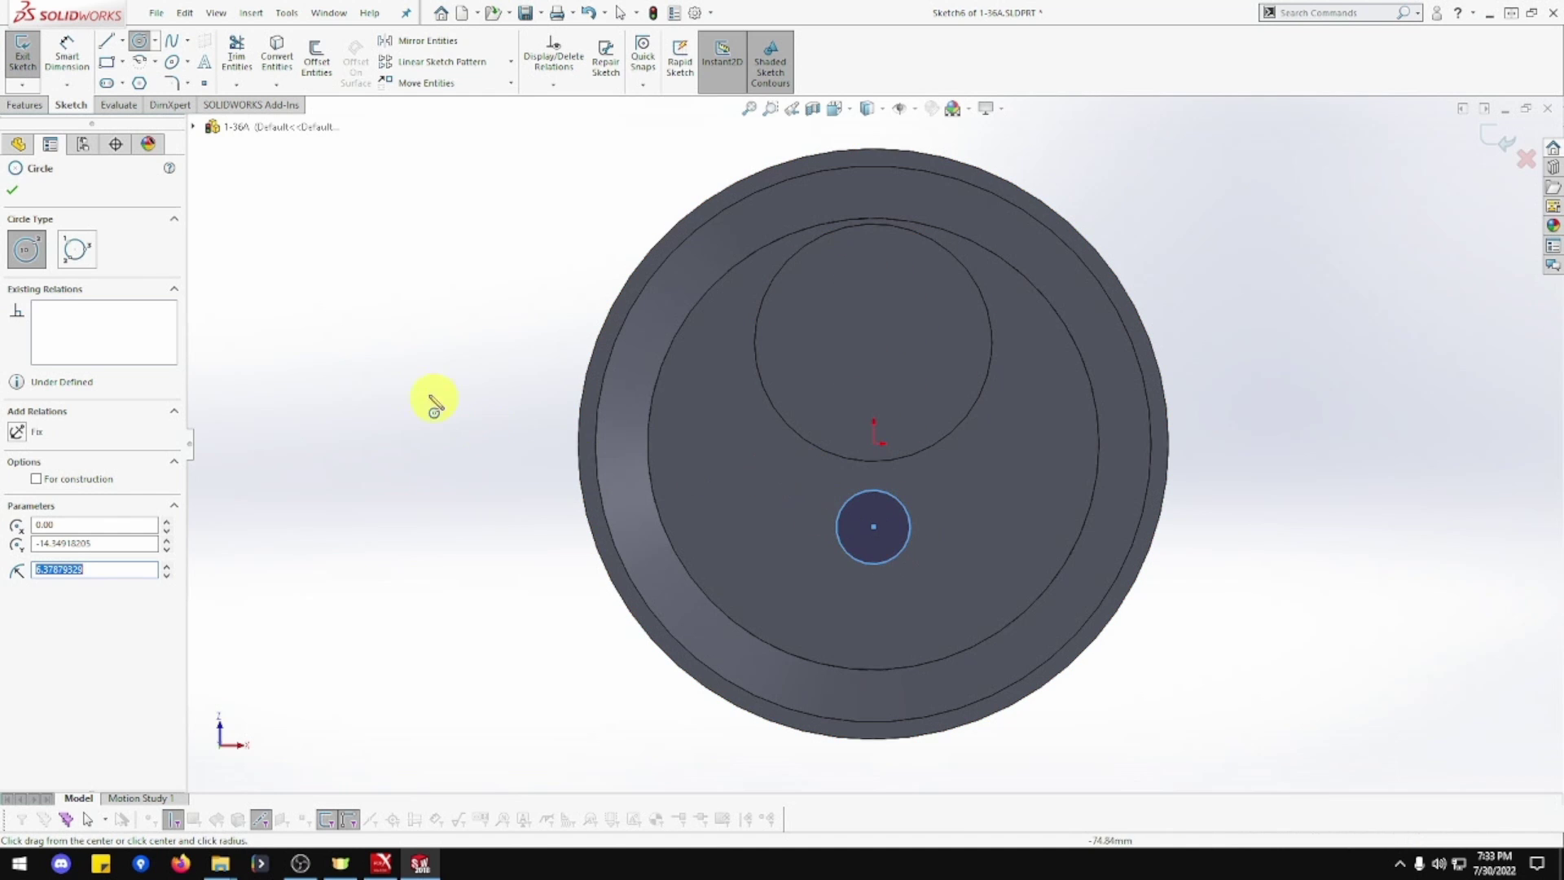
right_click(259, 223)
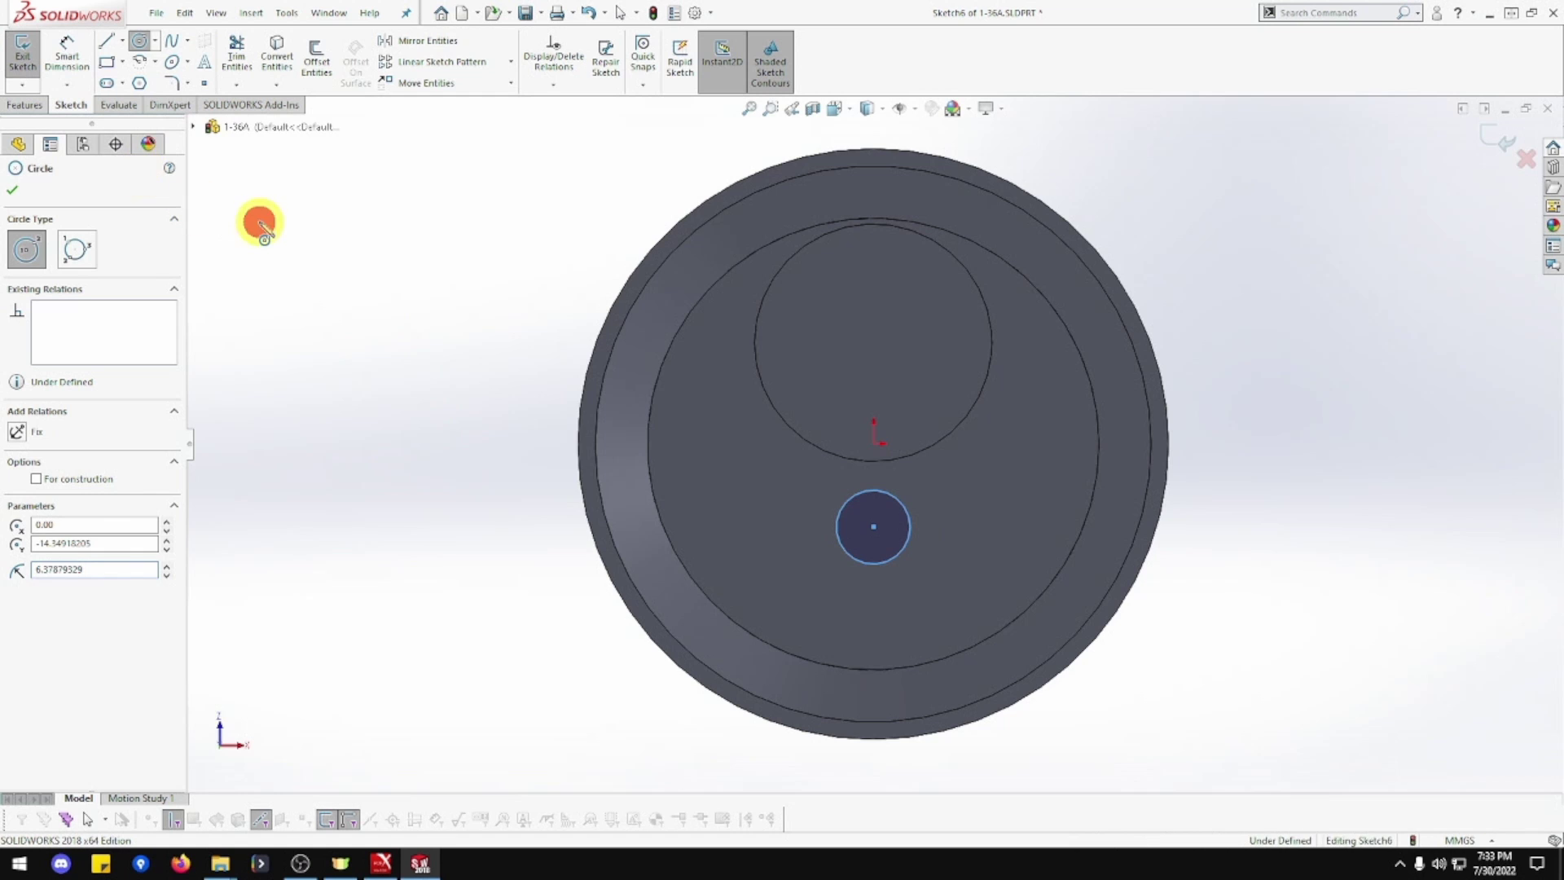
left_click(263, 228)
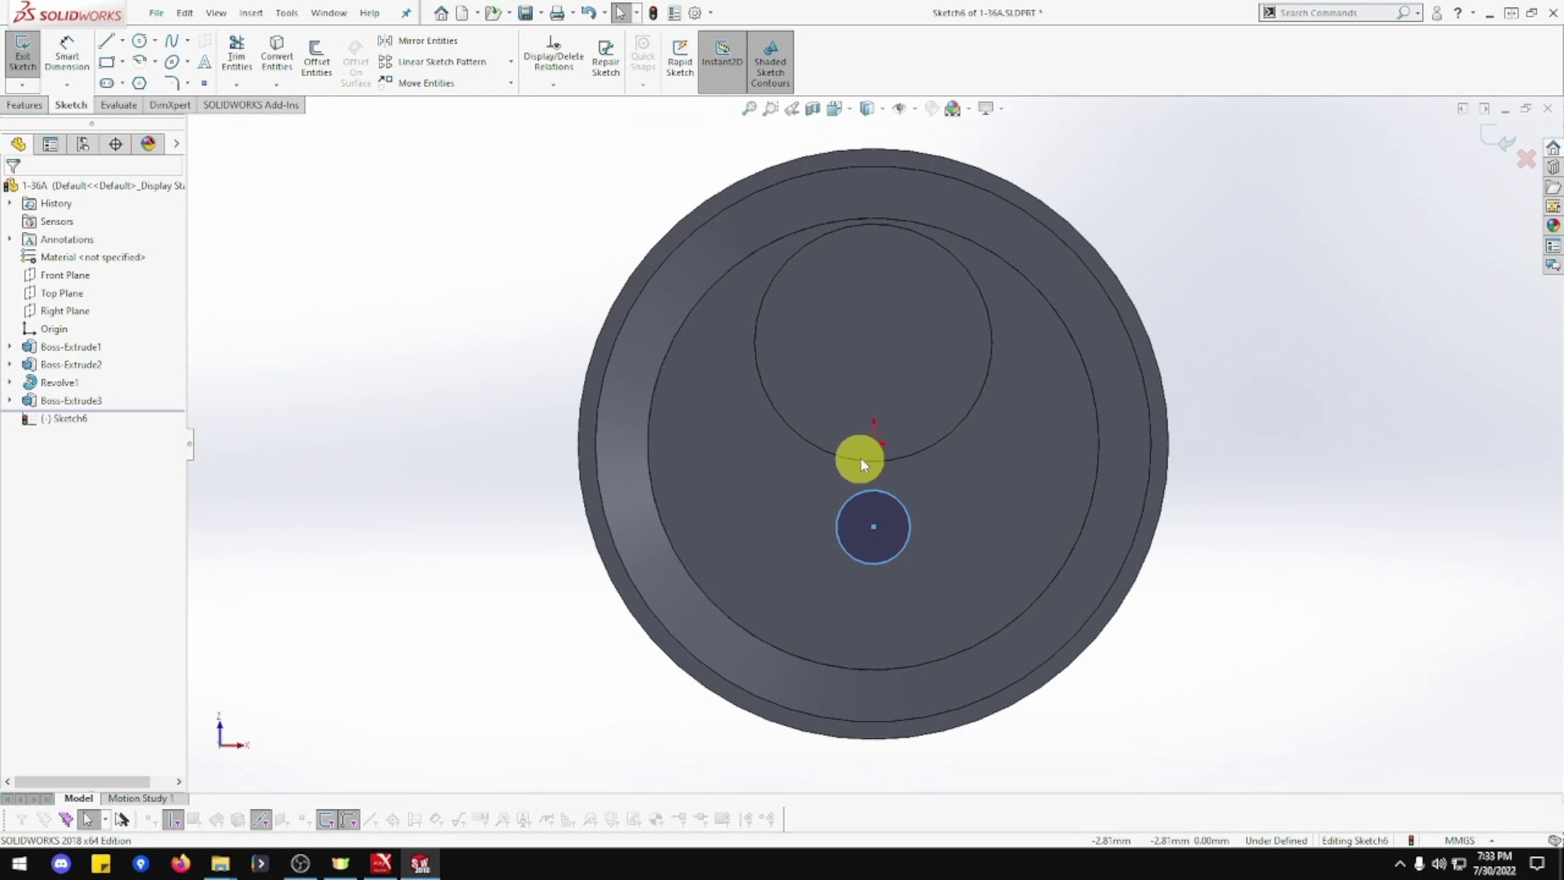
Add a vertical relation between the origin and the small circle's centre, and exit the sketch
left_click(872, 442)
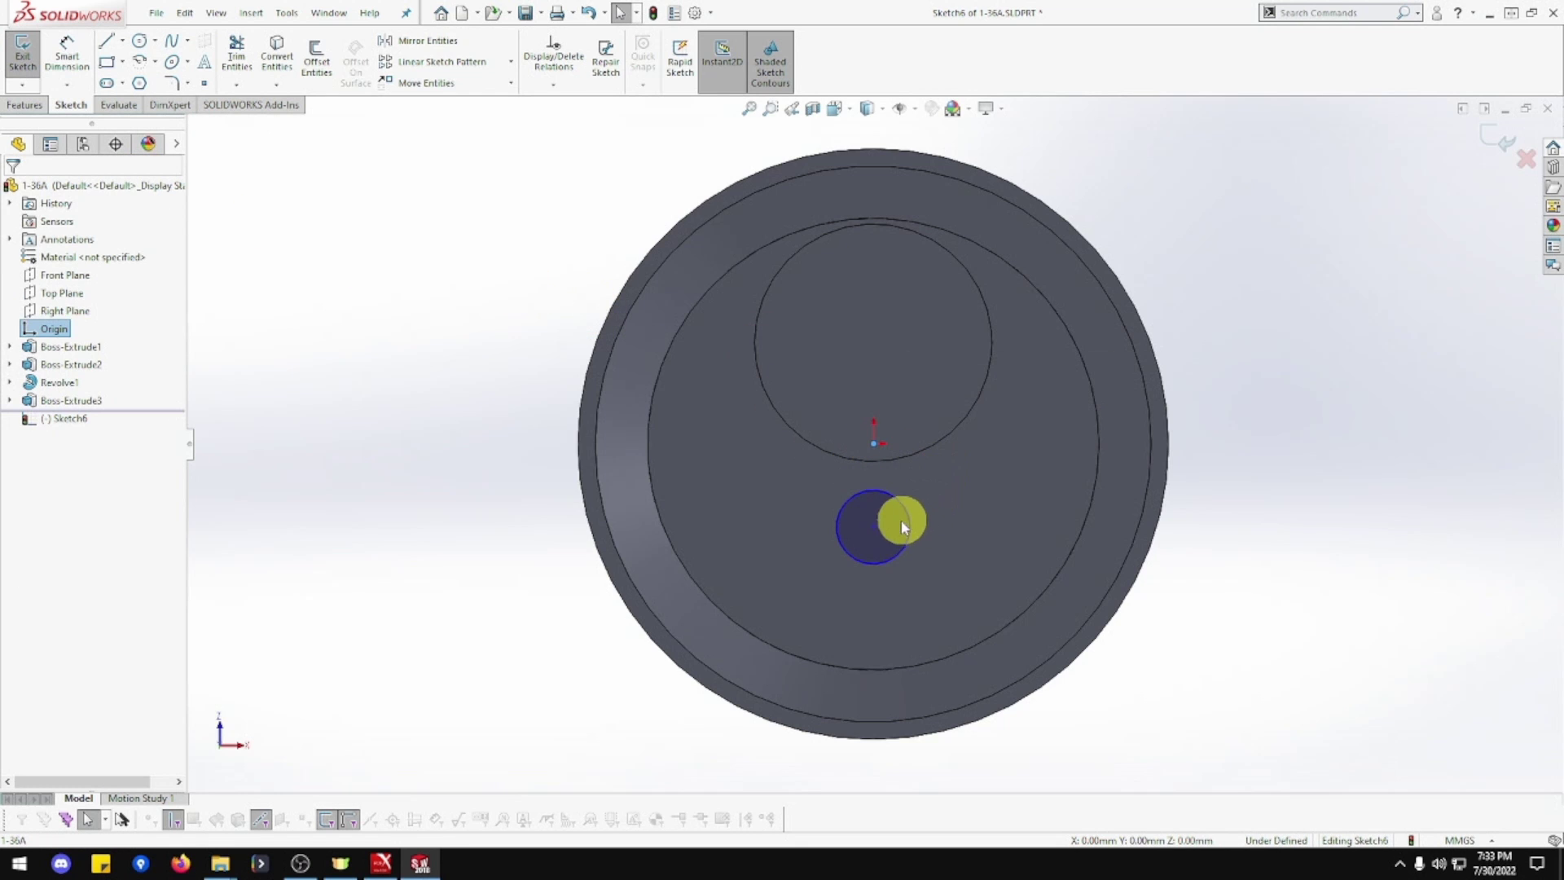
left_click(874, 527, "ctrl")
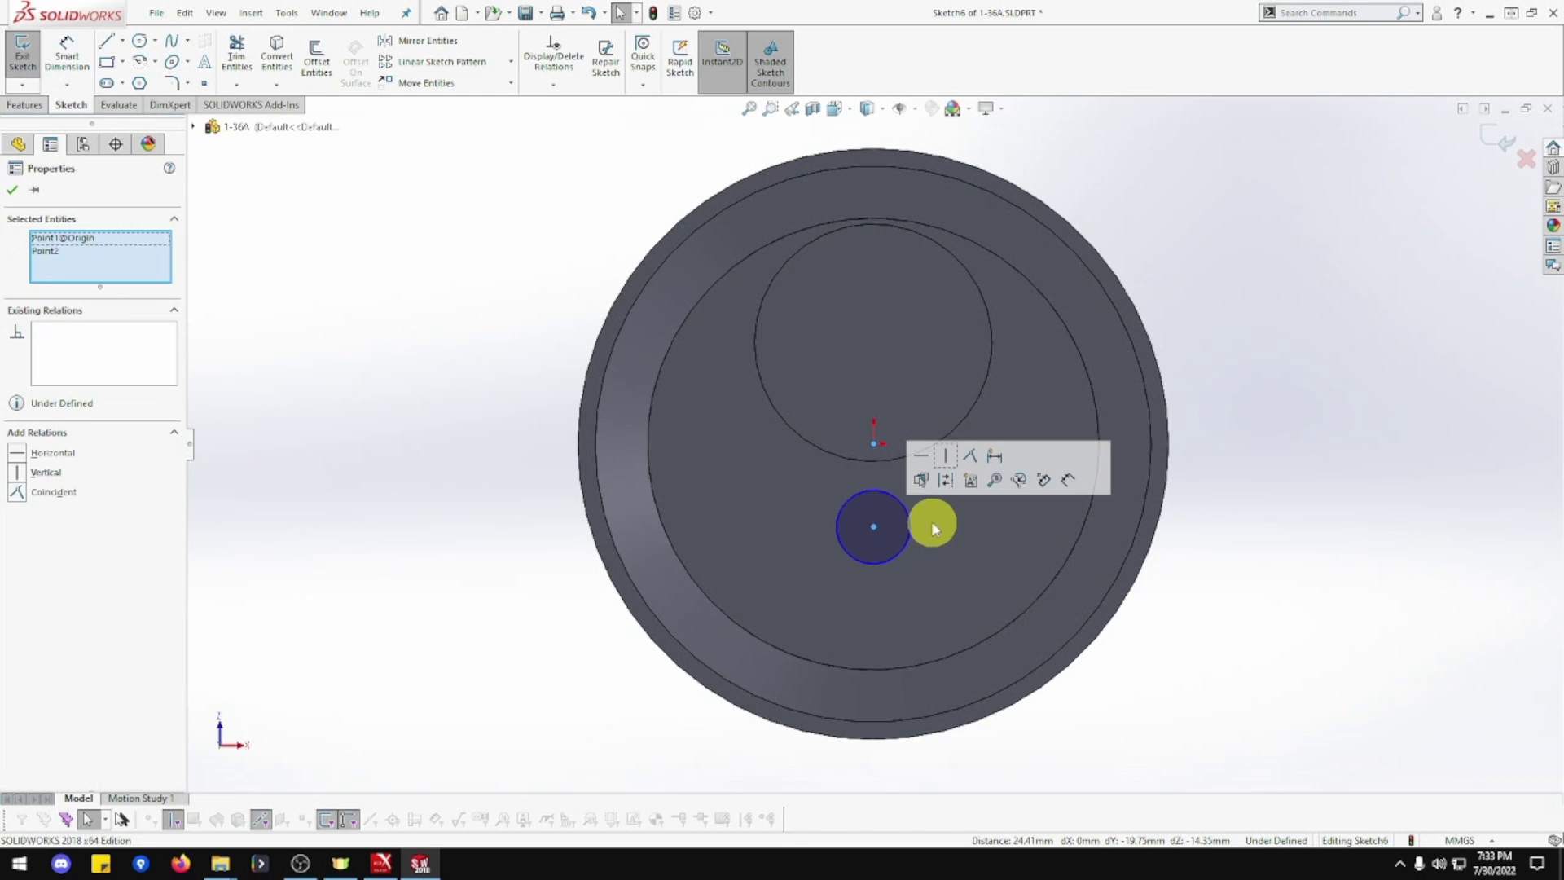
left_click(943, 458)
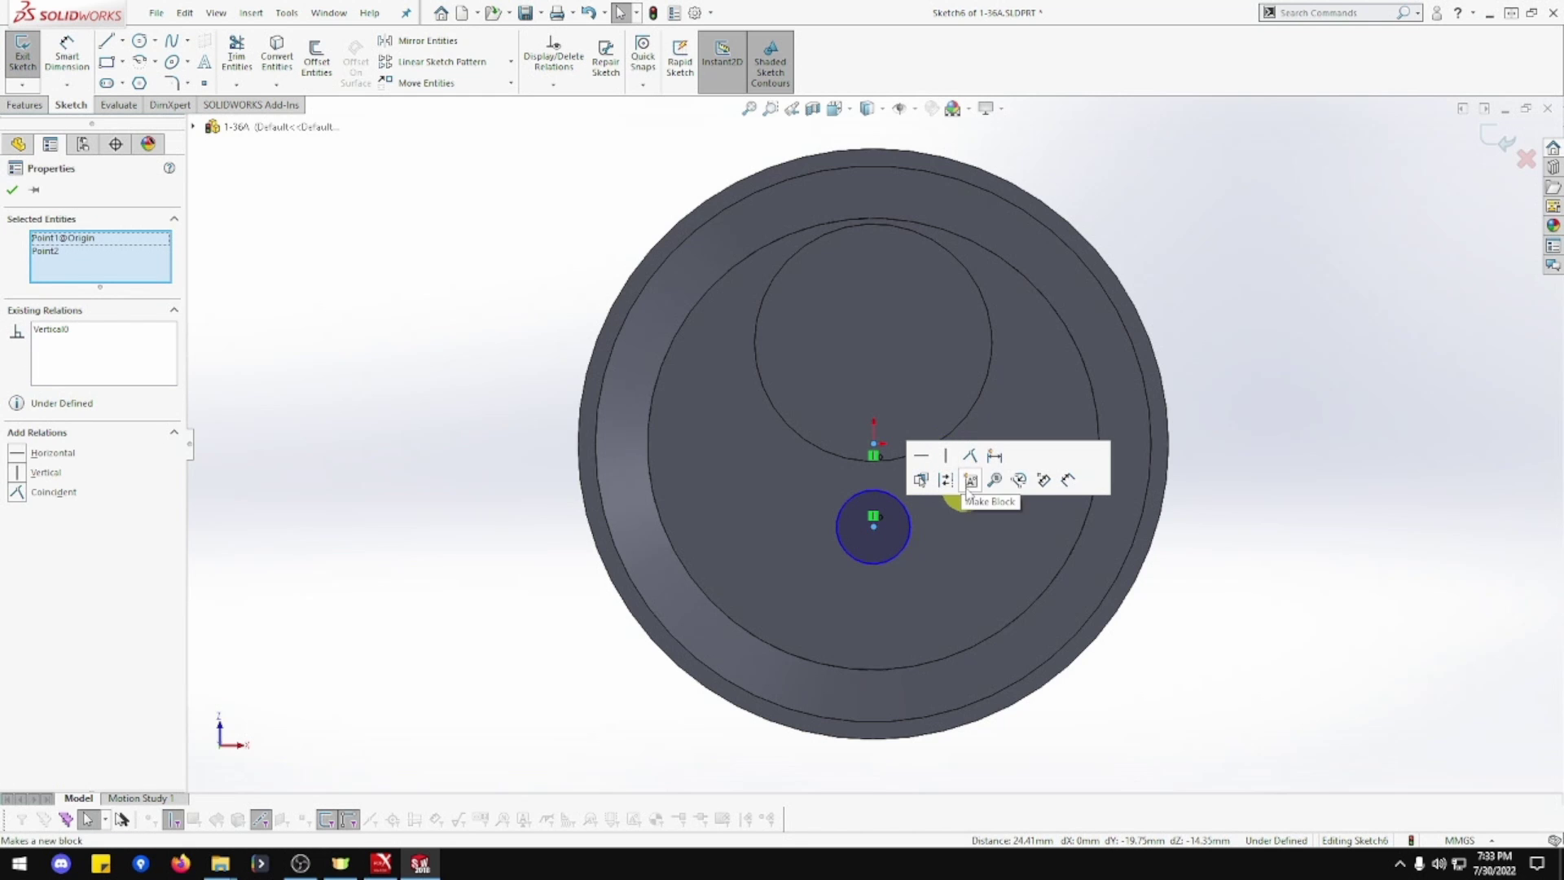
left_click(12, 190)
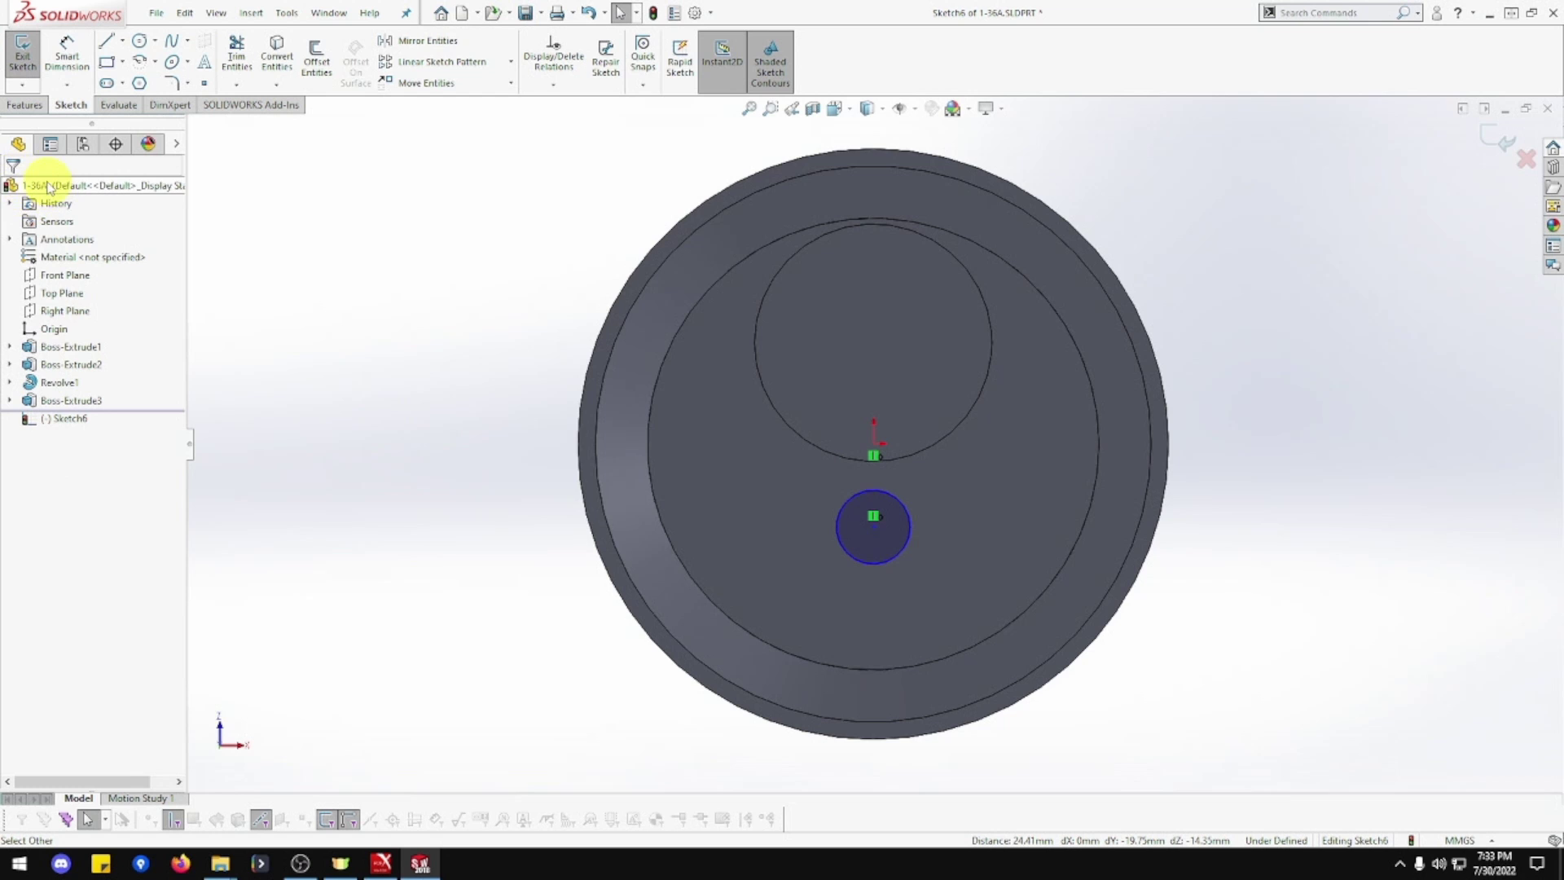
left_click(23, 57)
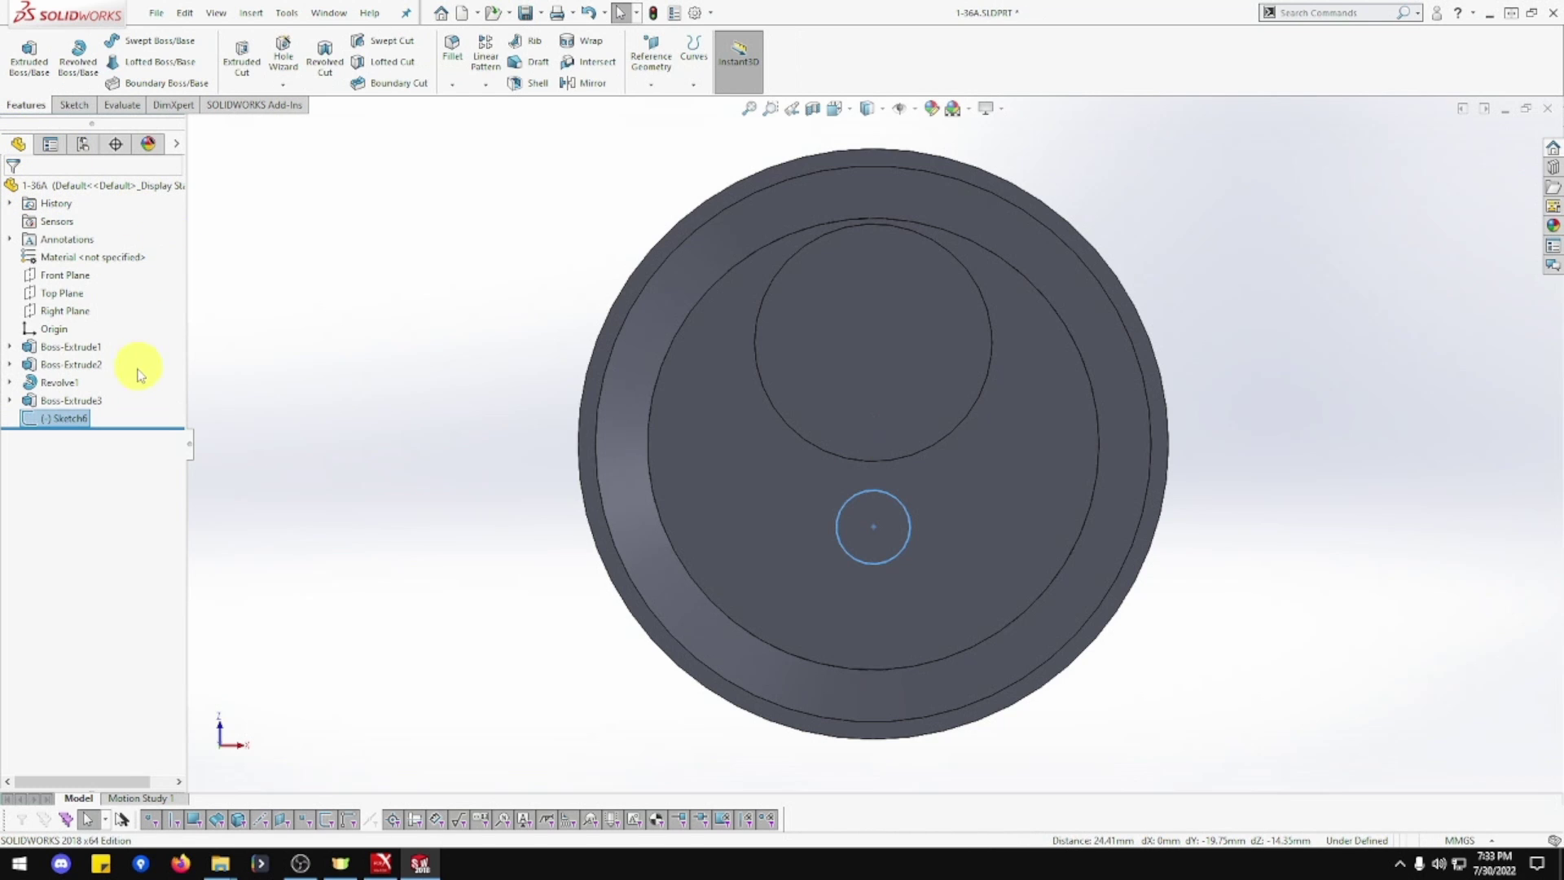
Edit the sketch of the 41 mm boss to add a vertical relation between its circle's centre and the origin, and exit it
left_click(10, 400)
left_click(67, 416)
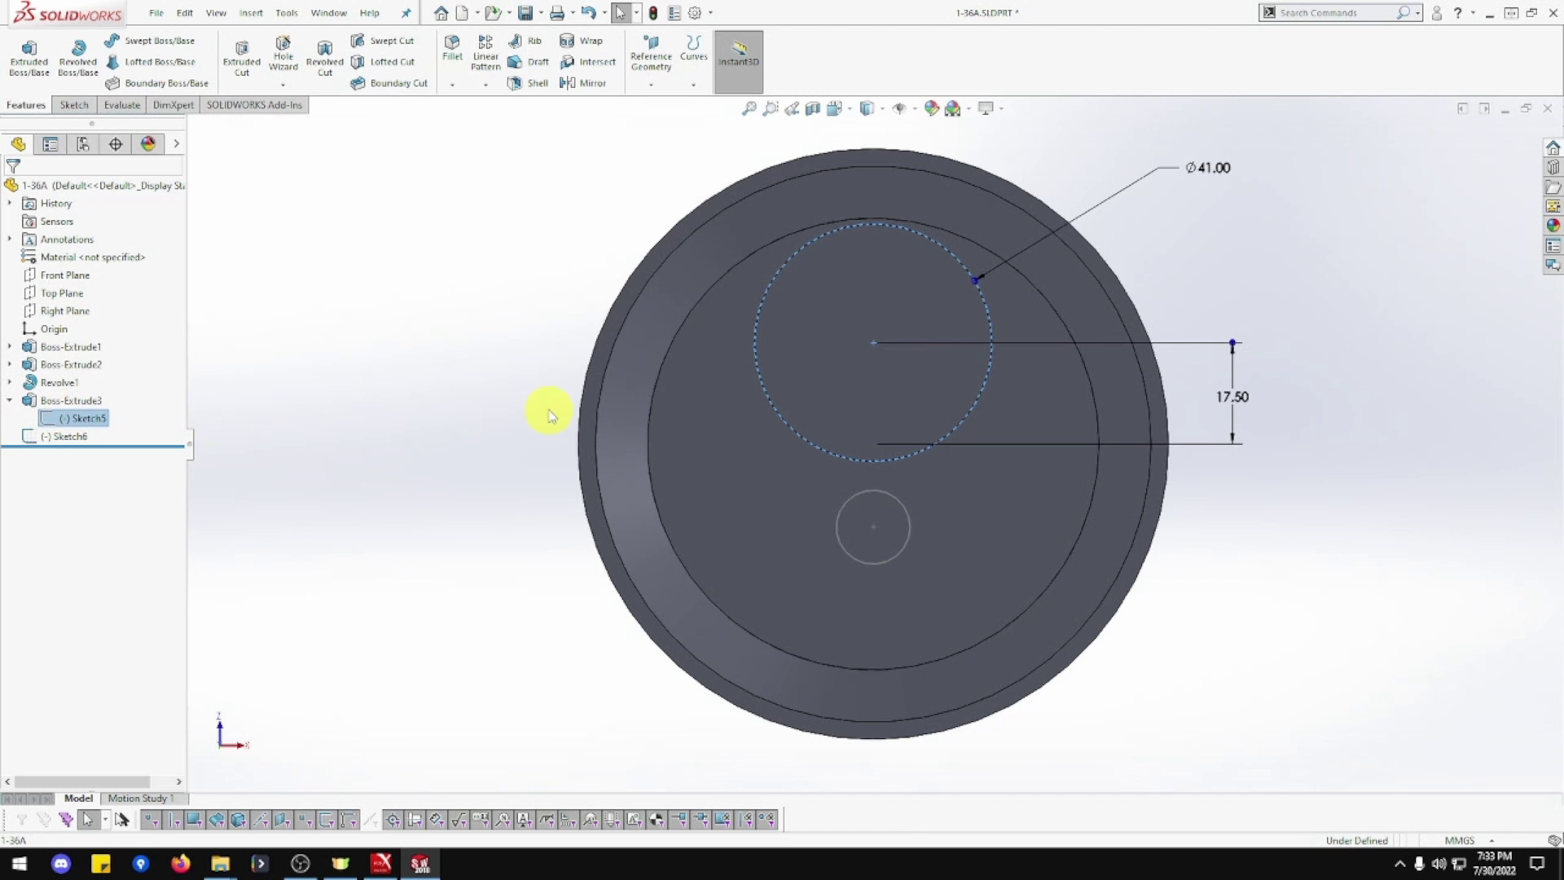
right_click(88, 418)
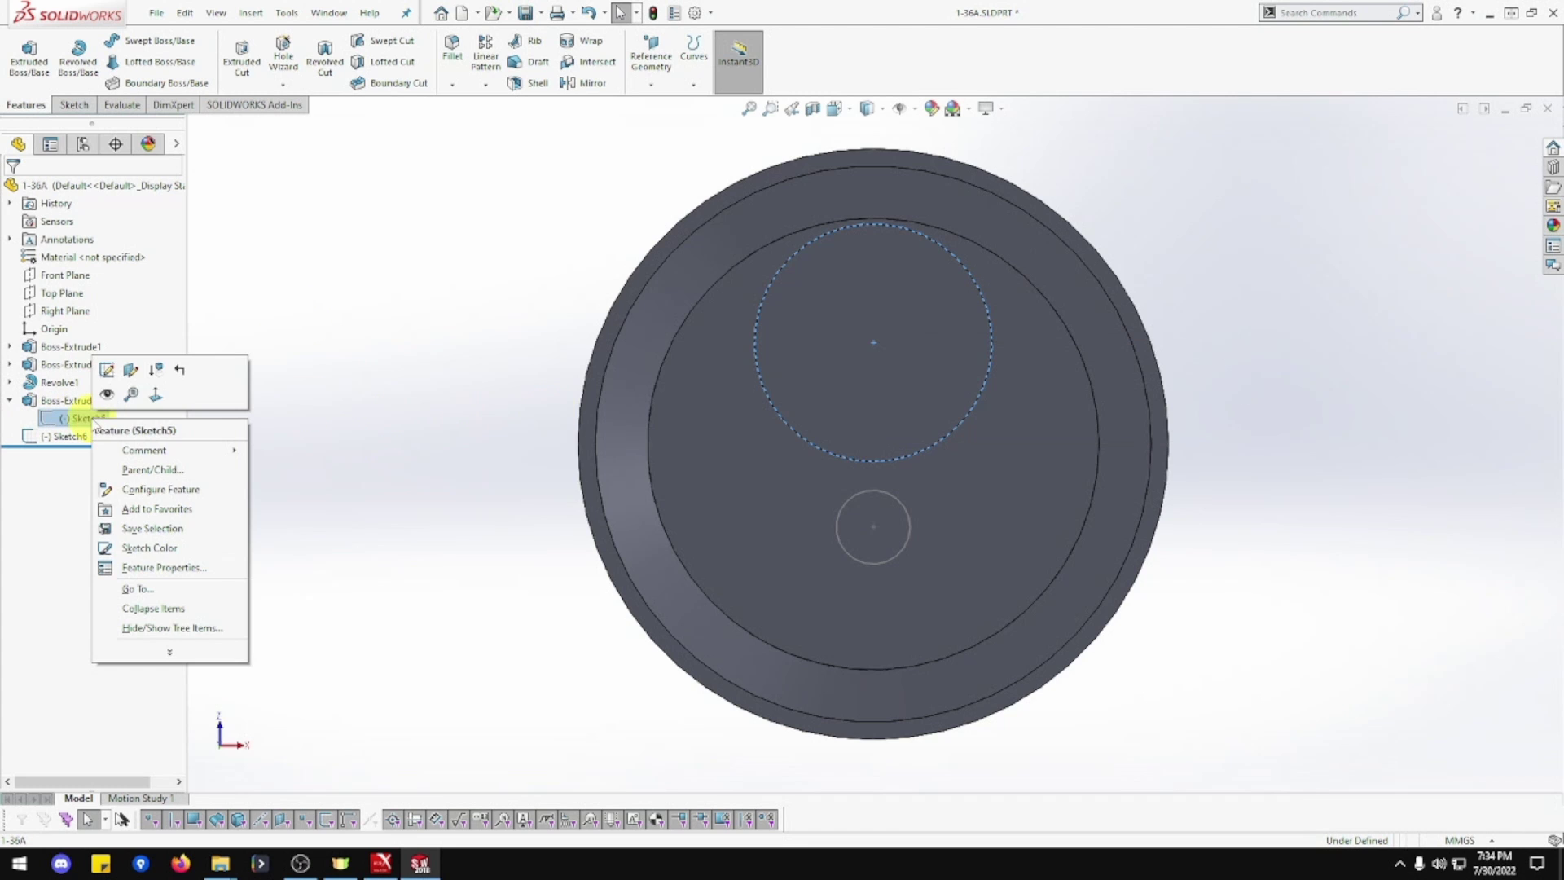
left_click(107, 371)
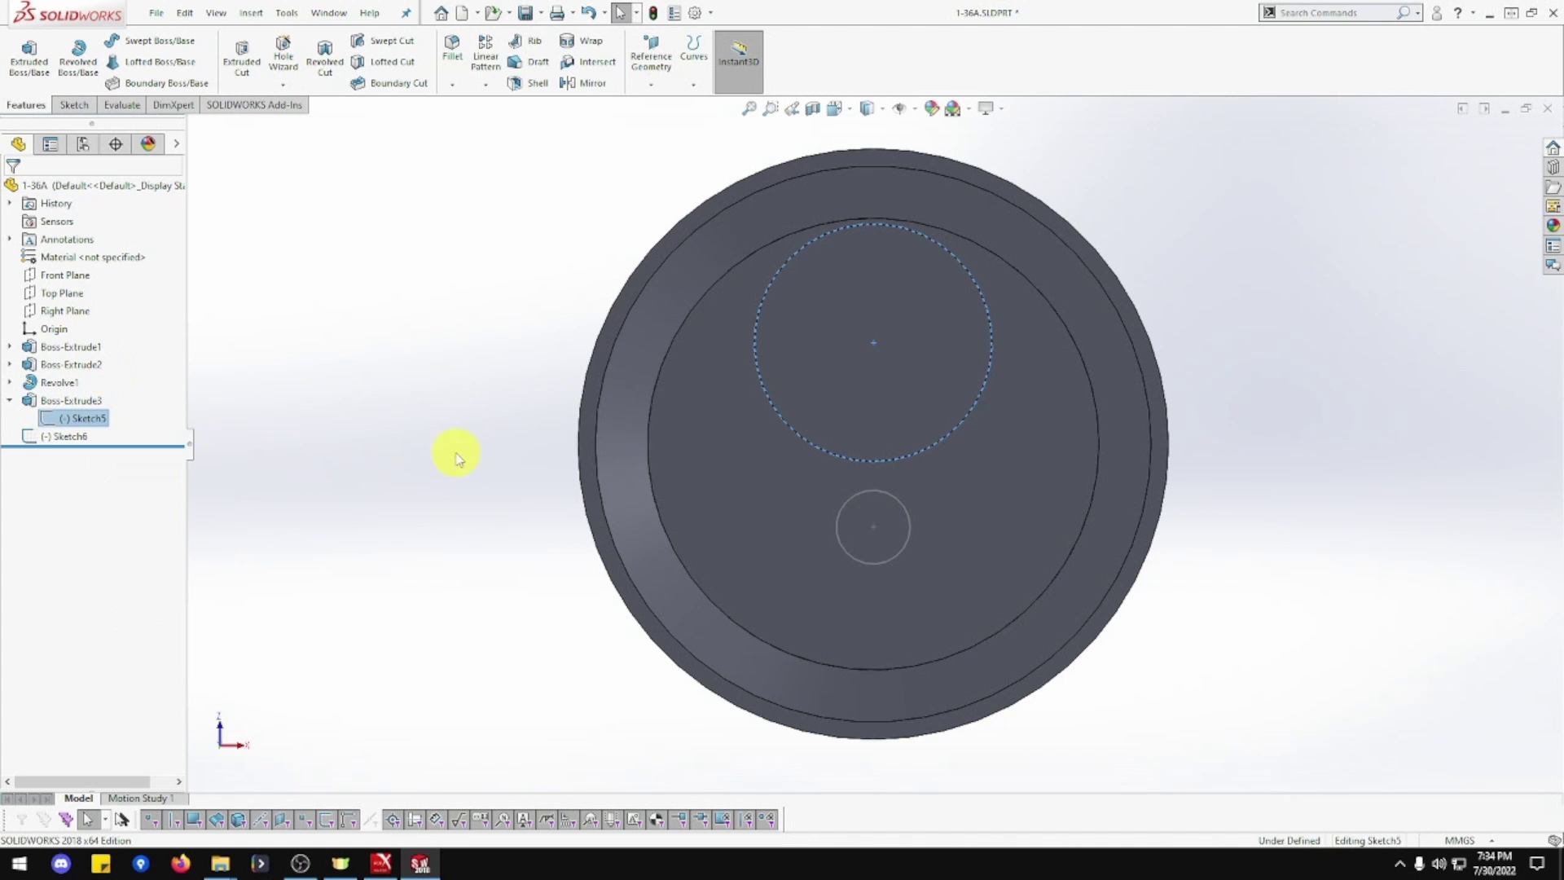
left_click(875, 342)
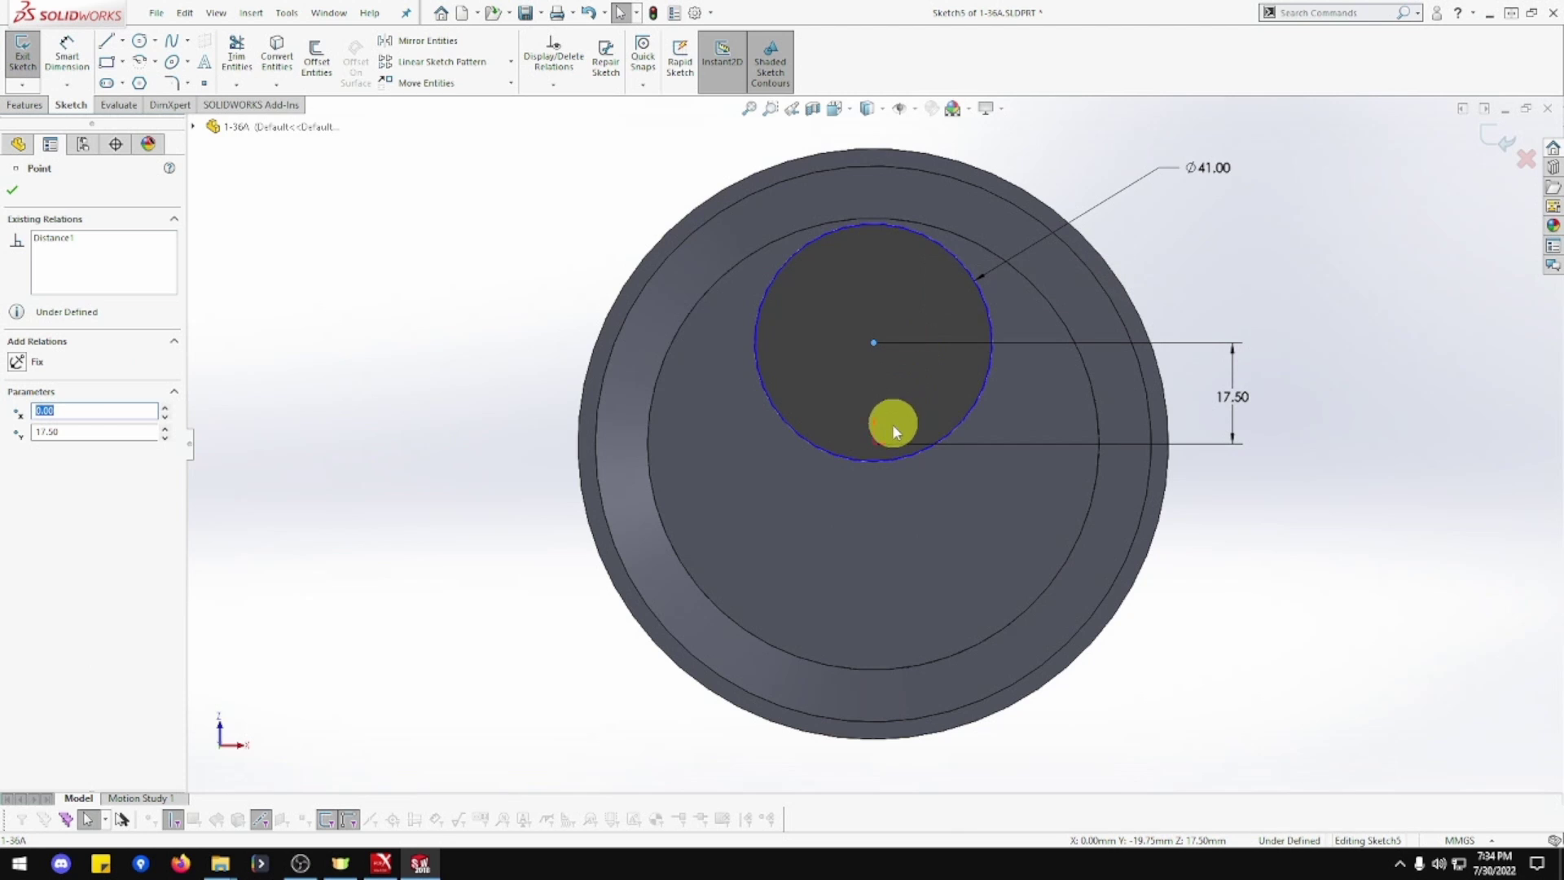
left_click(874, 442, "ctrl")
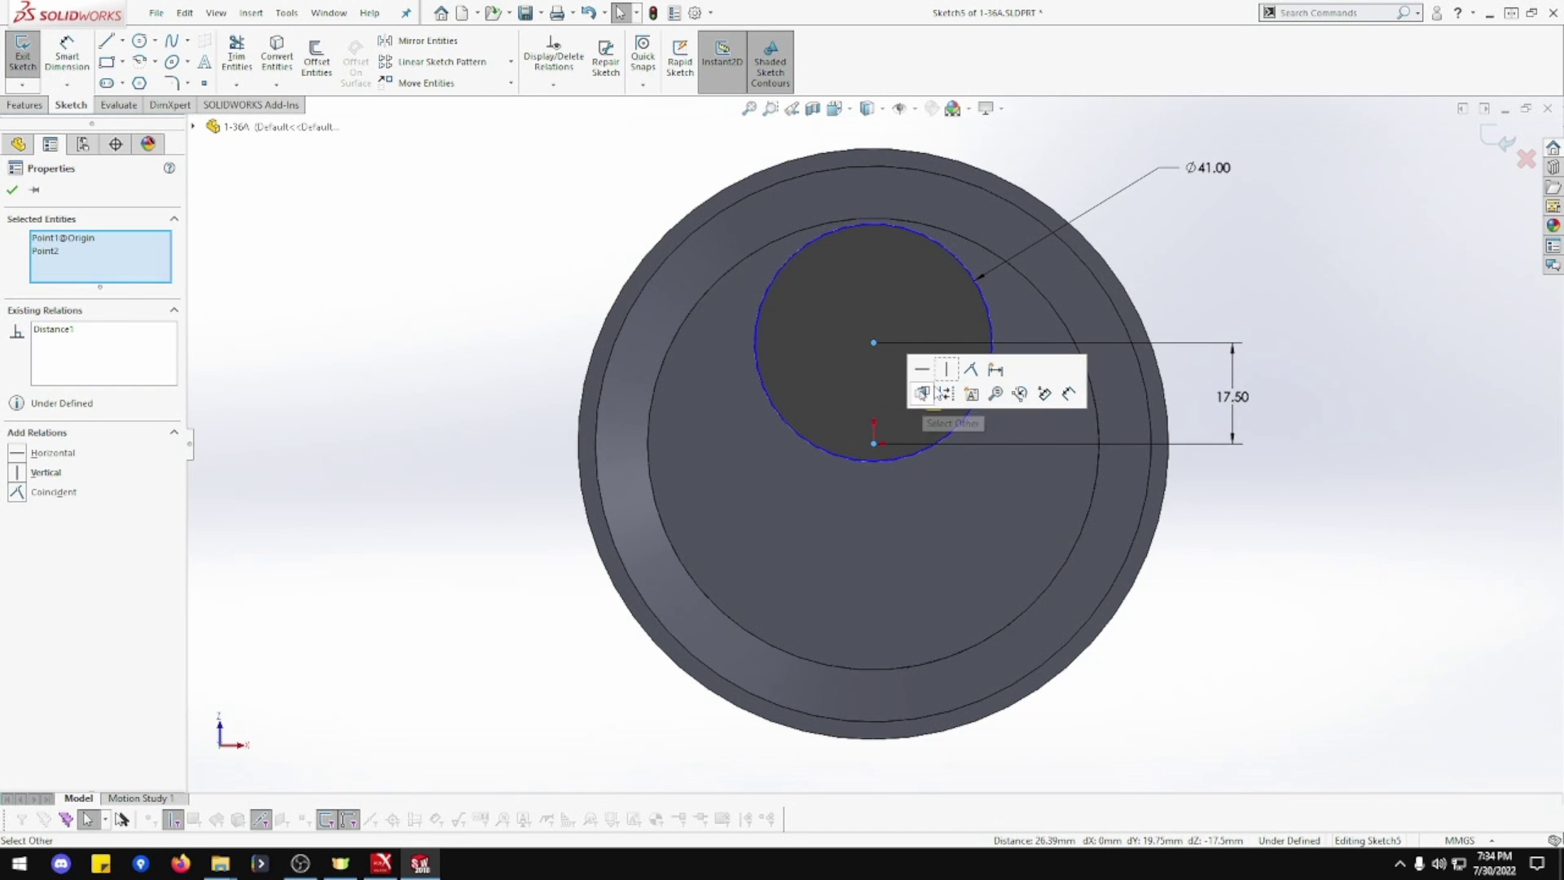
left_click(946, 370)
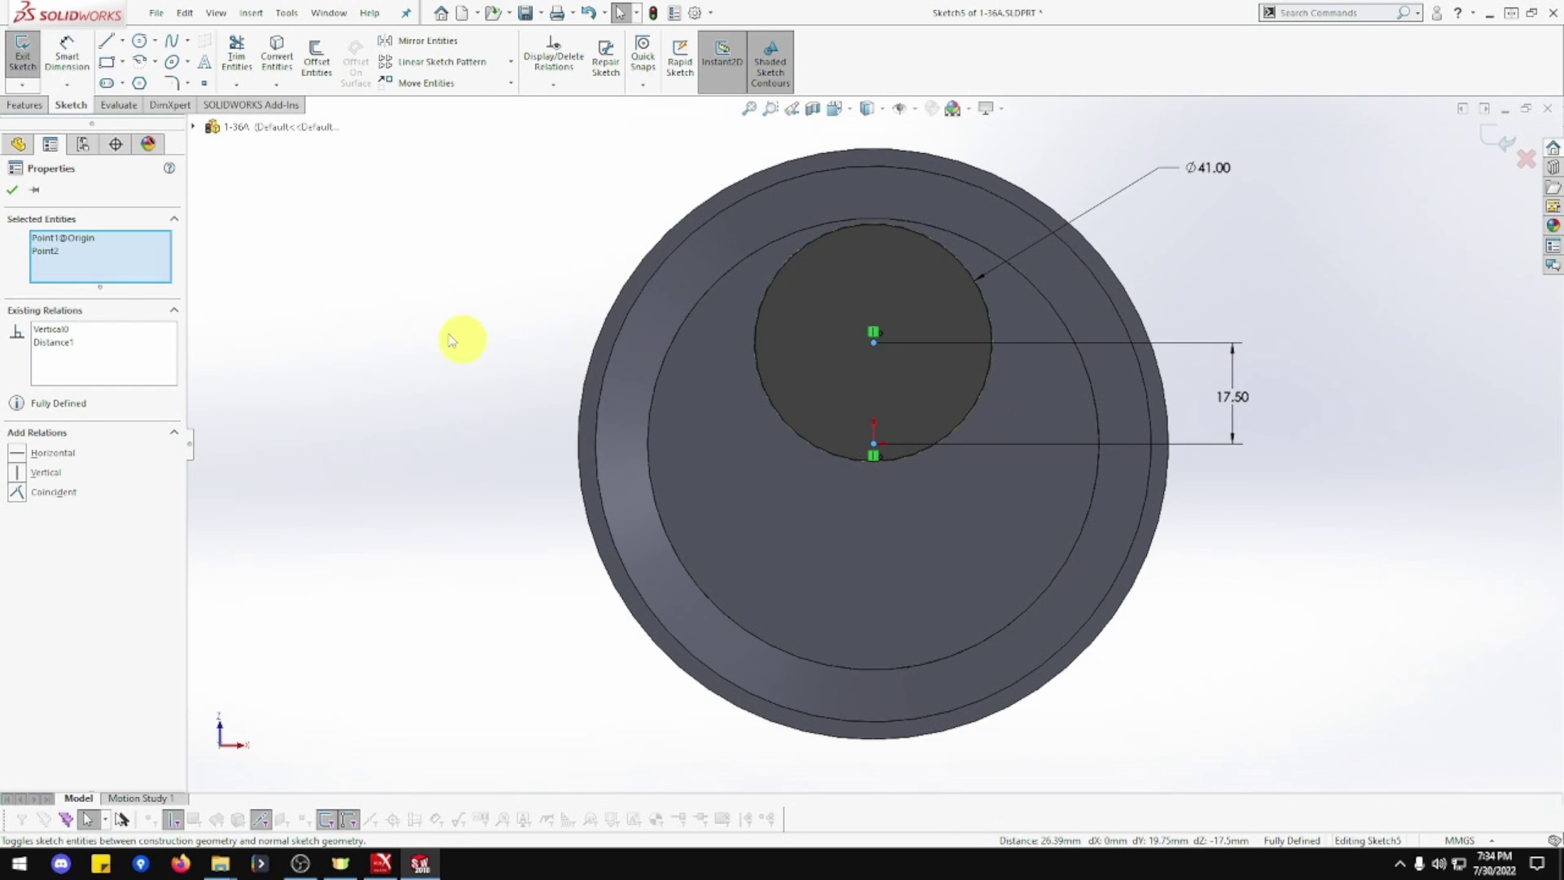
left_click(13, 192)
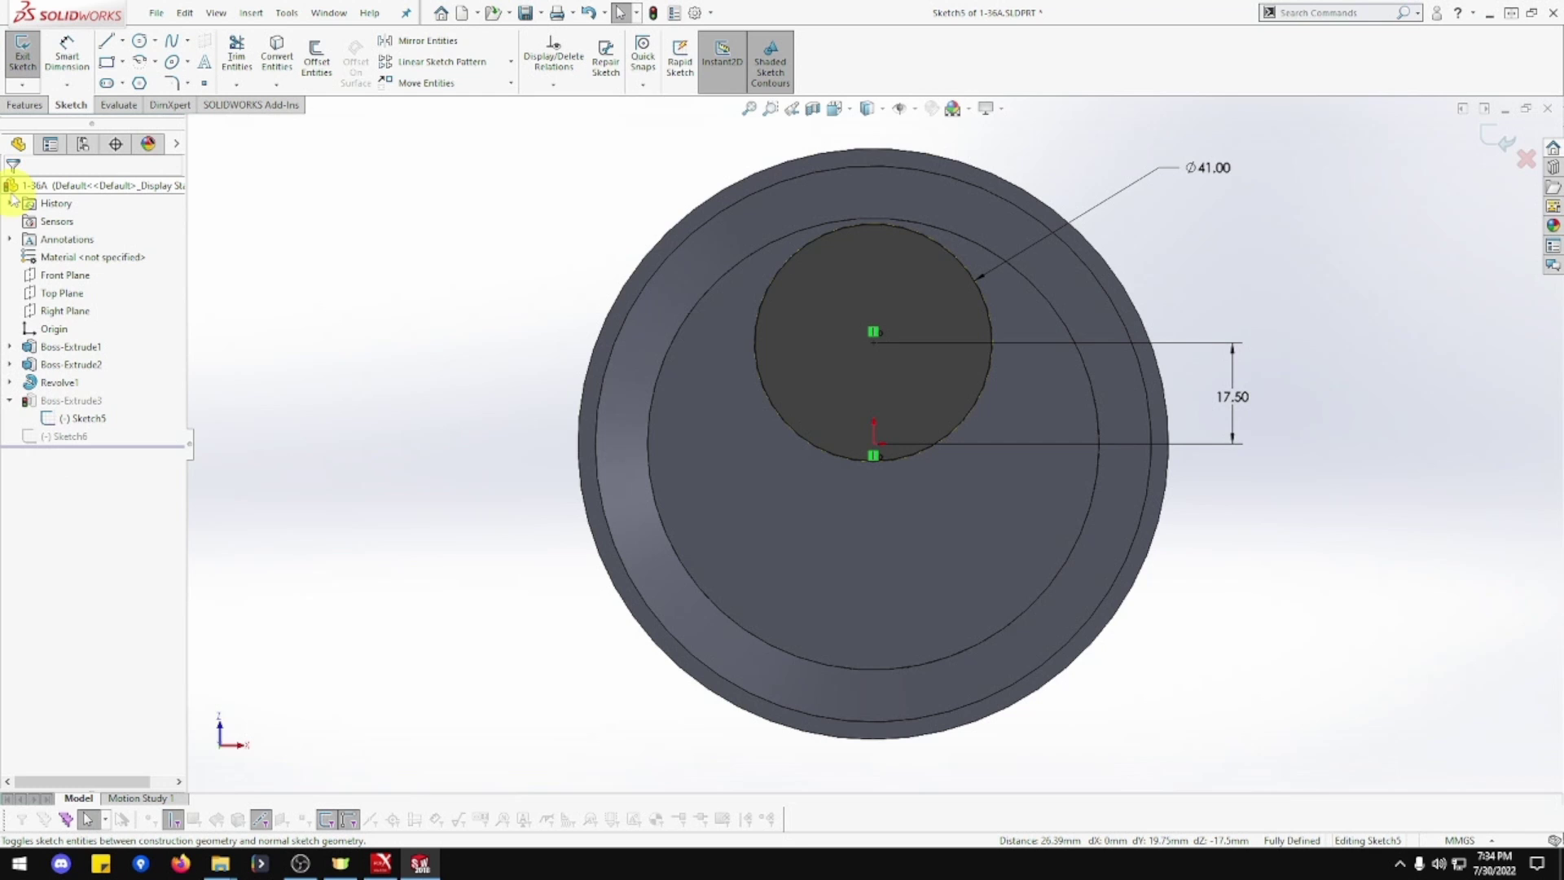
left_click(23, 53)
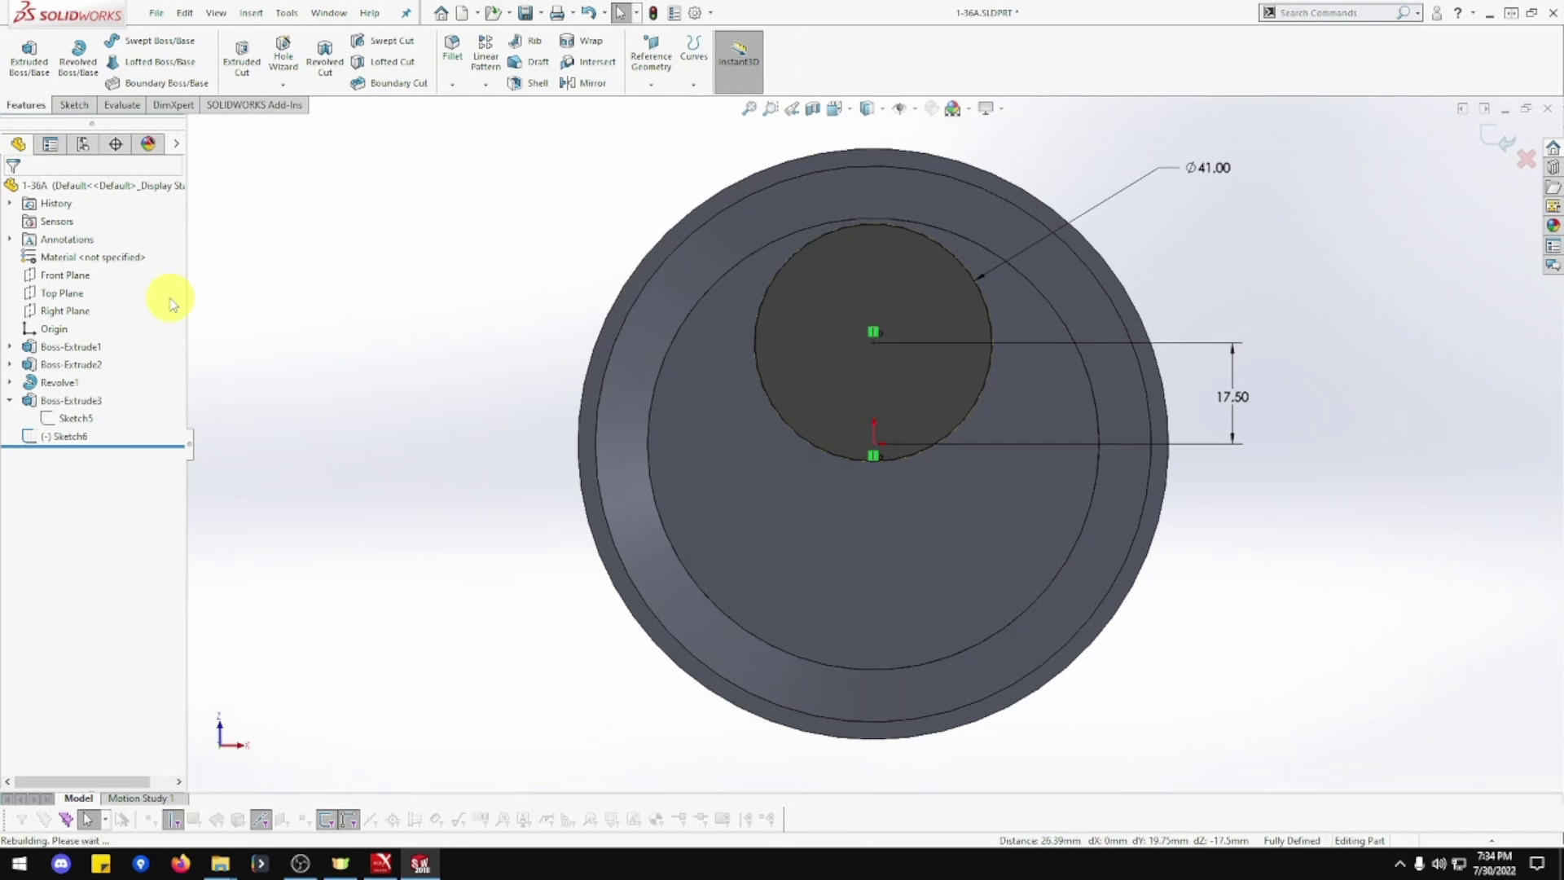
Reopen the sketch of the small lower circle and dimension the circle's diameter to 22 mm, placing the dimension outside the disc
middle_click_drag(336, 407, 388, 405)
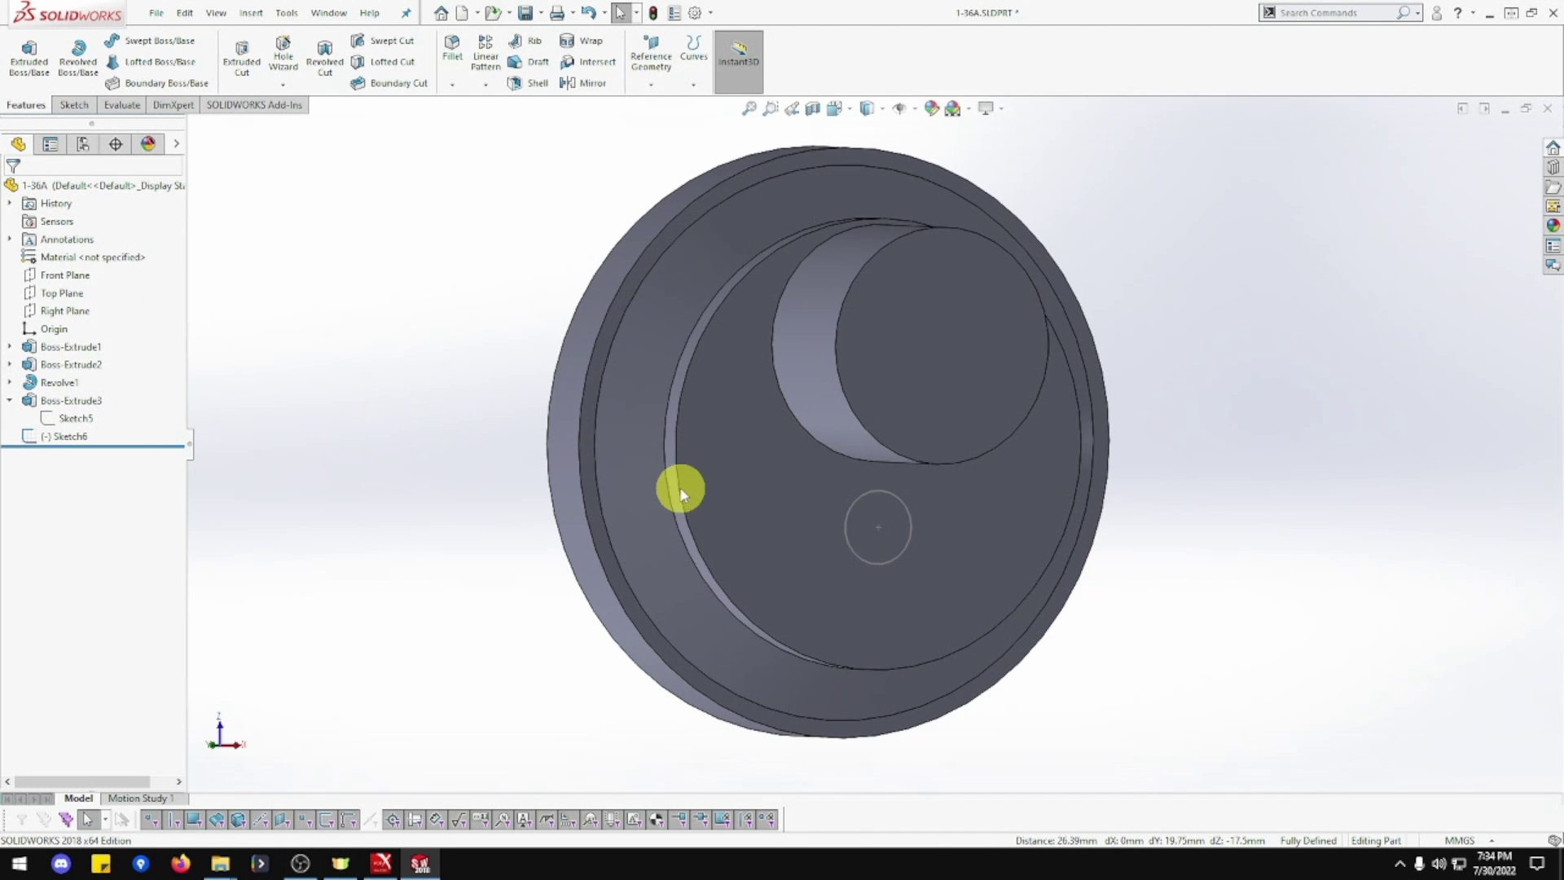
right_click(738, 494)
left_click(851, 471)
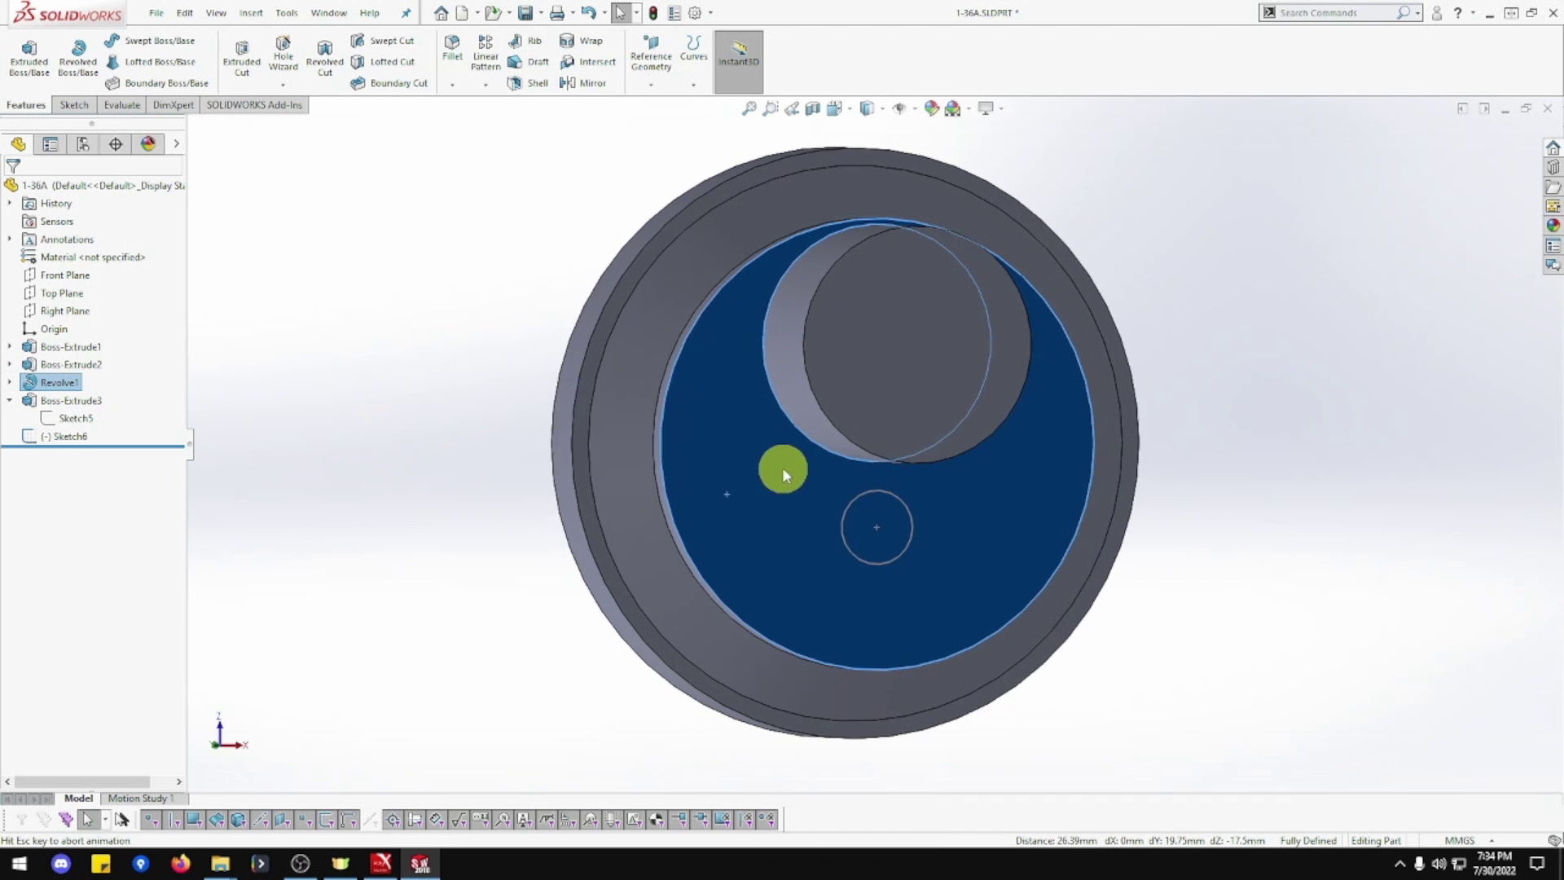
left_click(11, 403)
left_click(49, 421)
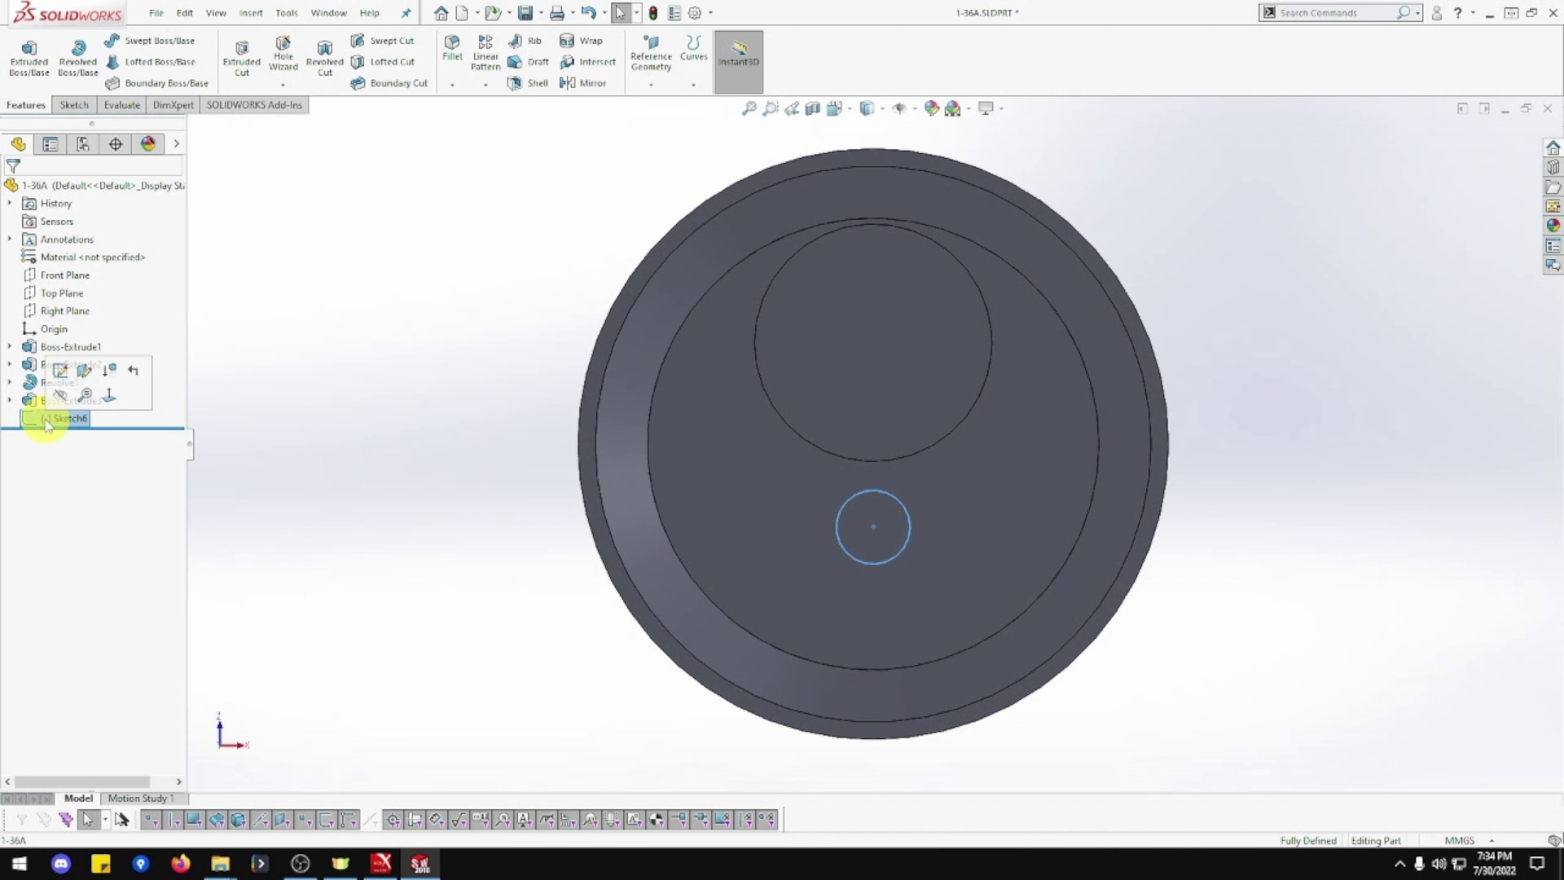
left_click(59, 370)
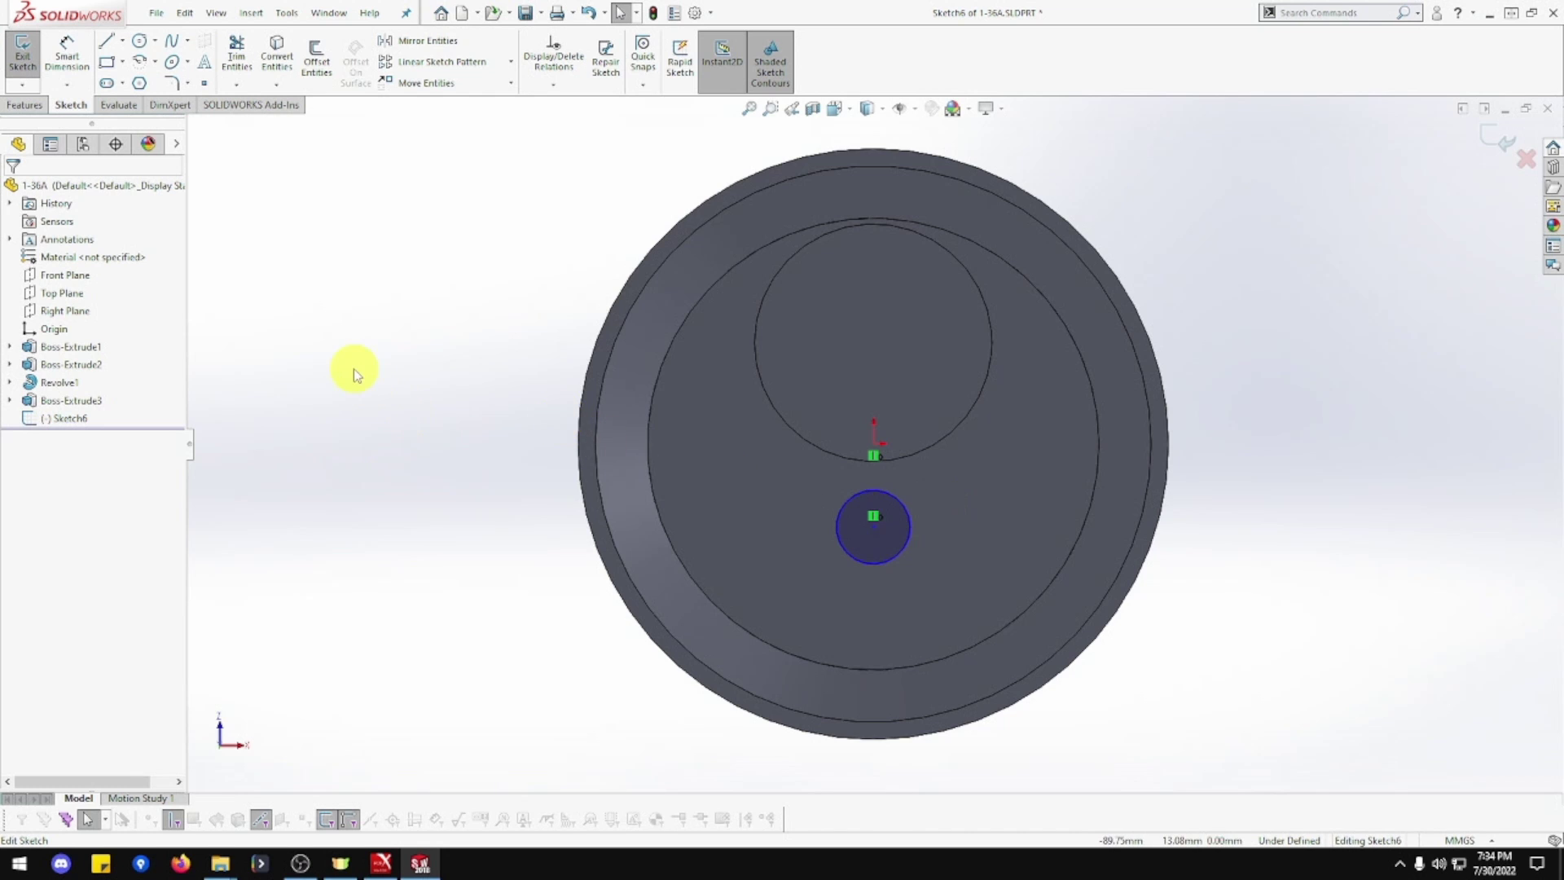
left_click(68, 55)
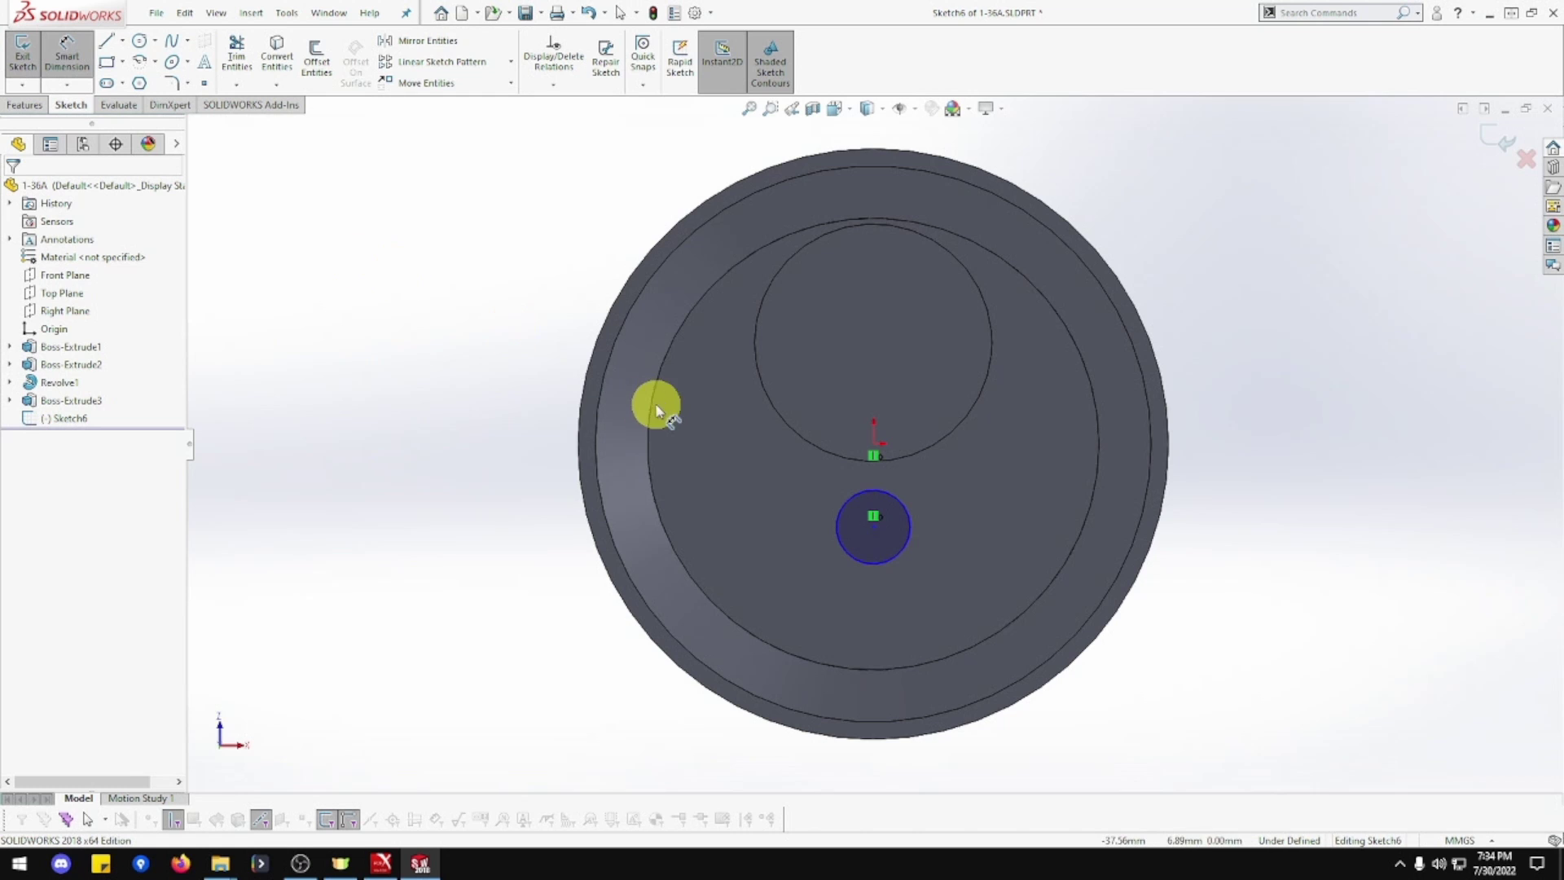
left_click(909, 518)
left_click(1252, 332)
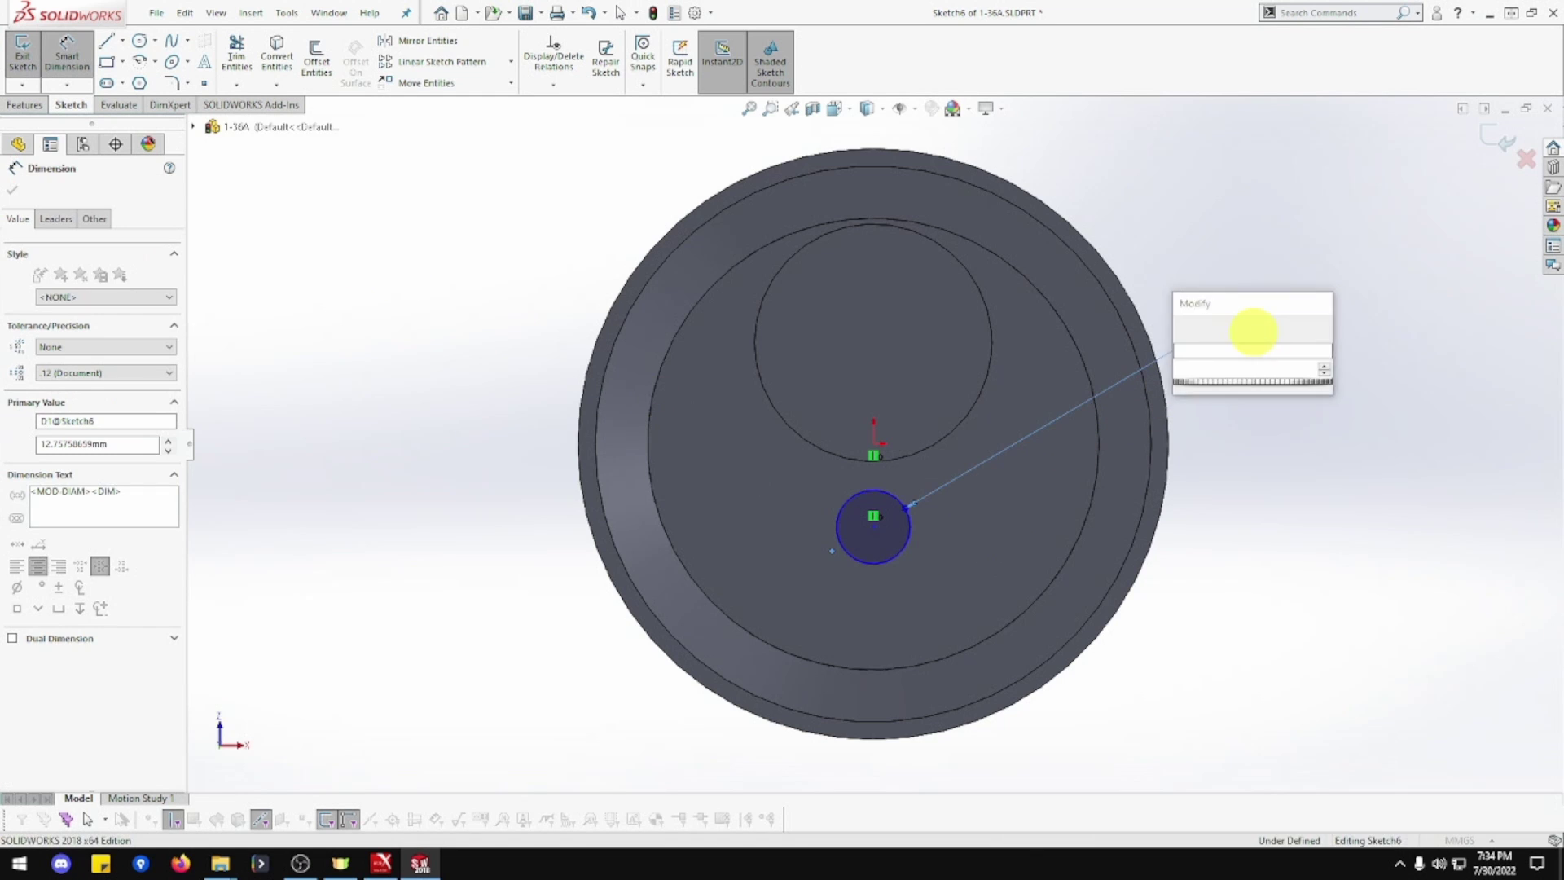
type("22")
key("Return")
left_click_drag(1258, 323, 1230, 737)
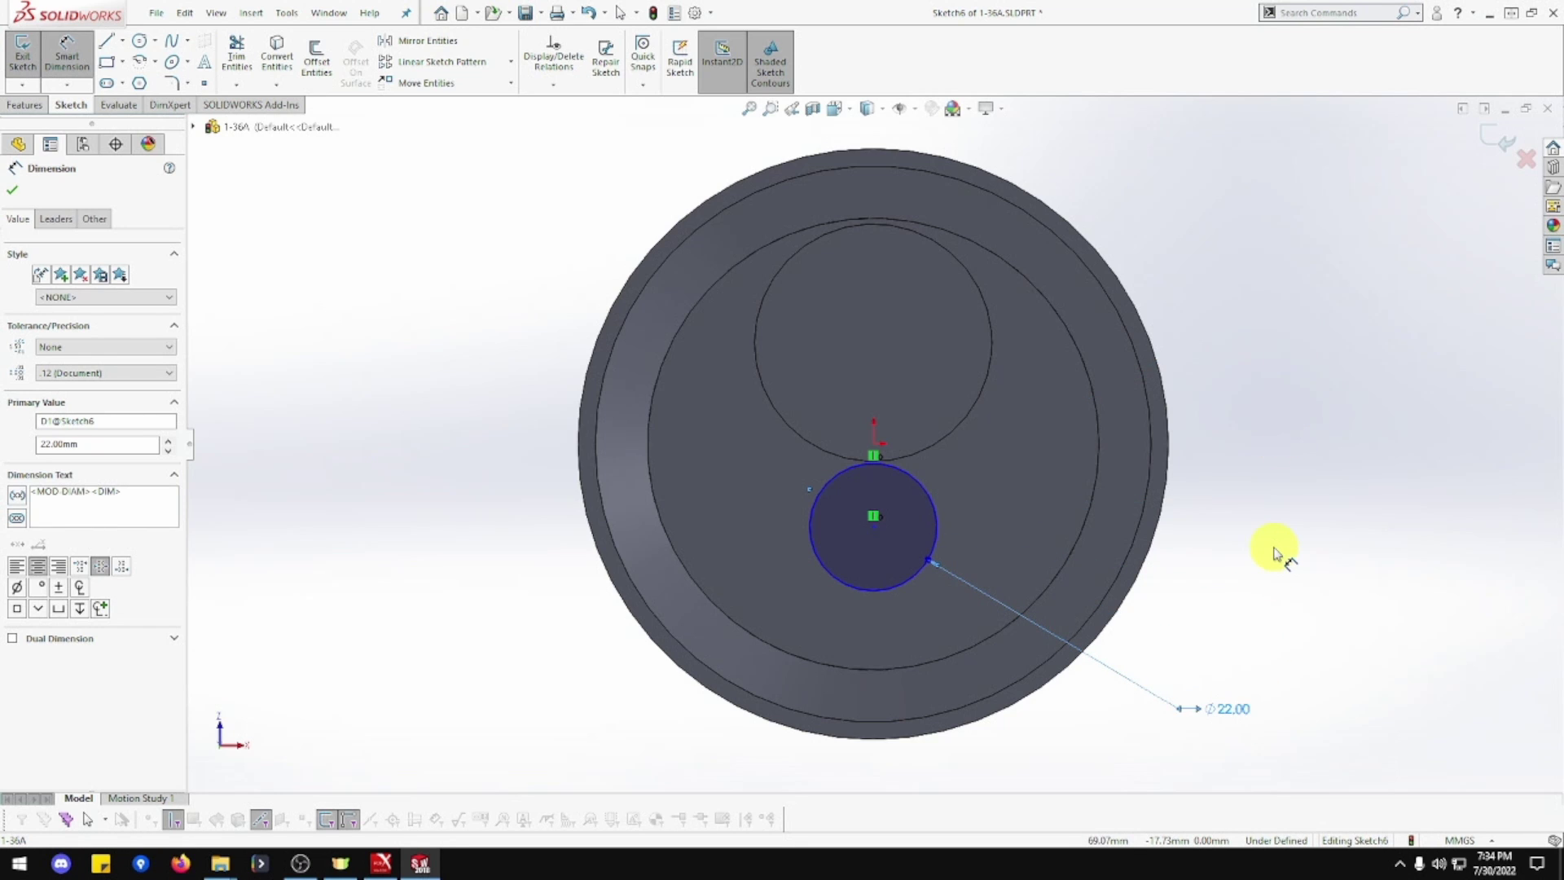
Dimension the vertical distance from the origin to the 22 mm circle's centre as 17.5 mm
left_click(875, 452)
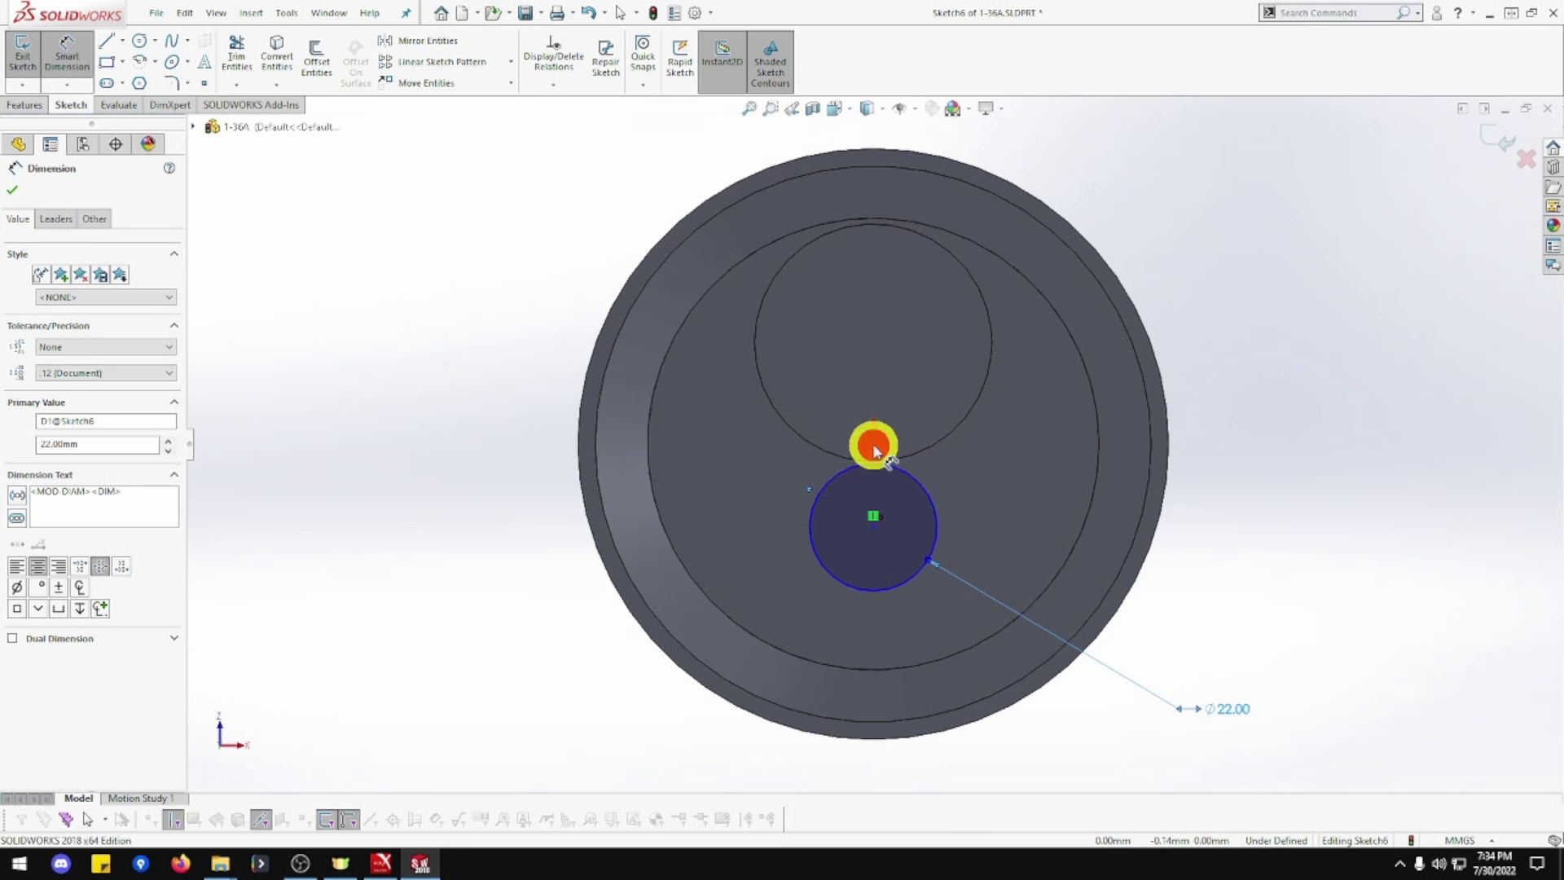
left_click(873, 536)
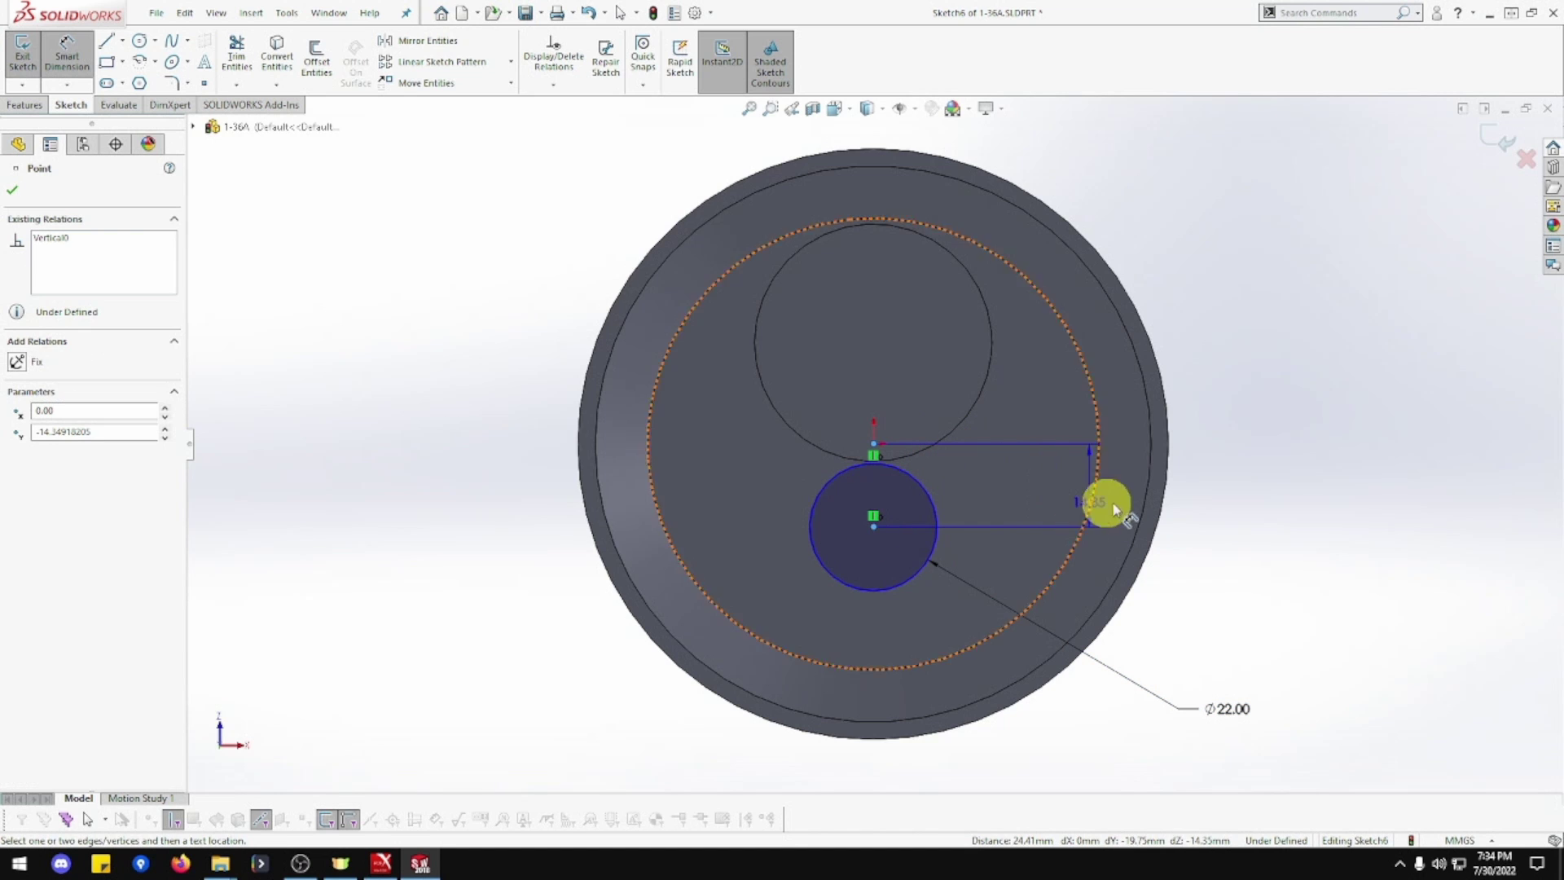
left_click(1251, 501)
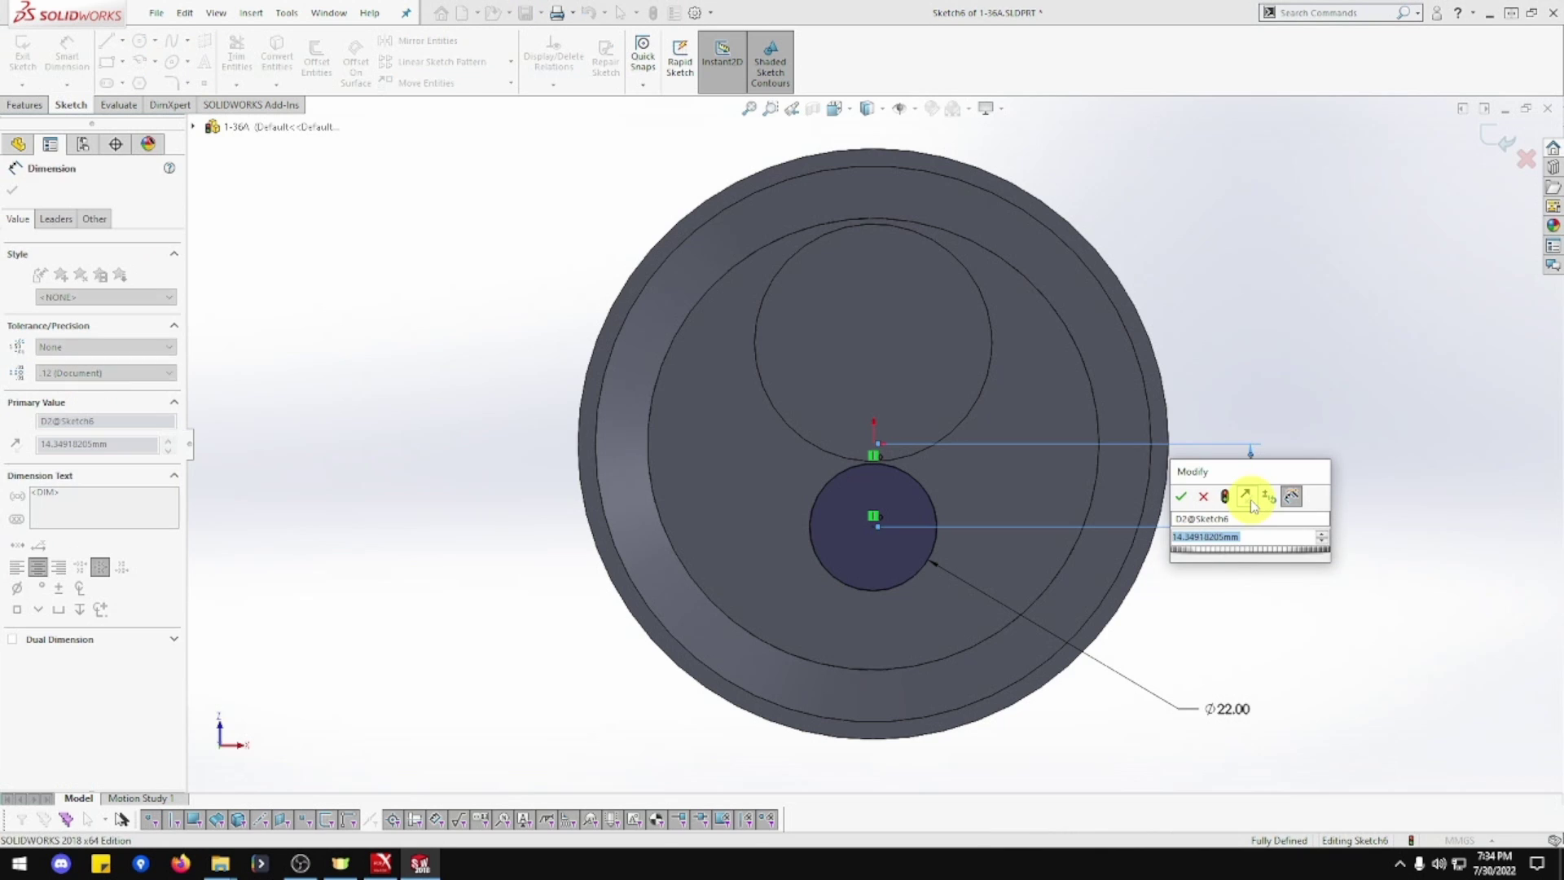
key("Return")
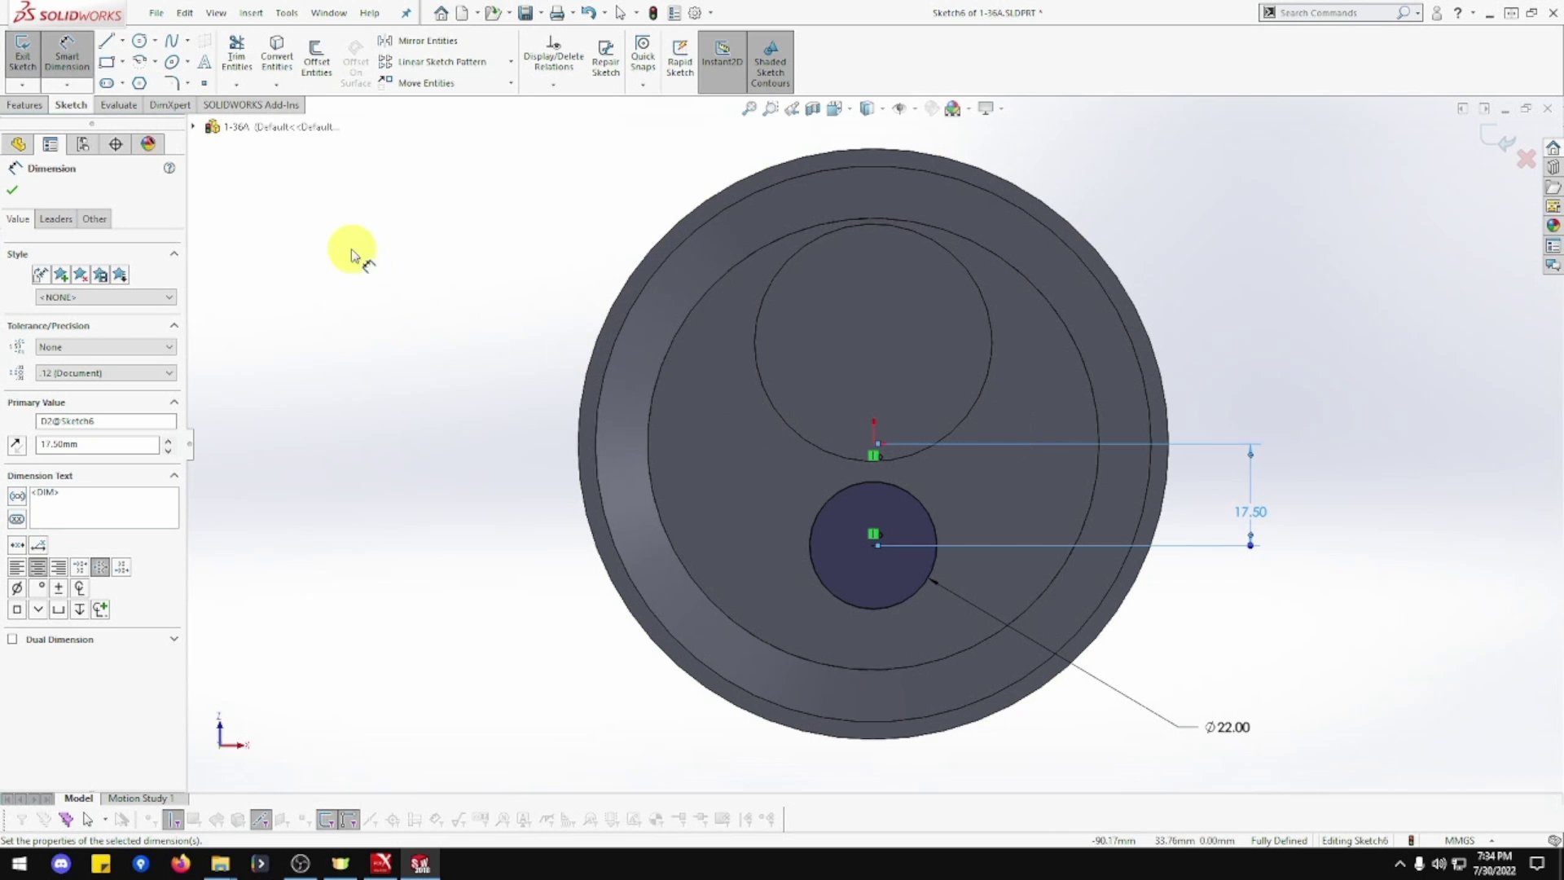
Extrude the 22 mm circle as a blind boss 25 mm deep, merged with the disc
left_click(37, 106)
left_click(29, 54)
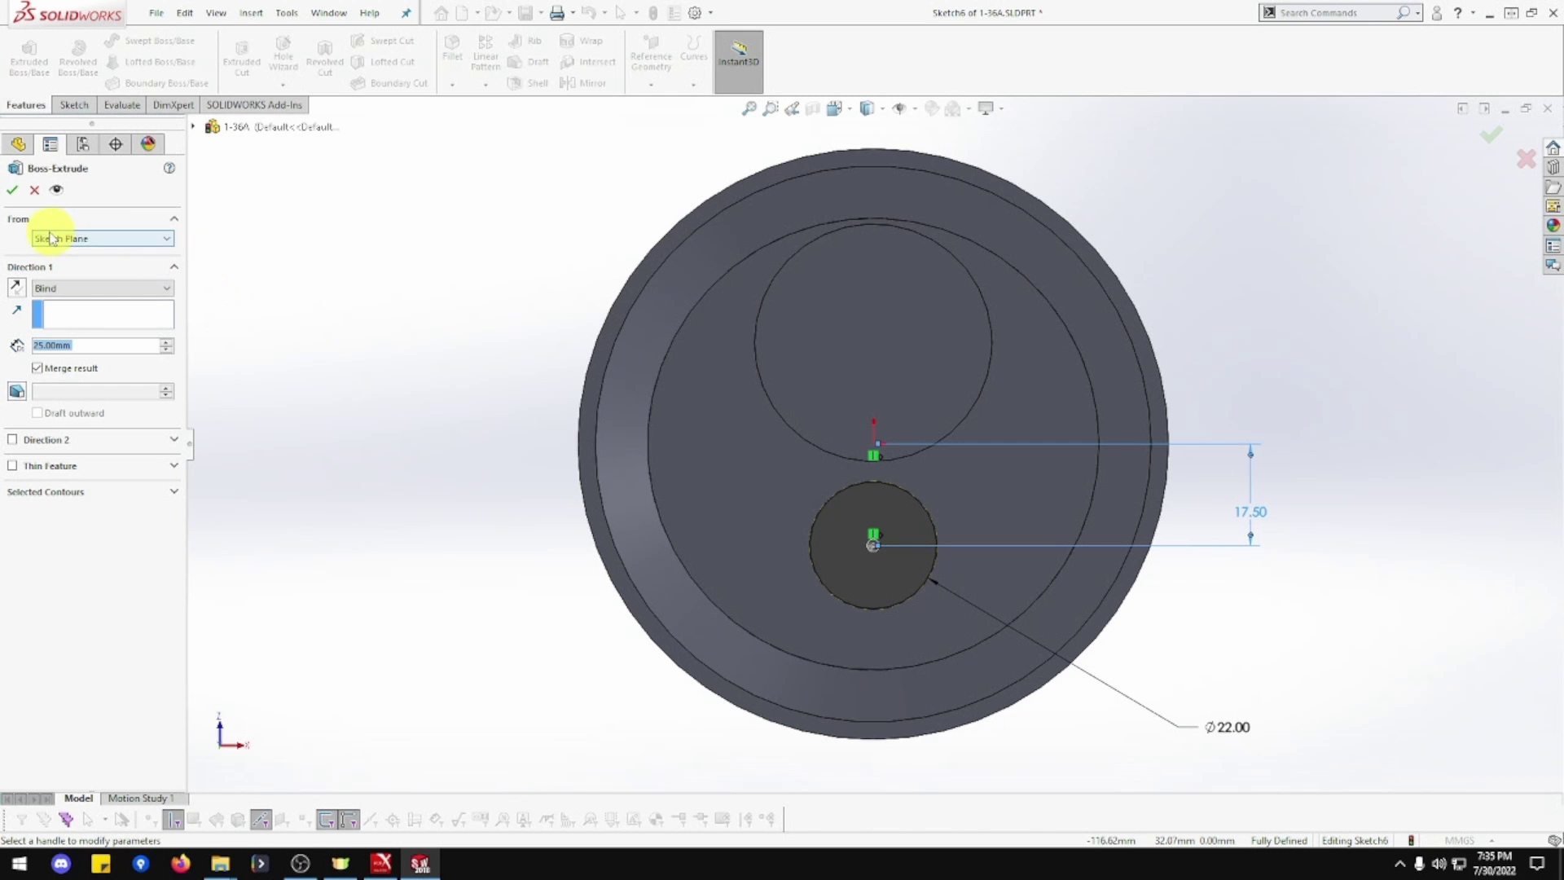
left_click(12, 190)
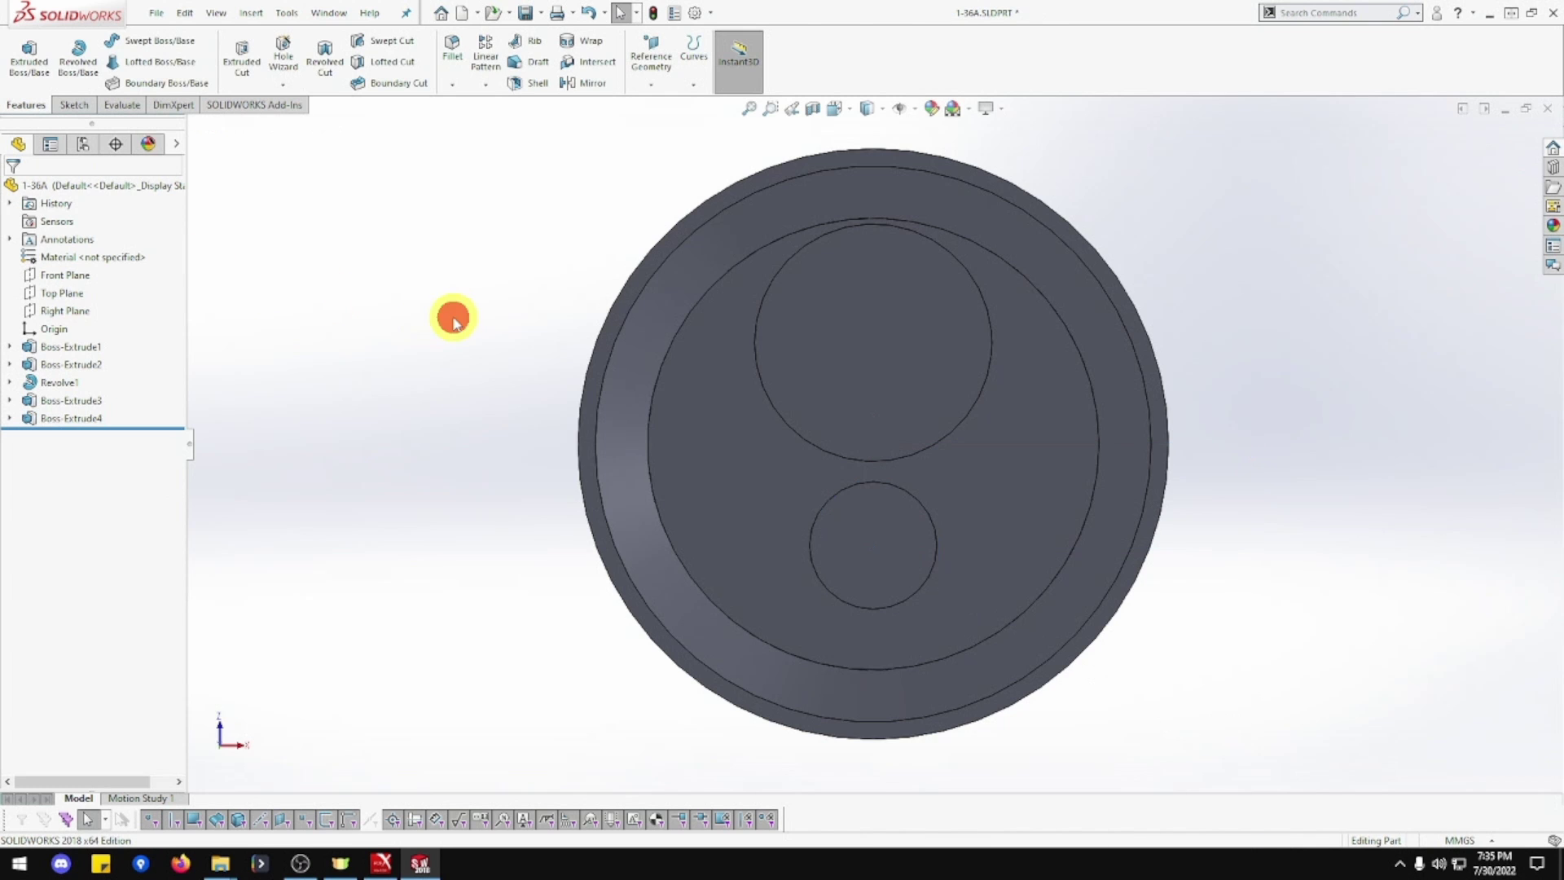
On the Front Plane, sketch a closed trapezoid from the disc's top edge to its axis, about 45 mm wide on top, 34 mm below and 17 mm deep
middle_click_drag(458, 326, 312, 431)
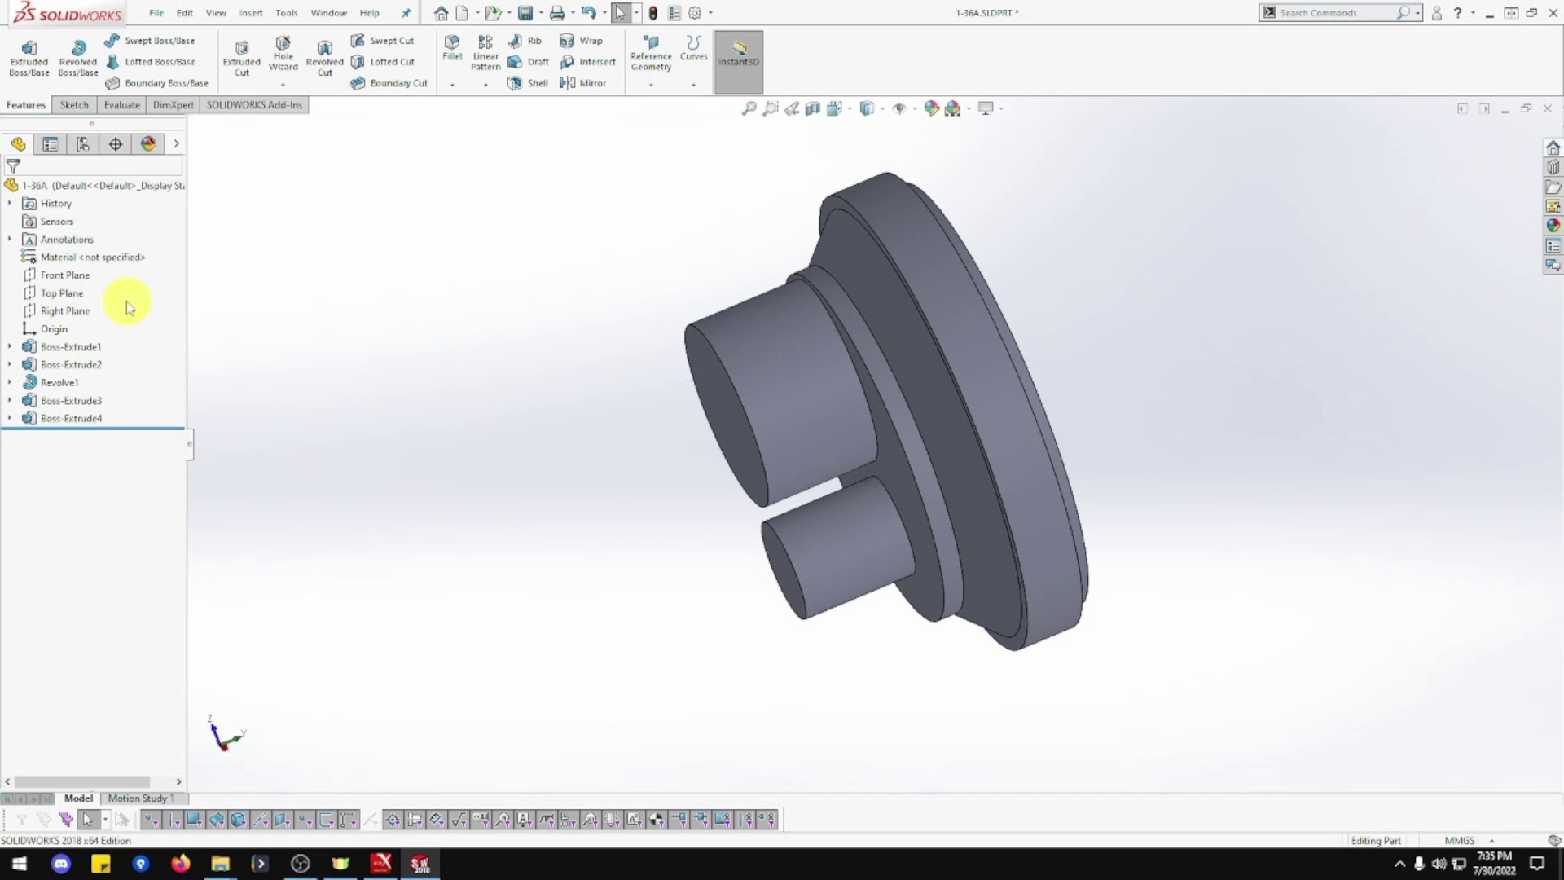
right_click(72, 277)
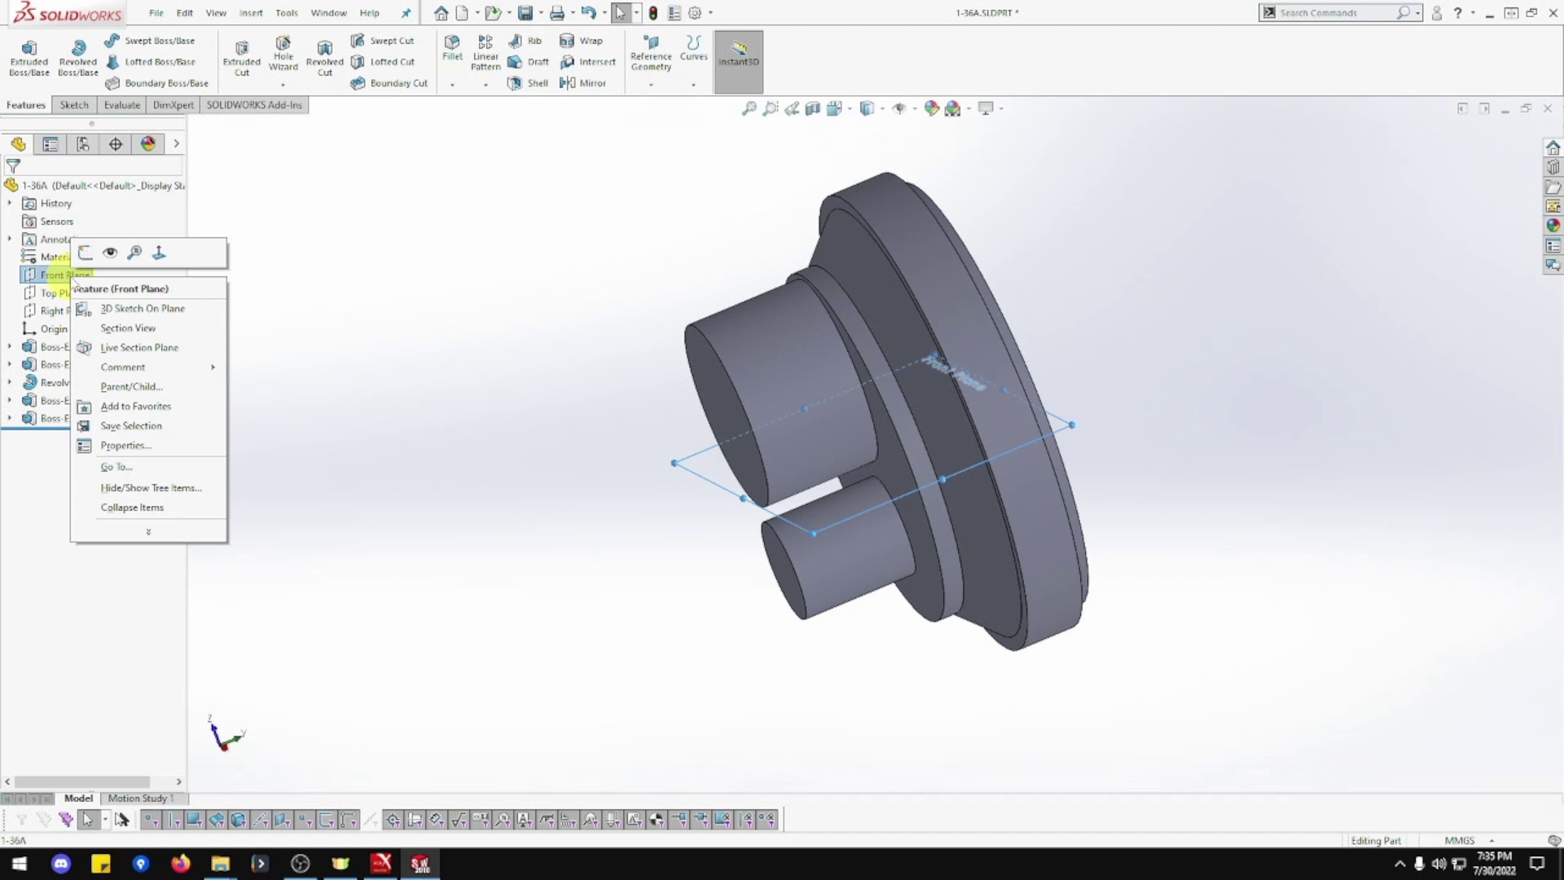
left_click(159, 252)
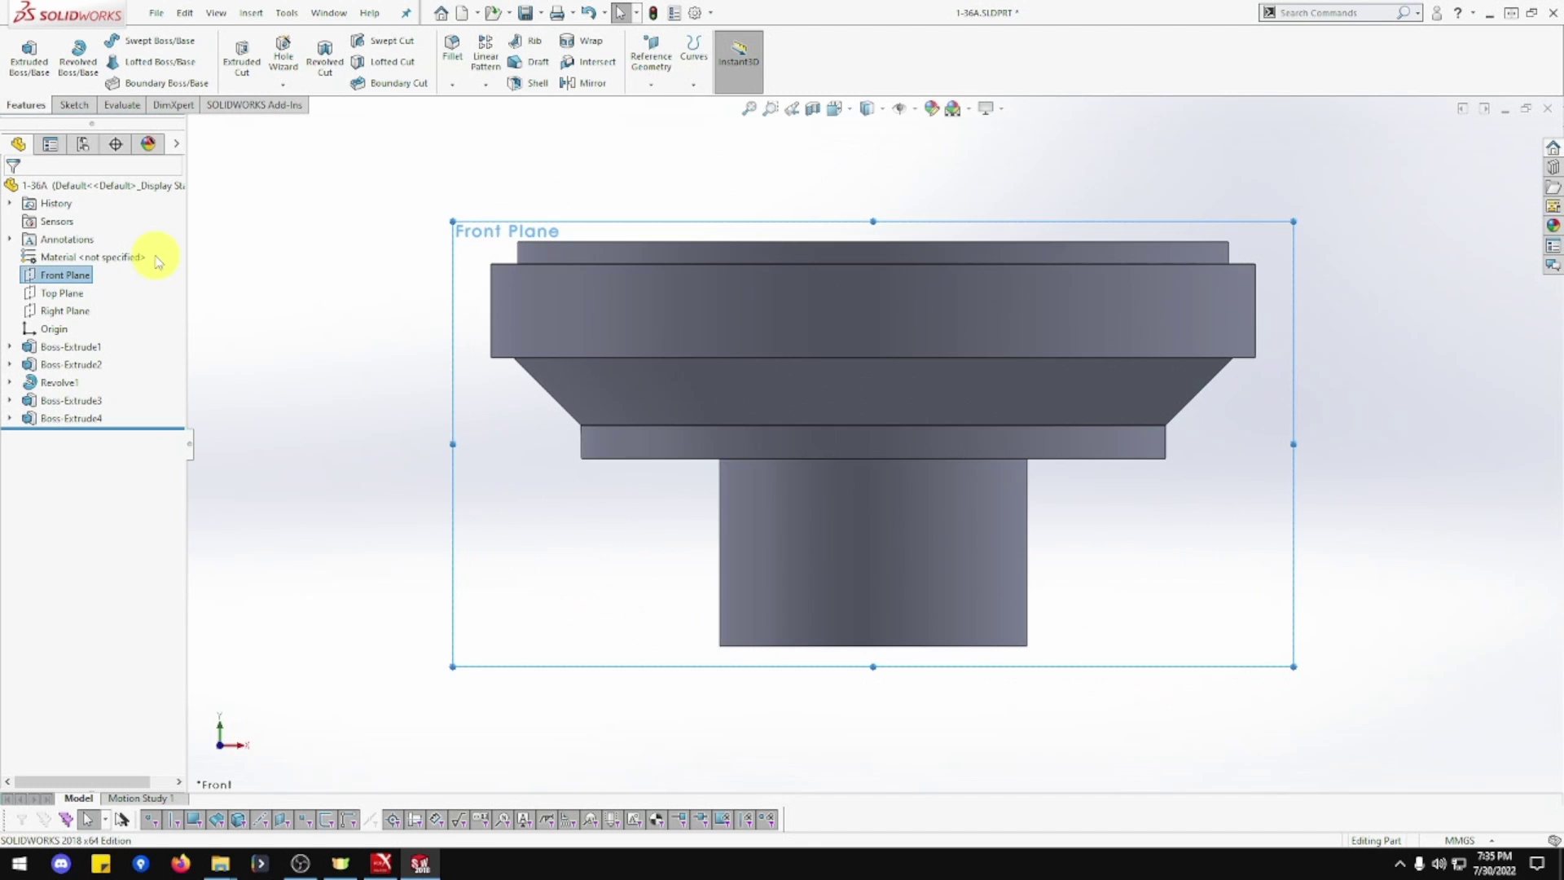
right_click(75, 276)
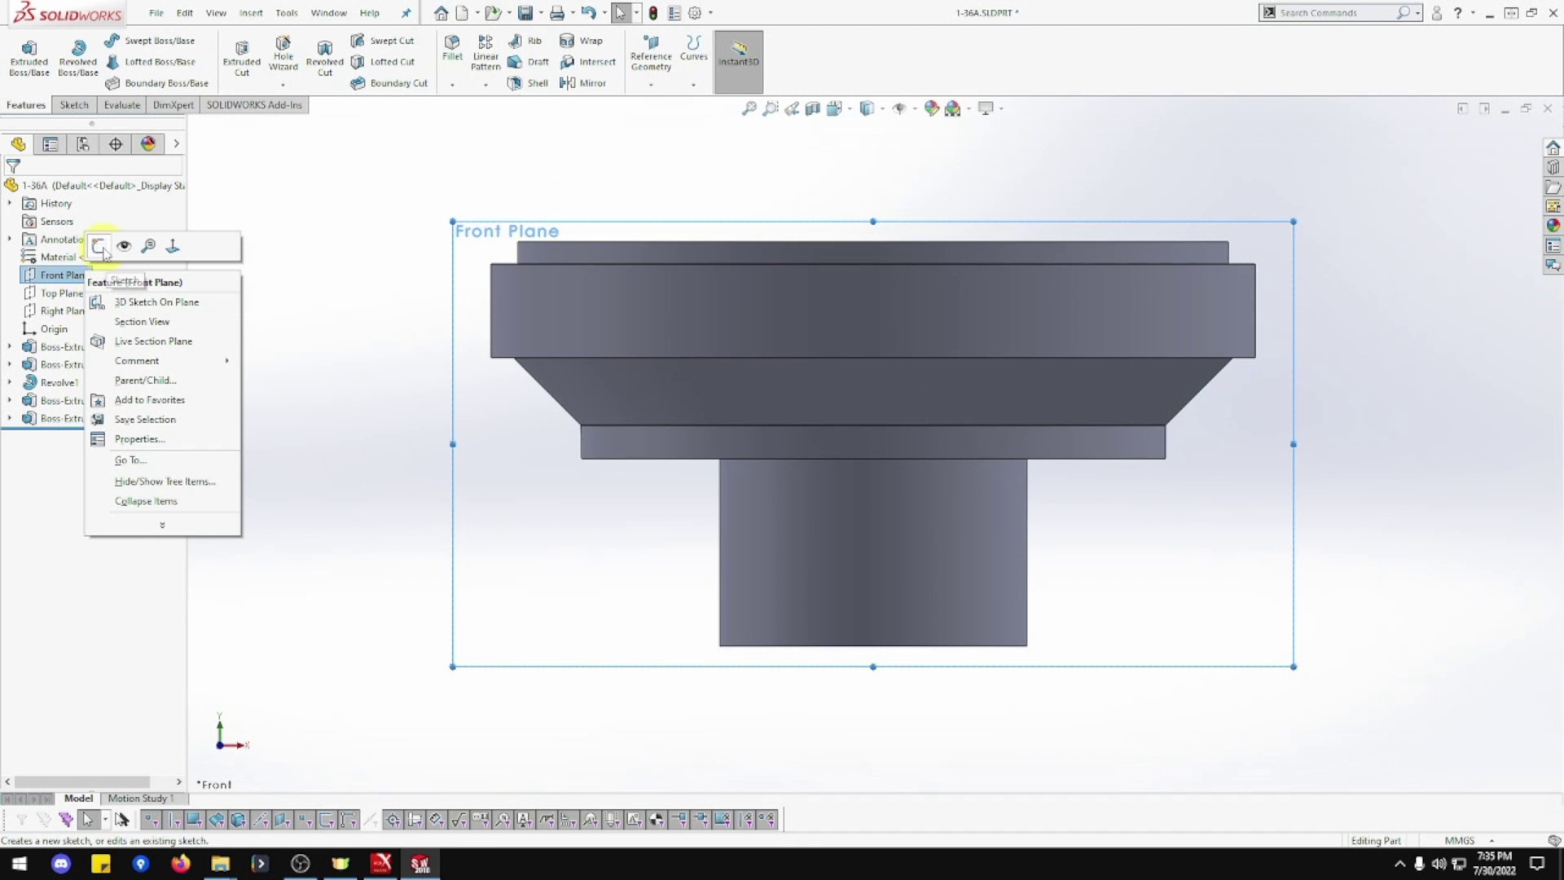
left_click(141, 253)
left_click(319, 270)
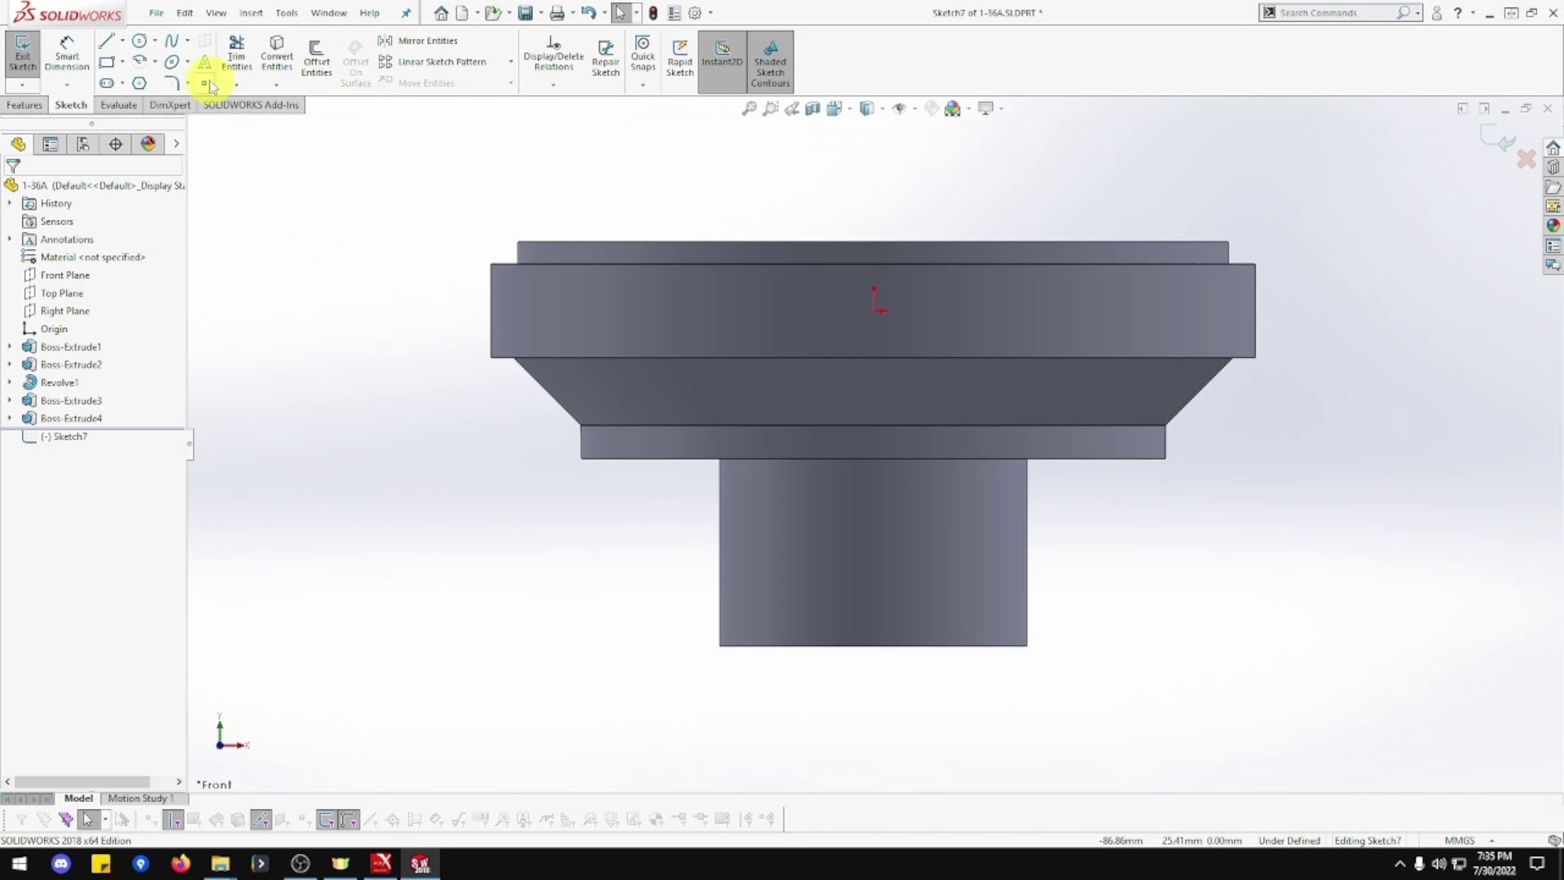
left_click(109, 41)
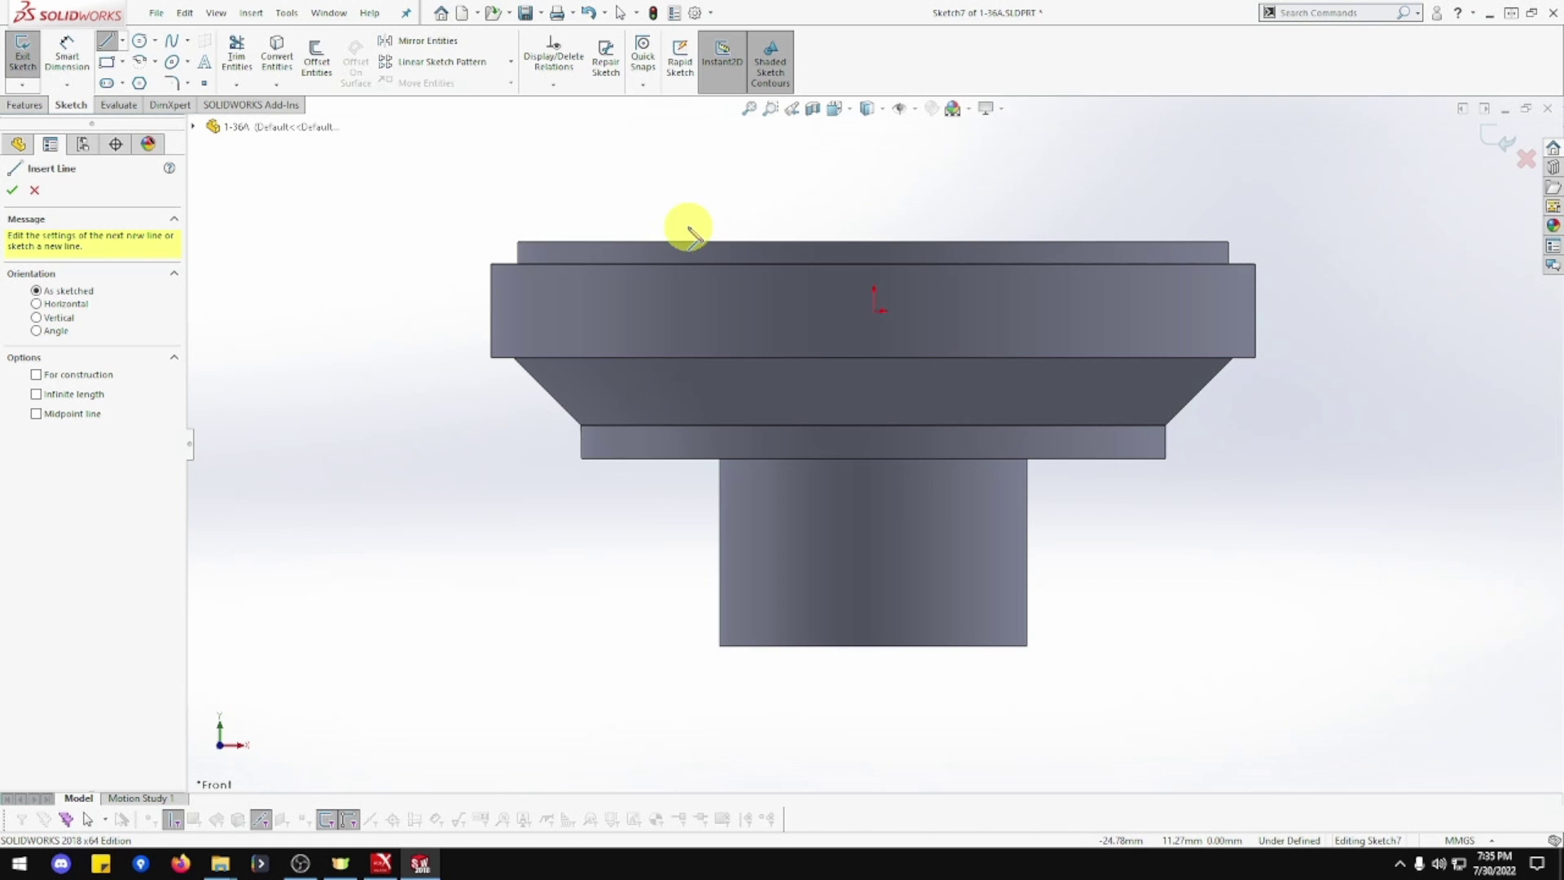
left_click(533, 242)
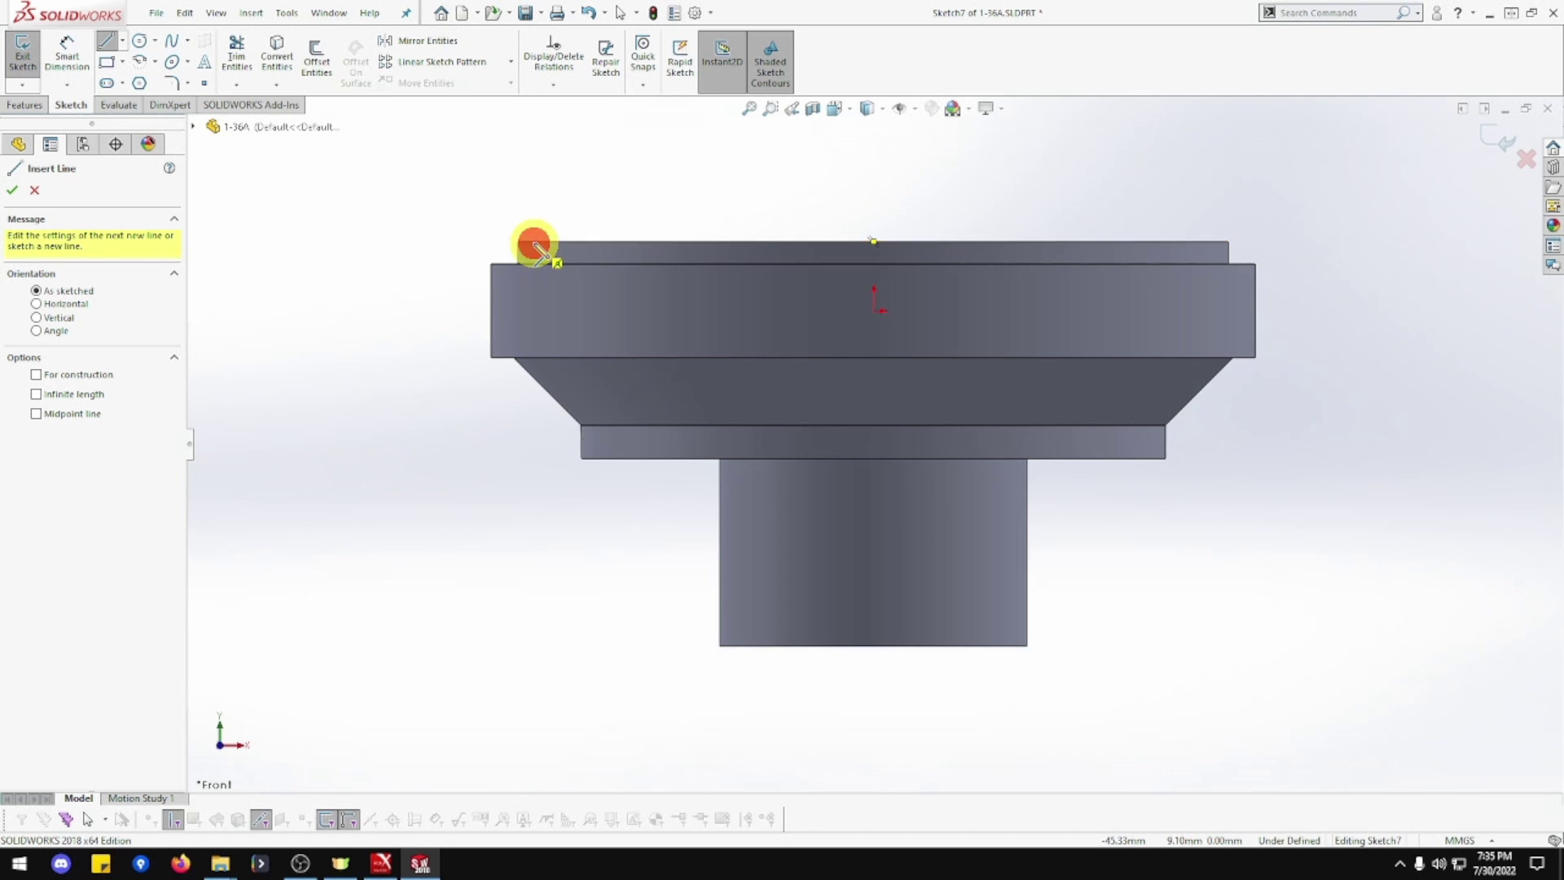
left_click(621, 369)
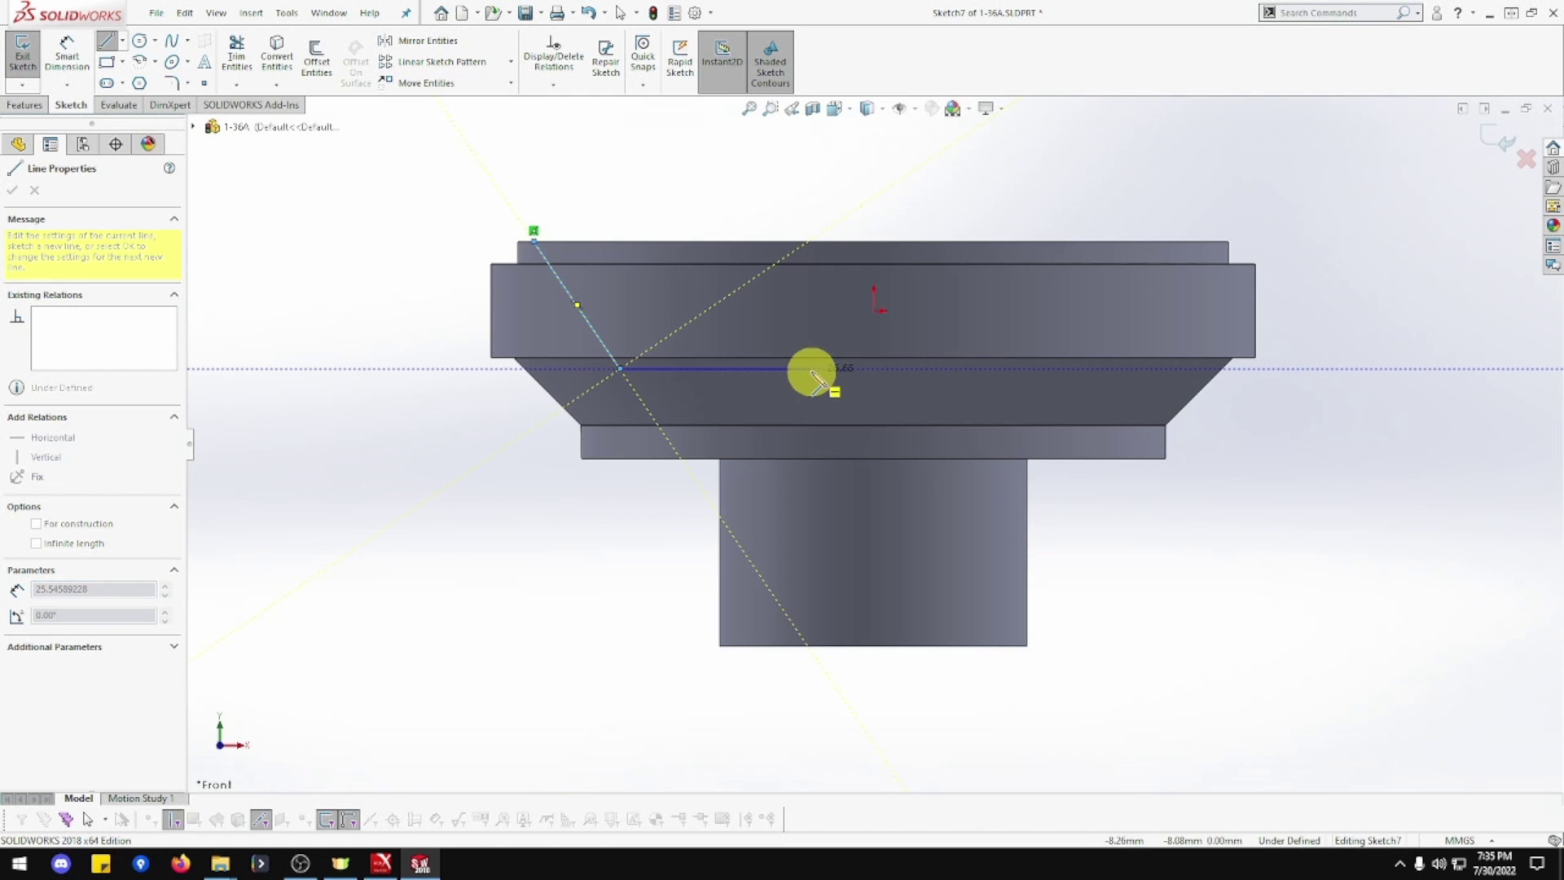
left_click(874, 369)
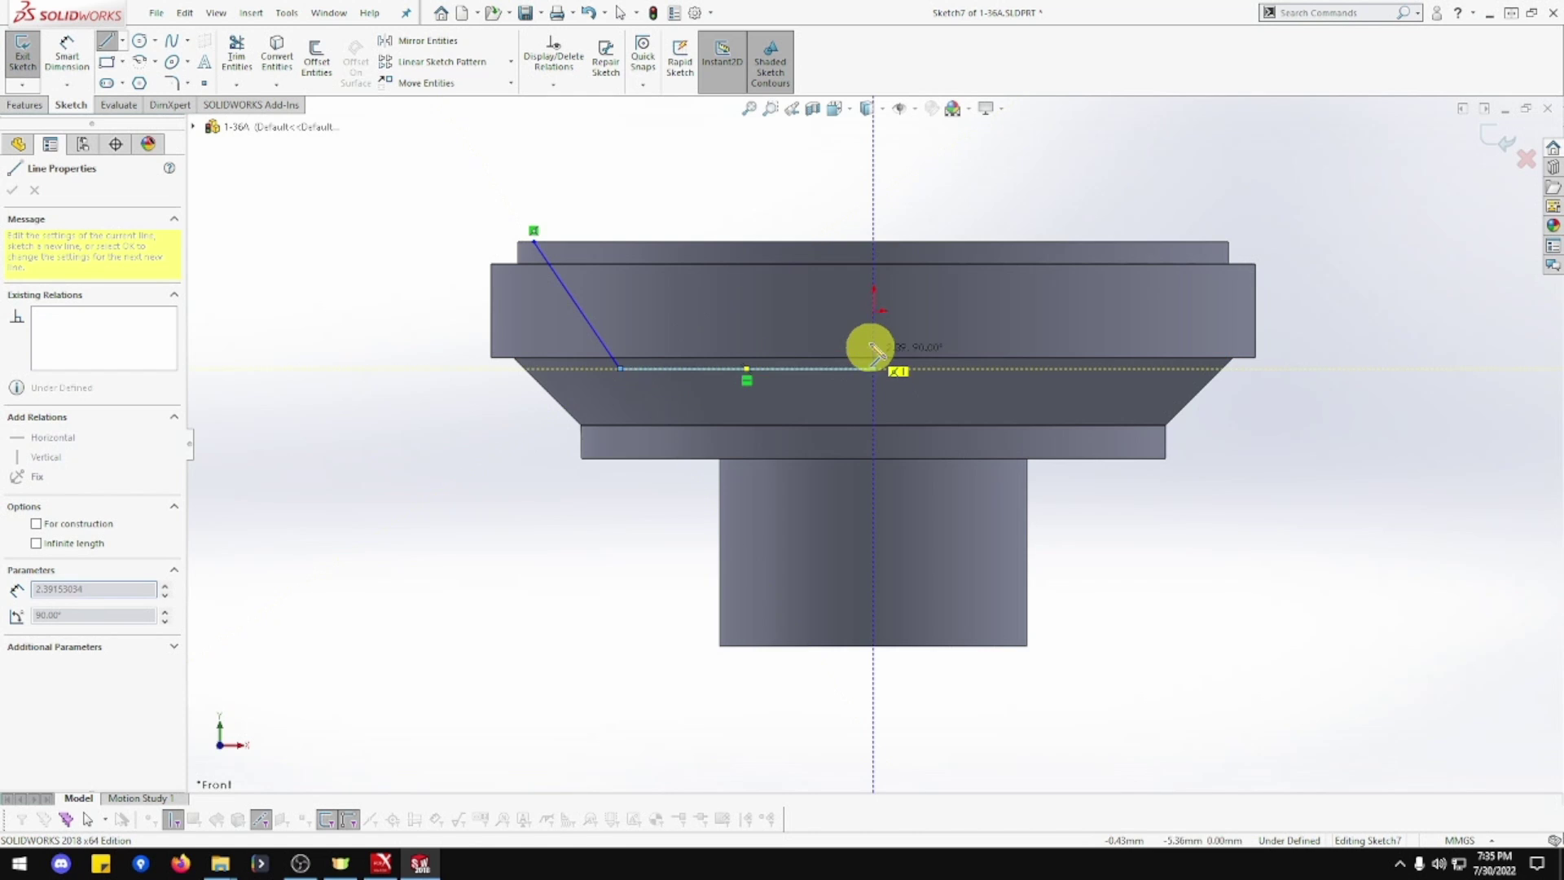
left_click(873, 242)
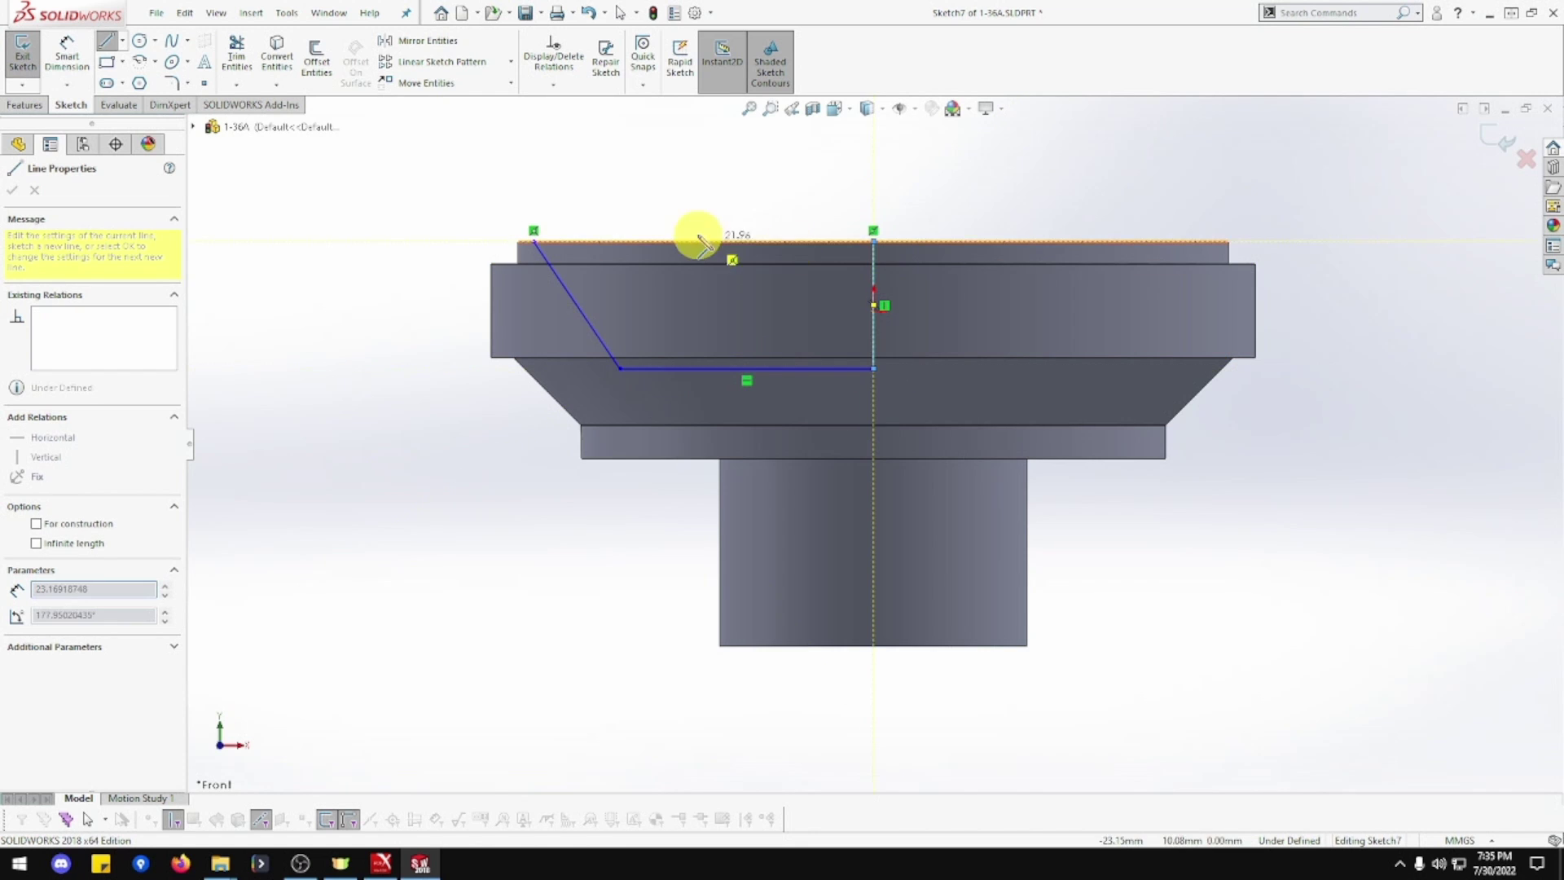
left_click(534, 242)
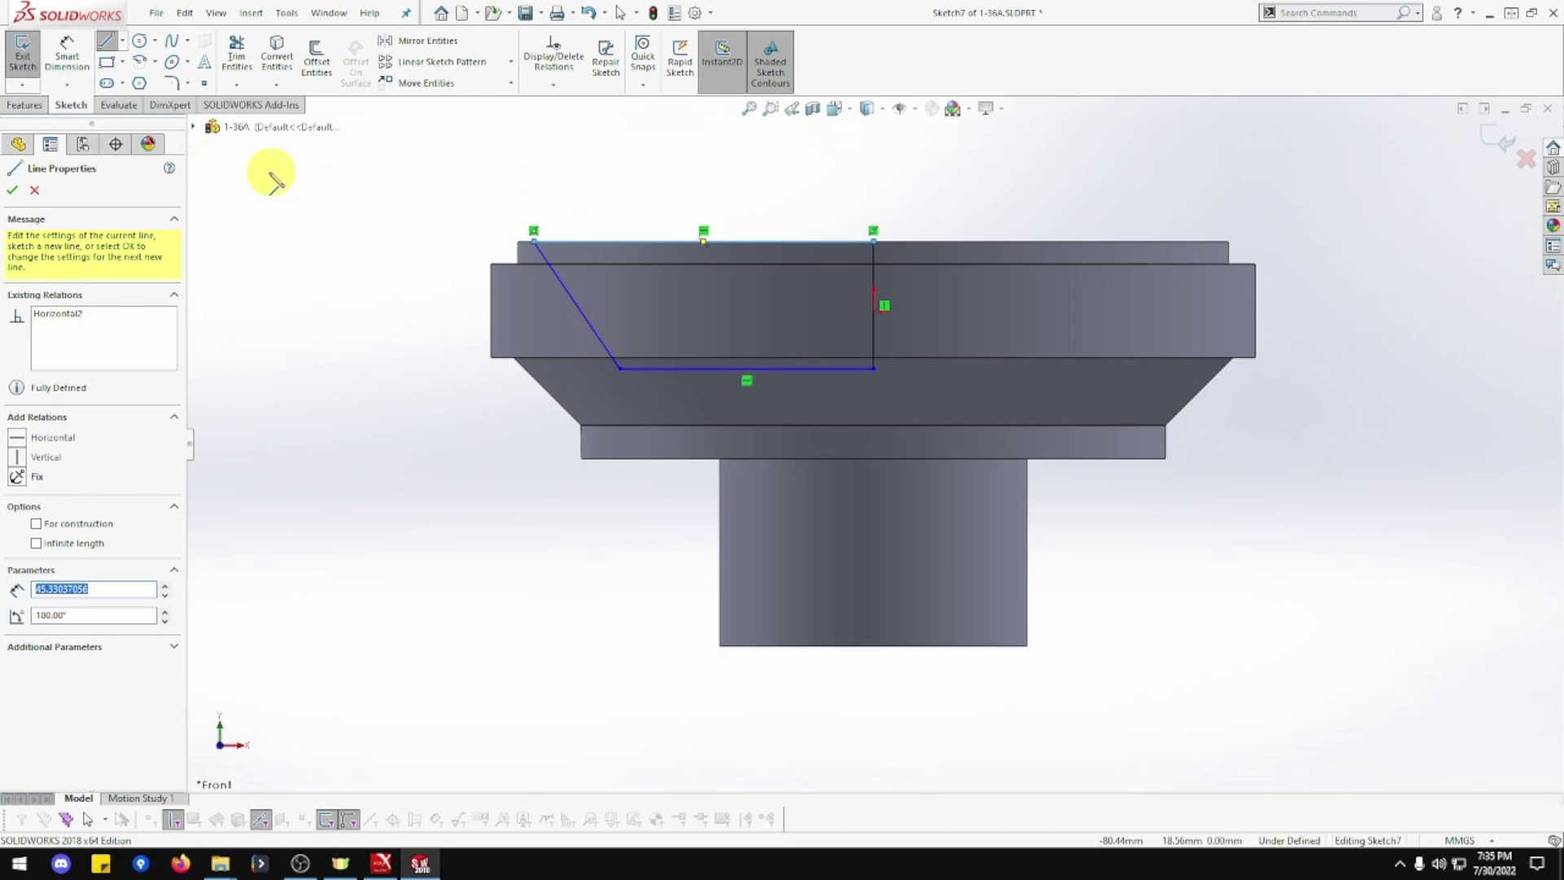
Dimension the profile's upper horizontal line to 92/2, giving 46 mm
left_click(67, 53)
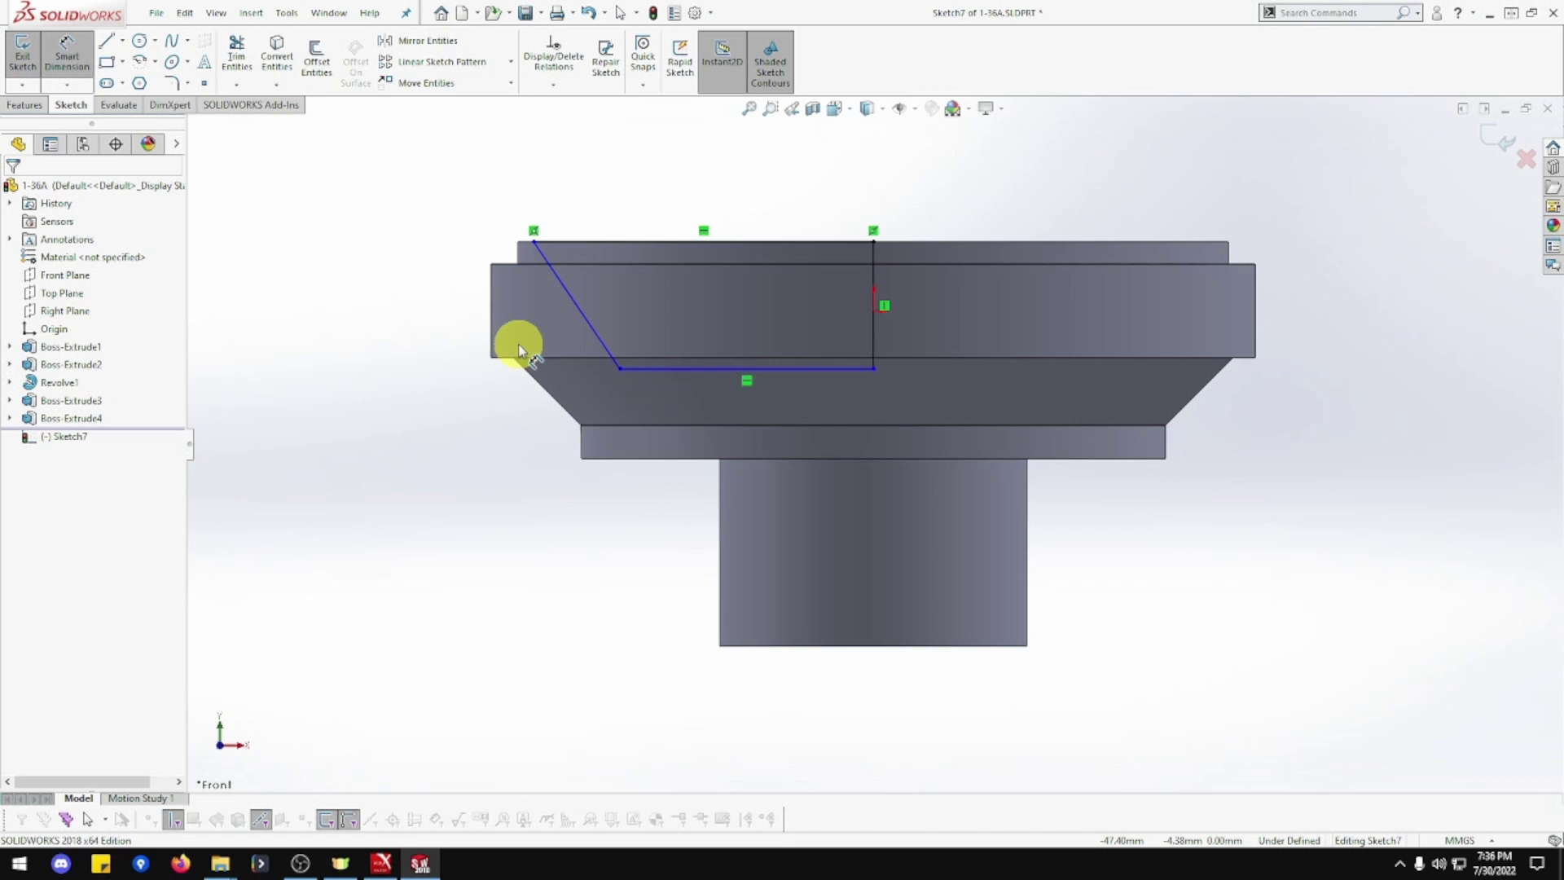
left_click(745, 241)
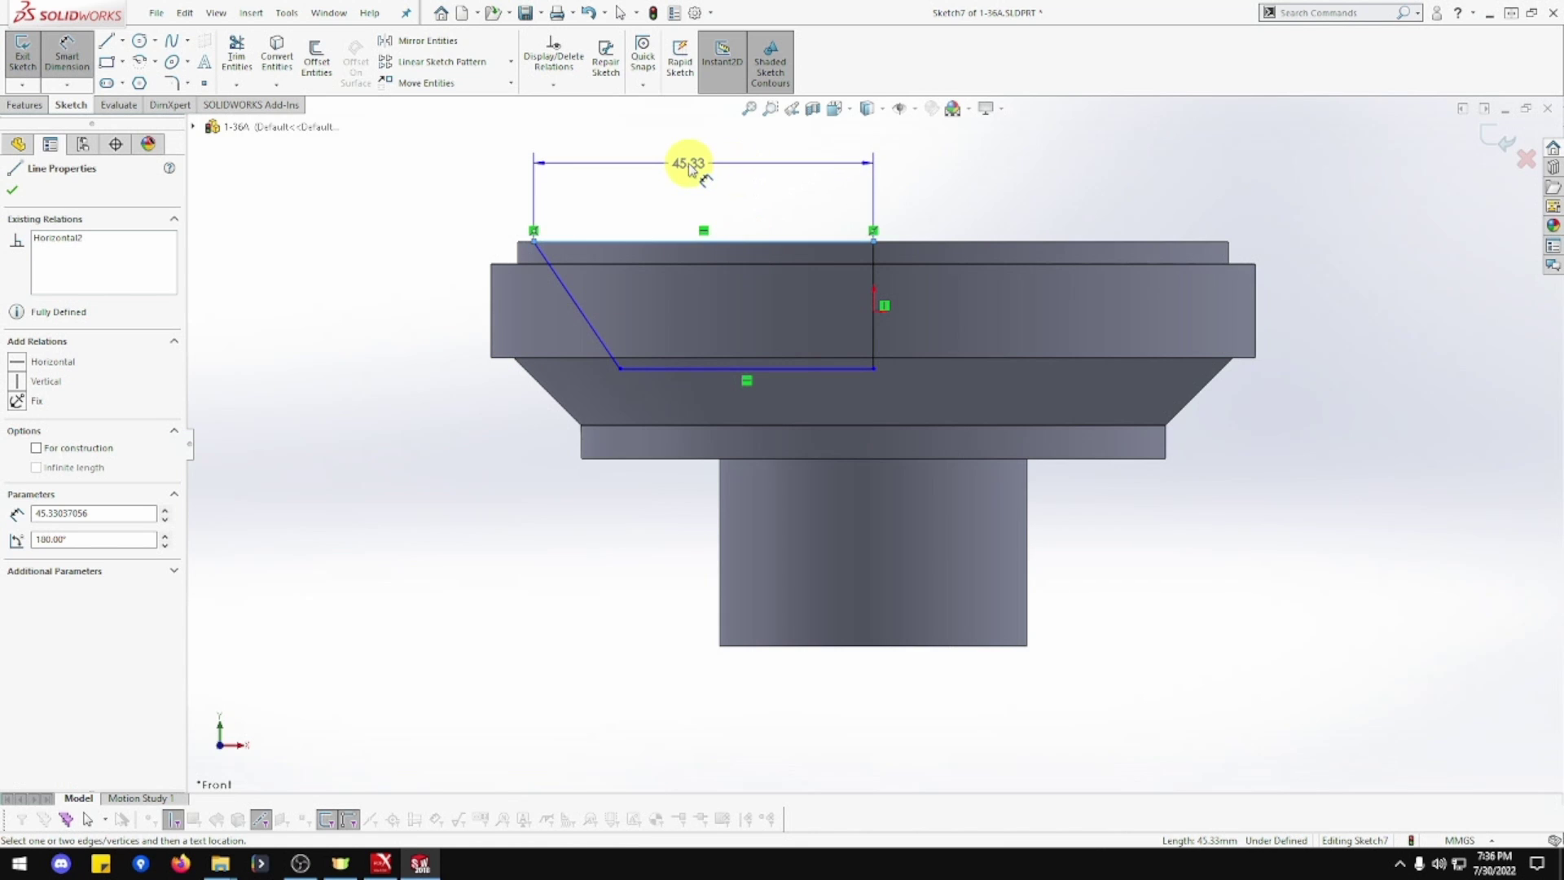
left_click(688, 166)
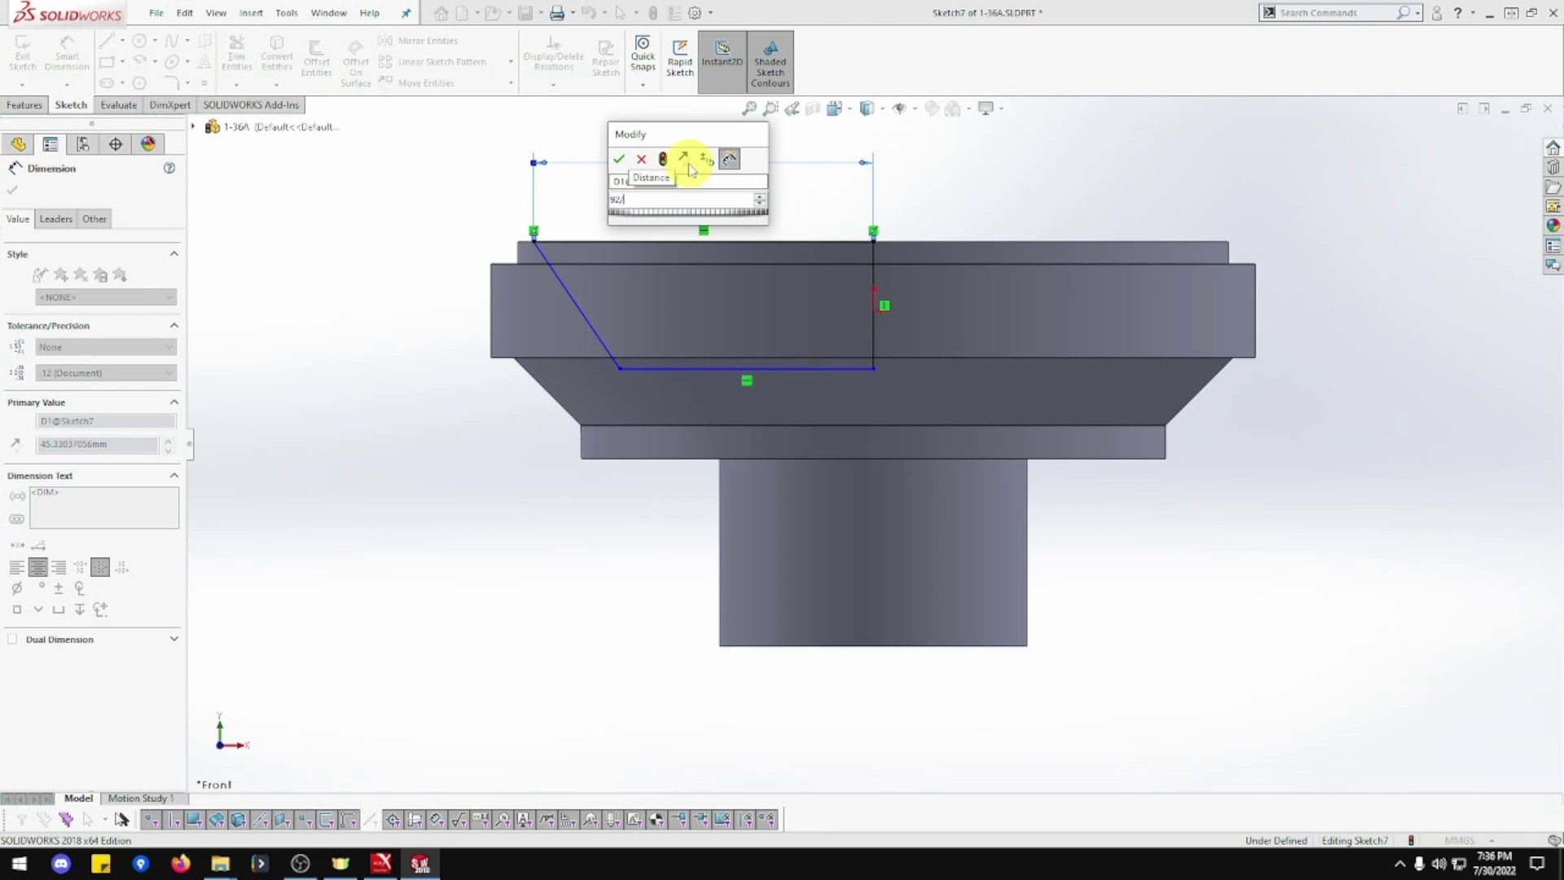
type("92/2")
key("Return")
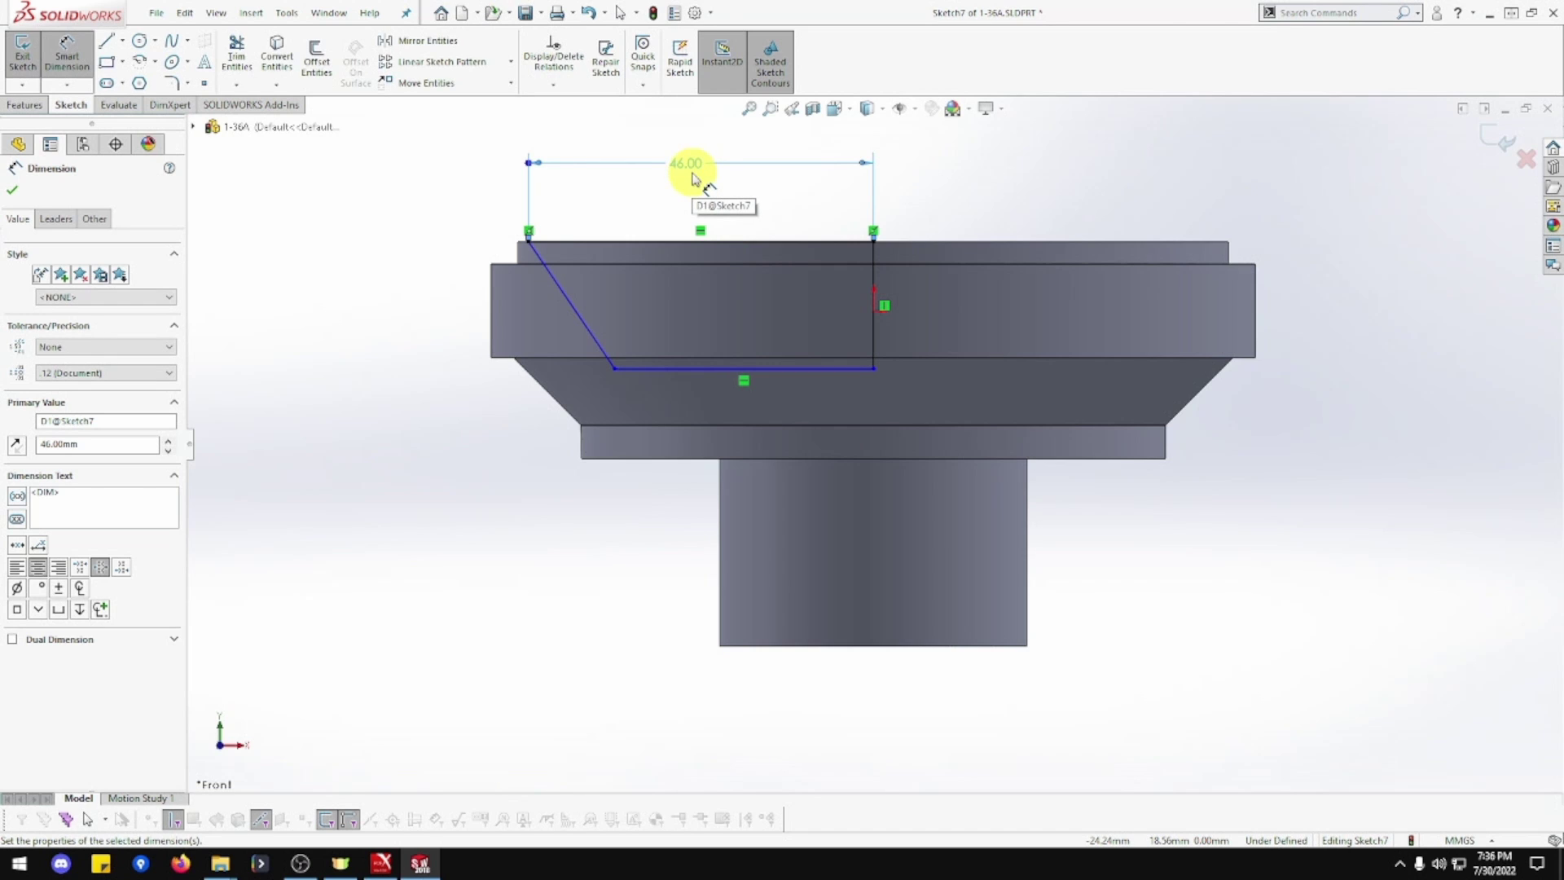
Dimension the profile's lower horizontal line to 57/2, giving 28.5 mm
left_click(669, 369)
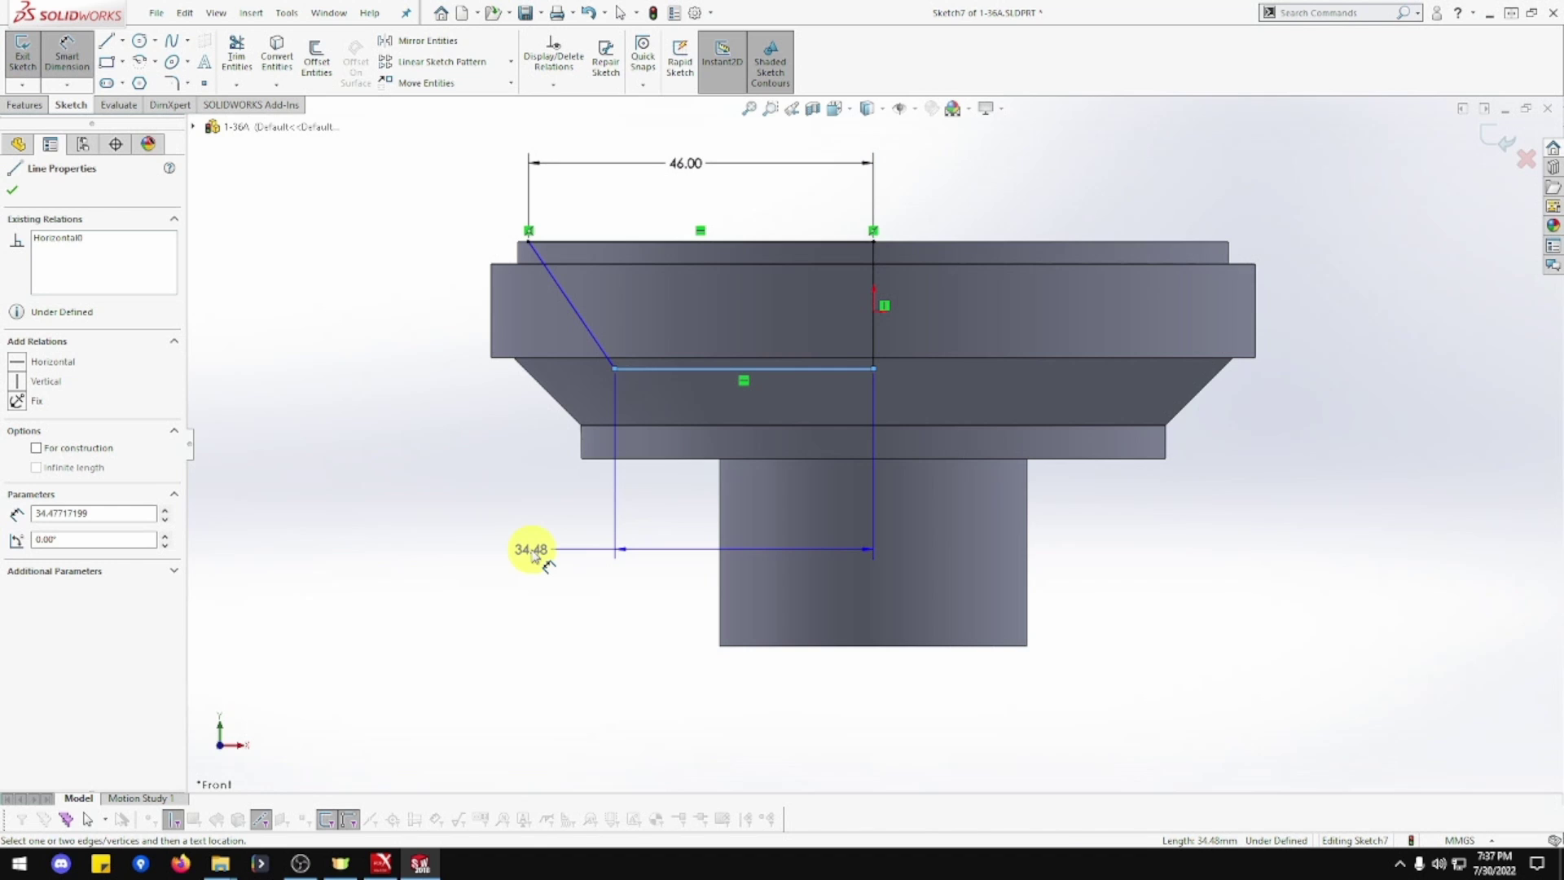
left_click(531, 552)
type("57")
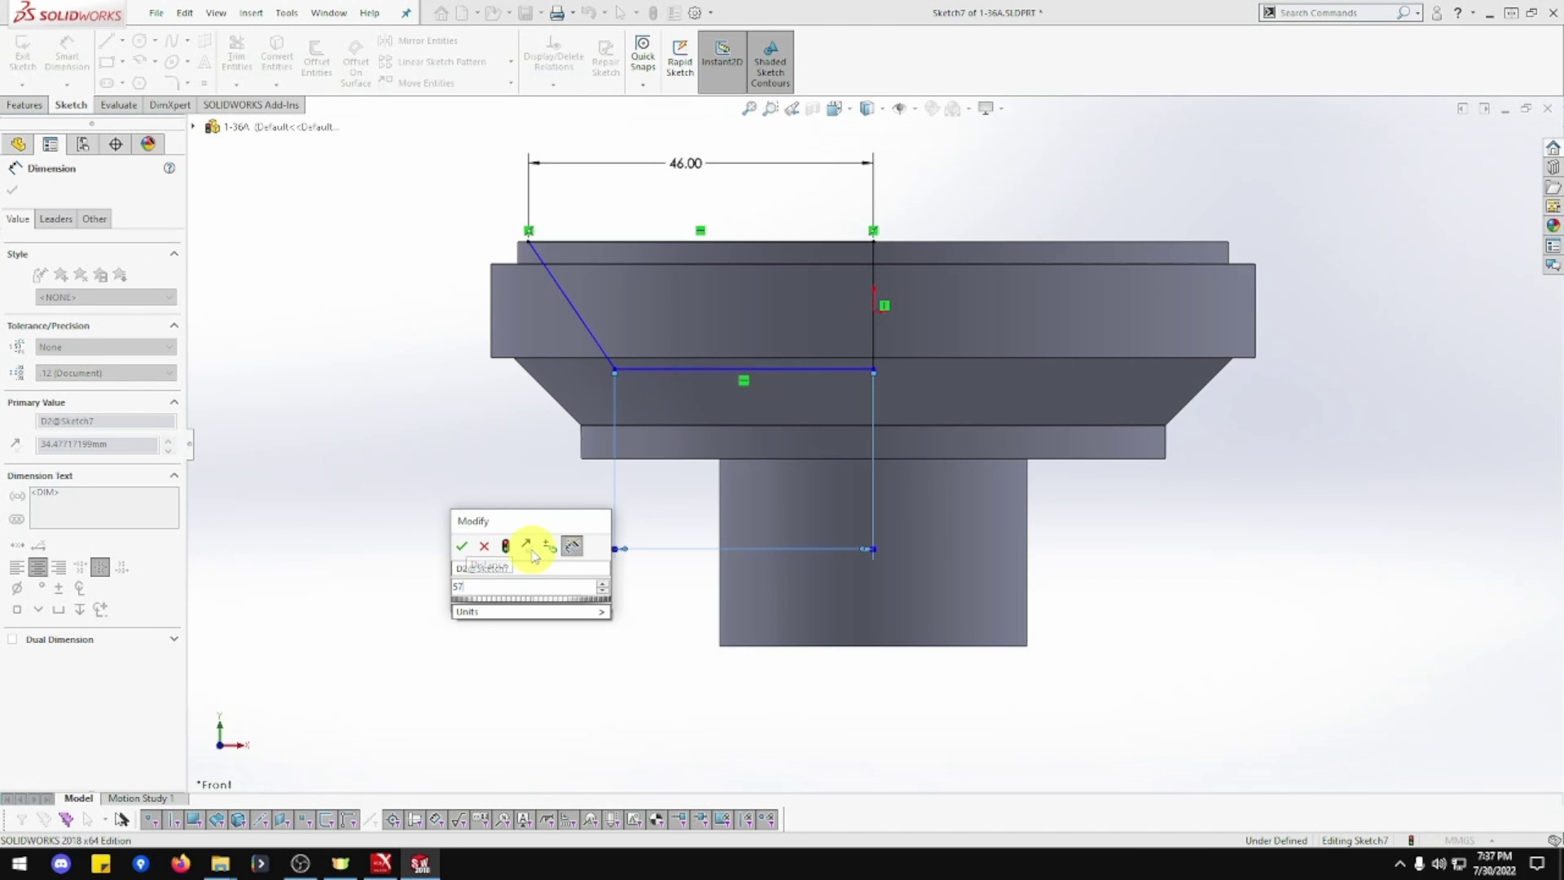
type("/2")
key("Return")
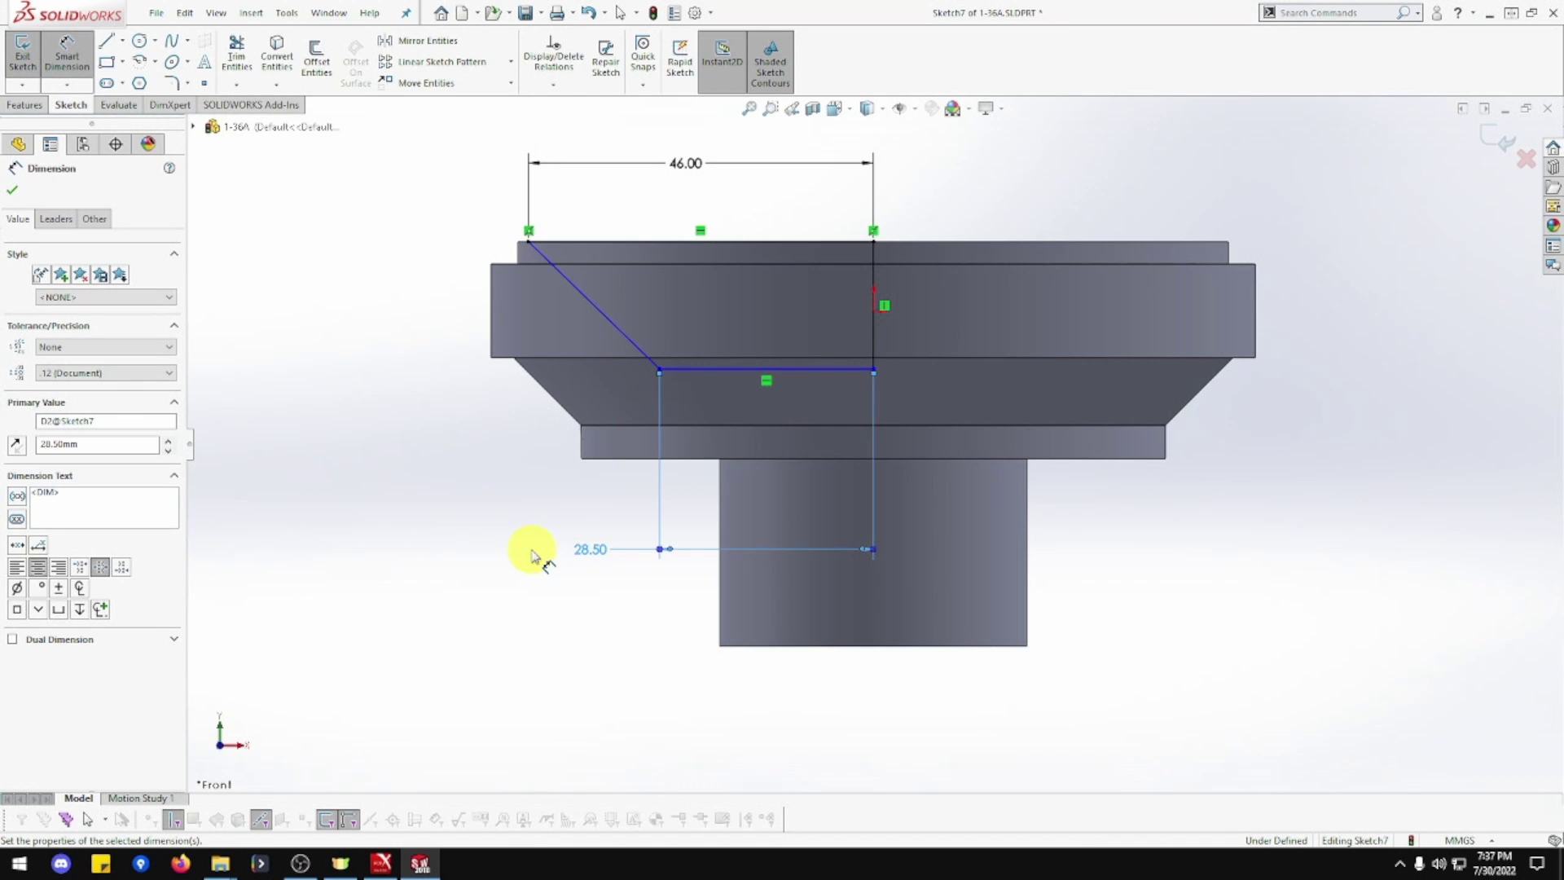
Dimension the profile's vertical line on the disc axis to 17 mm
left_click(874, 343)
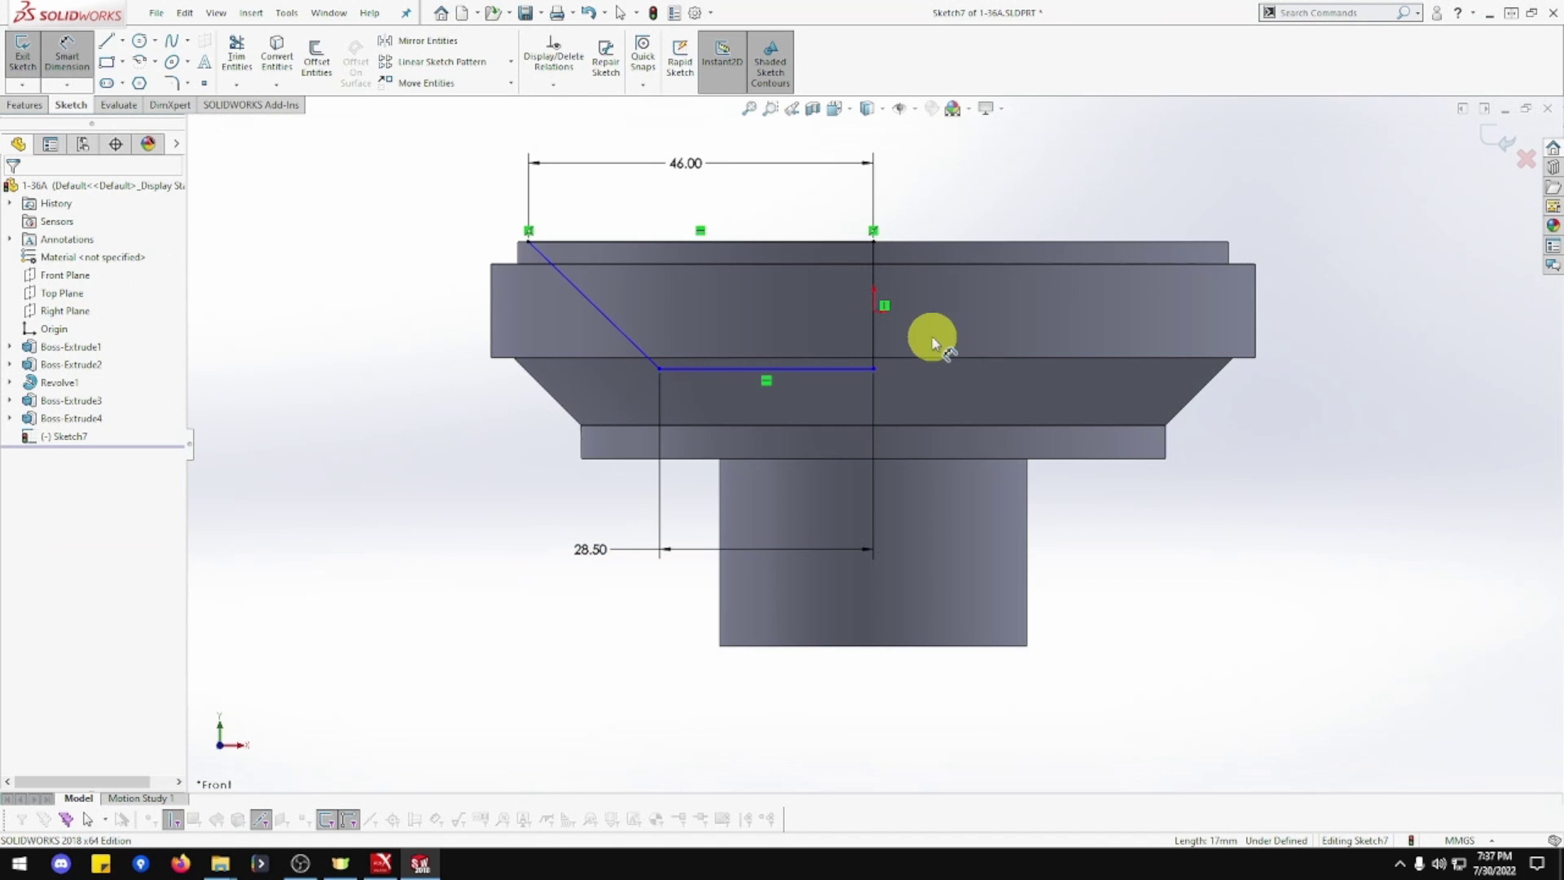
left_click(874, 342)
left_click(950, 173)
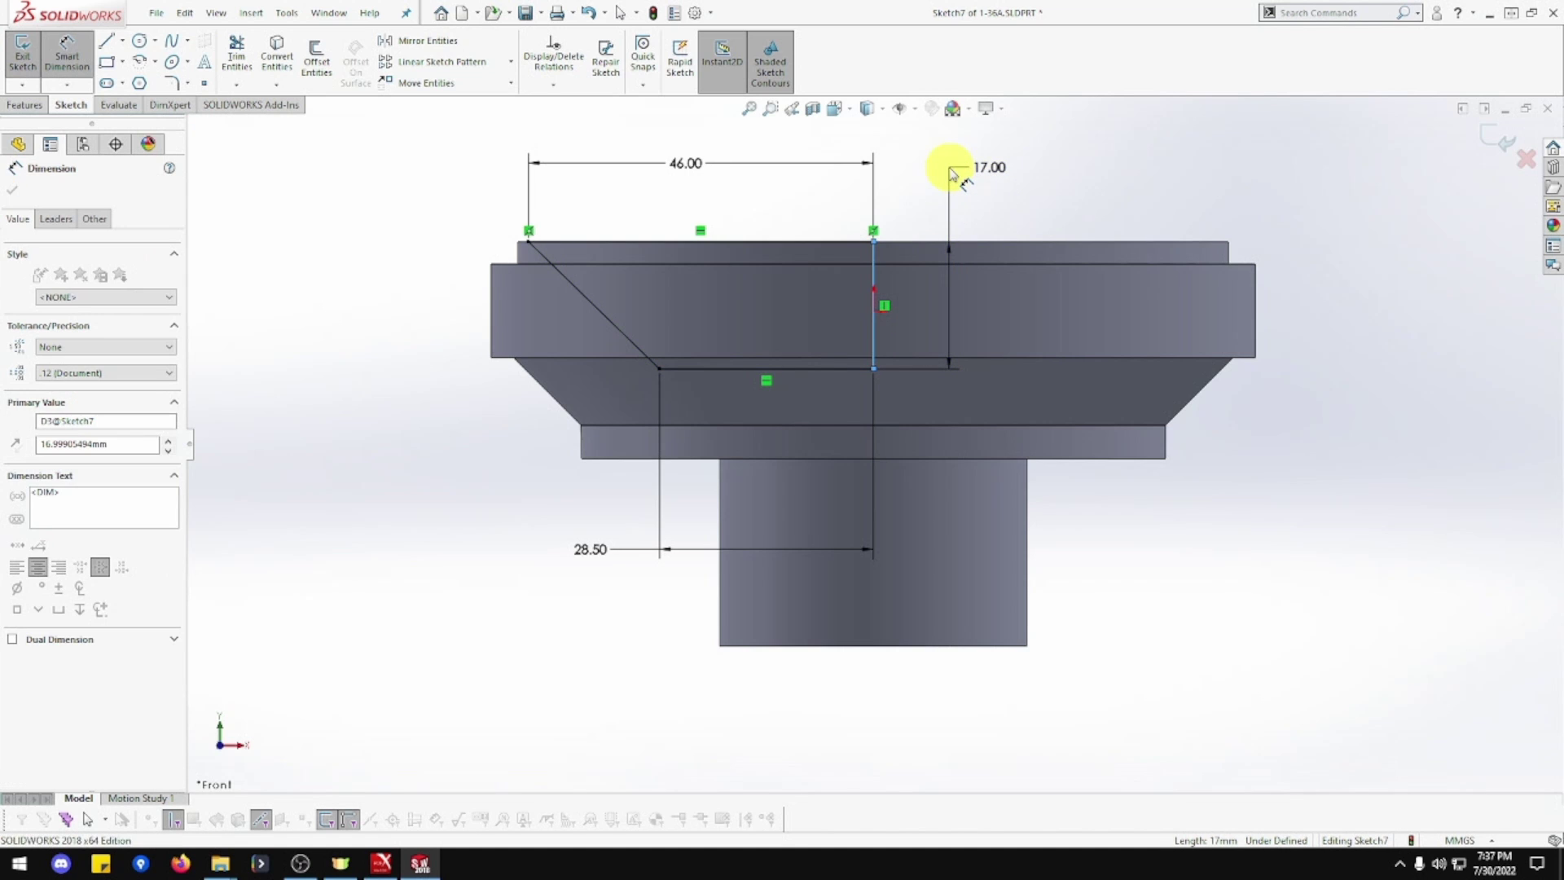
key("Return")
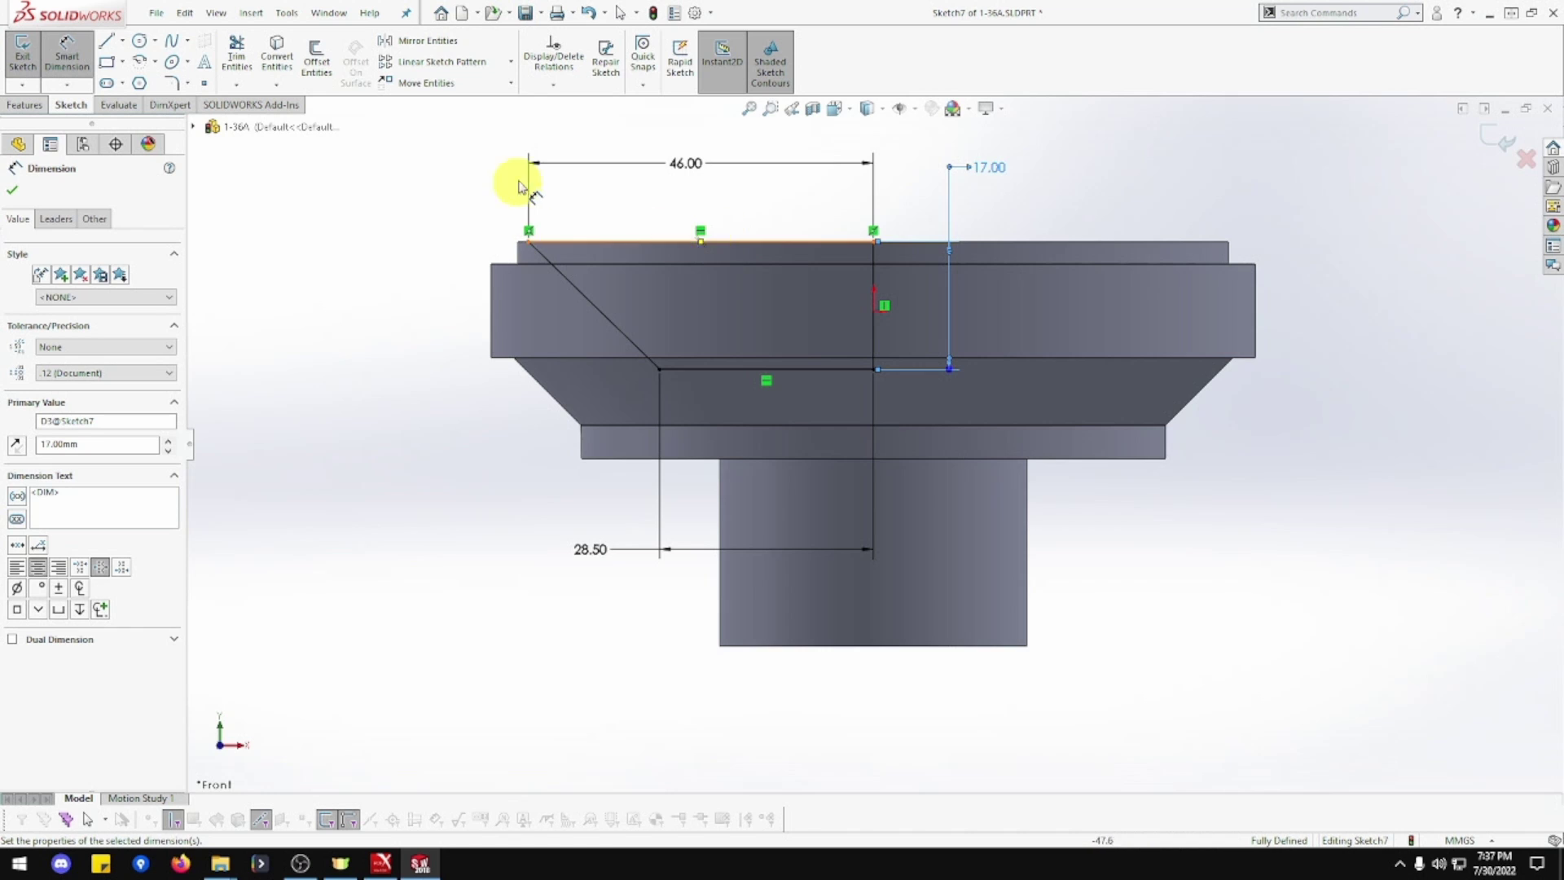
Create a 360-degree revolved cut from the profile, using its vertical line as the axis of revolution
left_click(24, 106)
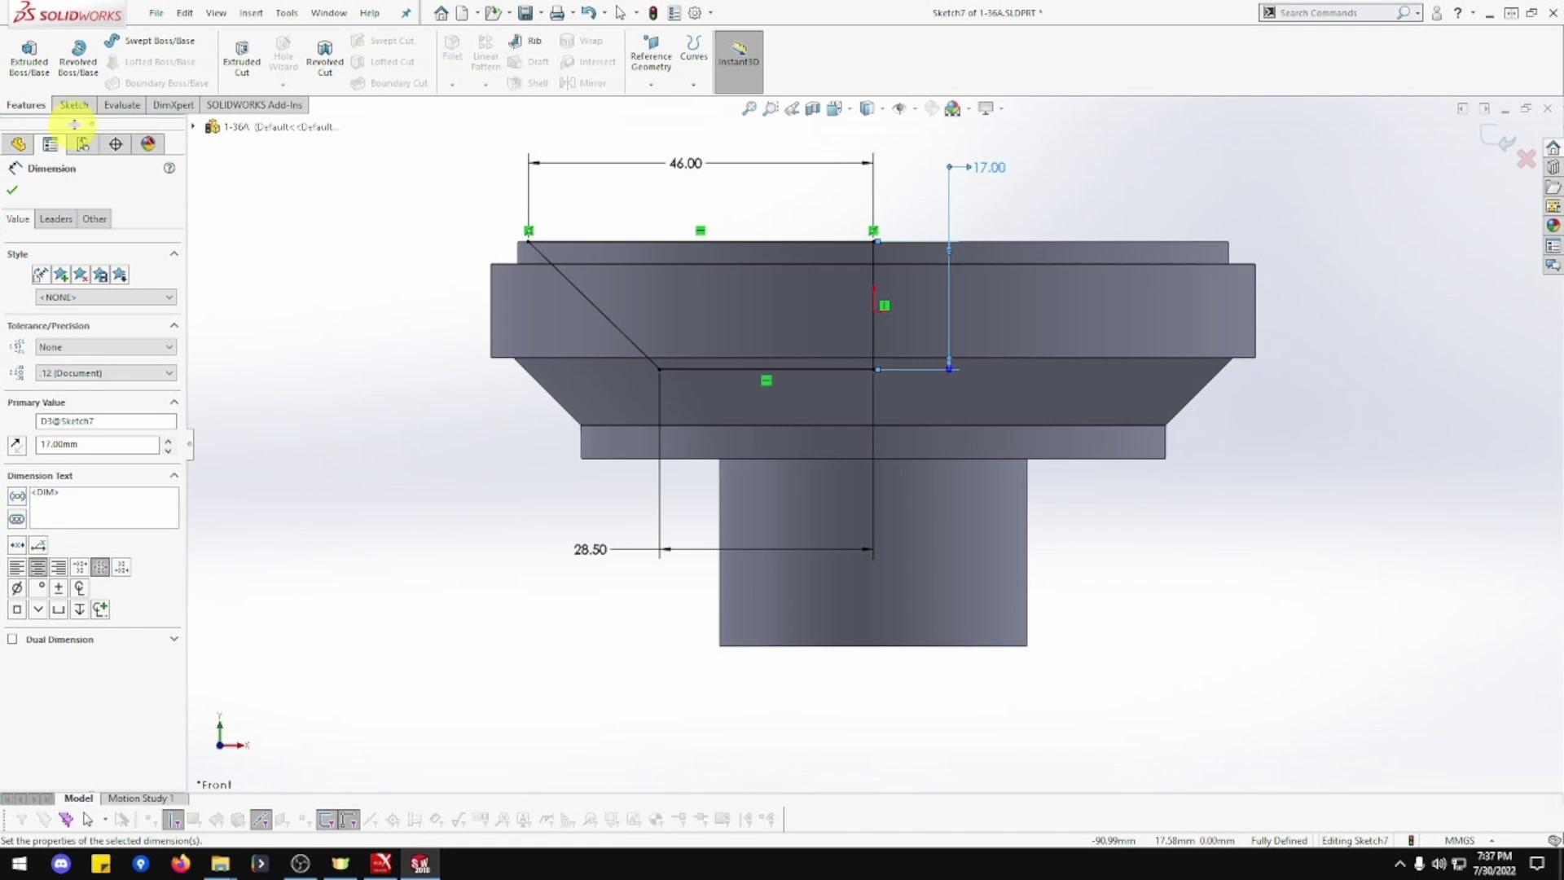
left_click(325, 65)
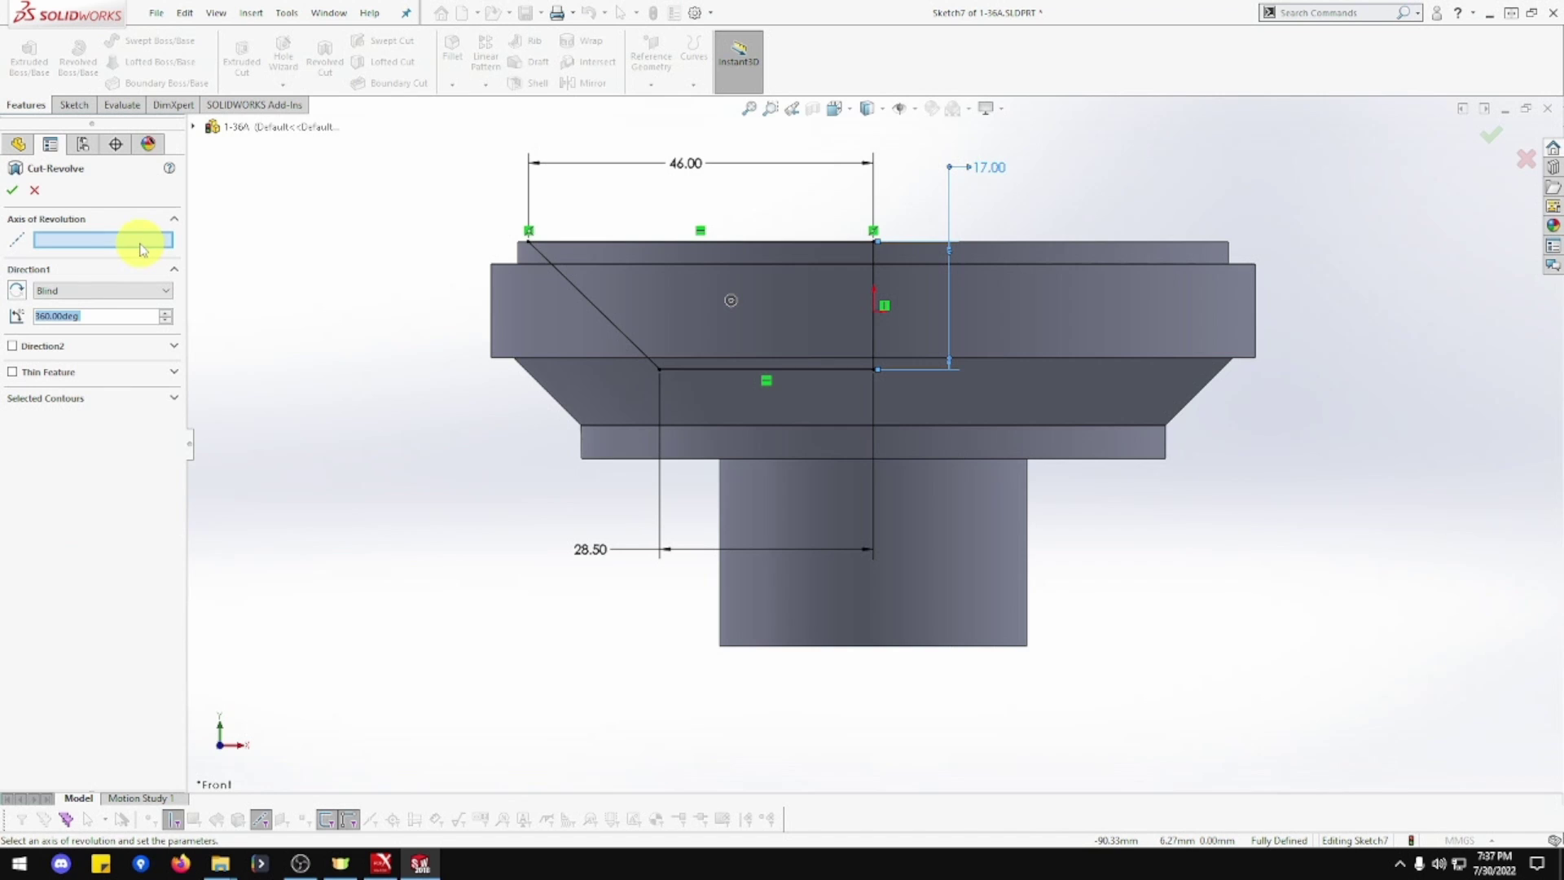
left_click(875, 341)
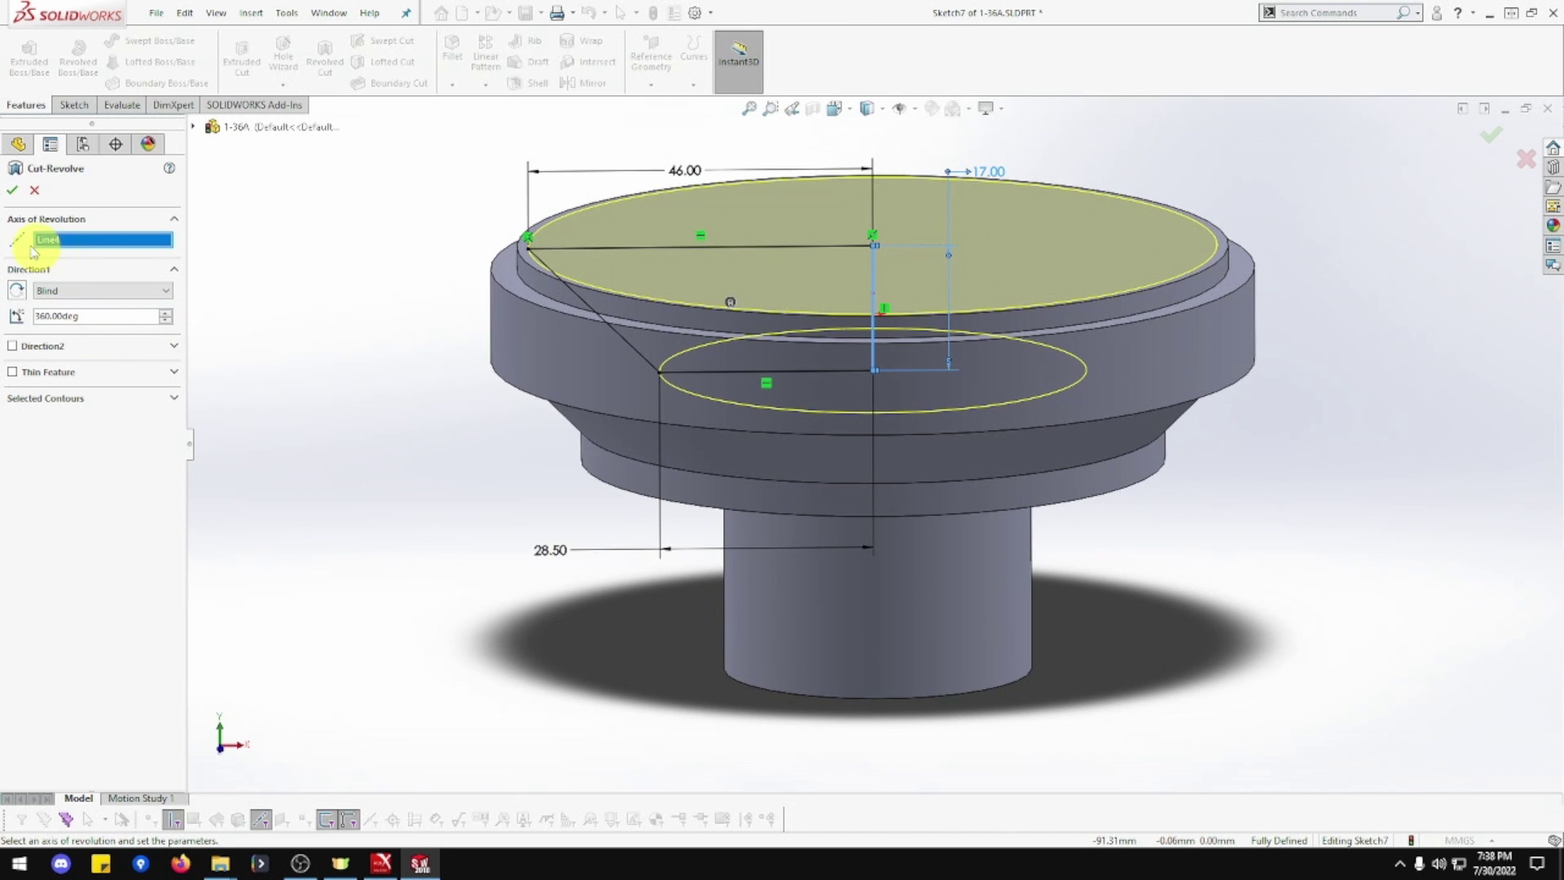
left_click(12, 192)
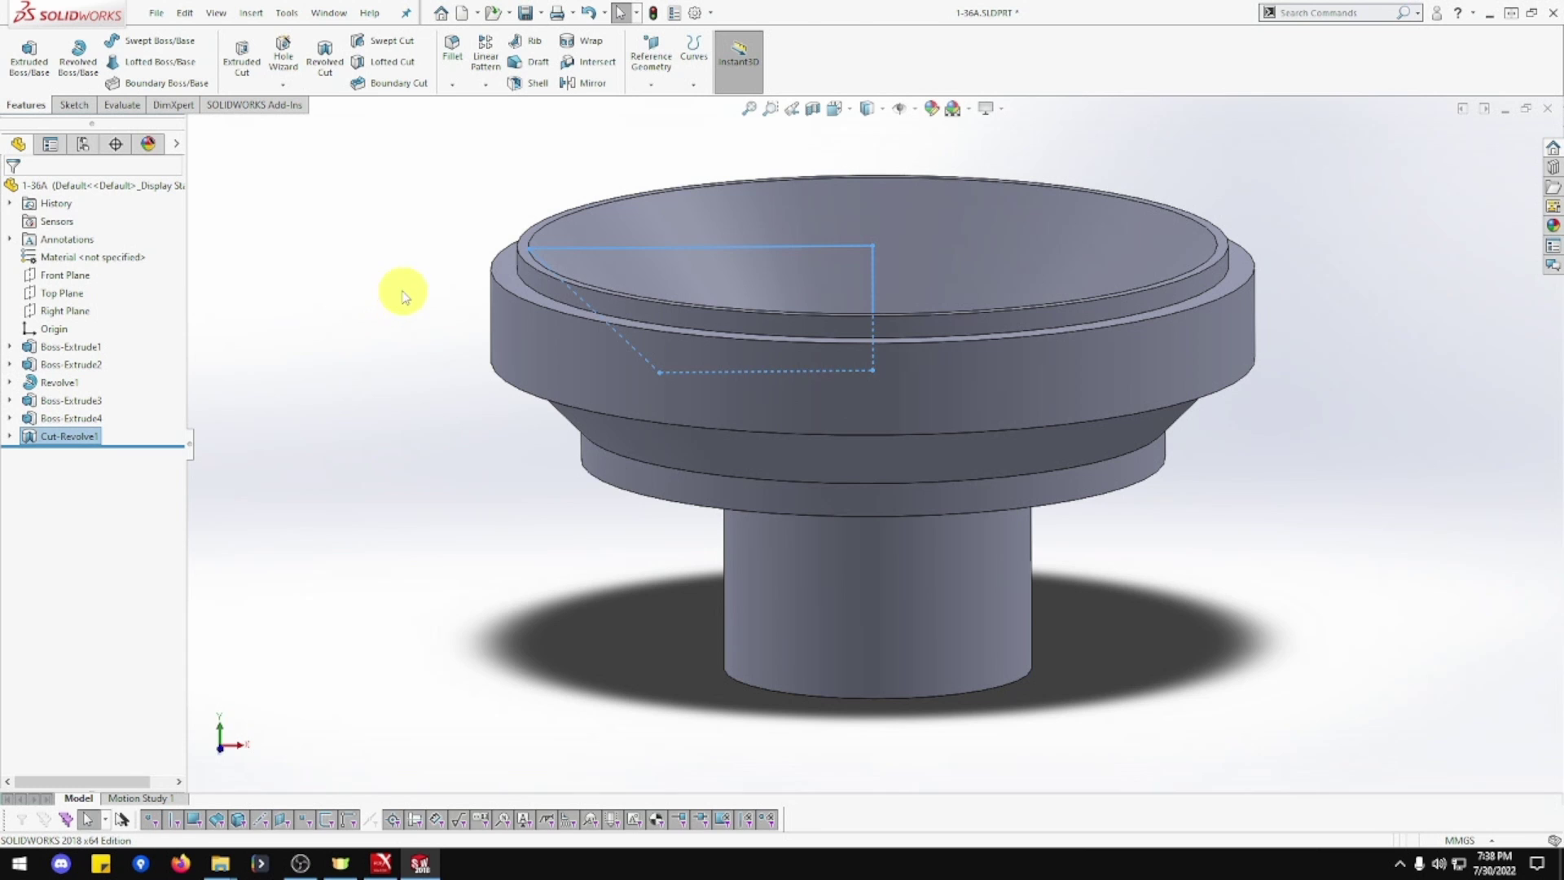
Sketch a circle about 30 mm in diameter on the 41 mm boss's end face, concentric with the boss
mouse_move(404, 282)
middle_mouse_down()
mouse_move(395, 378)
mouse_move(352, 405)
mouse_move(423, 391)
mouse_move(443, 359)
mouse_move(423, 345)
mouse_move(481, 397)
mouse_move(401, 457)
mouse_move(405, 408)
mouse_move(374, 338)
mouse_move(462, 324)
middle_mouse_up()
left_click(374, 396)
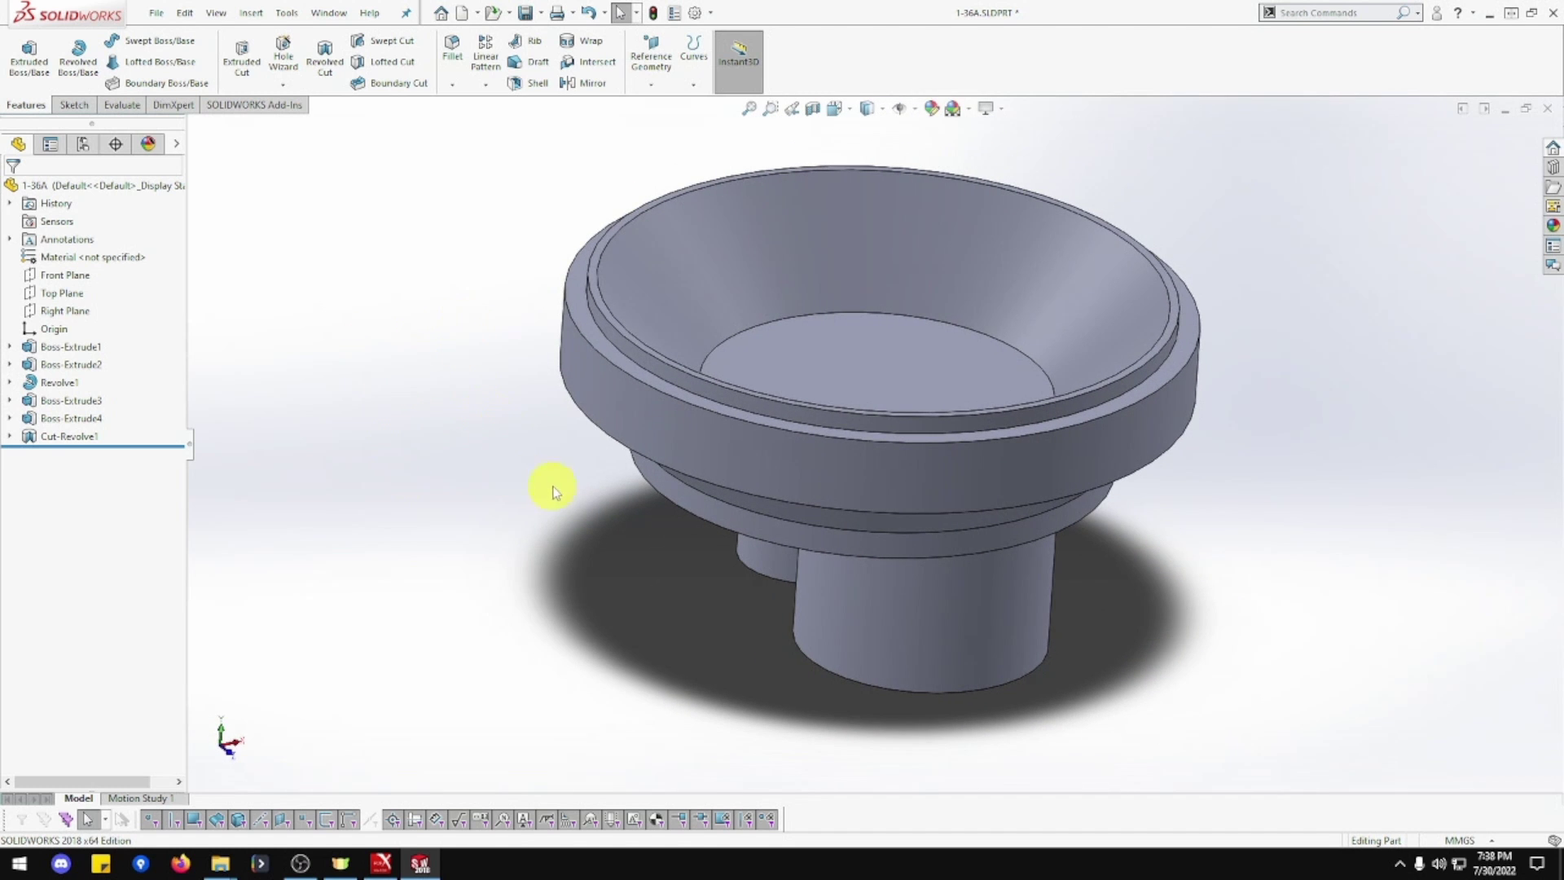
middle_click_drag(551, 485, 712, 510)
left_click(906, 539)
right_click(906, 539)
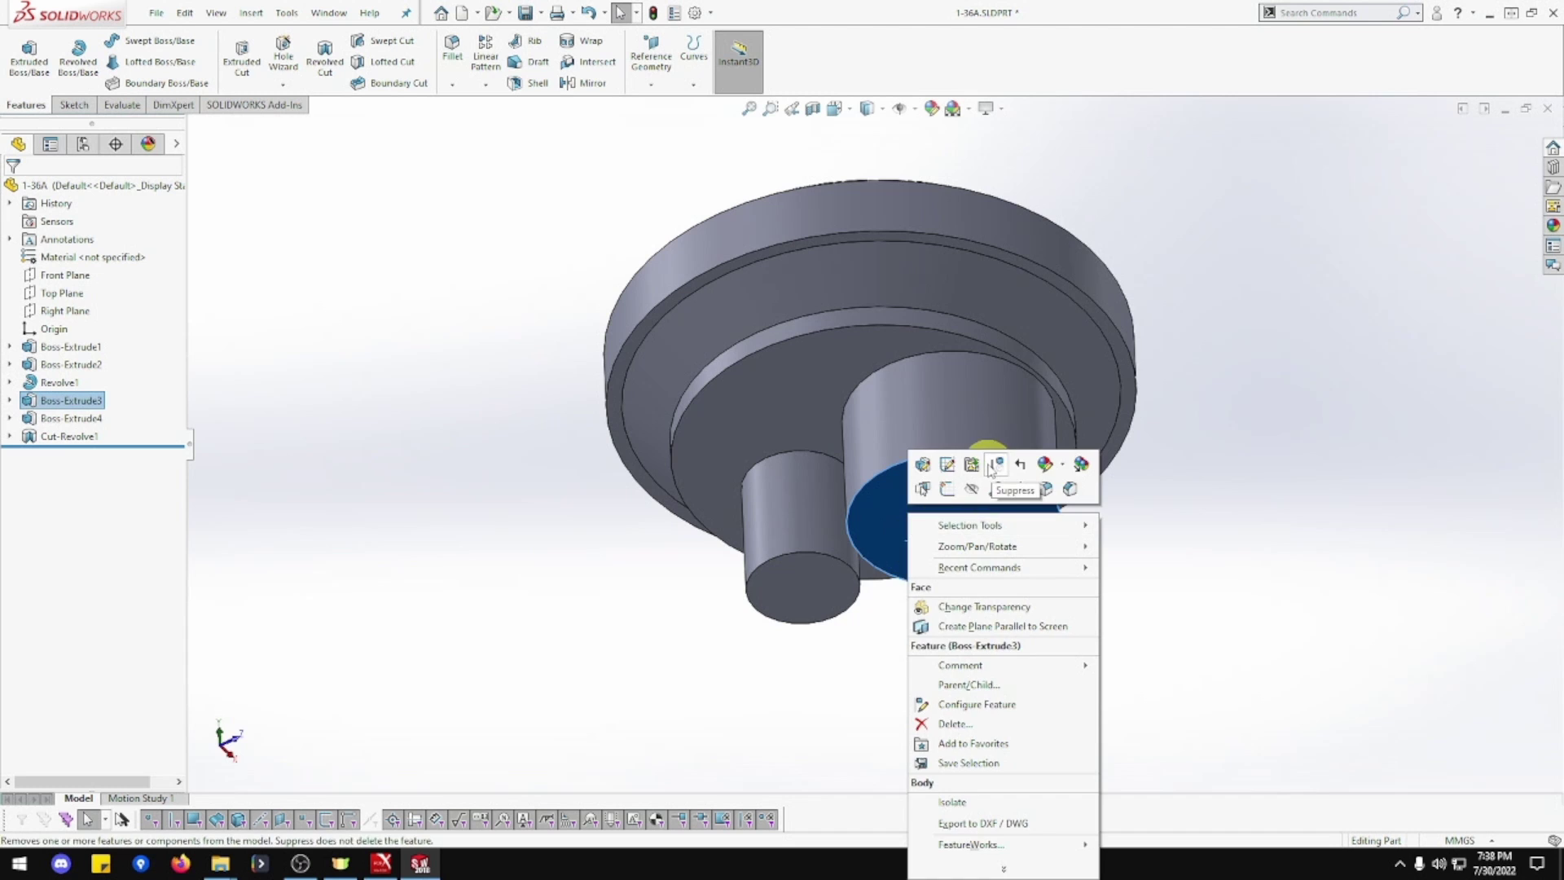
left_click(1021, 490)
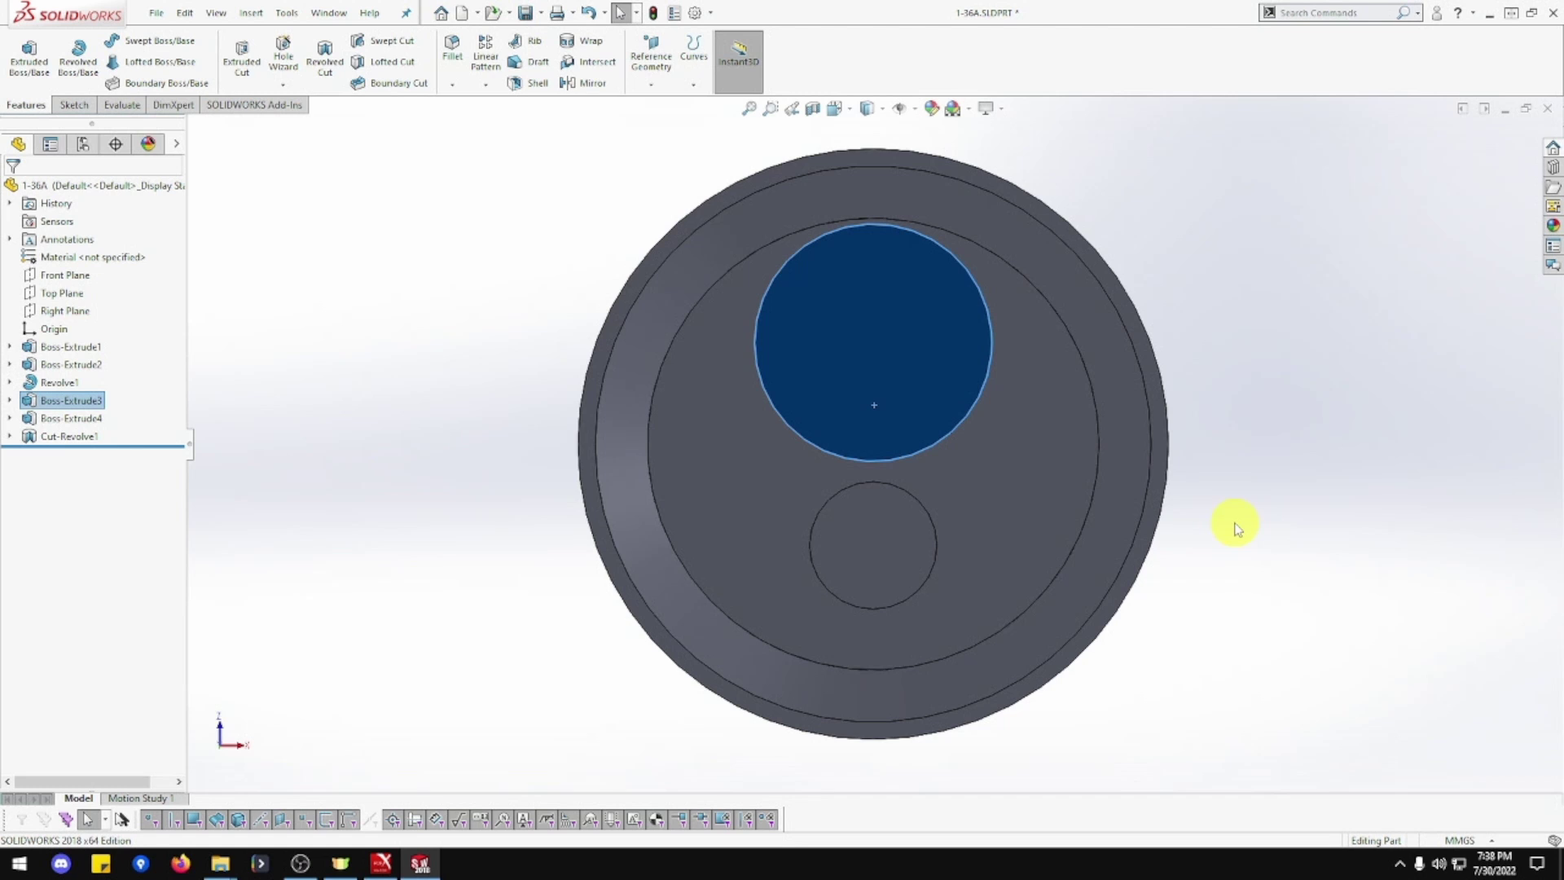
right_click(897, 338)
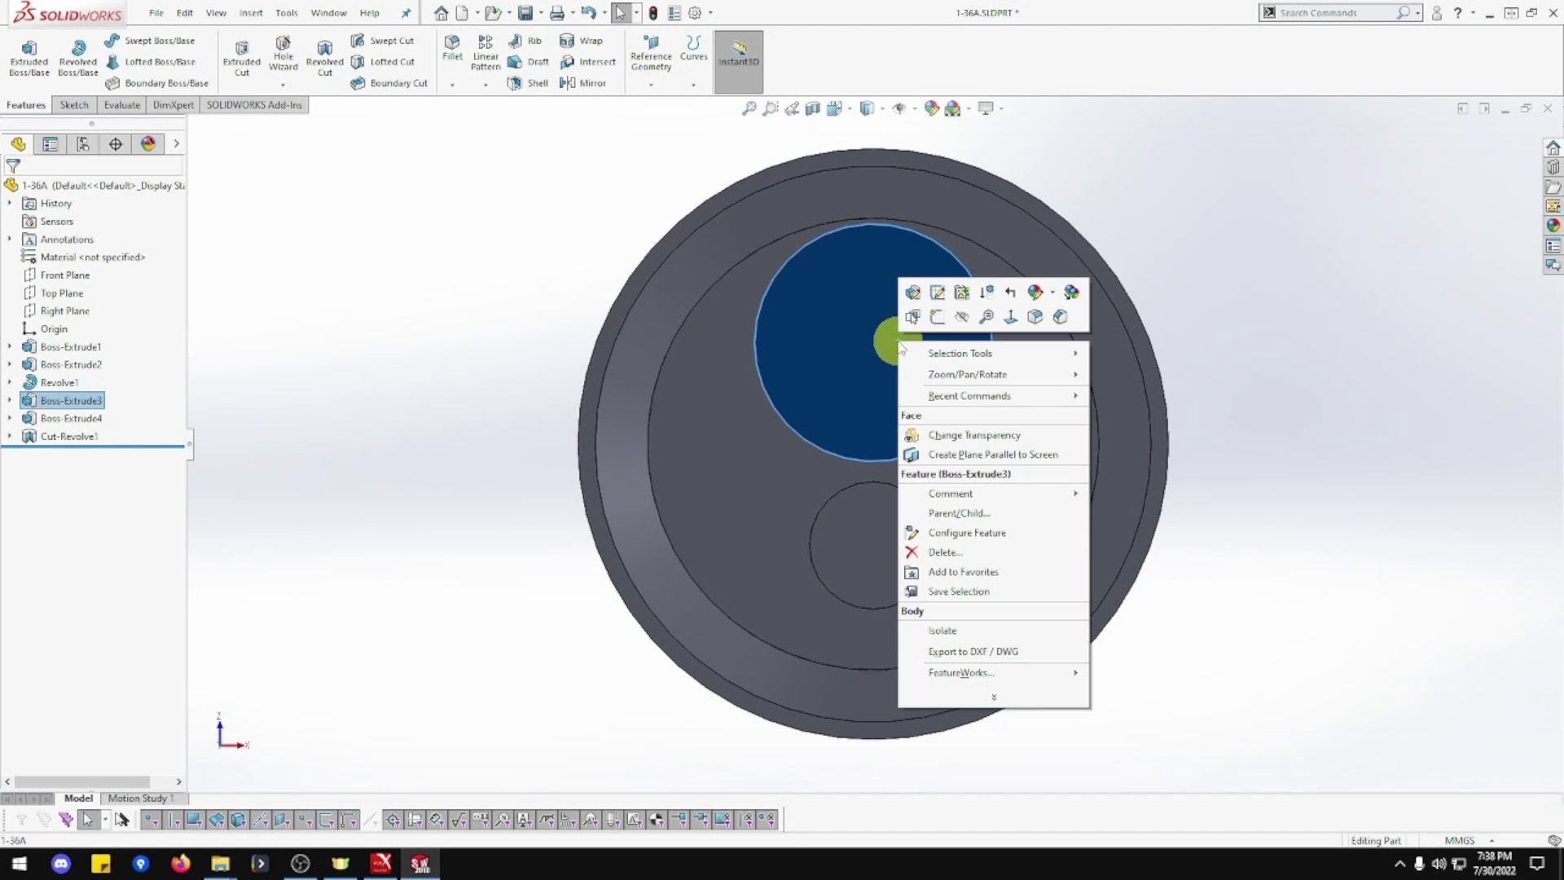
left_click(913, 318)
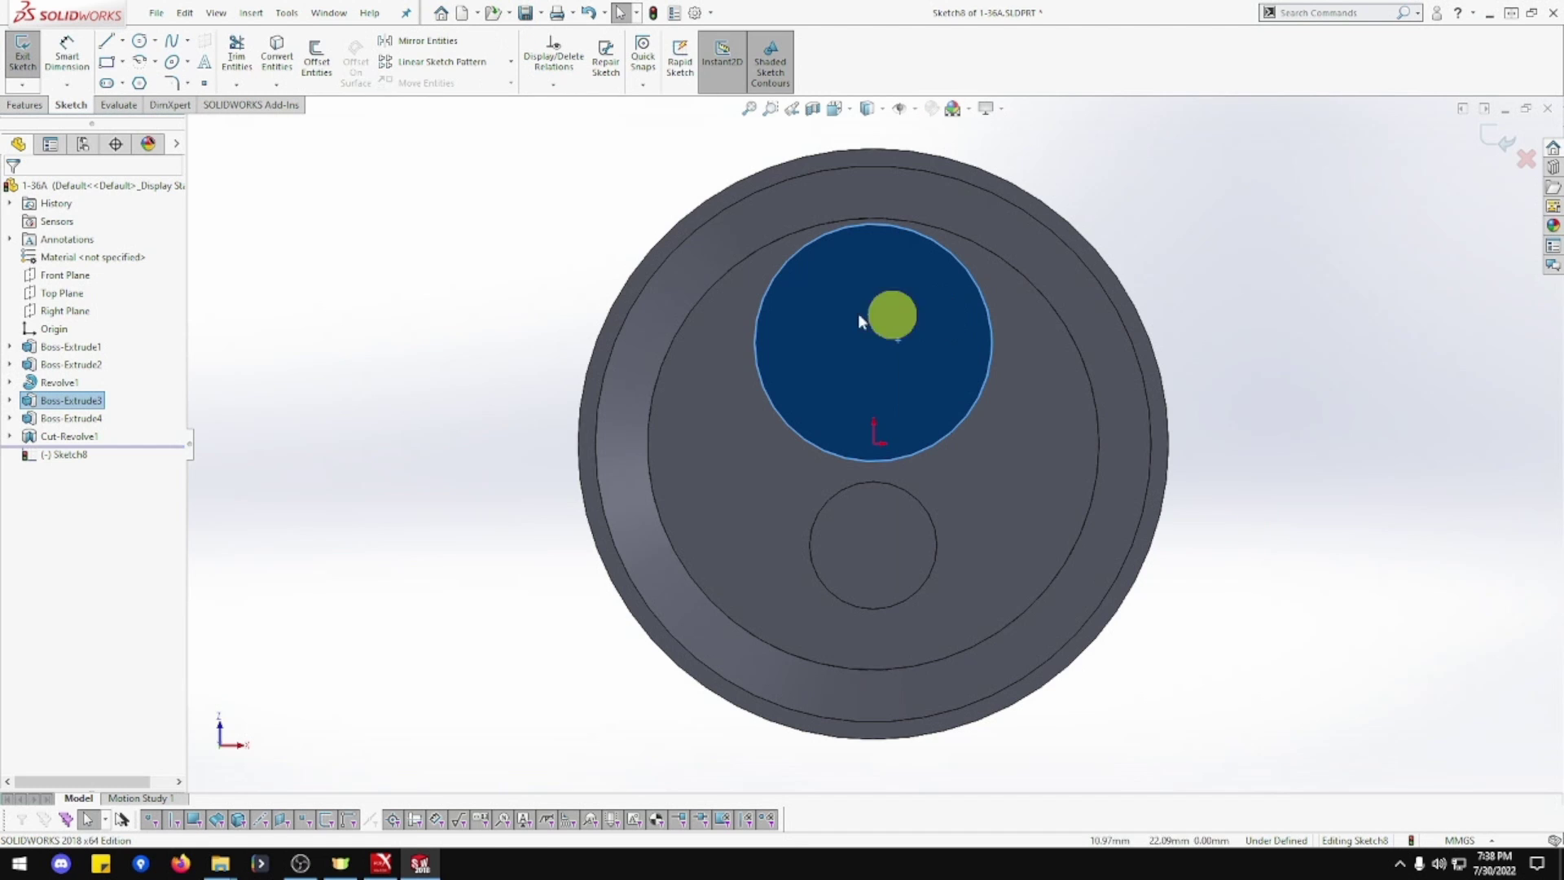
left_click(139, 40)
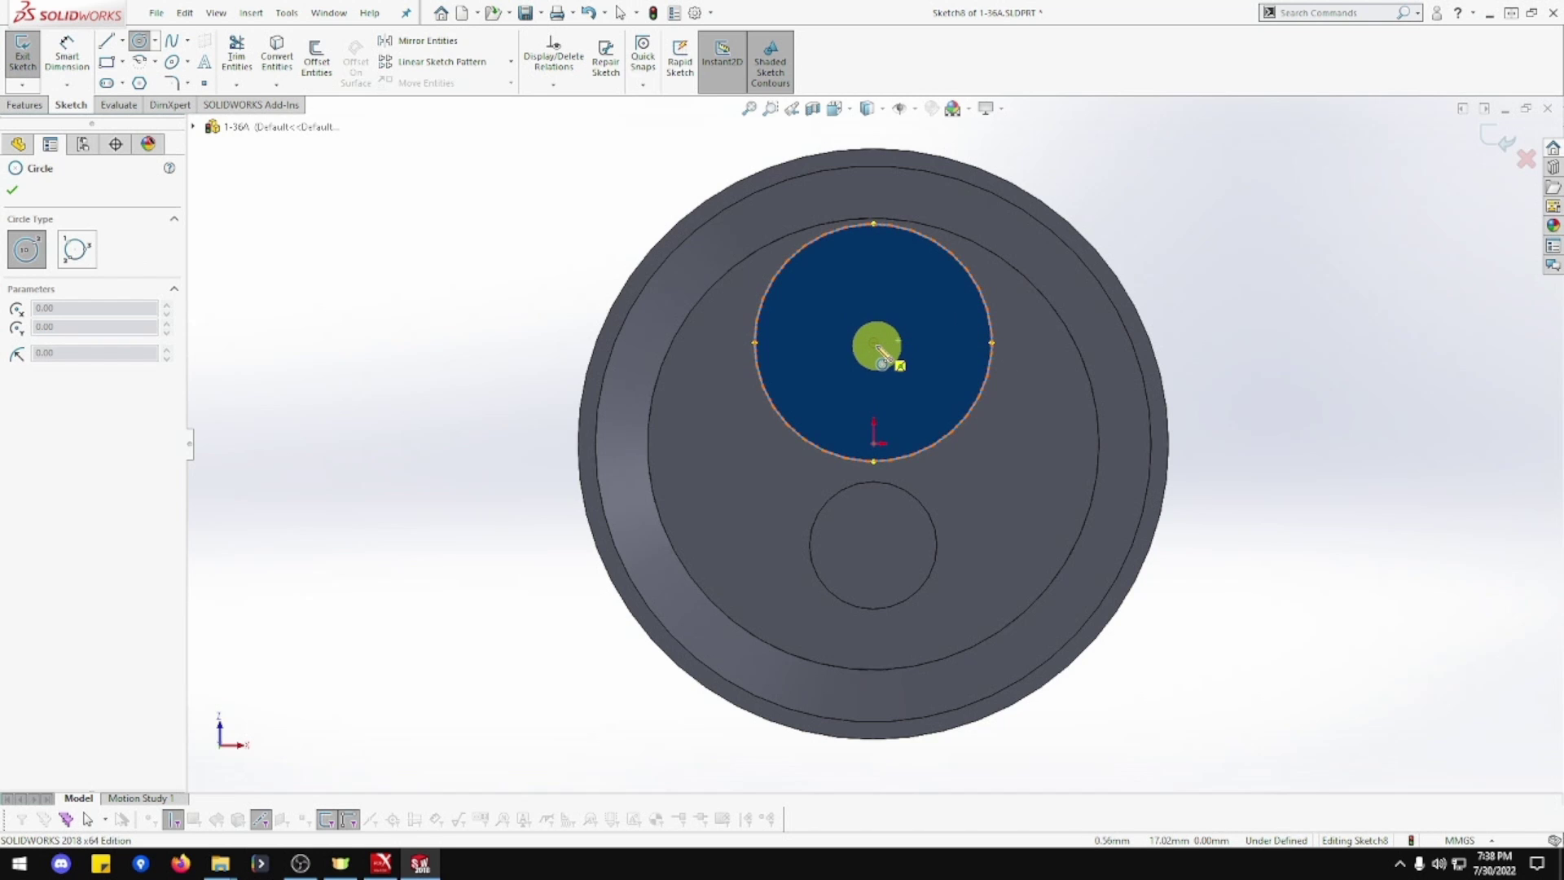
left_click_drag(877, 345, 944, 390)
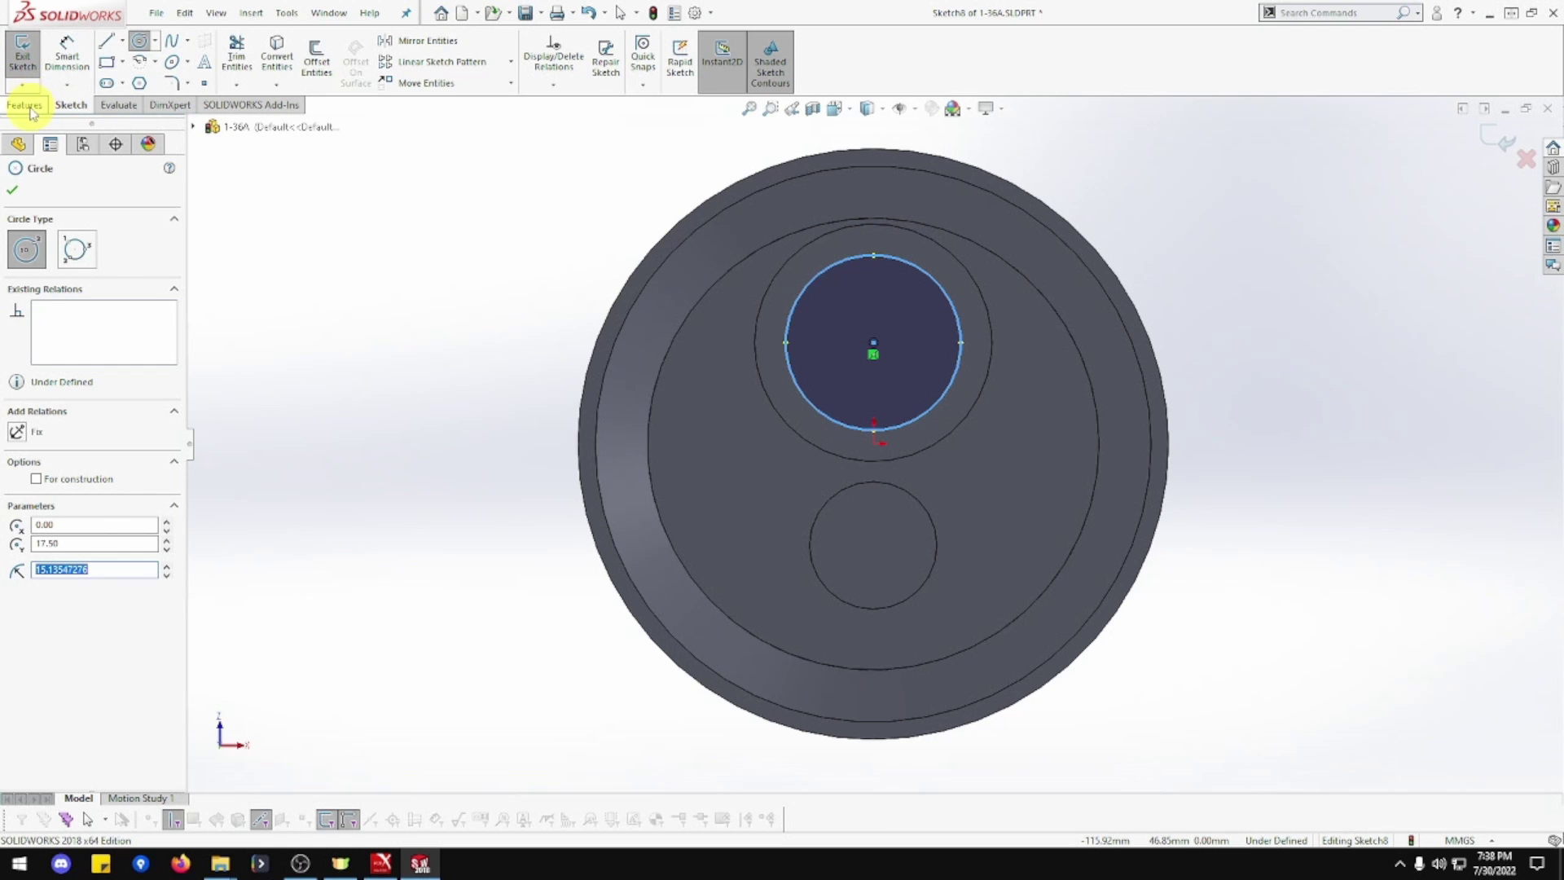
Dimension the circle's diameter to 24 mm
left_click(67, 53)
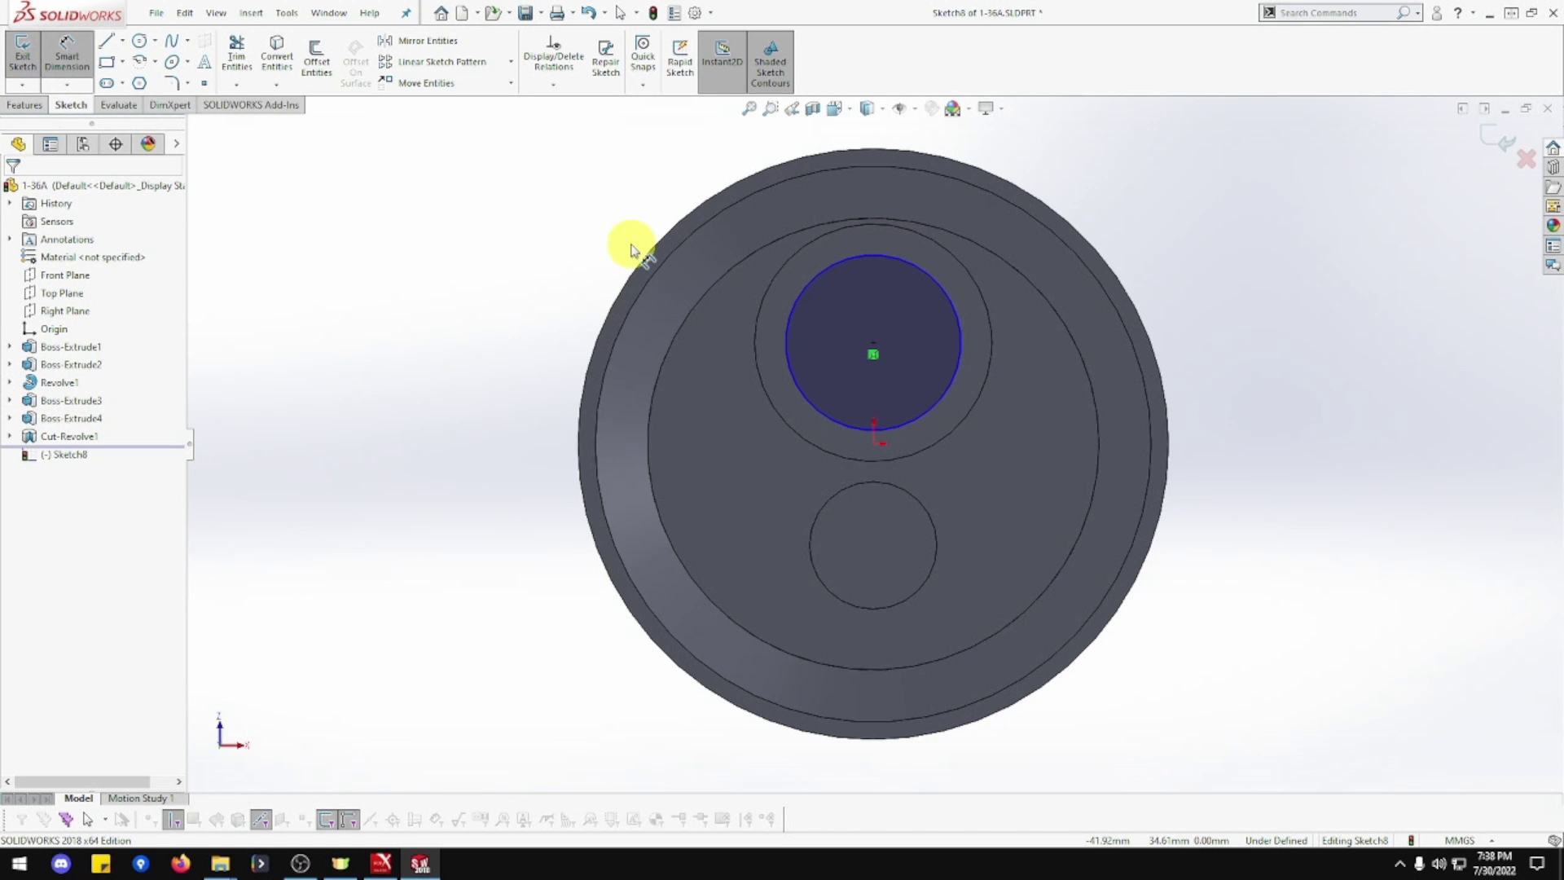
left_click(943, 295)
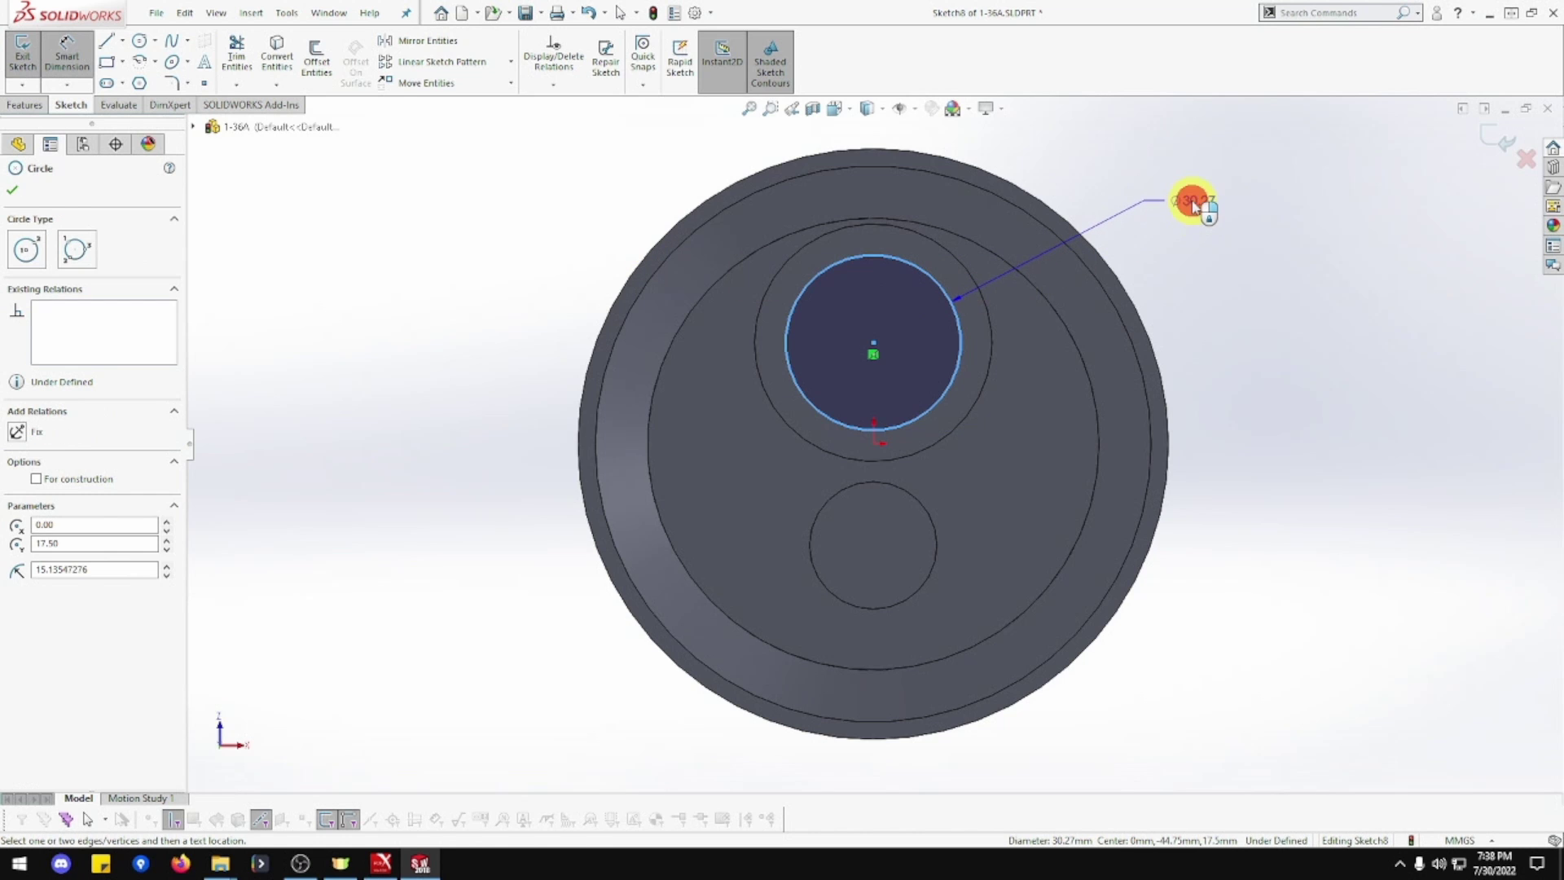
left_click(1194, 205)
type("24")
key("Return")
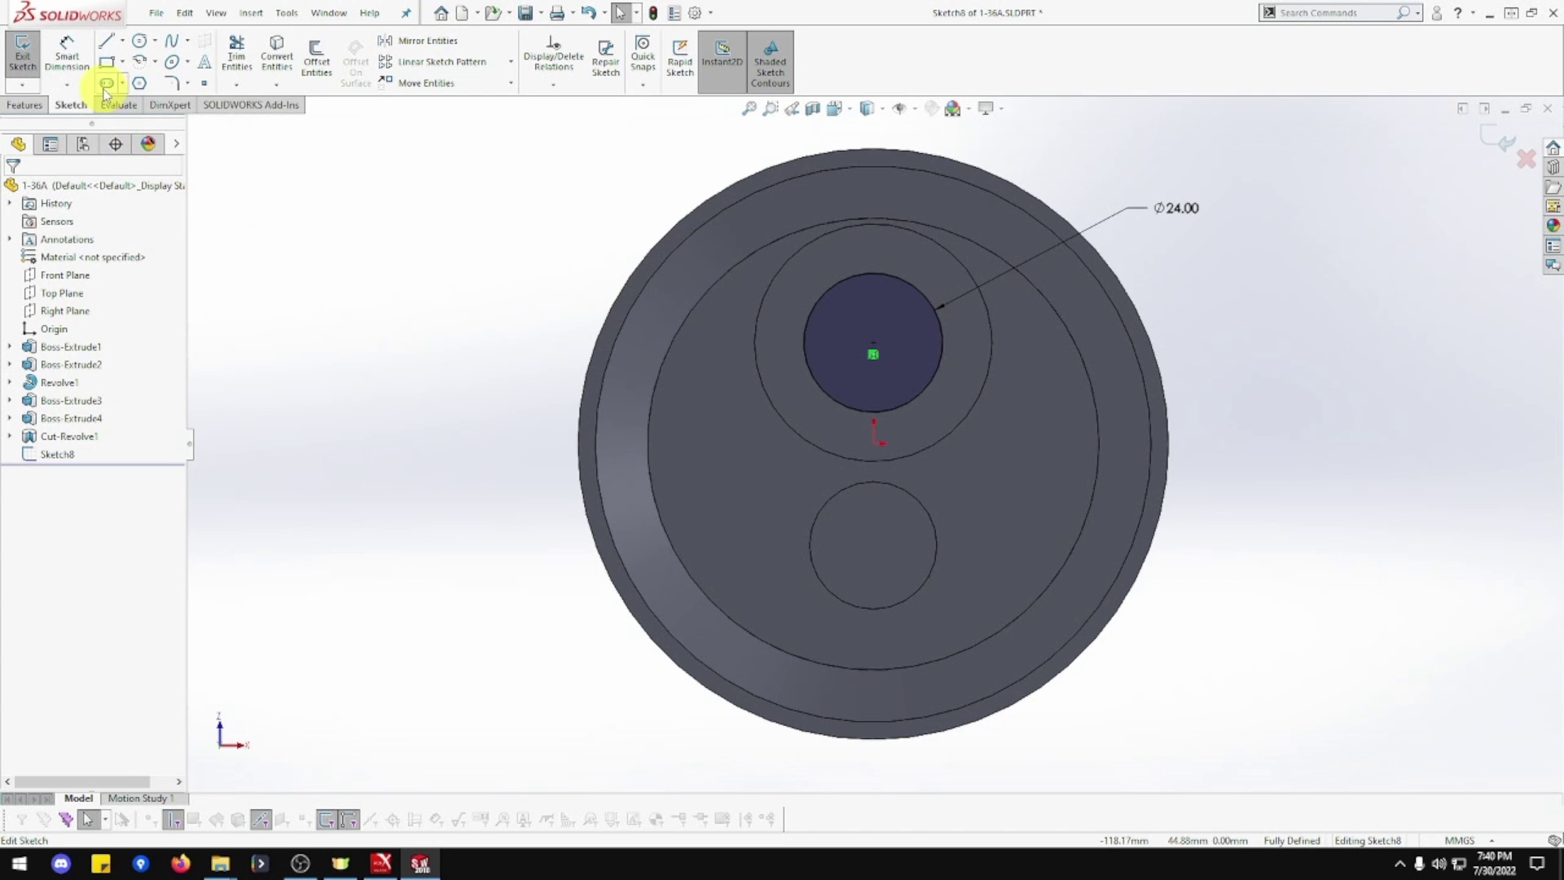
Cut the 24 mm circle into the 41 mm boss as a blind extruded cut 20 mm deep
left_click(33, 104)
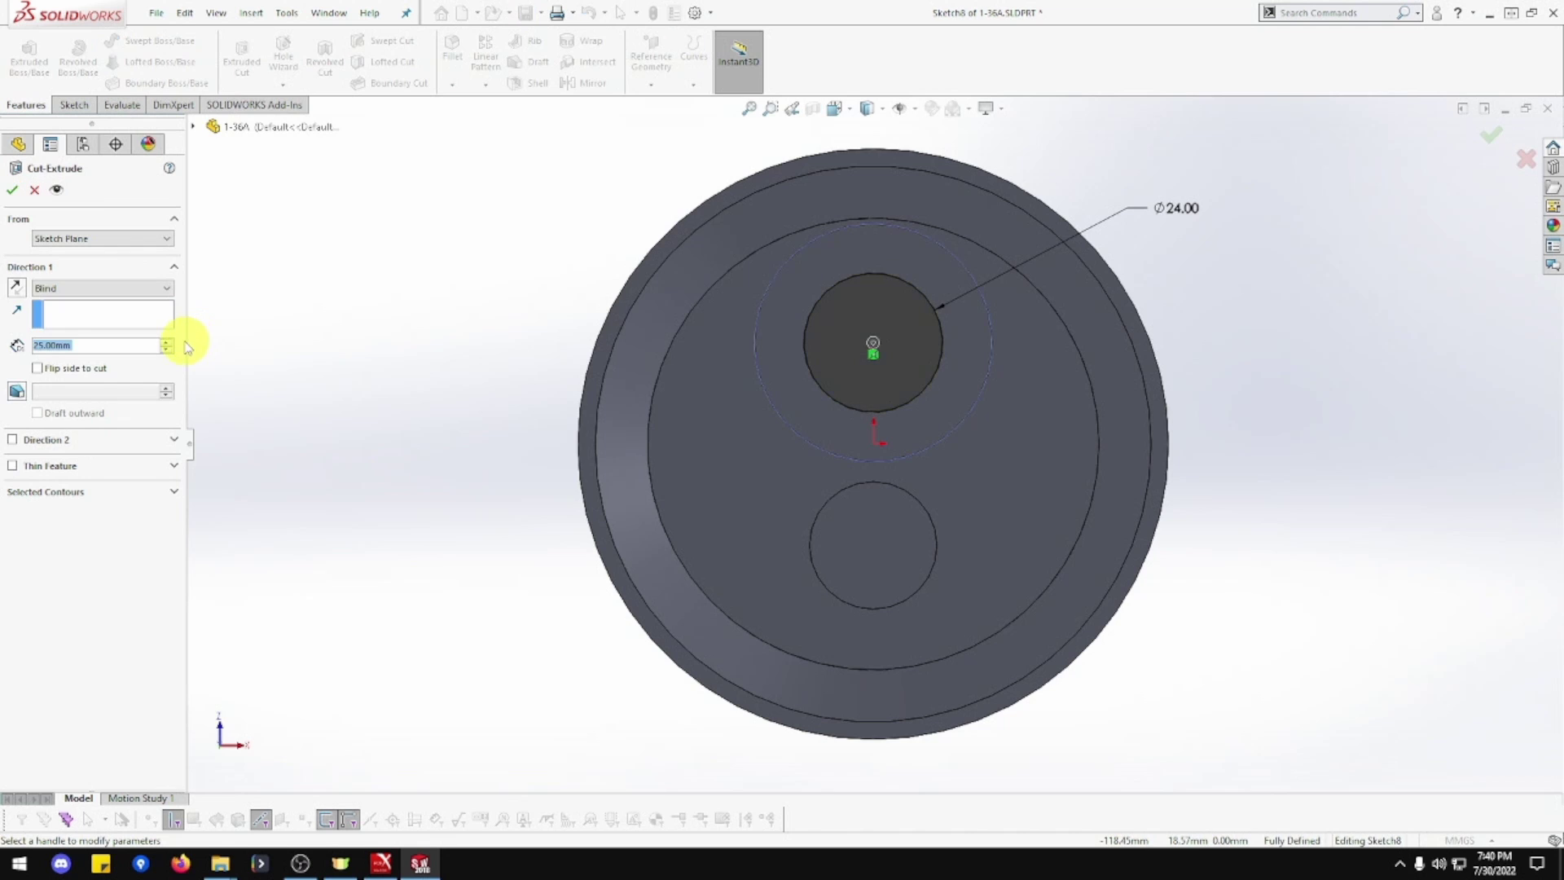
type("20")
key("Return")
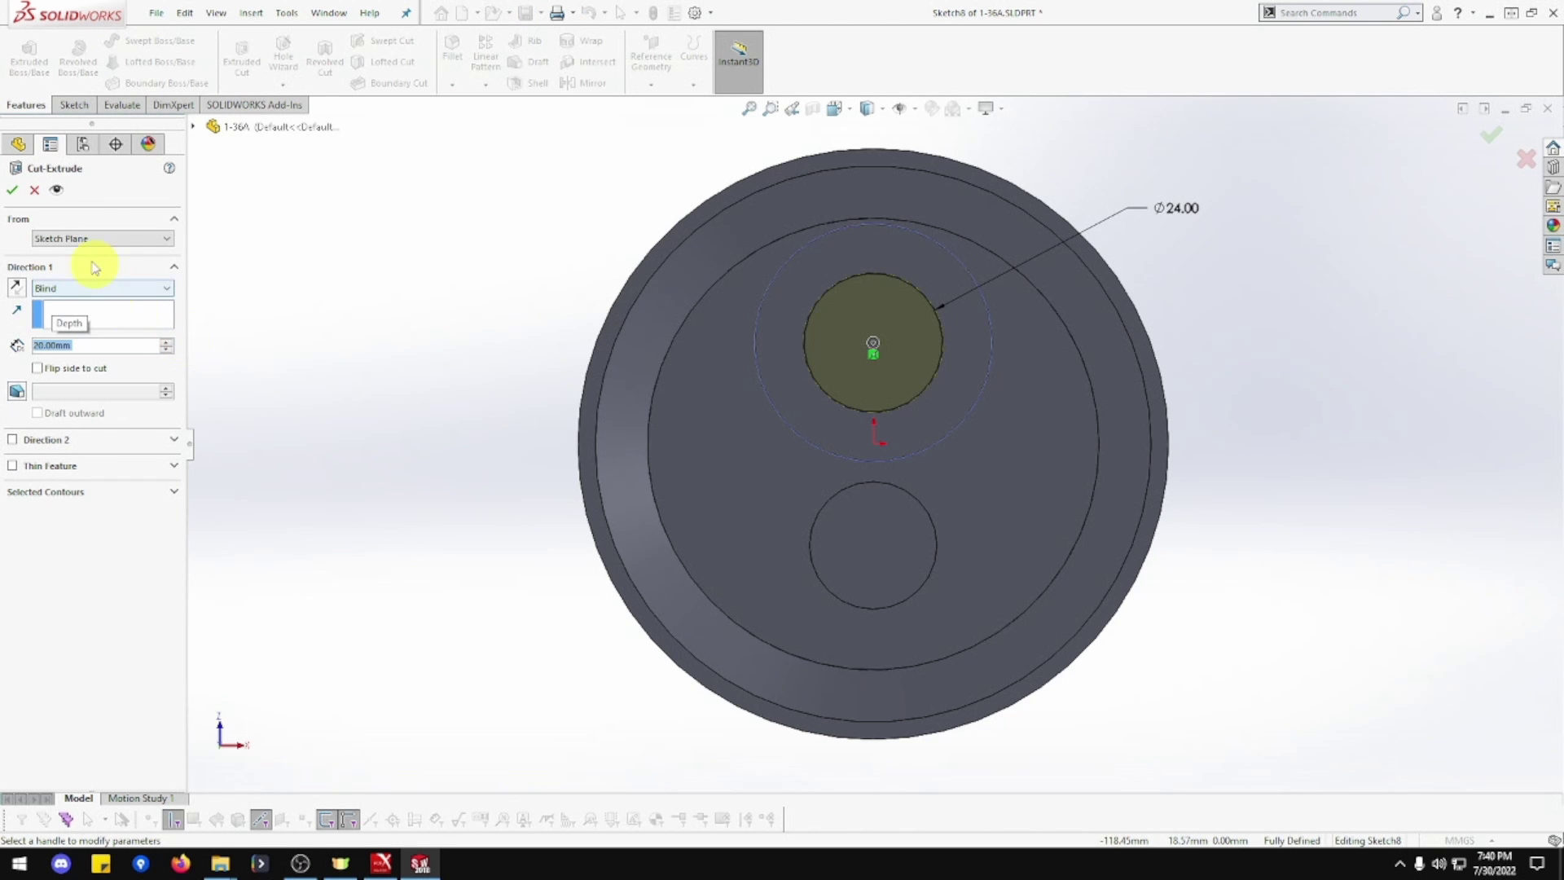
left_click(13, 191)
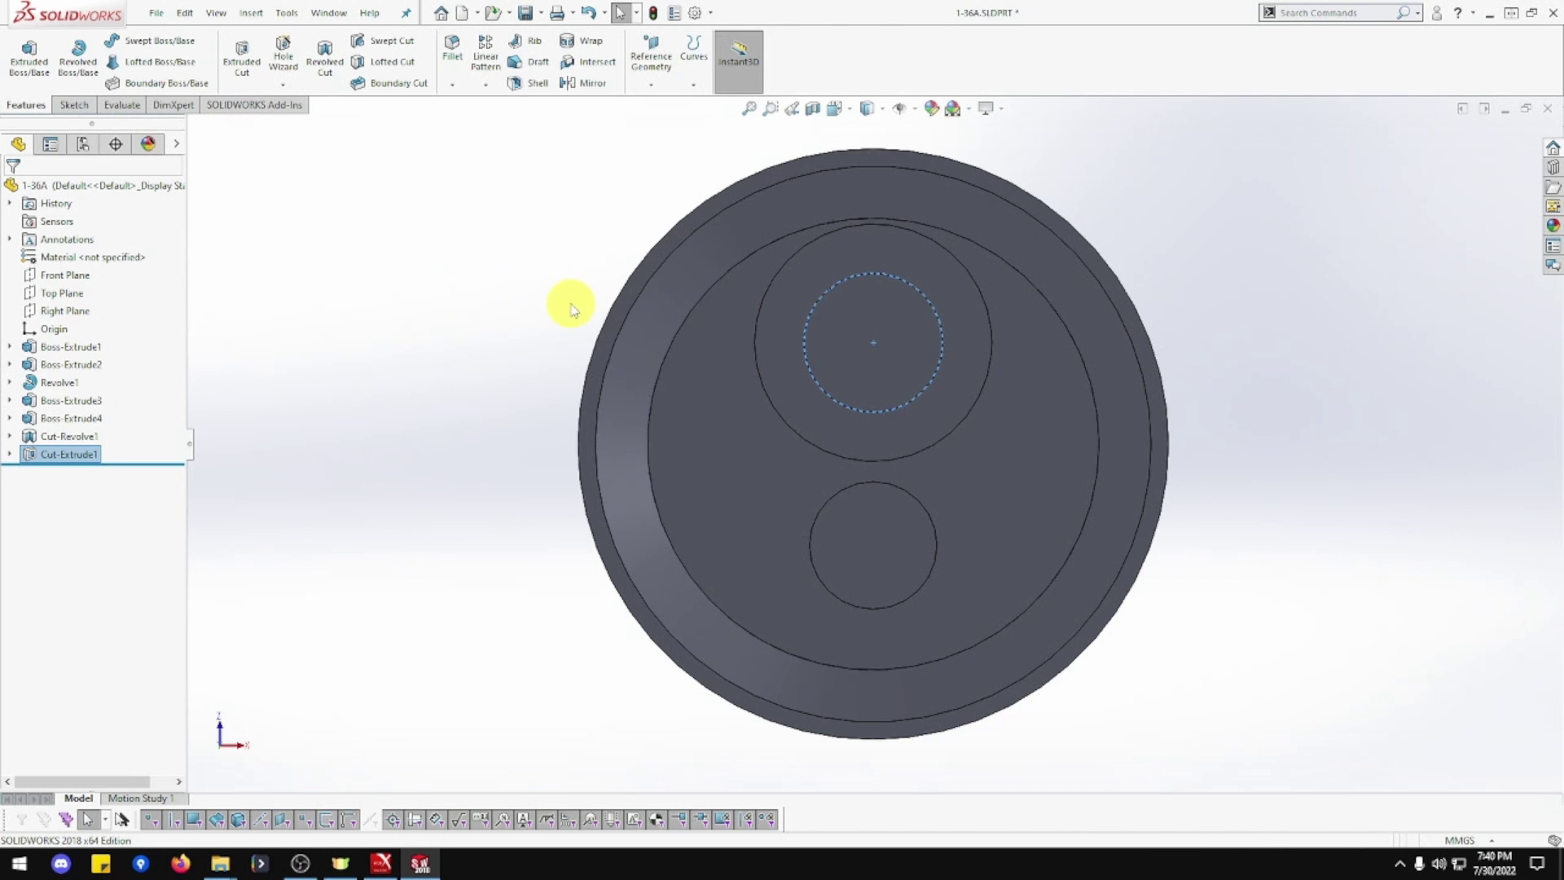
Sketch a circle about 17.6 mm in diameter on the floor of the 24 mm hole, concentric with the hole
left_click(876, 334)
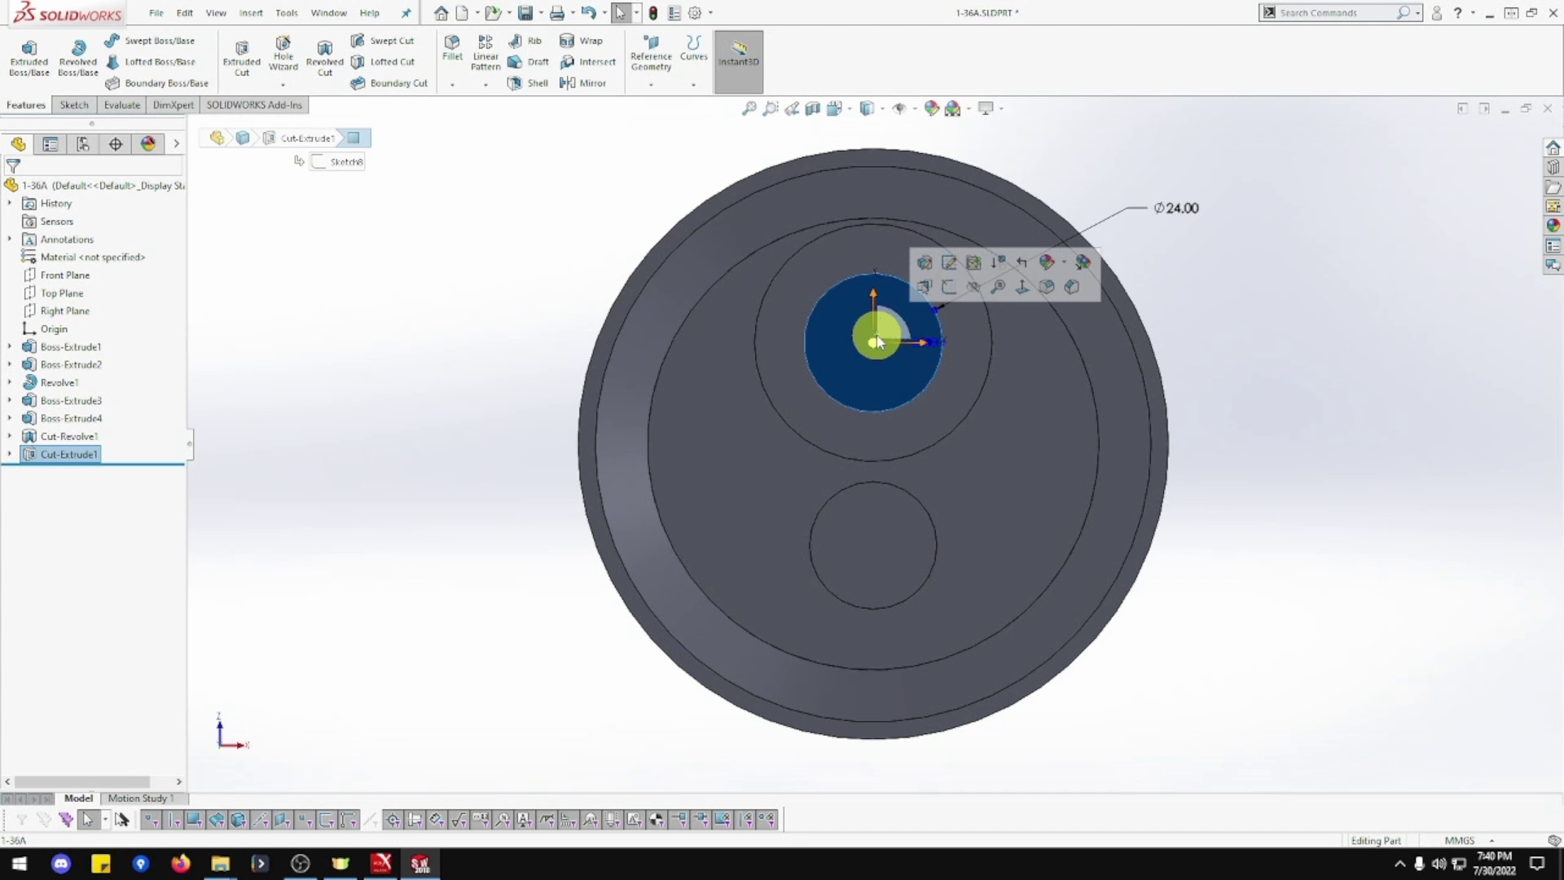
right_click(847, 330)
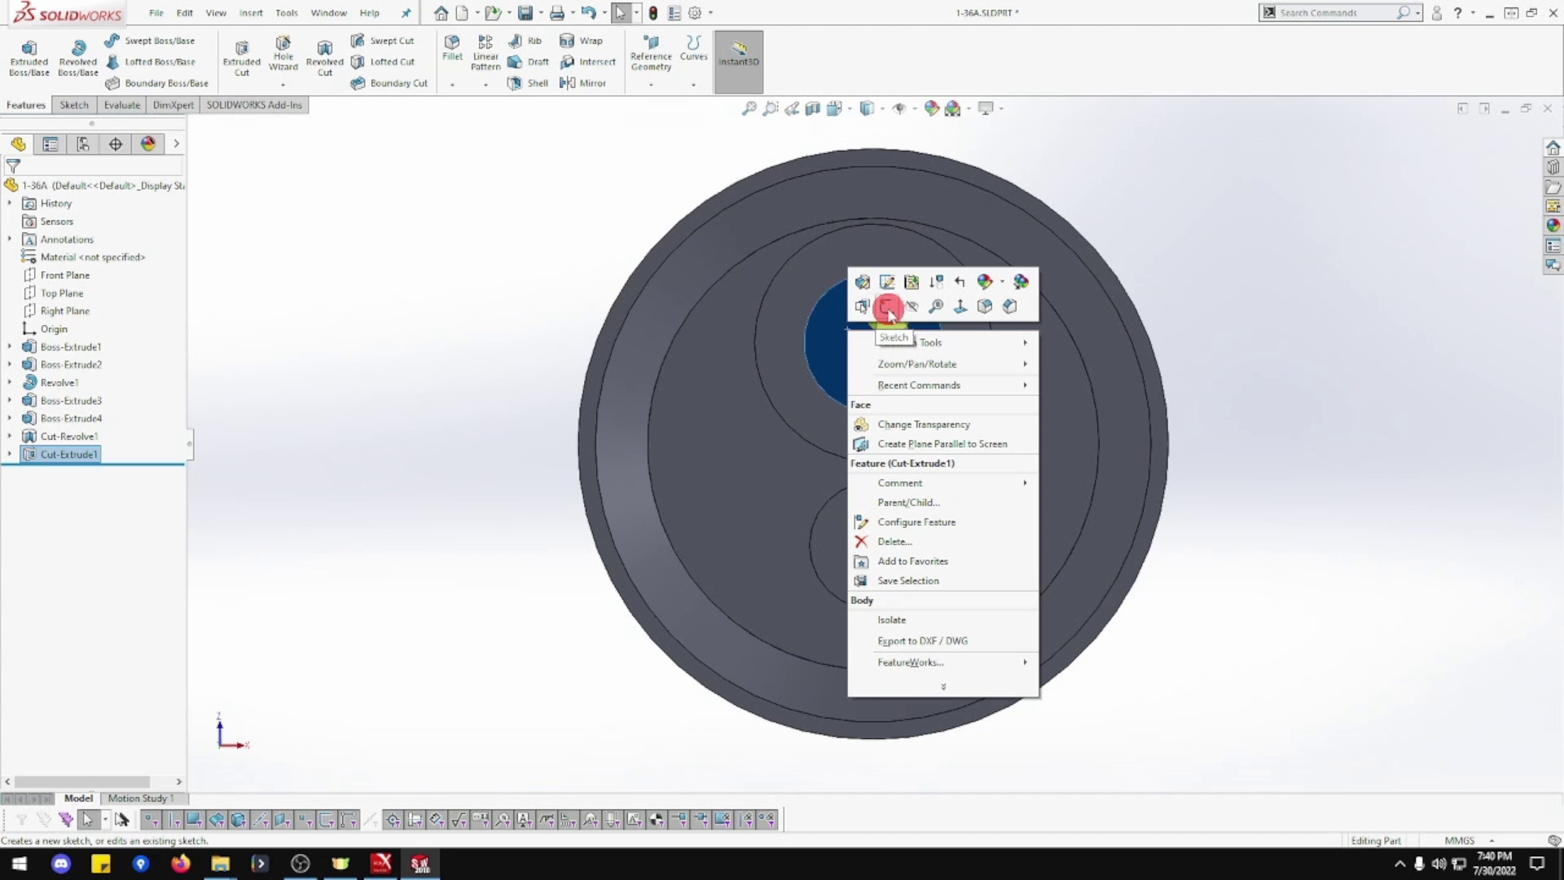
left_click(888, 308)
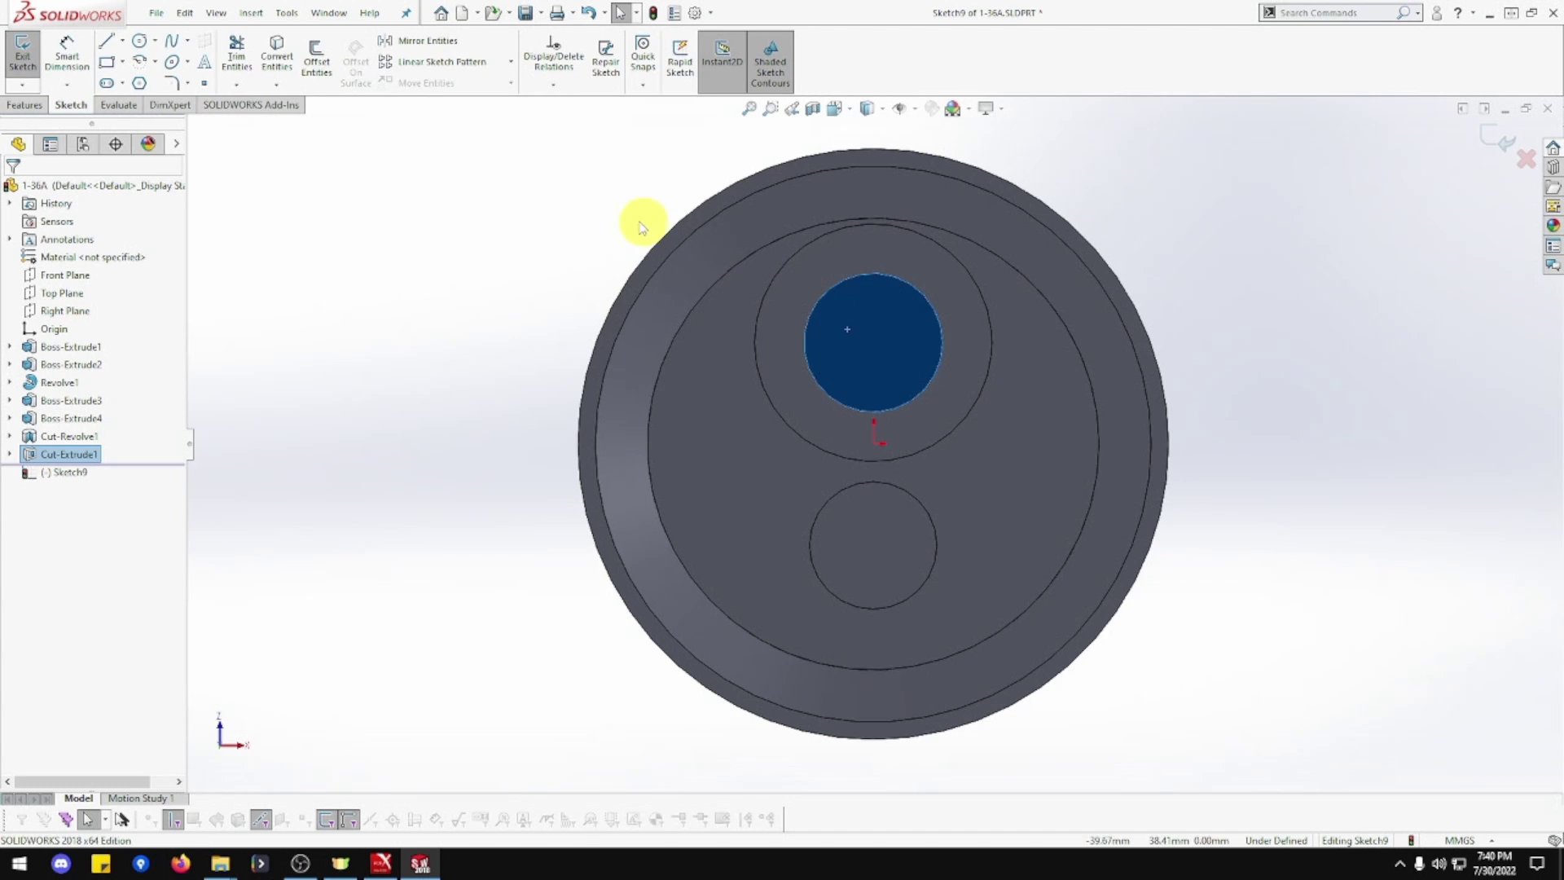
left_click(139, 42)
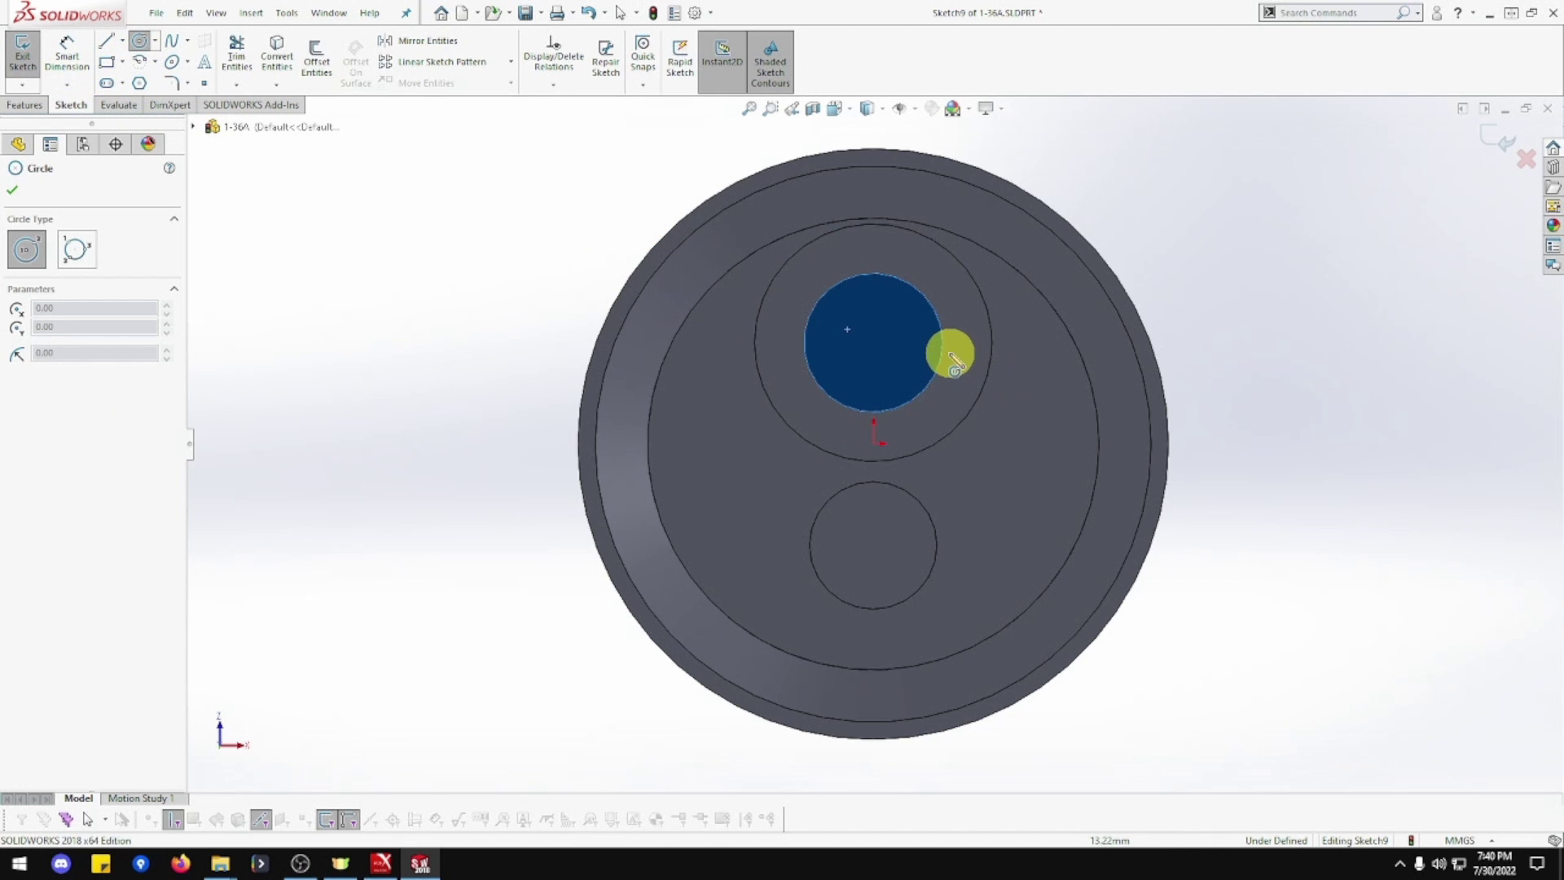
left_click(874, 345)
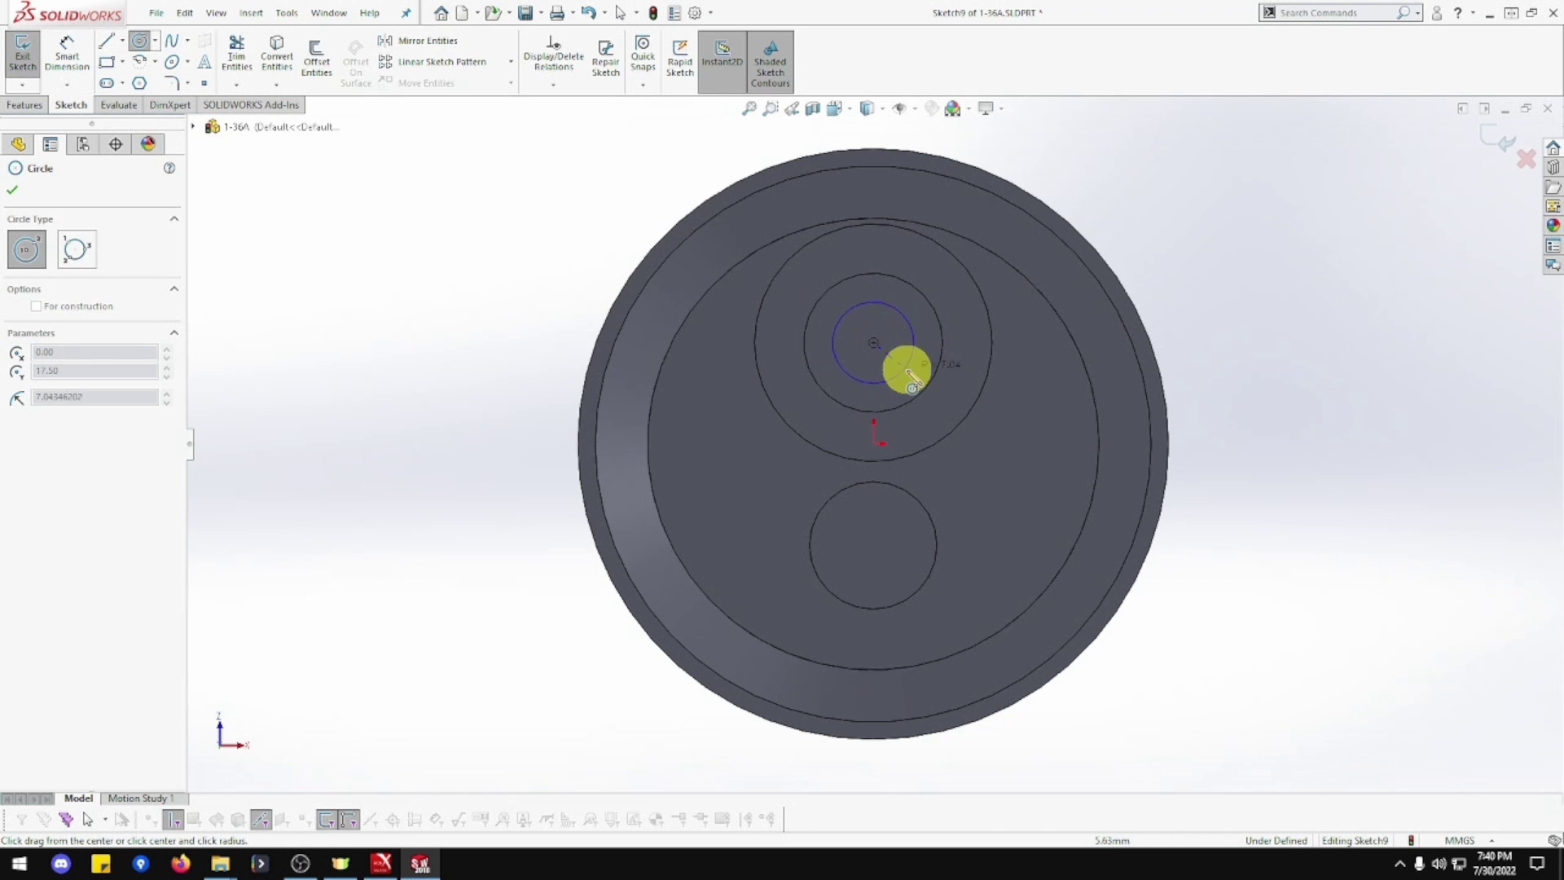
left_click(911, 378)
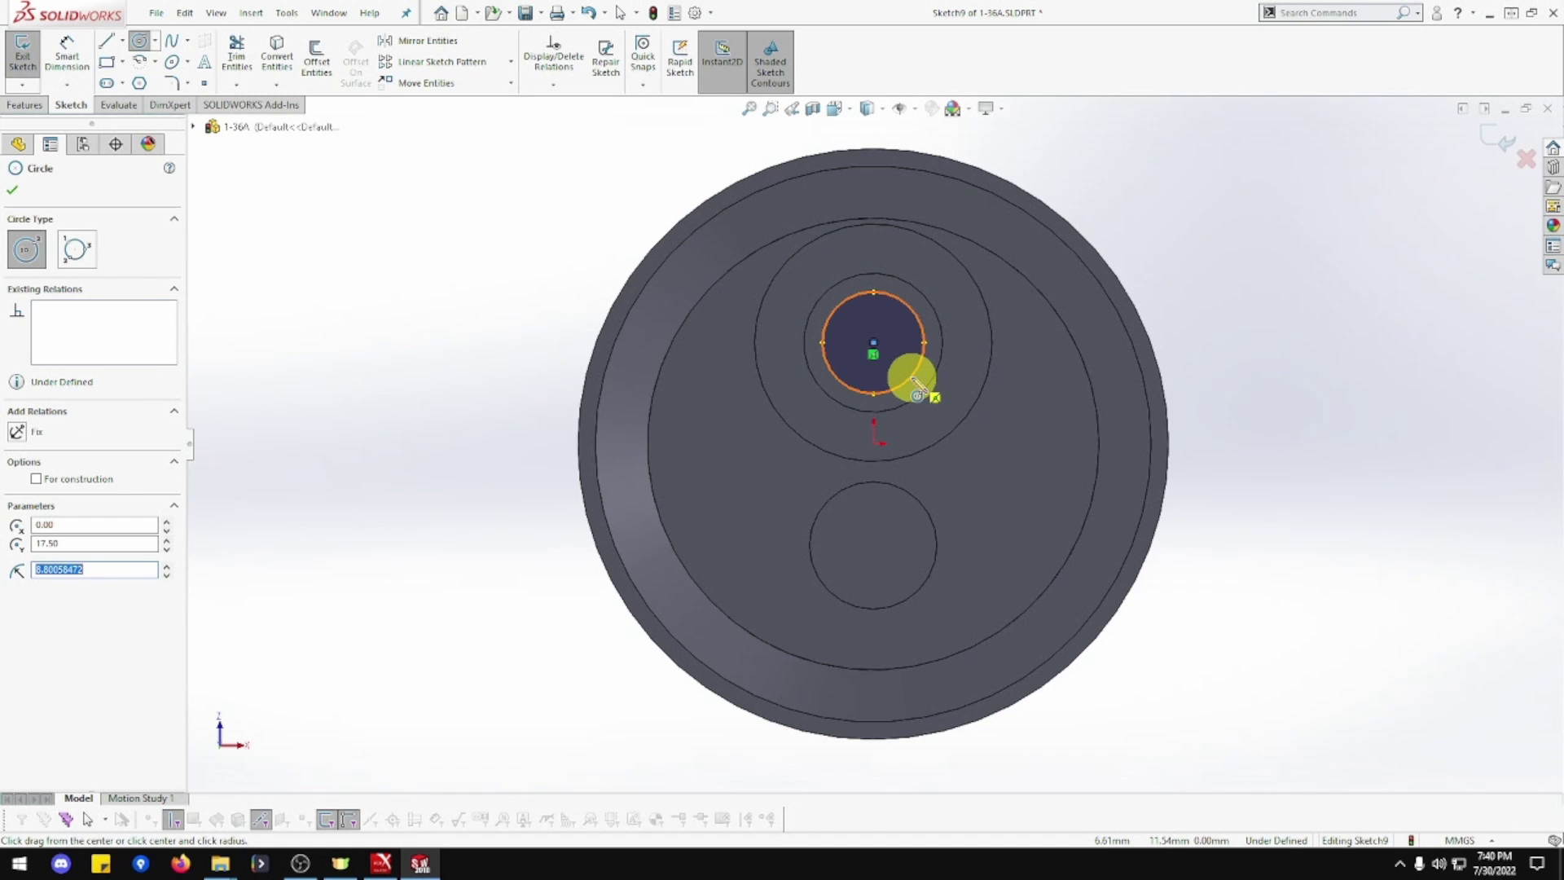
Dimension the diameter of the circle on the hole's floor to 16 mm
left_click(64, 58)
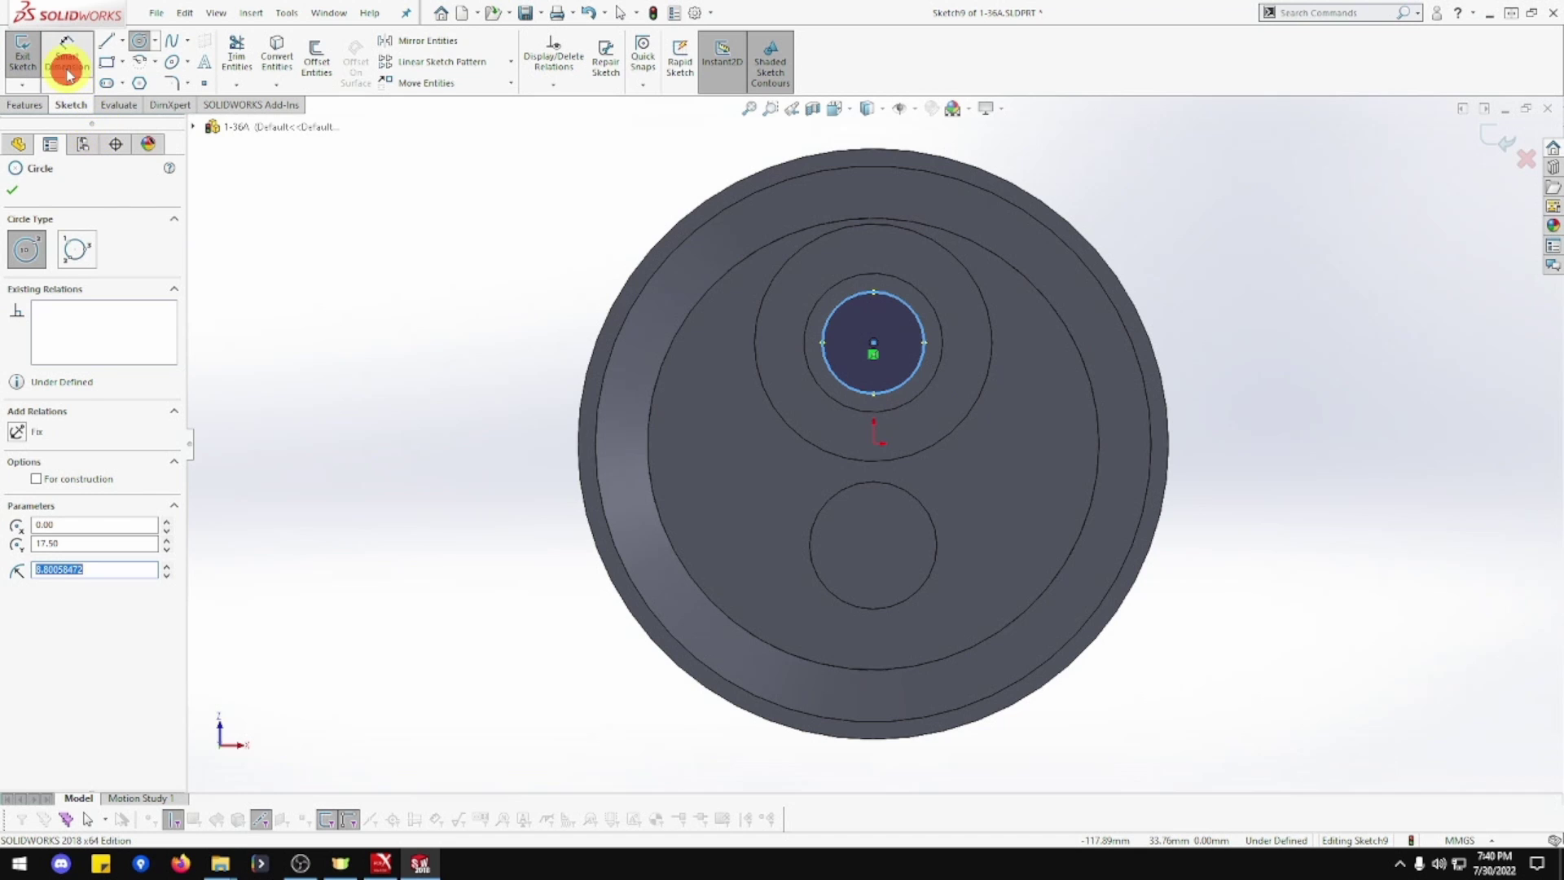
left_click(909, 308)
left_click(1161, 180)
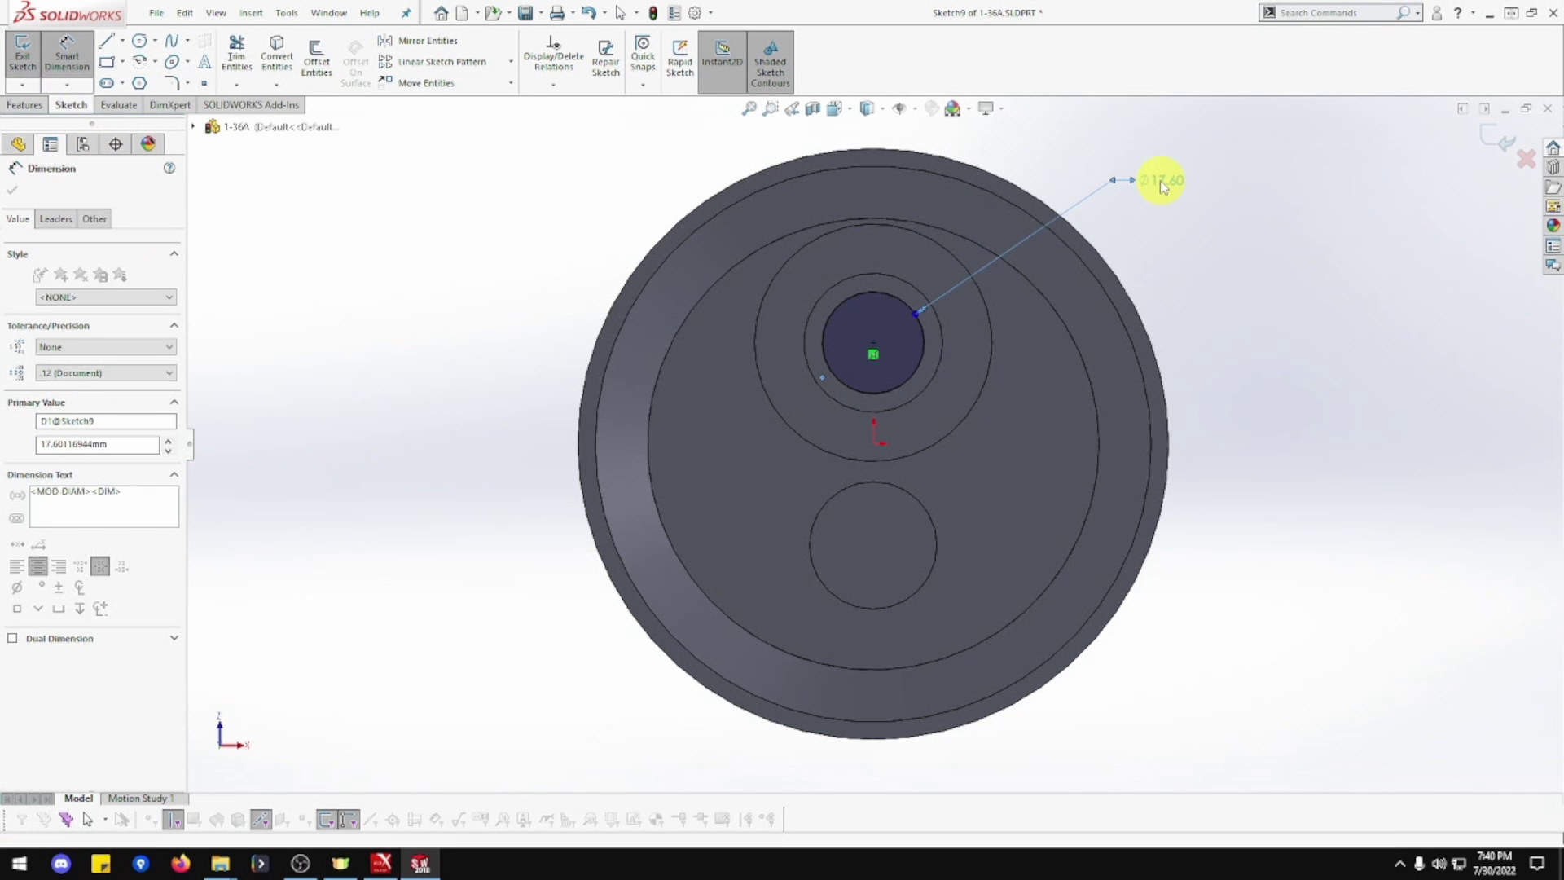
type("16")
key("Return")
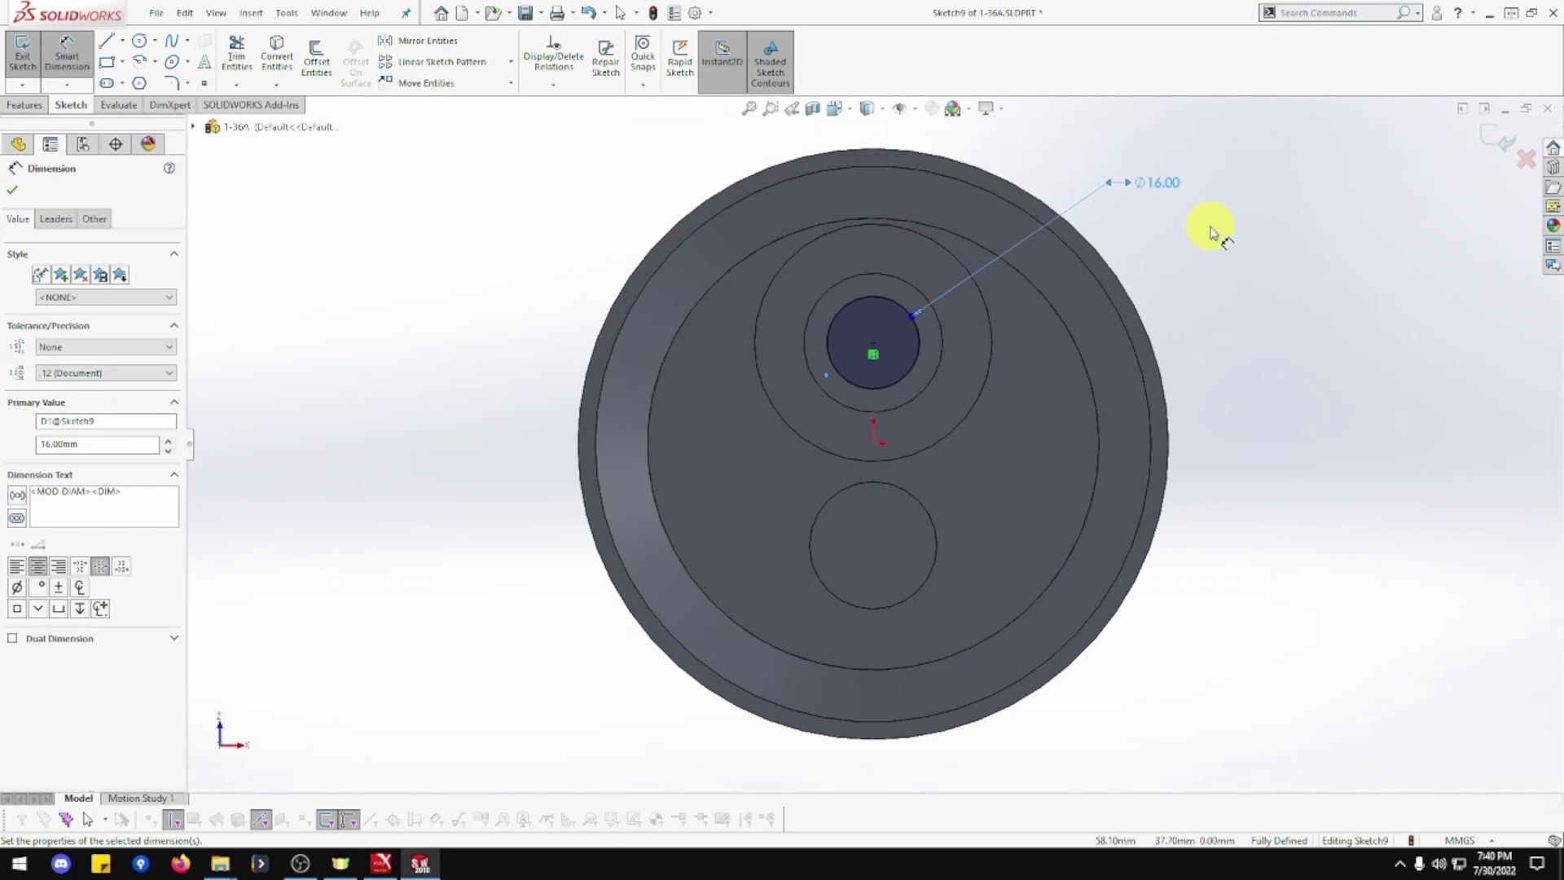
Create an extruded cut from the 16 mm circle with the Up To Next end condition
left_click(31, 110)
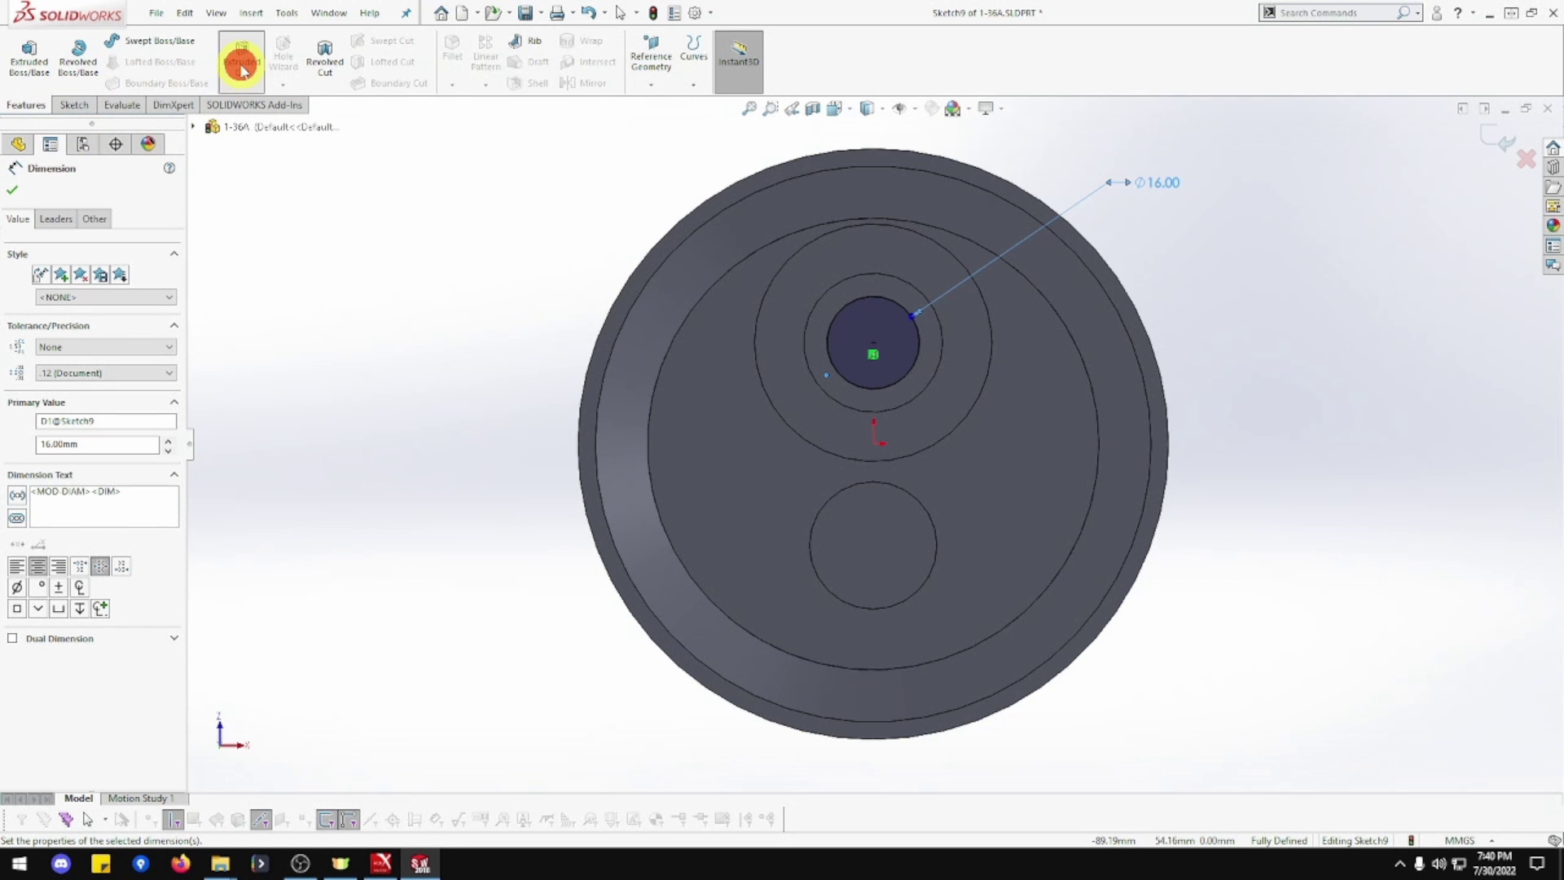
left_click(163, 288)
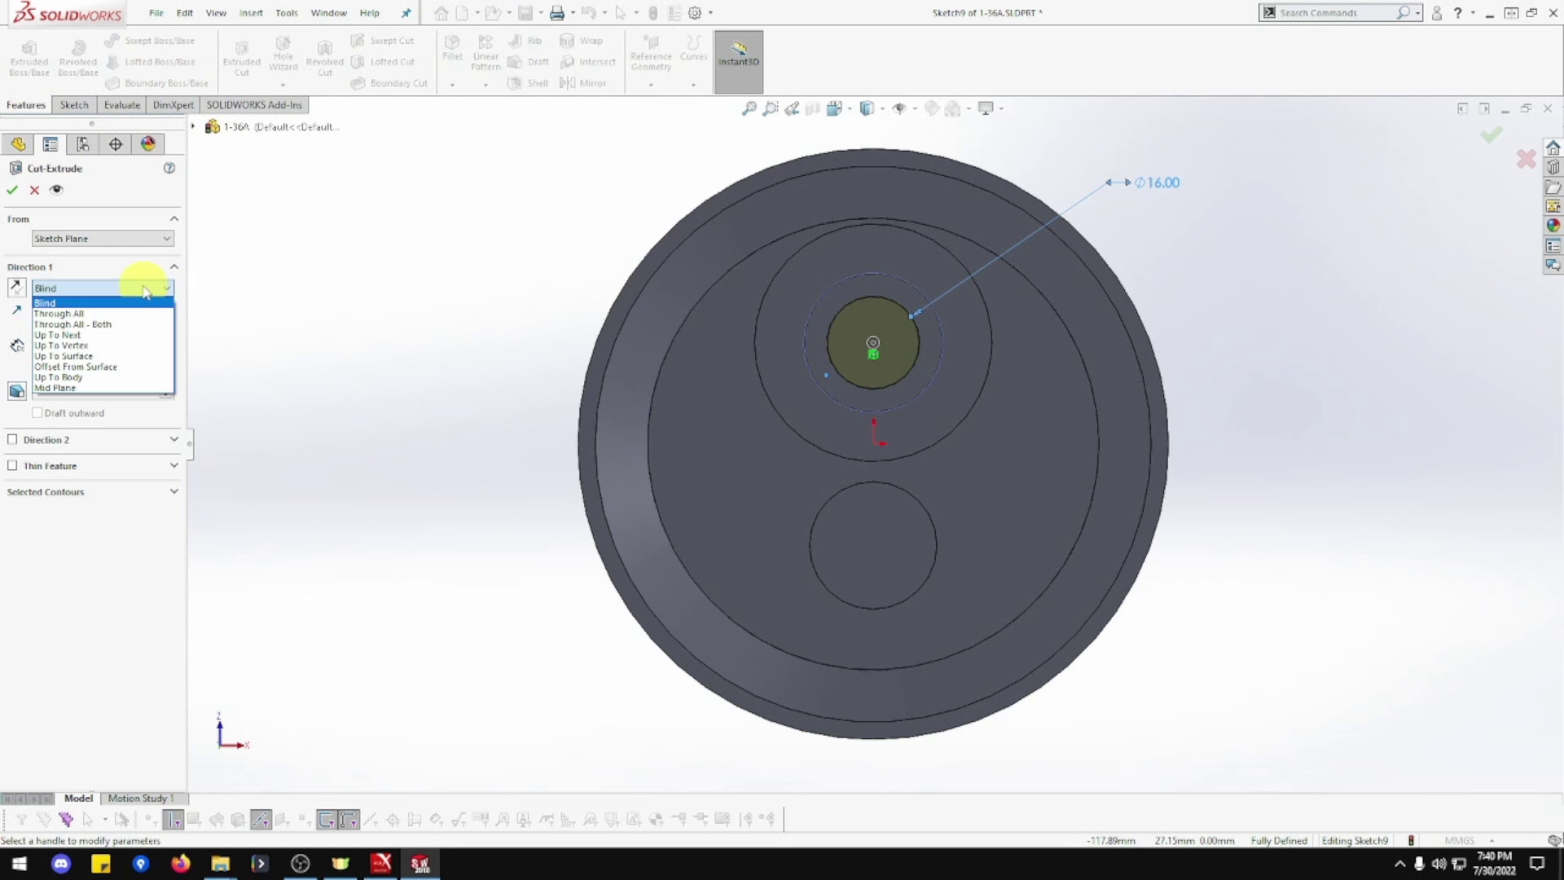
left_click(140, 335)
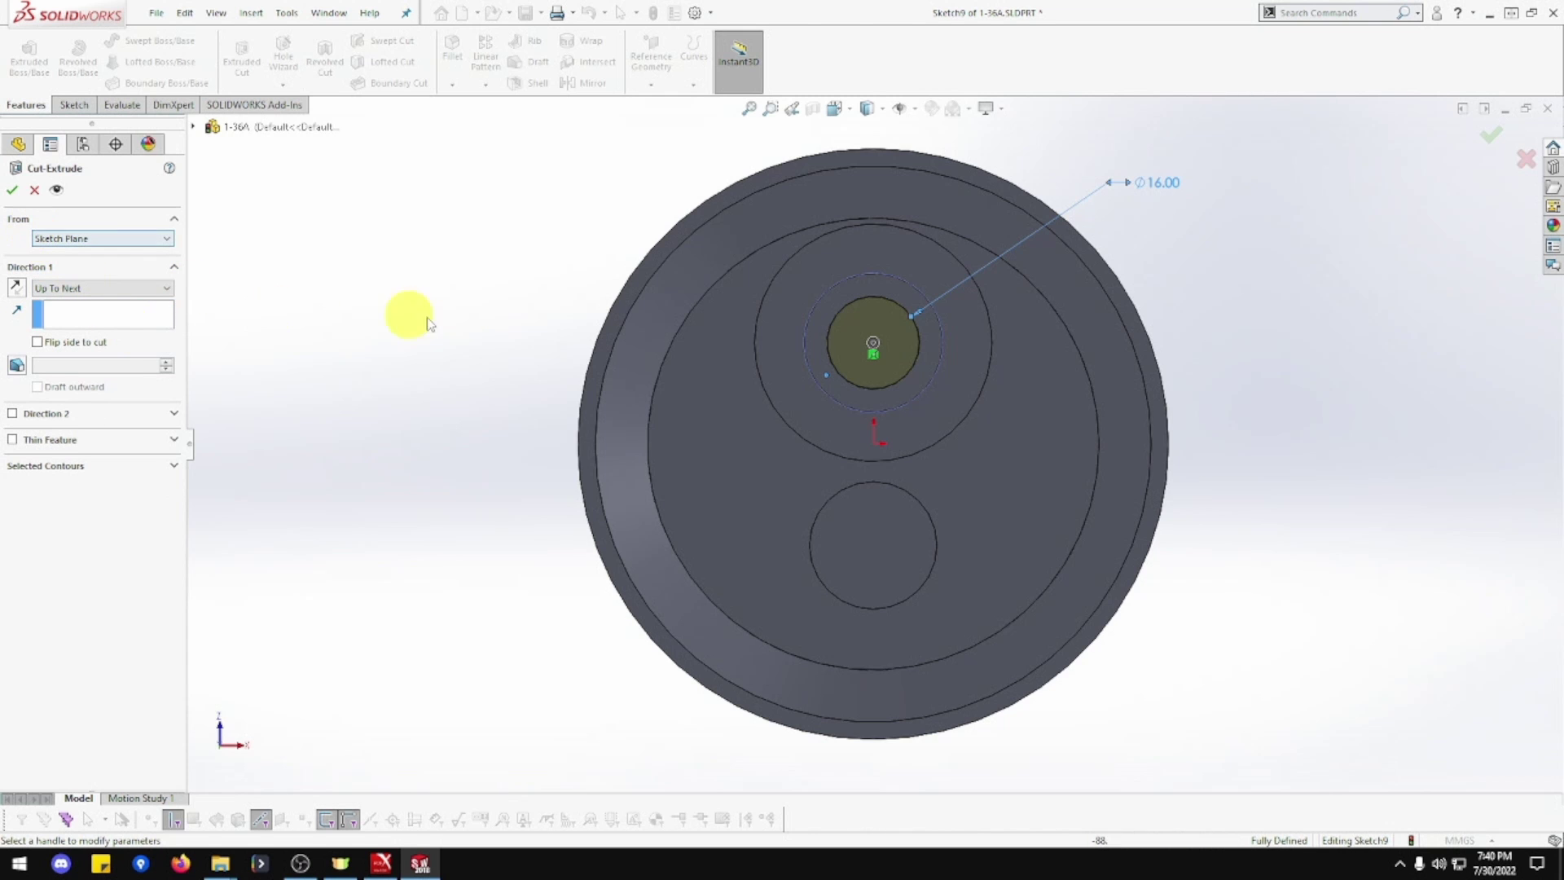
middle_click_drag(427, 323, 402, 851)
left_click(12, 192)
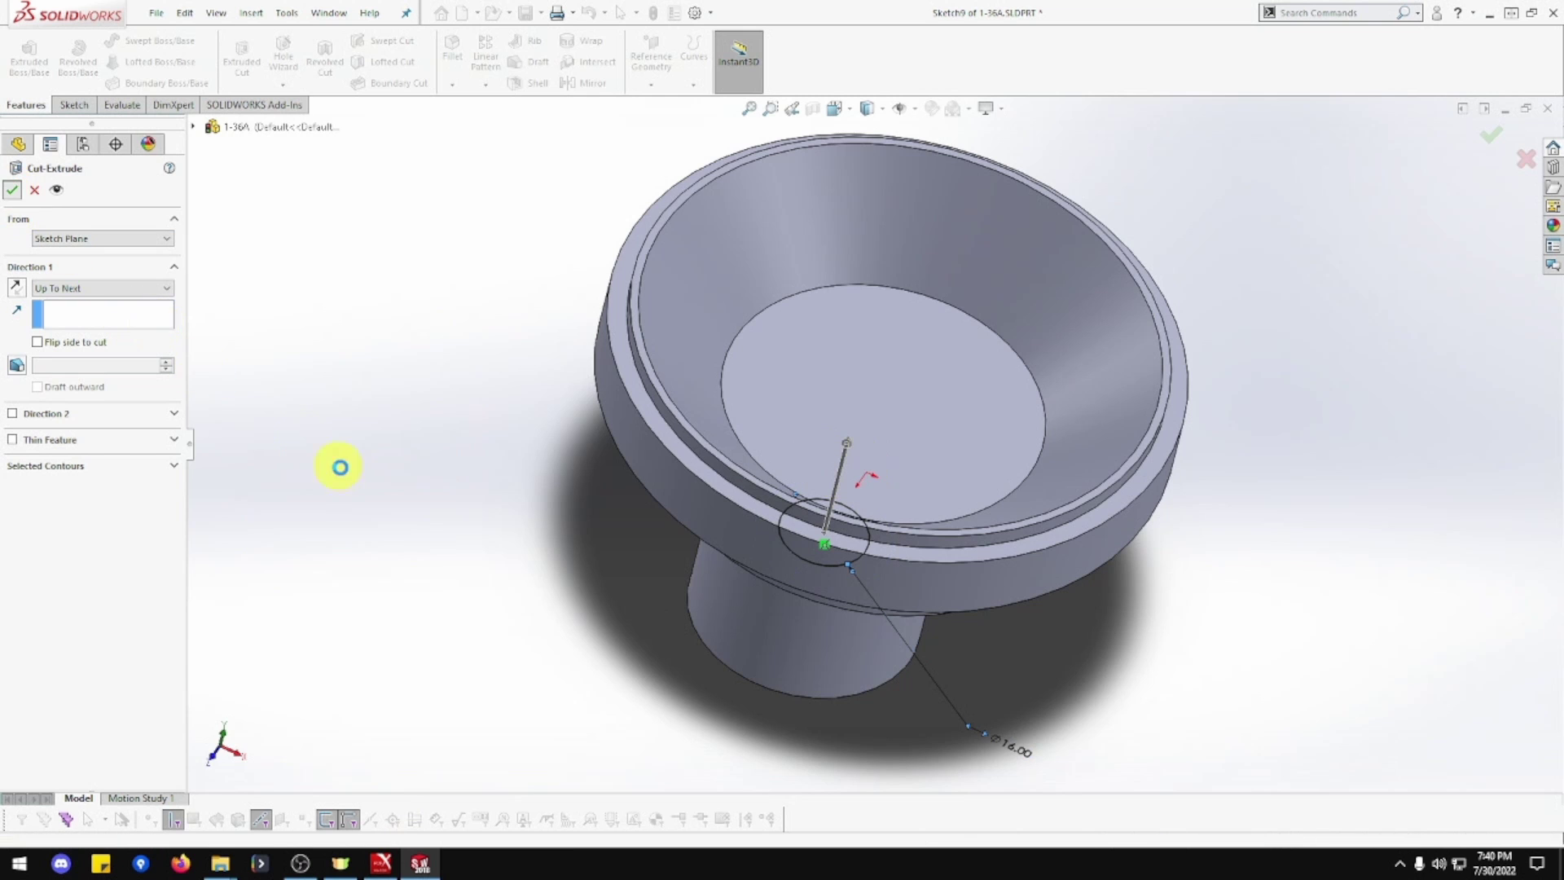
Sketch a circle about 17 mm in diameter on the 22 mm boss's end face, concentric with the boss
middle_click_drag(454, 443, 615, 381)
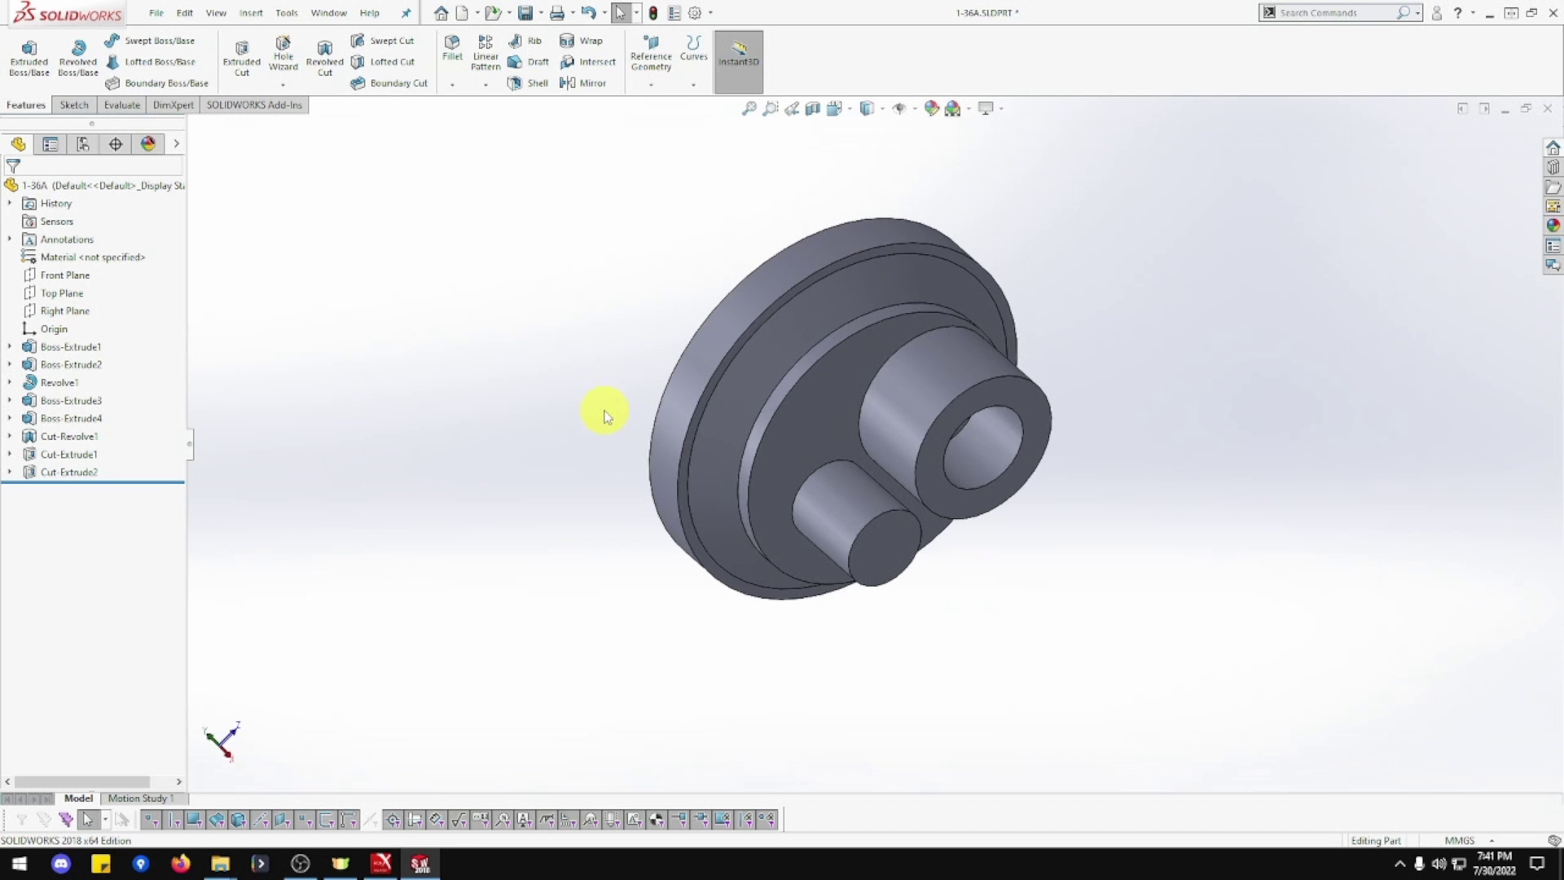
left_click(873, 557)
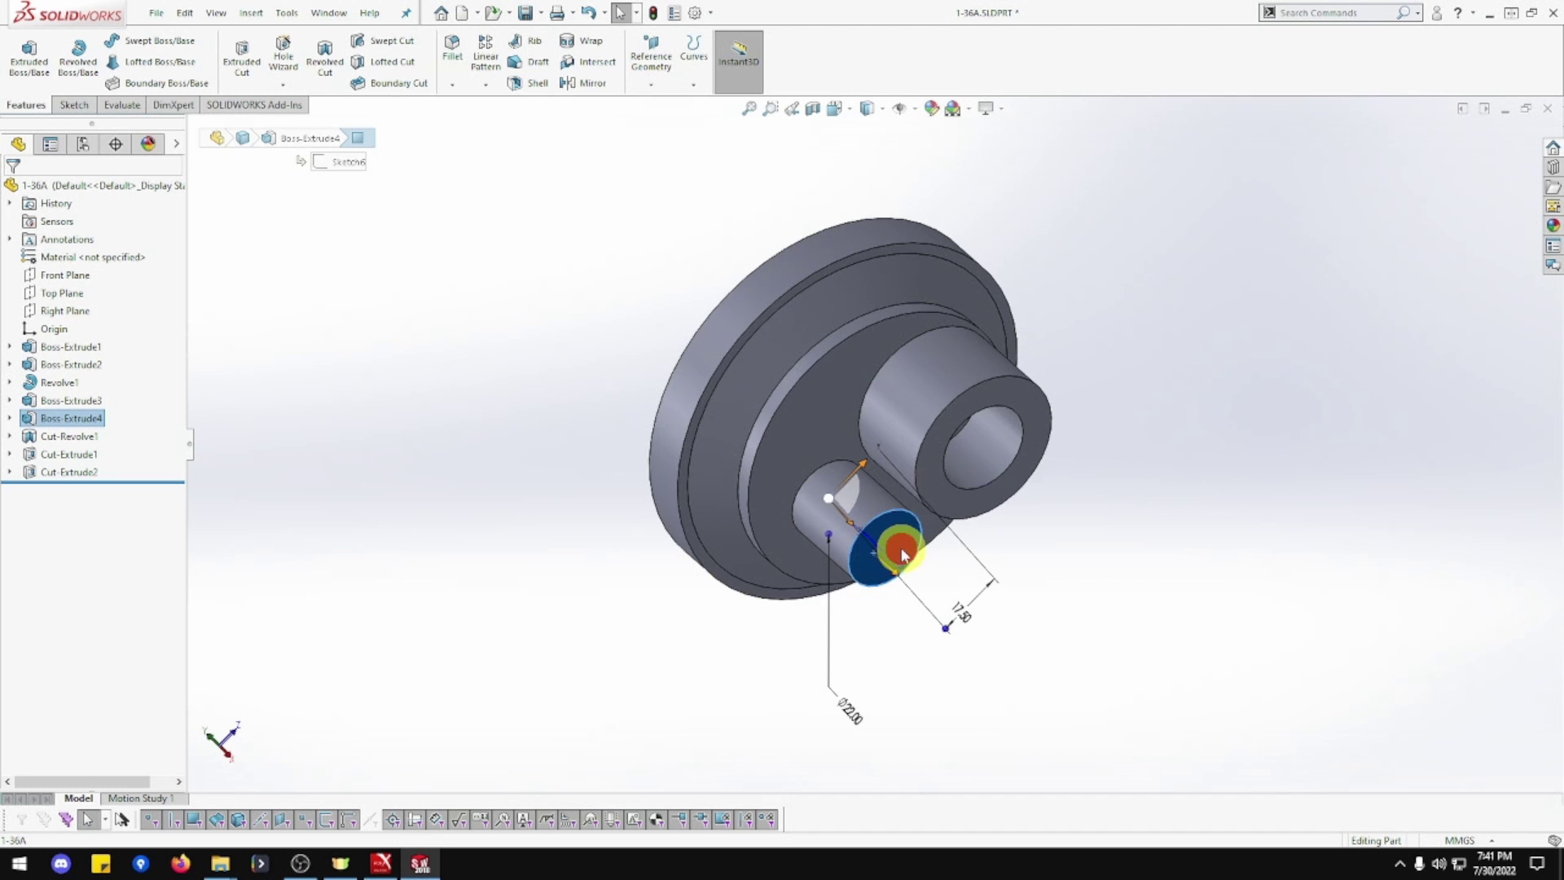
right_click(901, 553)
left_click(1020, 496)
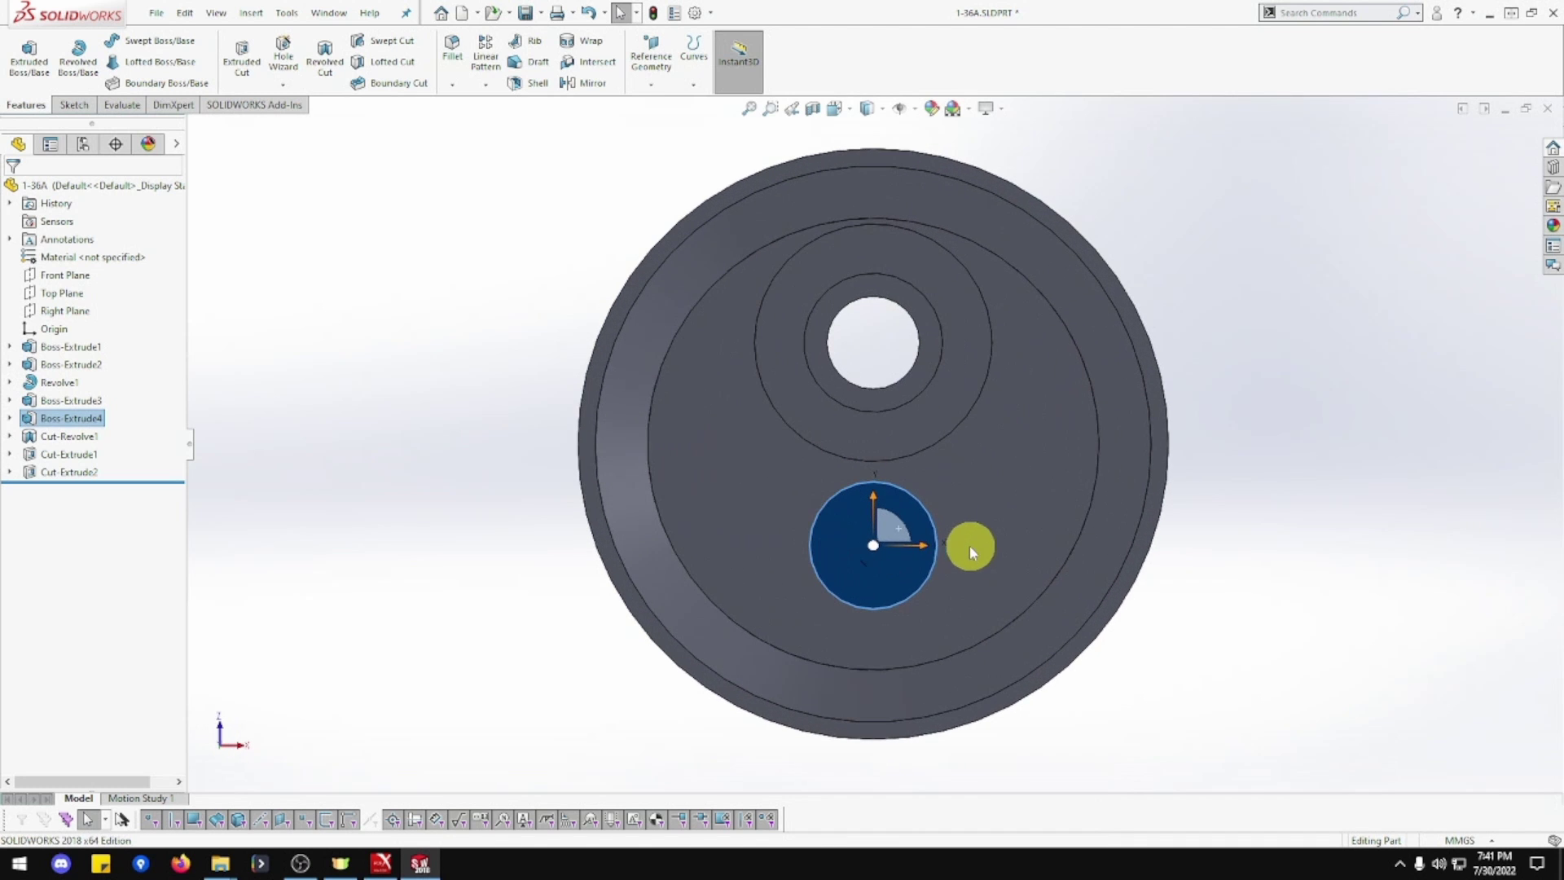
right_click(847, 560)
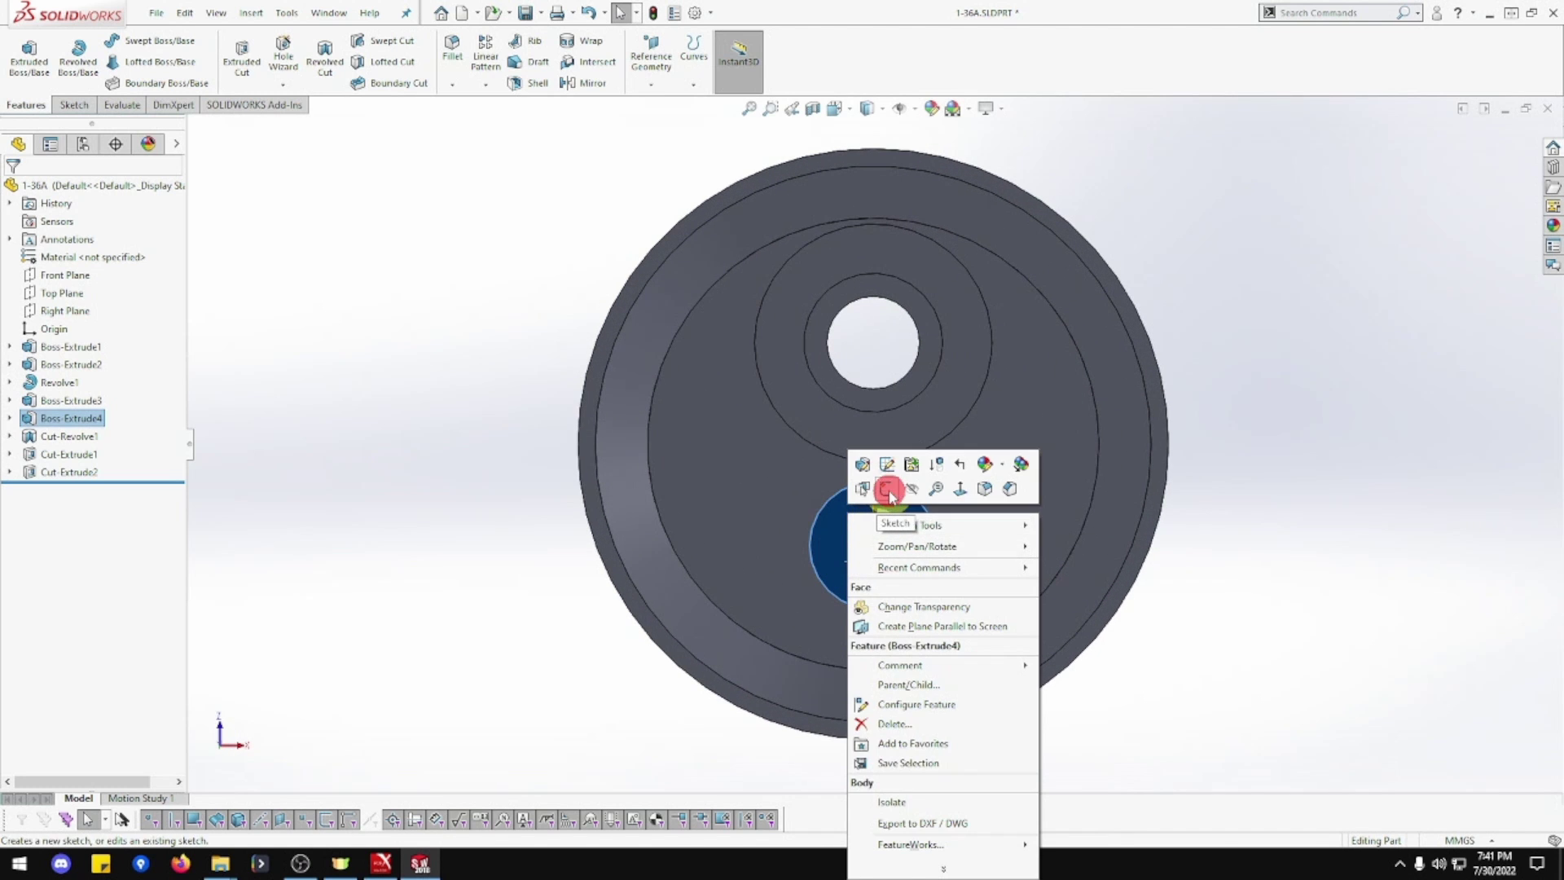
left_click(887, 491)
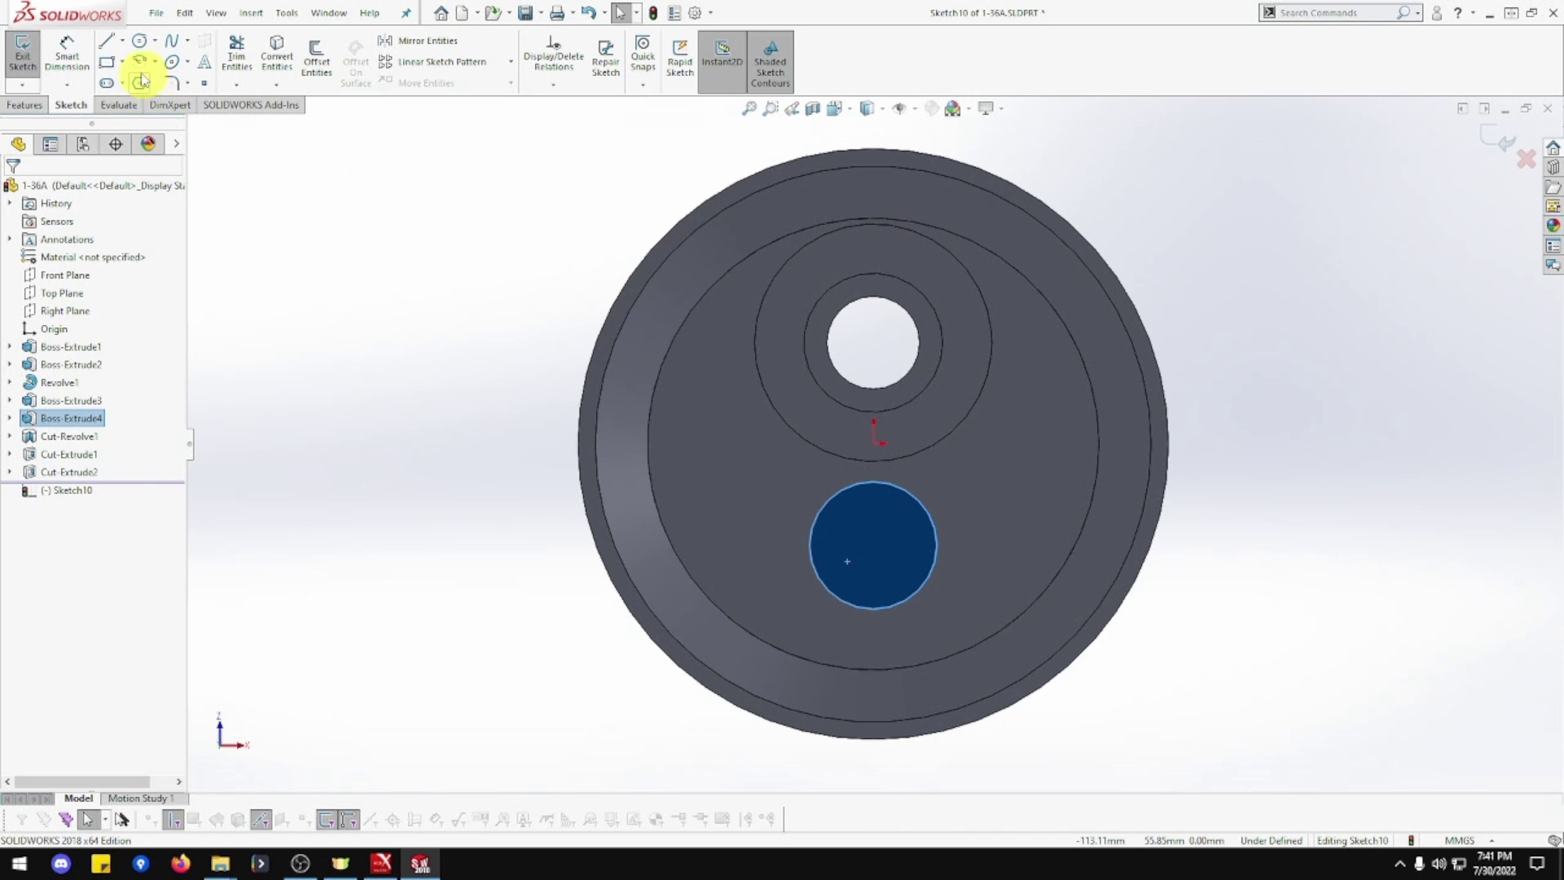
left_click(138, 42)
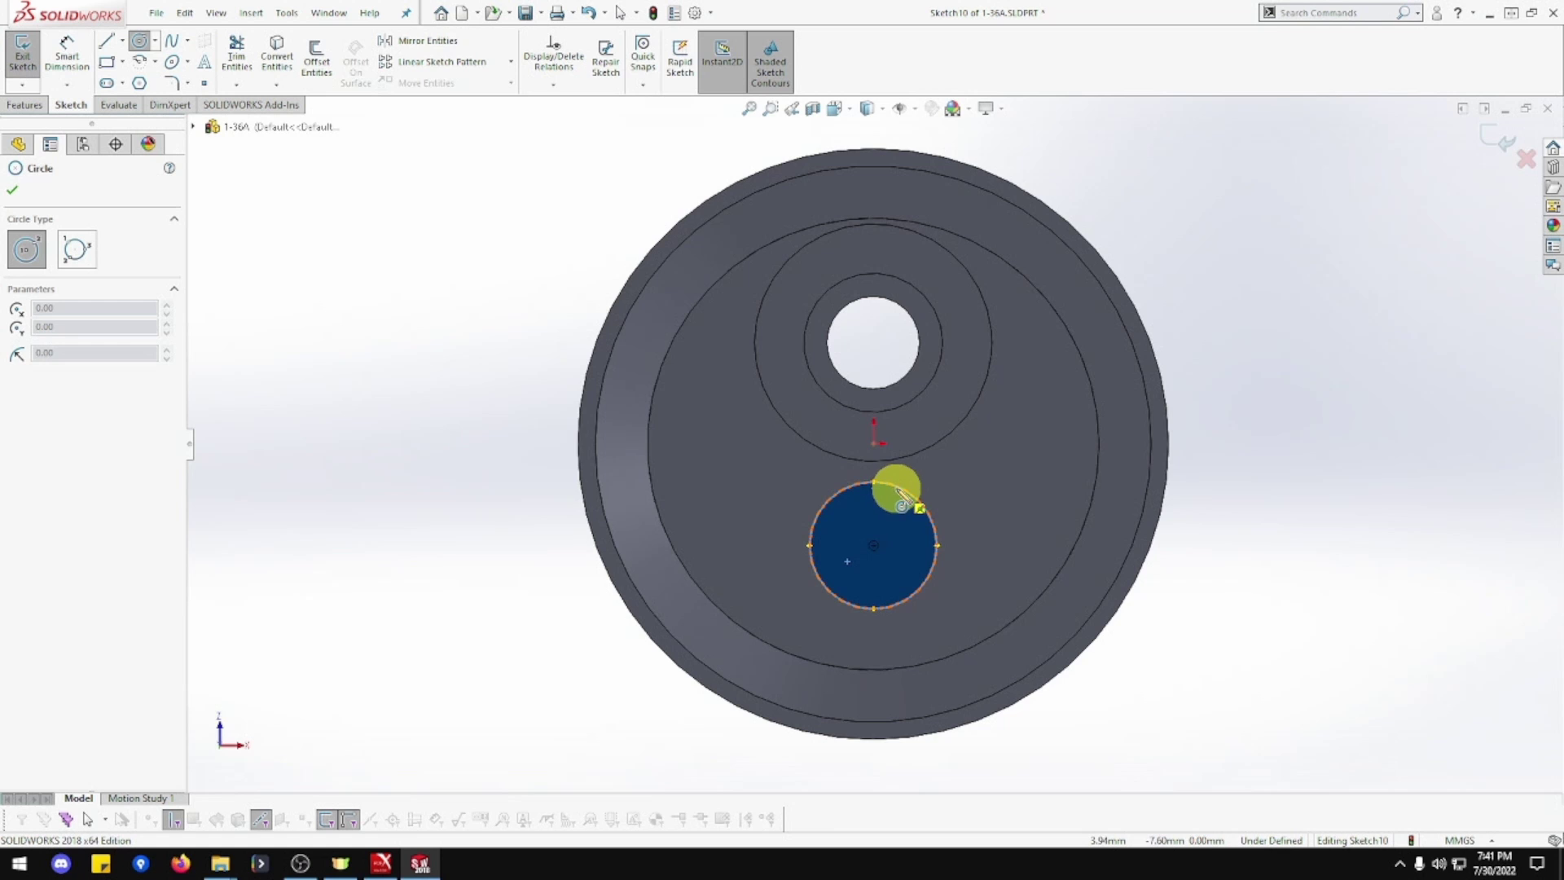
left_click(874, 545)
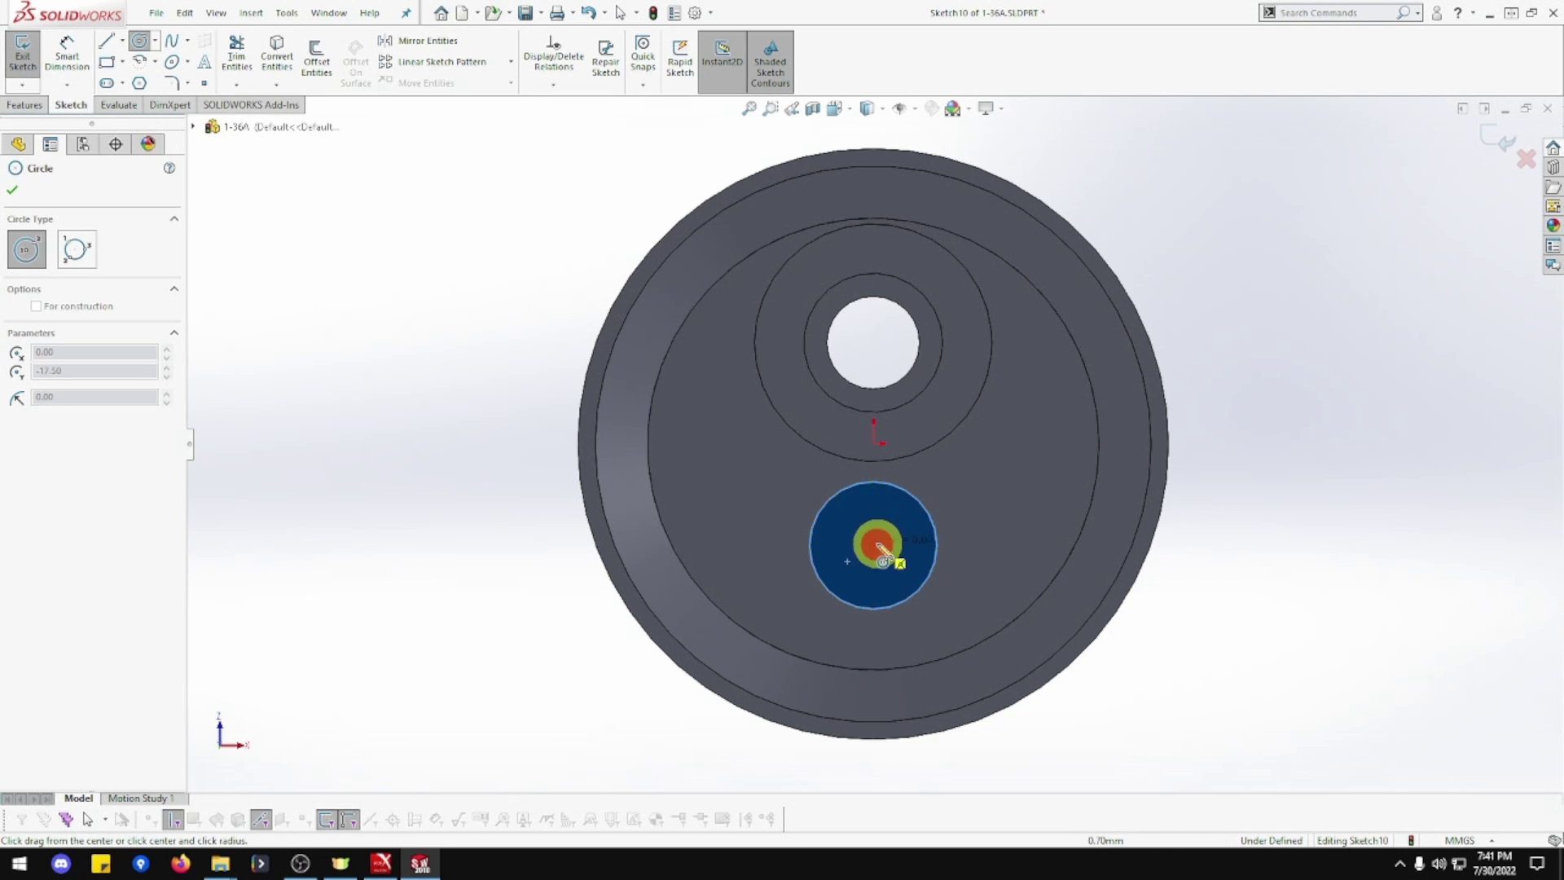
left_click(923, 536)
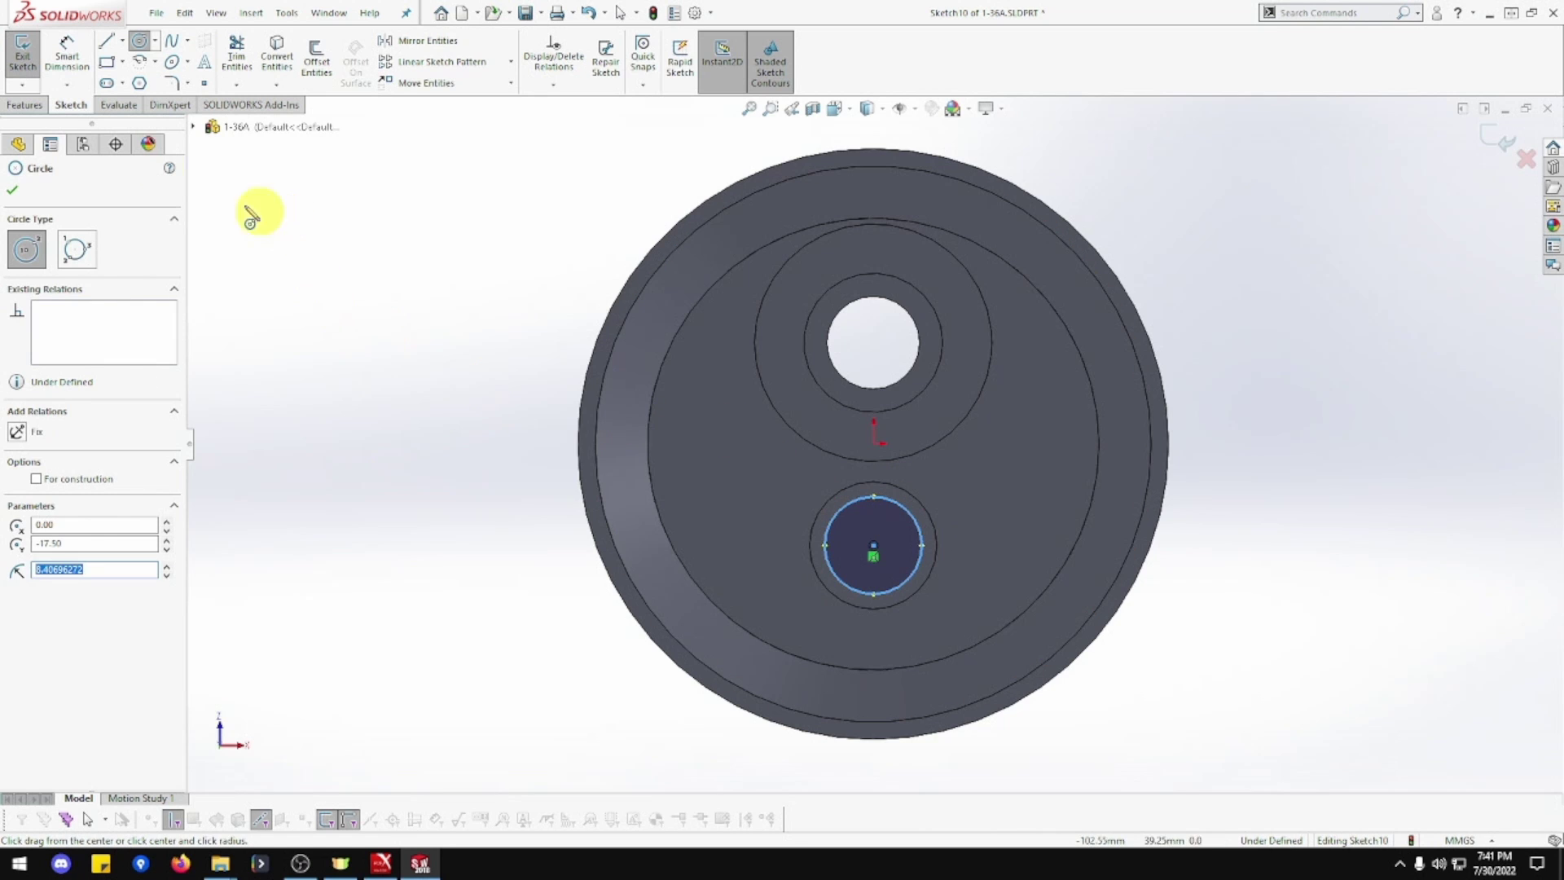
Dimension the diameter of the circle on the 22 mm boss's end face to 12 mm and cut it 20 mm deep
left_click(67, 56)
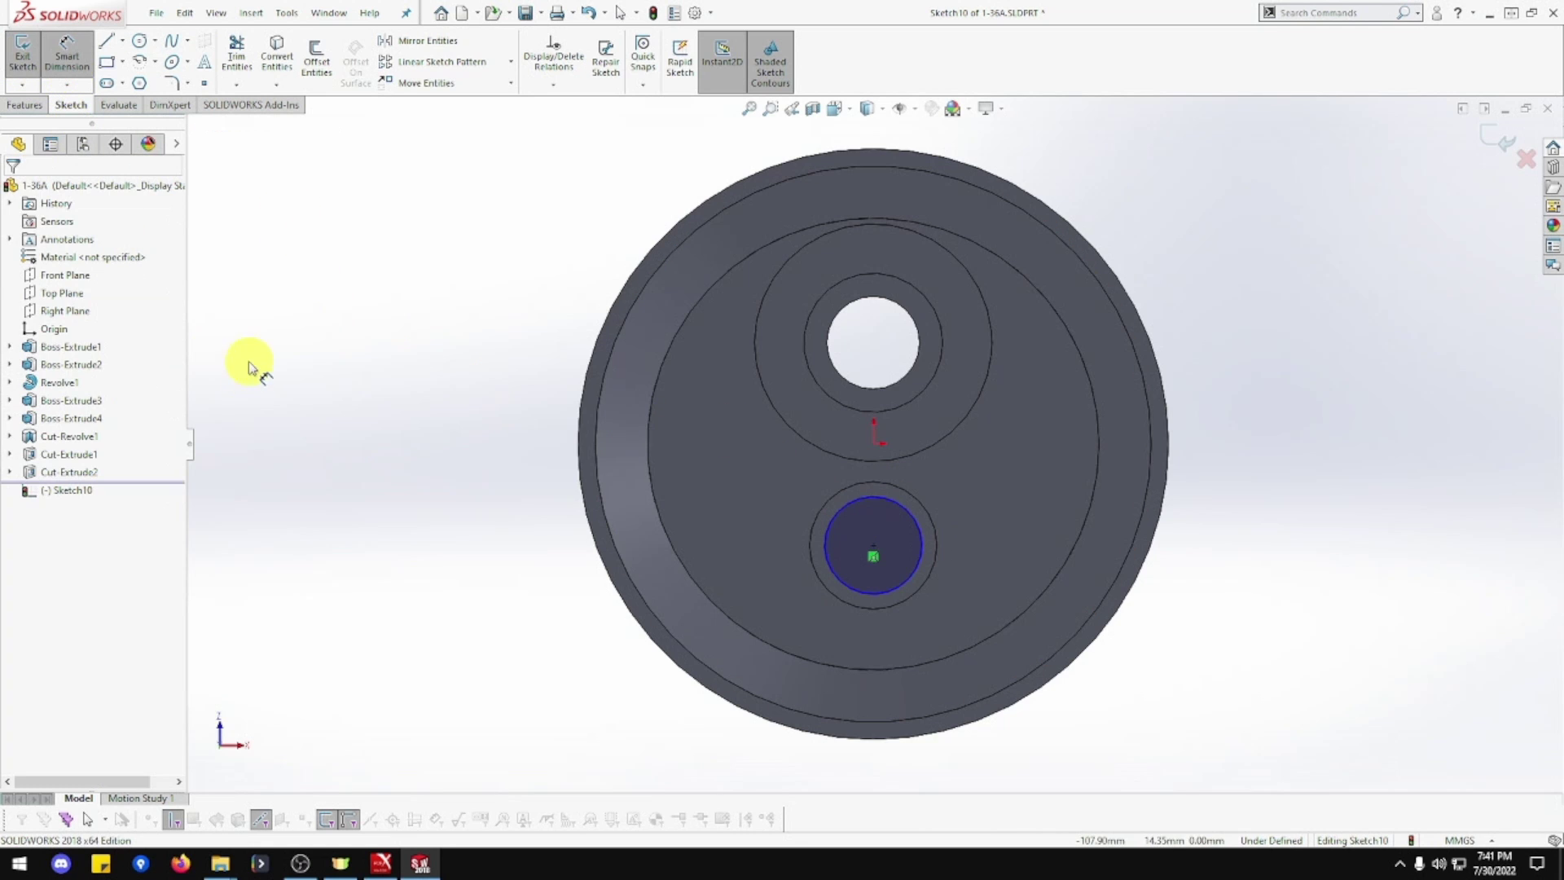
left_click(920, 528)
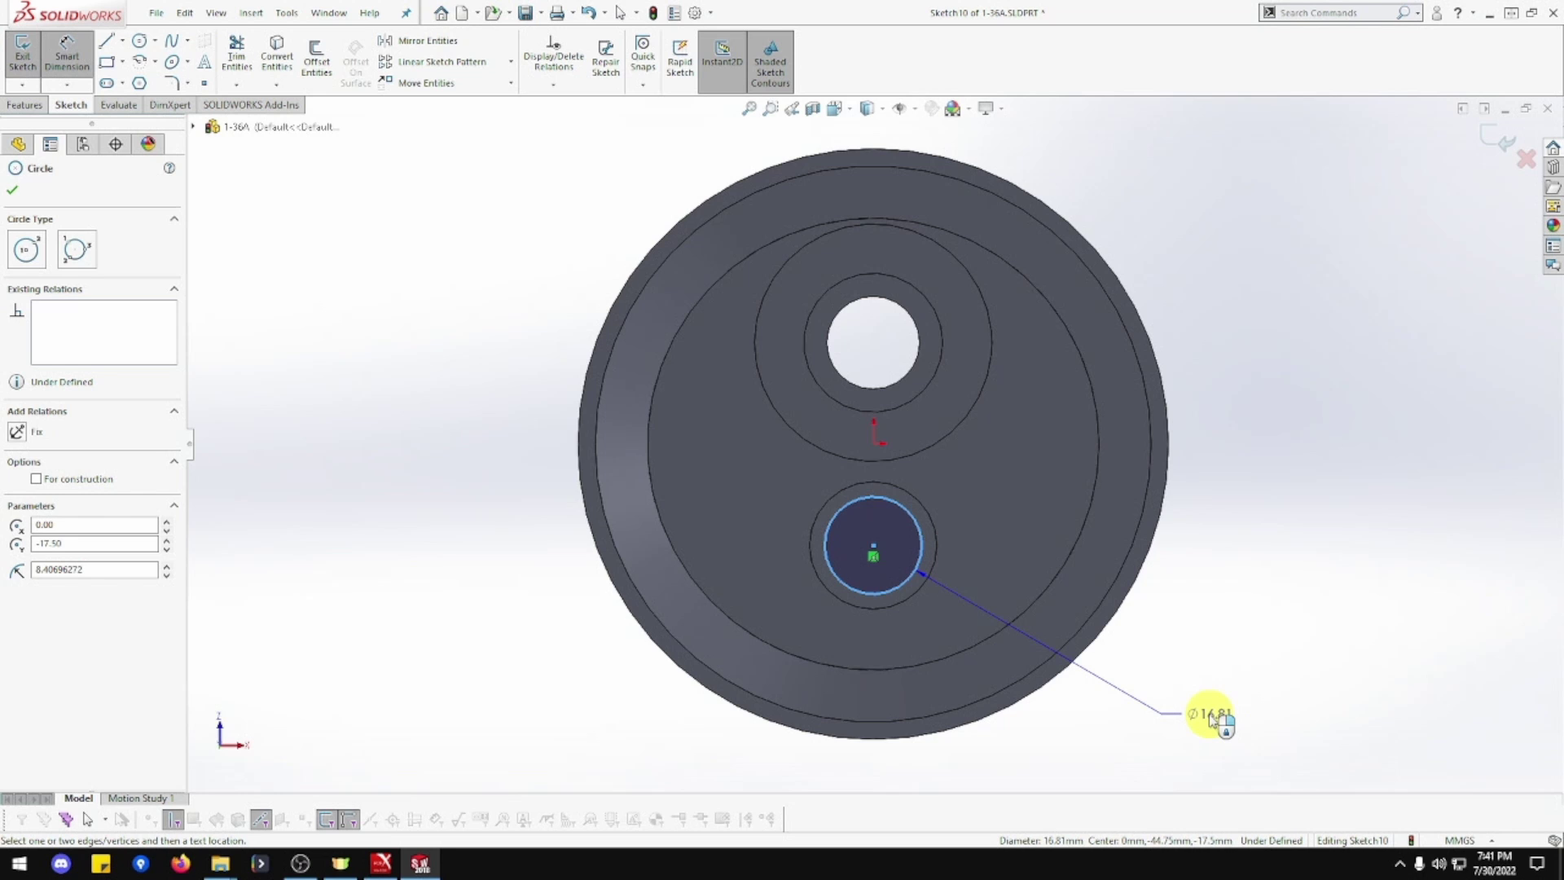
left_click(1212, 716)
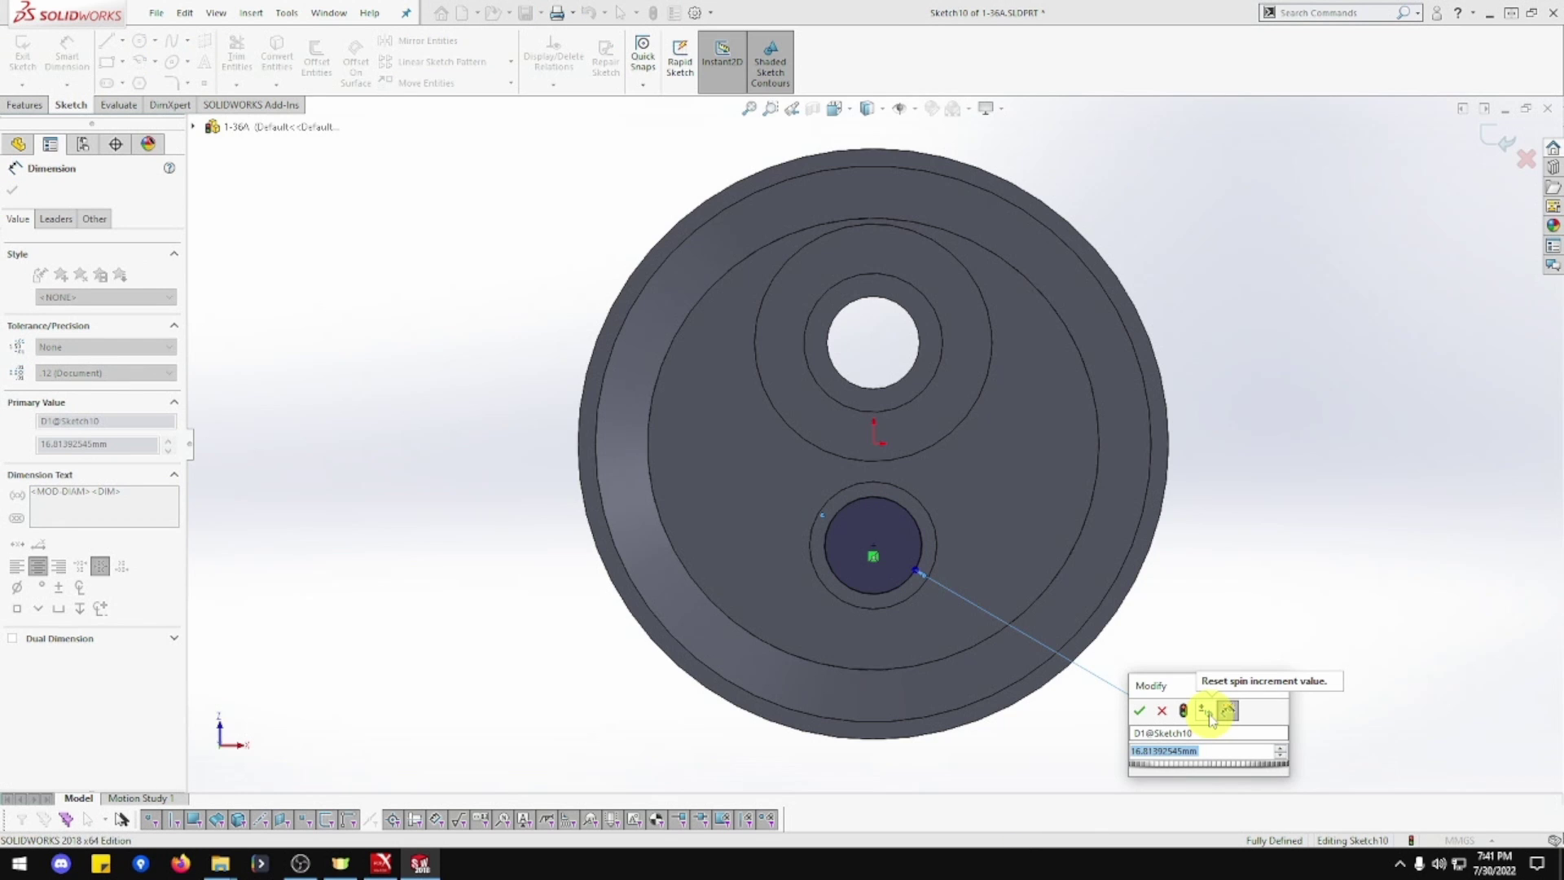
type("12")
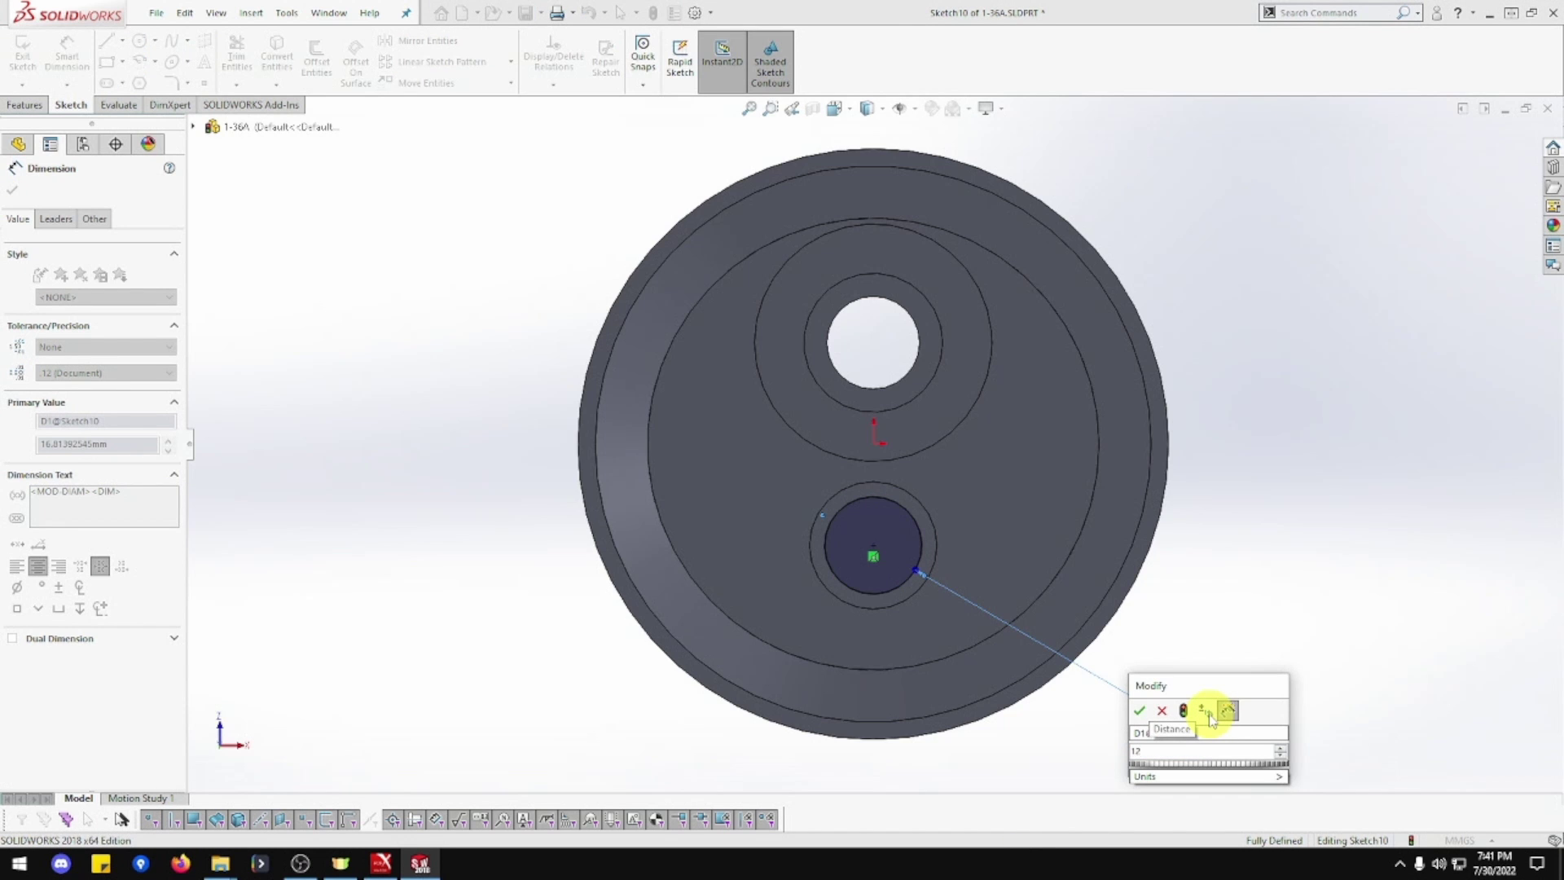
key("Return")
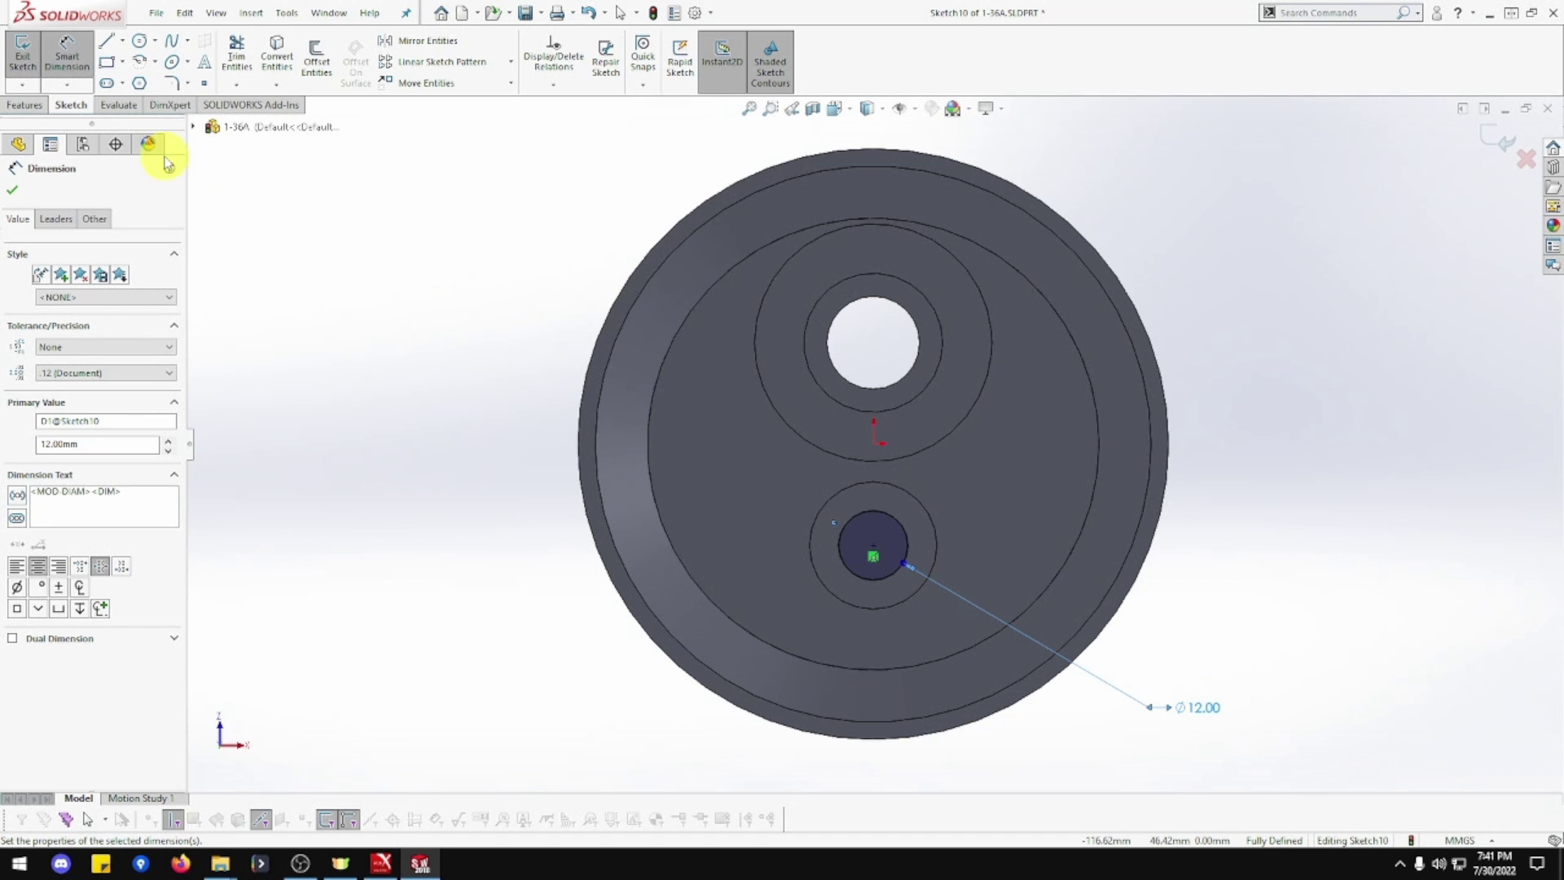
left_click(18, 105)
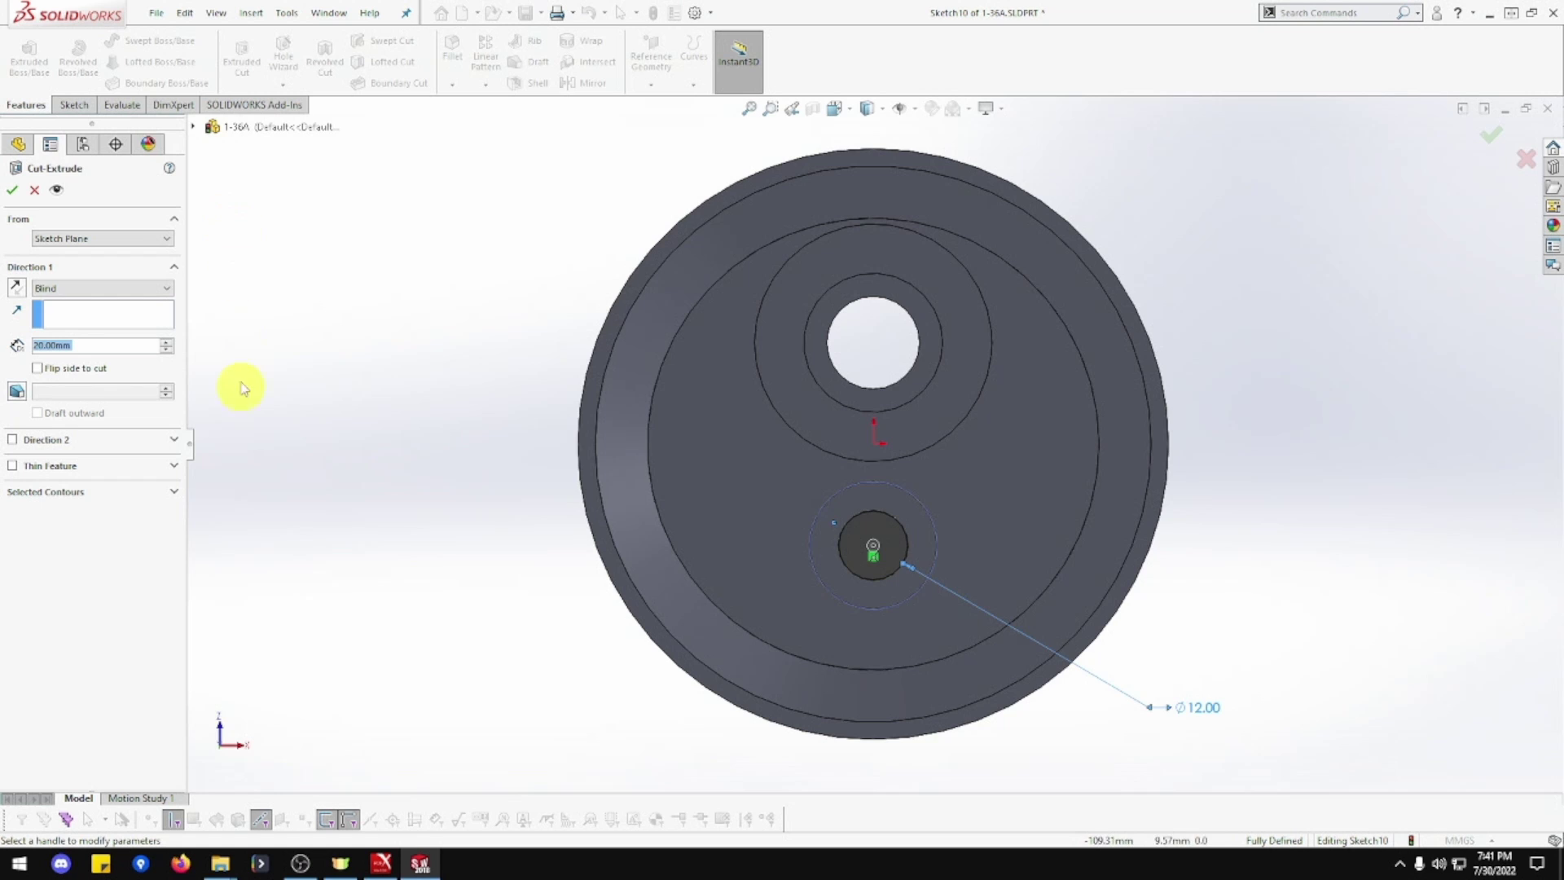
left_click(12, 190)
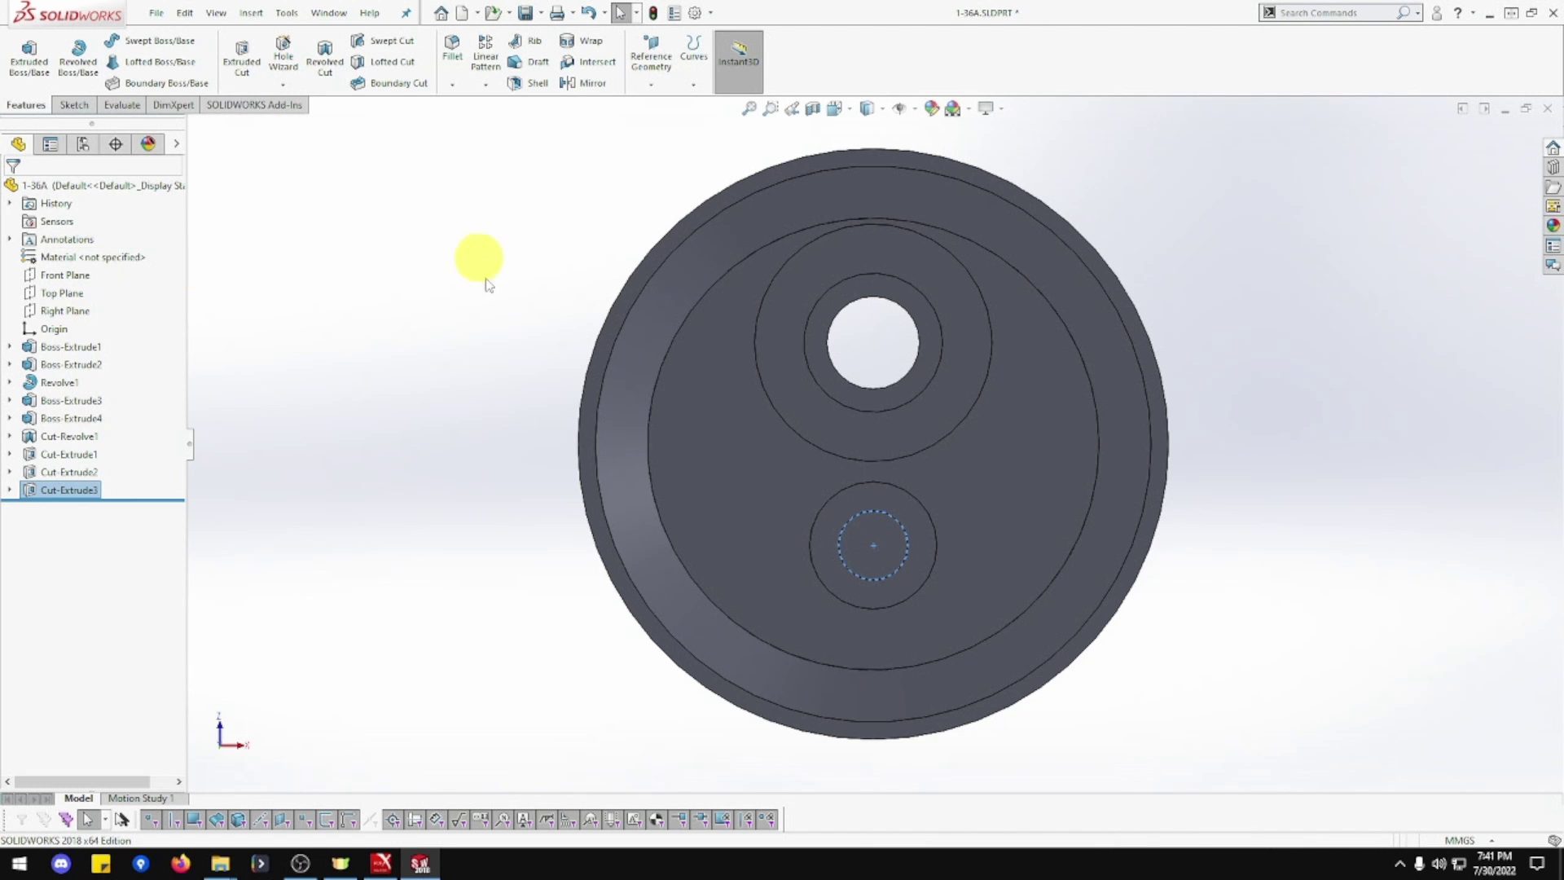
Sketch a circle about 7 mm in diameter on the floor of the 12 mm hole, concentric with the hole
left_click(863, 554)
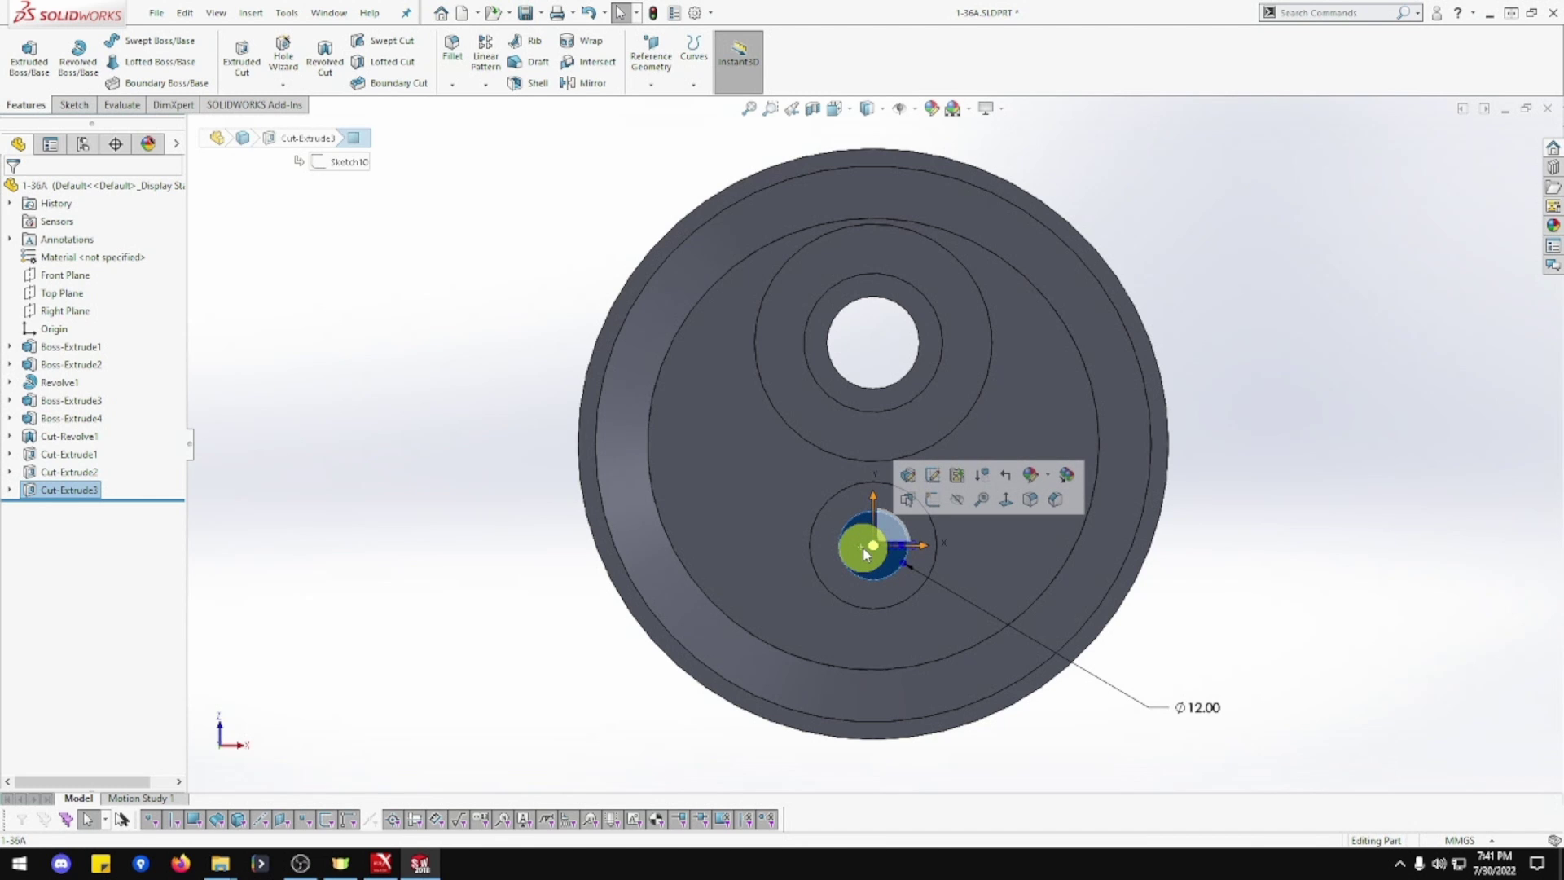
left_click(933, 499)
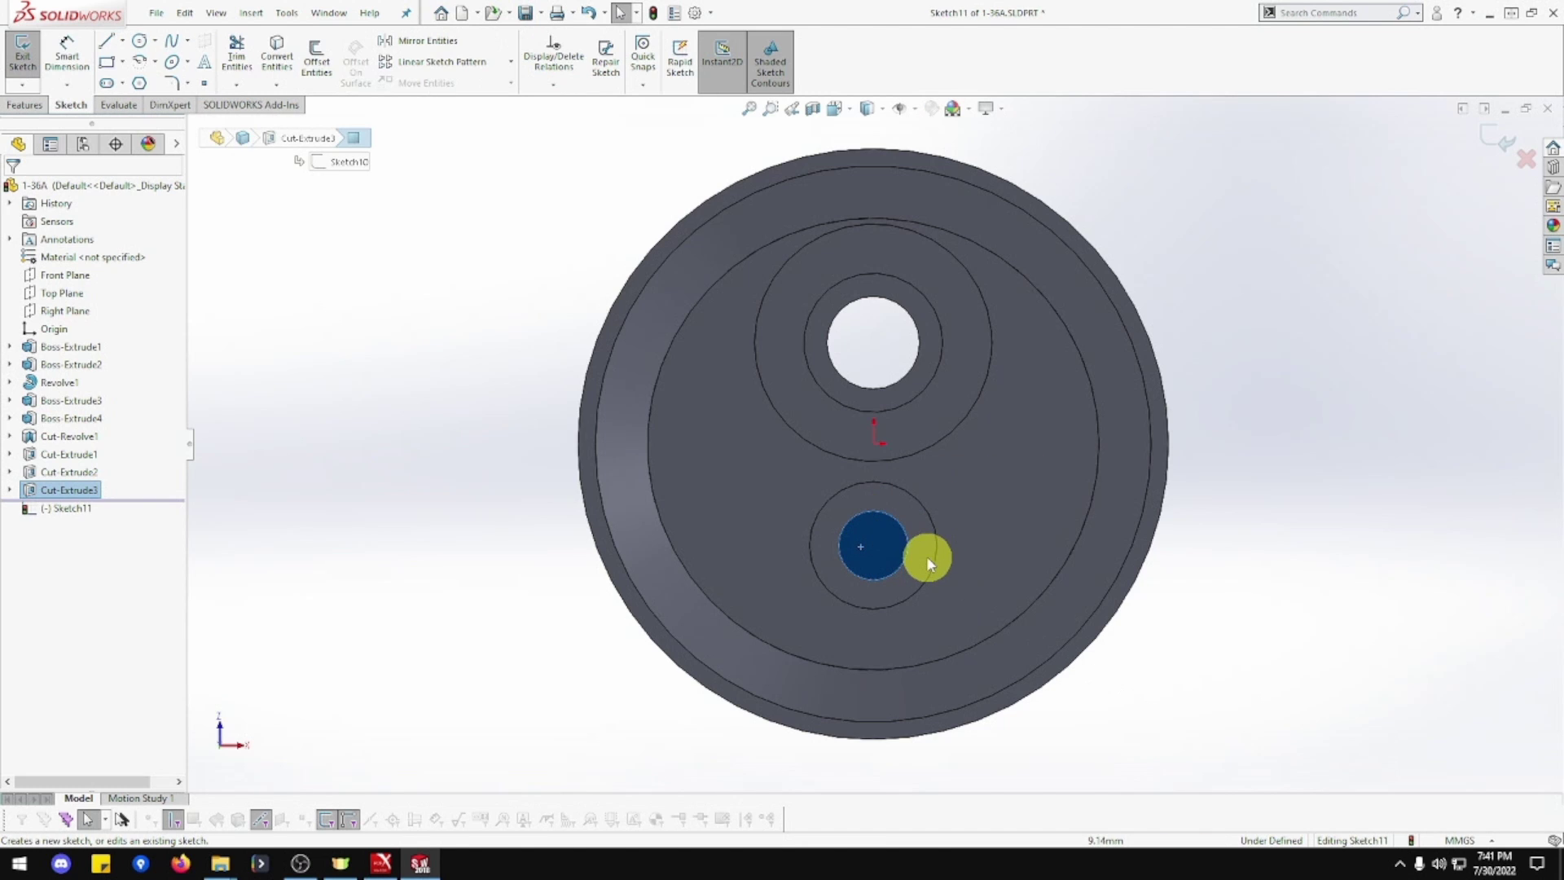
left_click(137, 40)
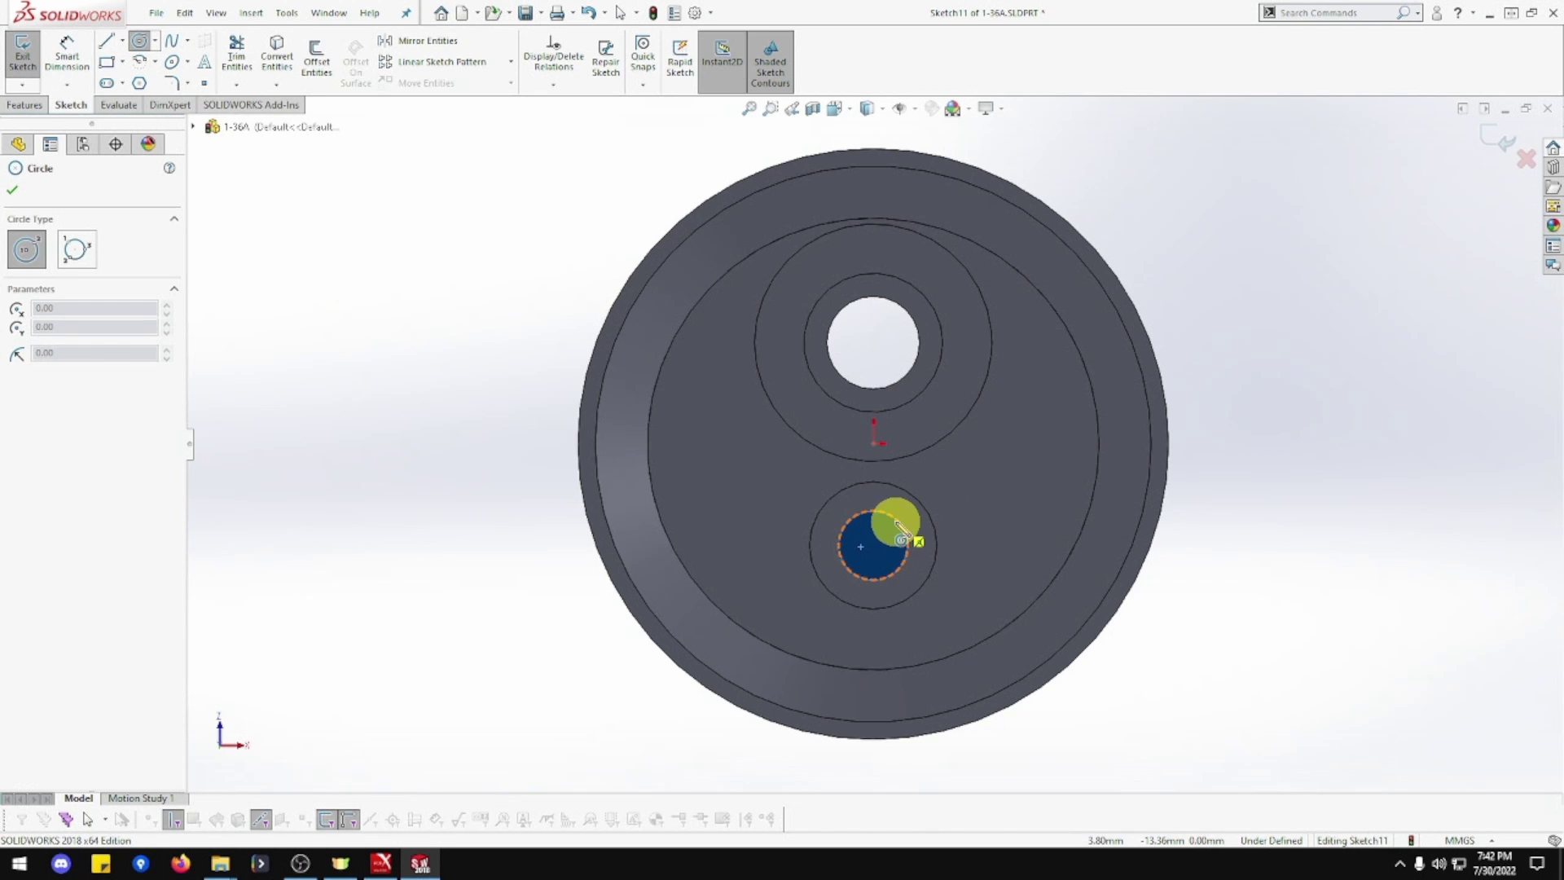
left_click(873, 546)
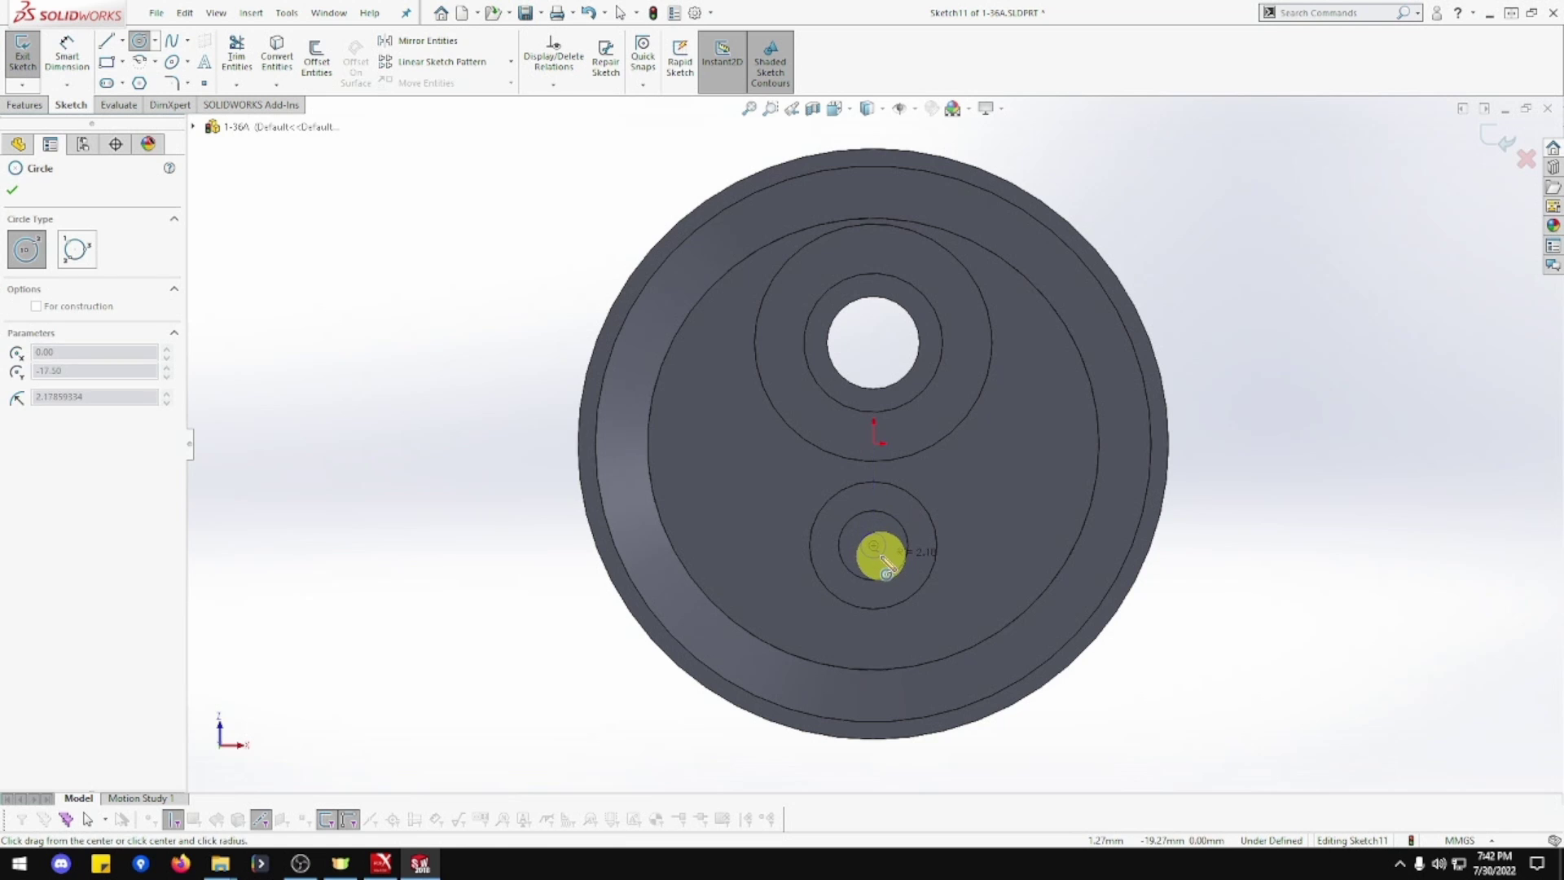
left_click(887, 564)
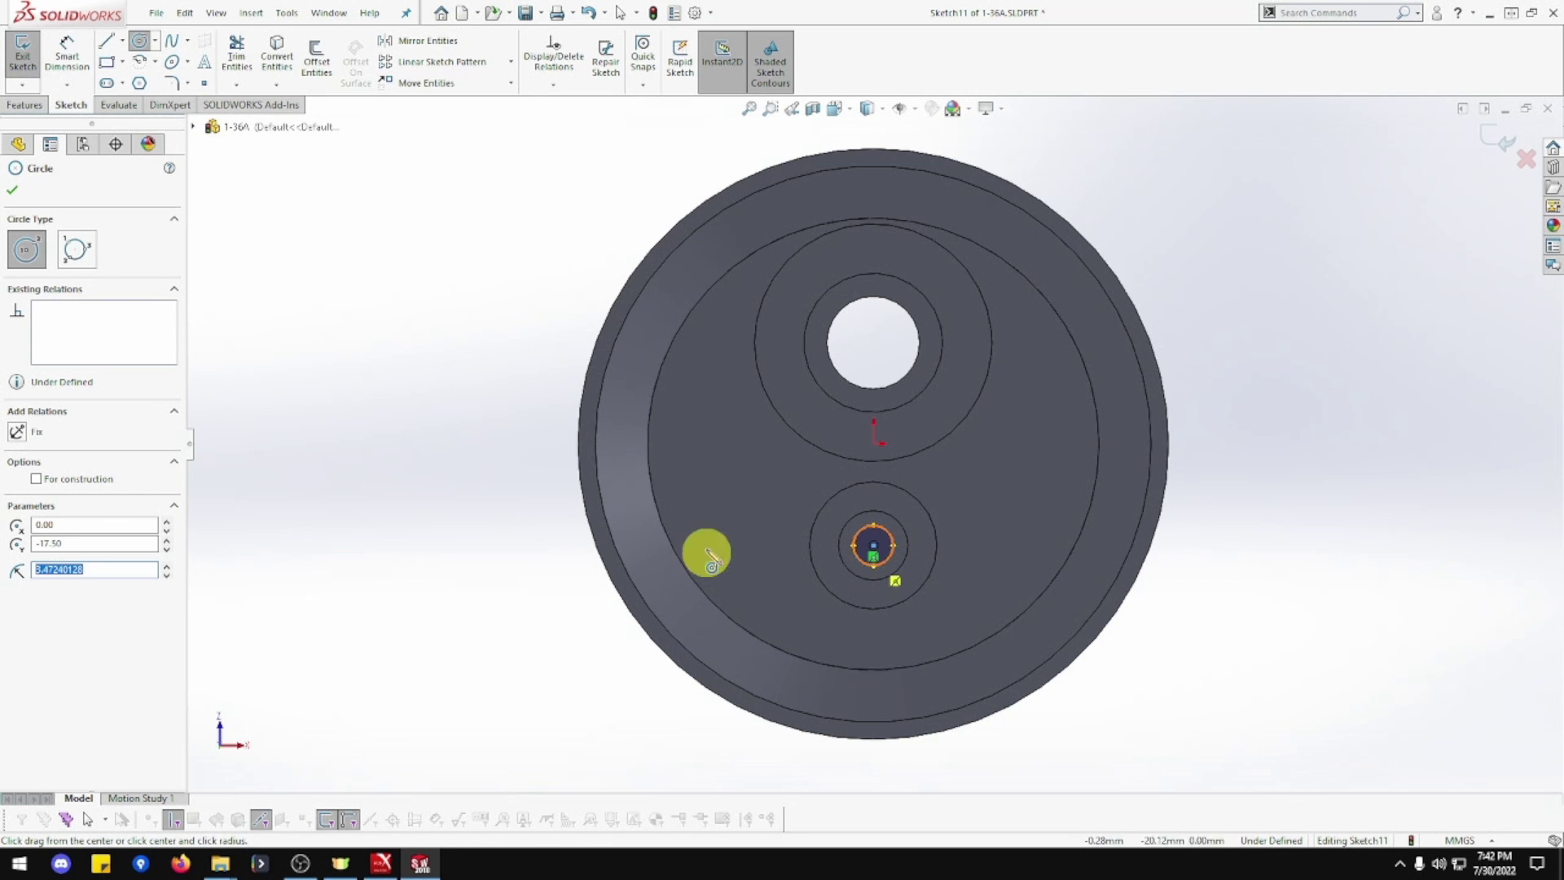
Dimension the diameter of the circle on the 12 mm hole's floor to 8 mm
left_click(65, 49)
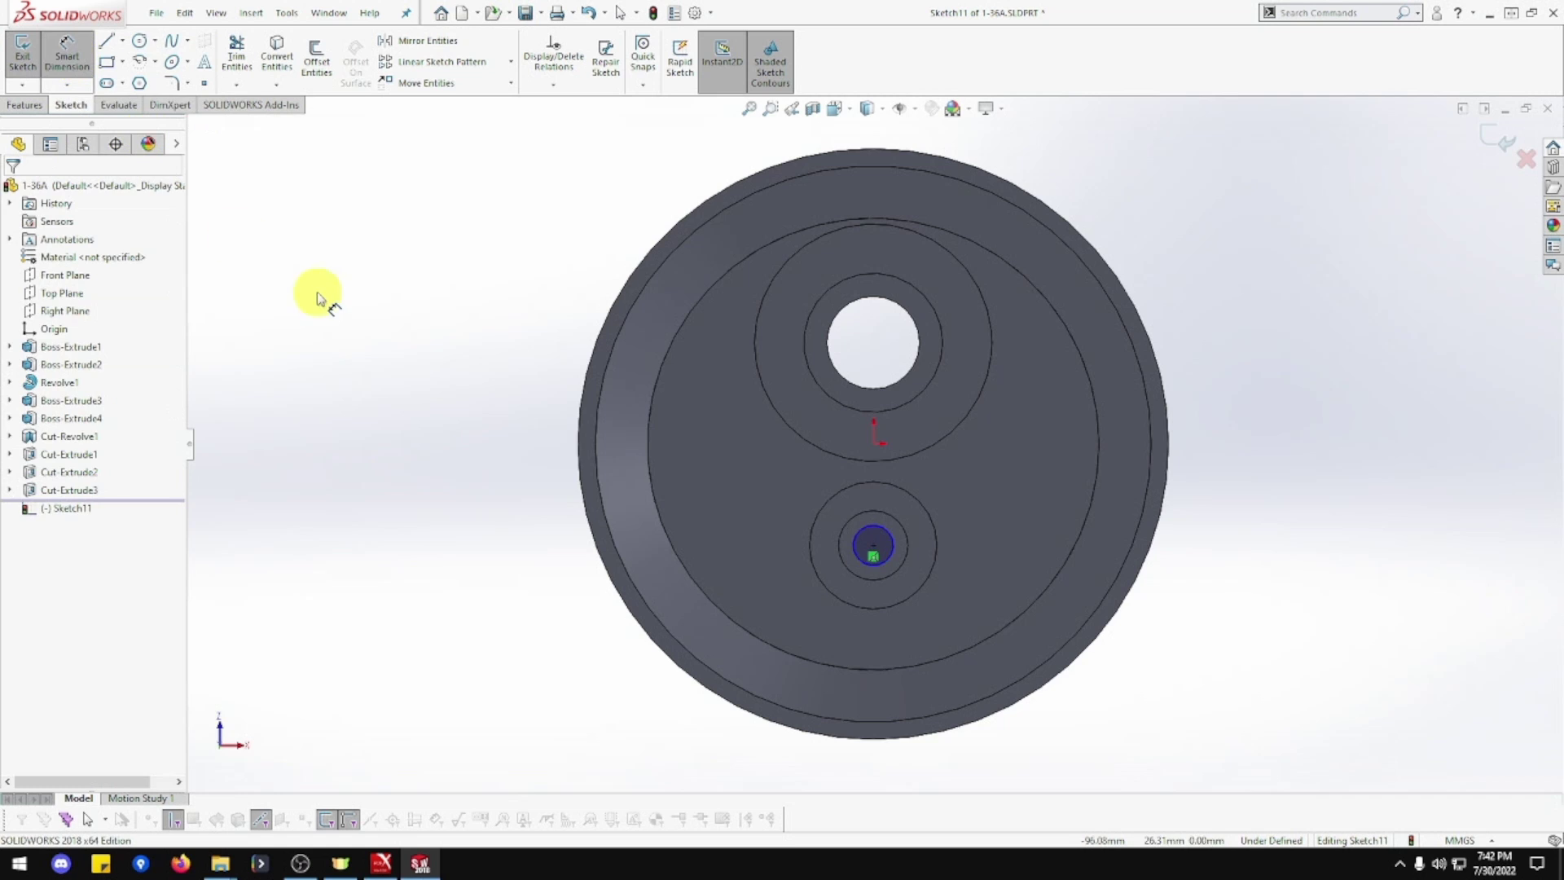
left_click(877, 546)
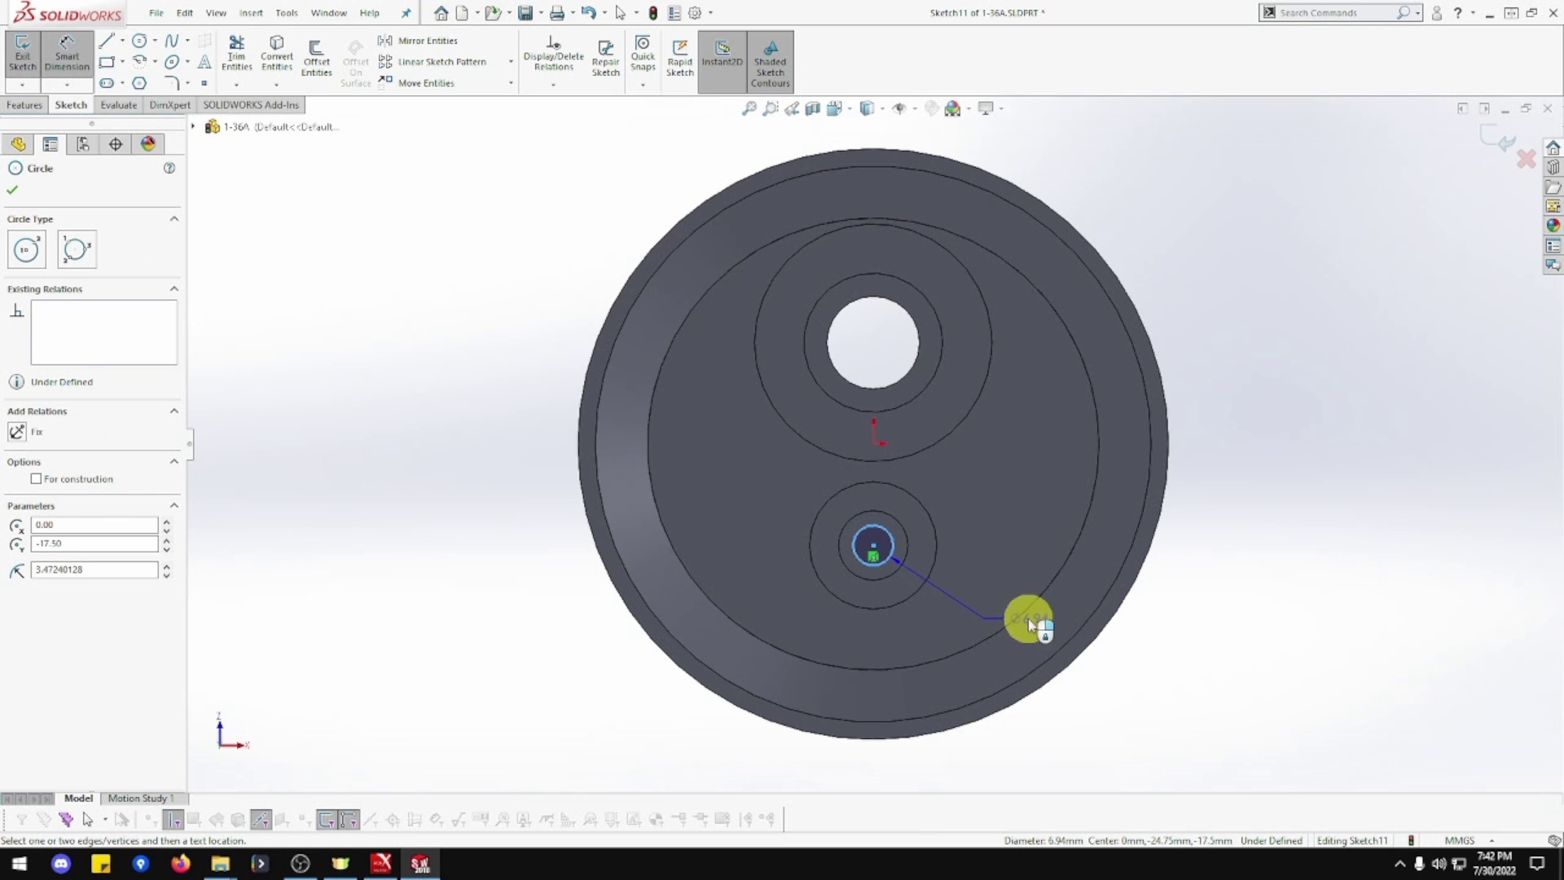
left_click(1141, 689)
key("Return")
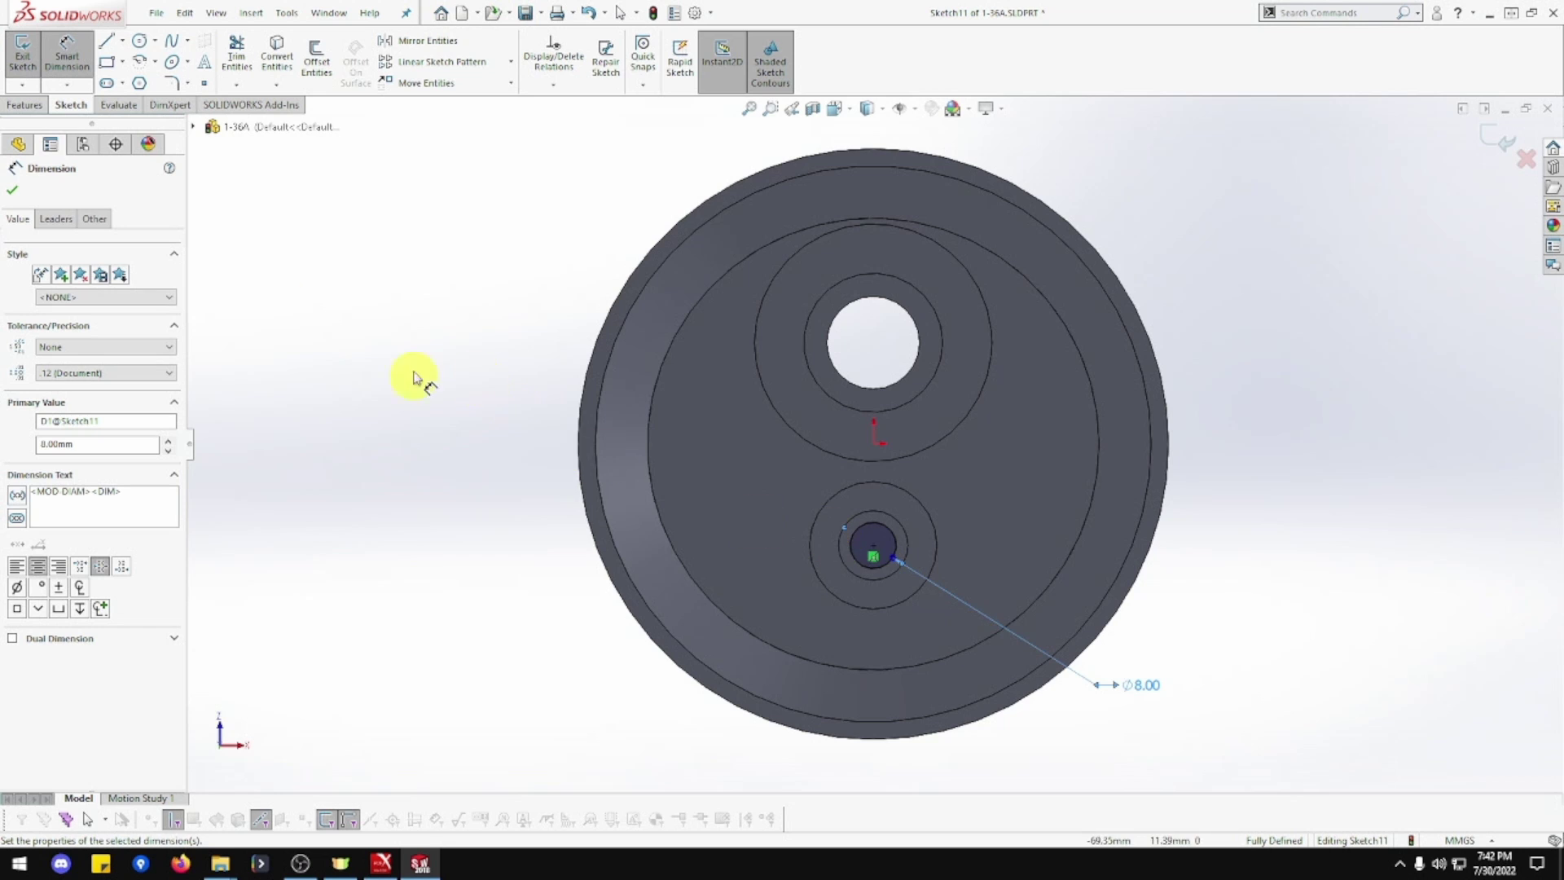
left_click(12, 190)
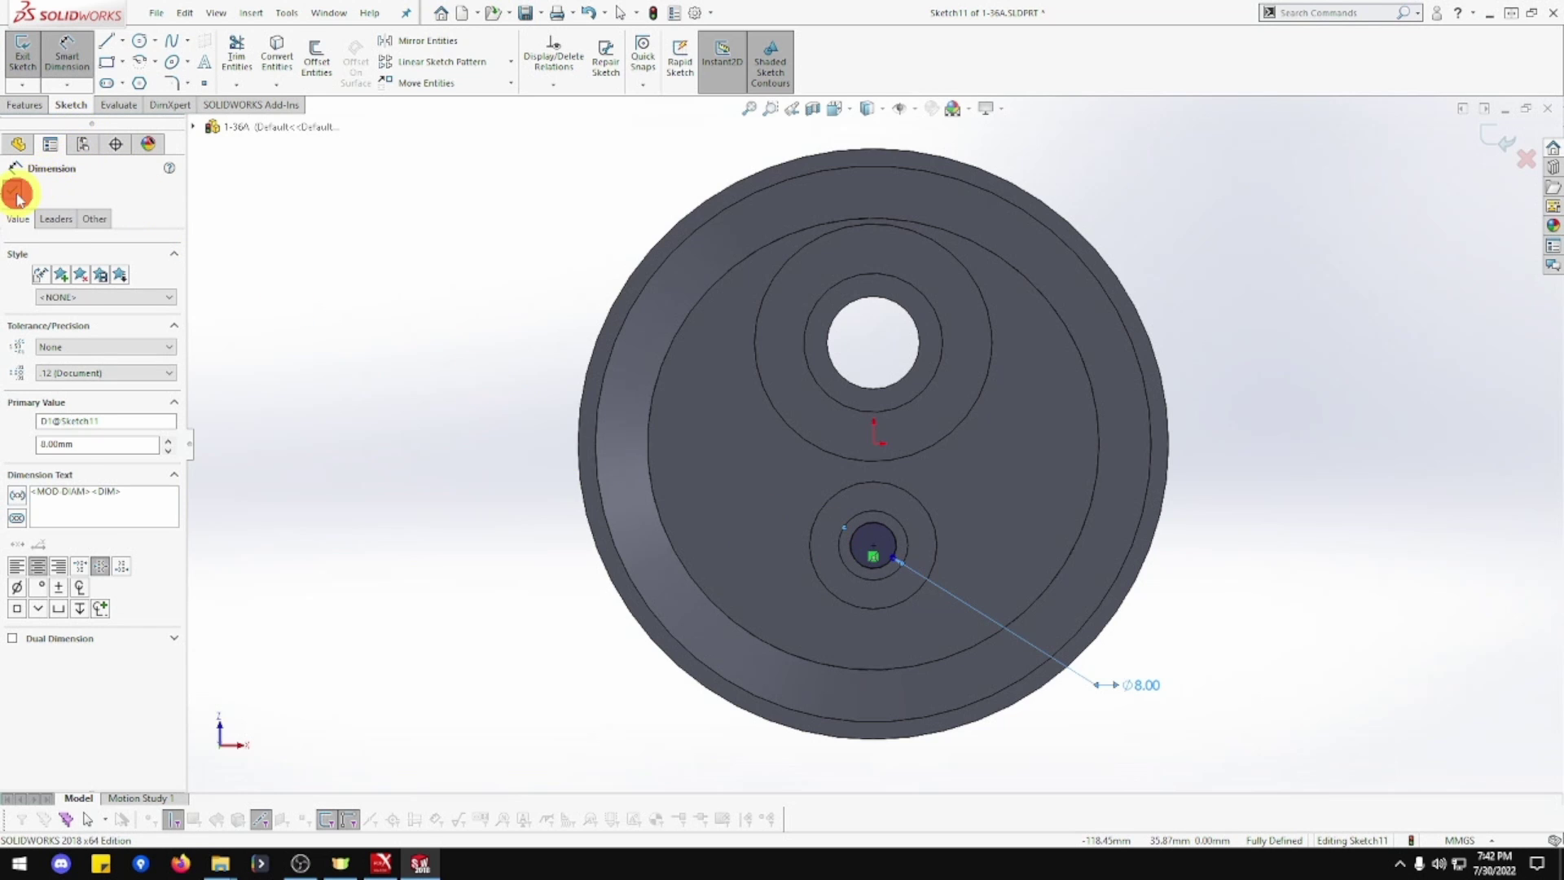
Create a blind extruded cut 10 mm deep from the 8 mm circle
left_click(23, 84)
left_click(22, 85)
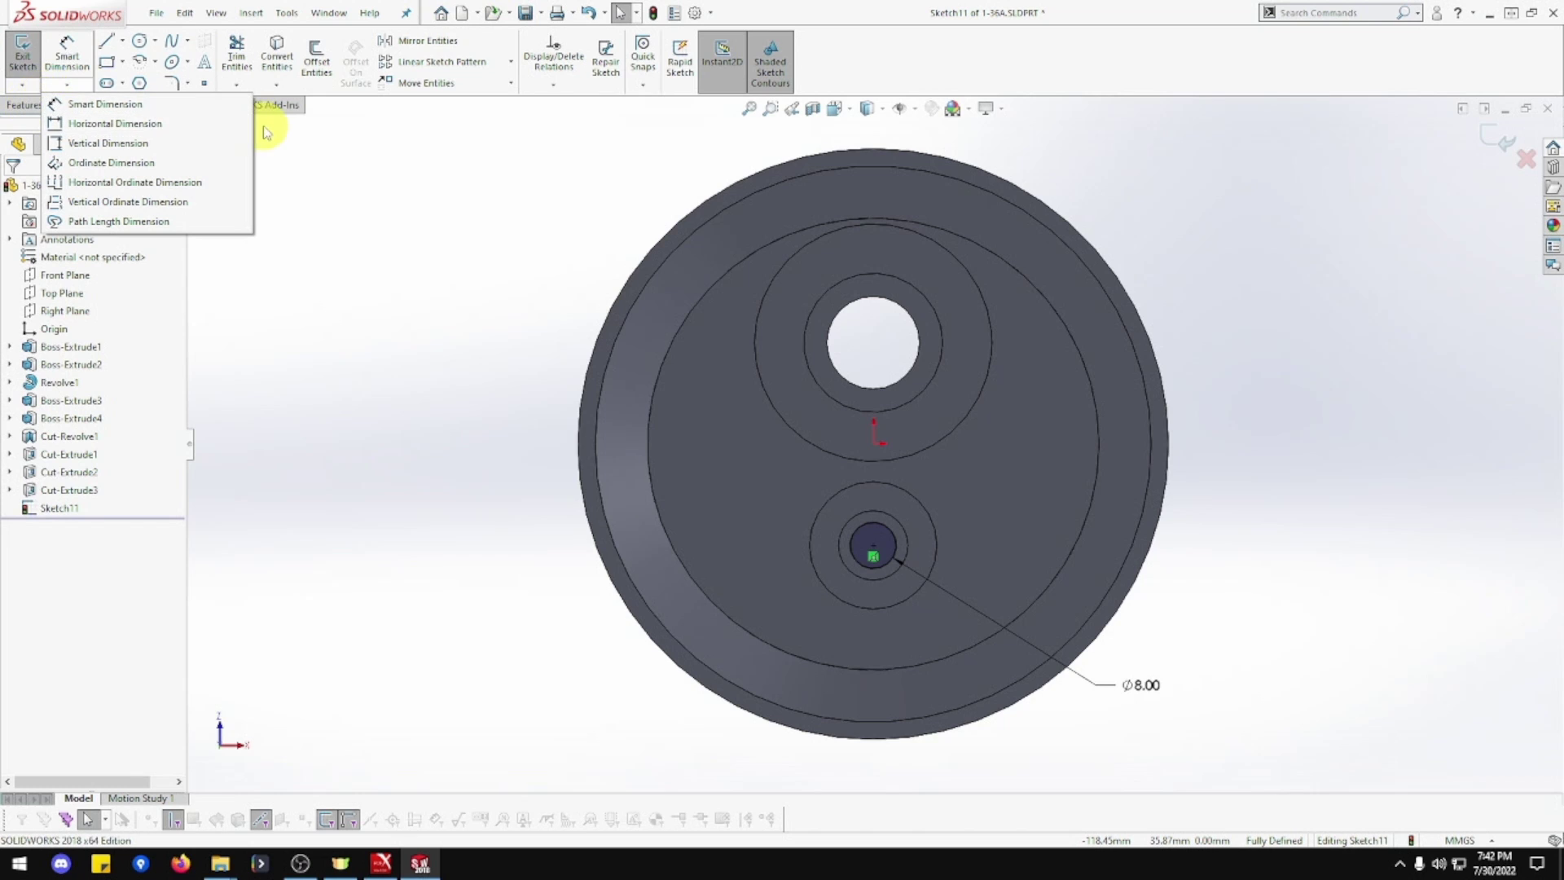
left_click(33, 105)
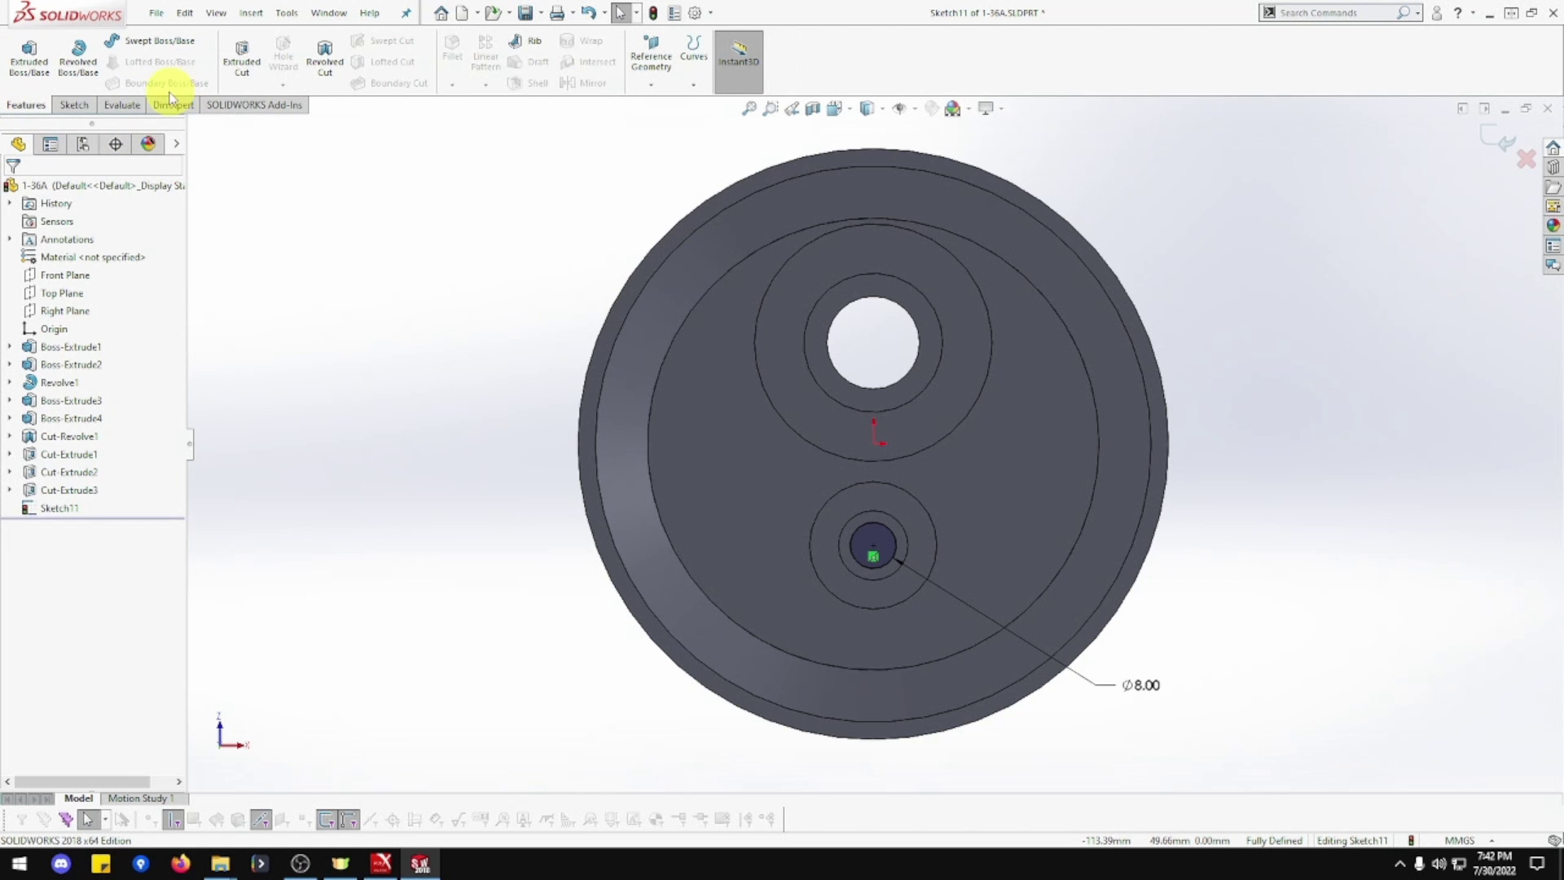
left_click(242, 57)
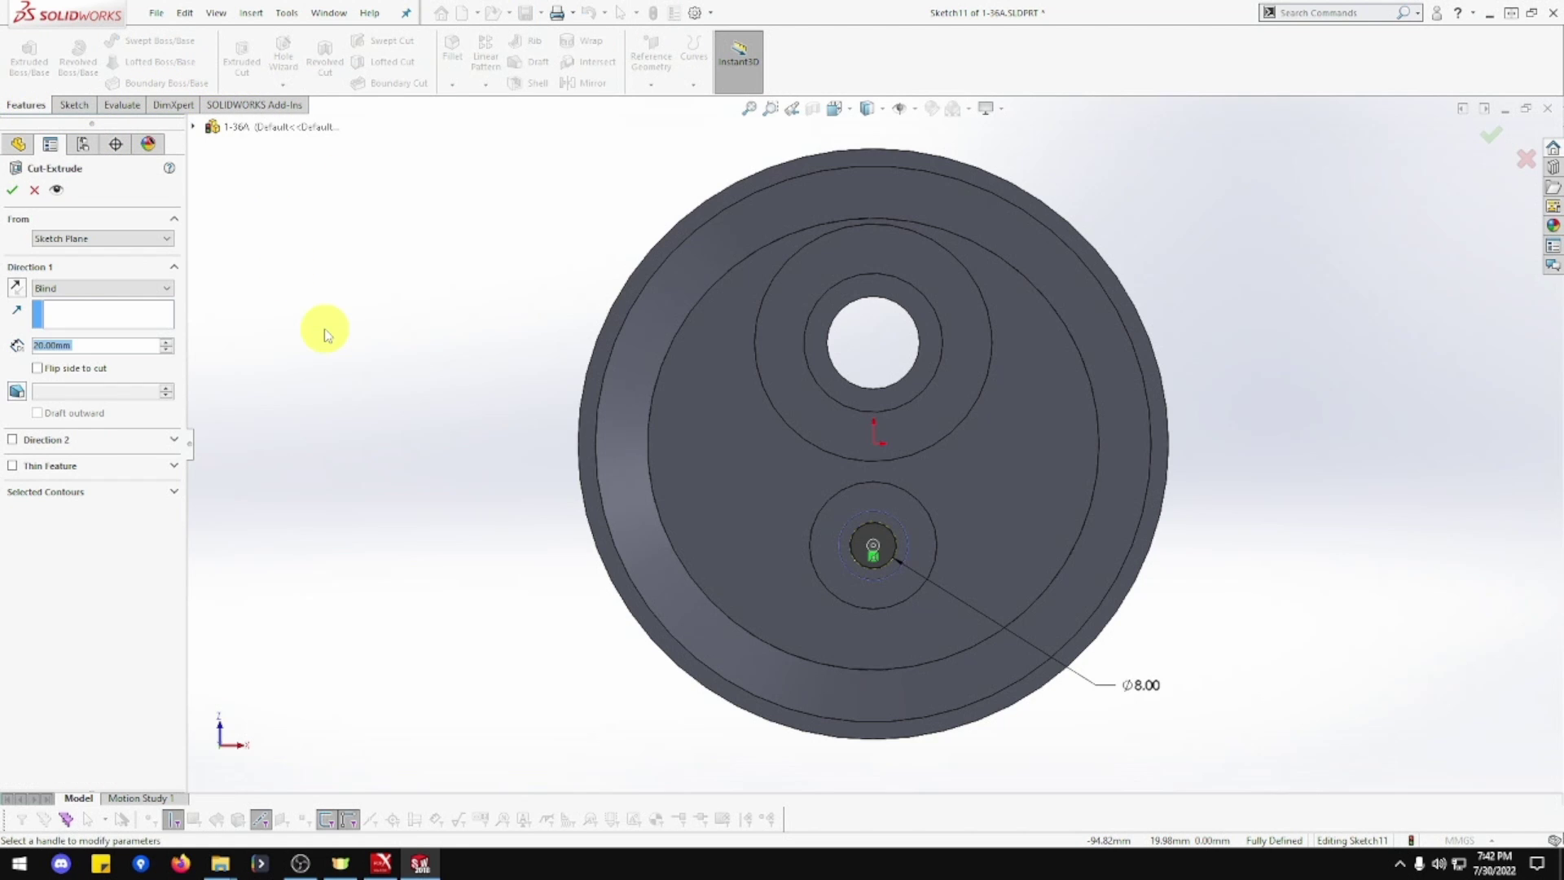
type("10")
key("Return")
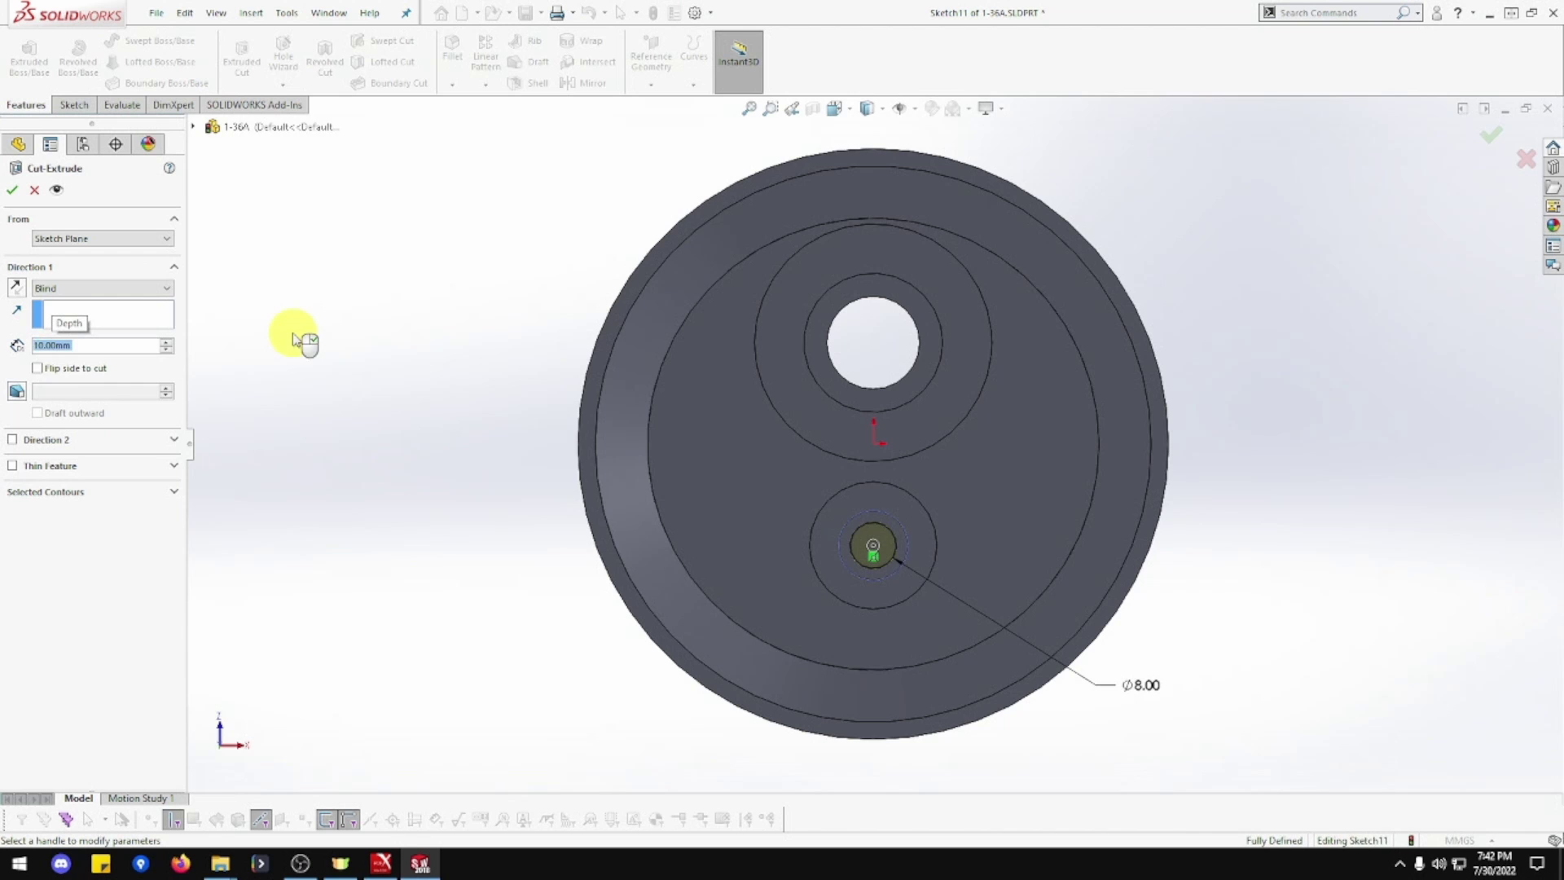
left_click(12, 189)
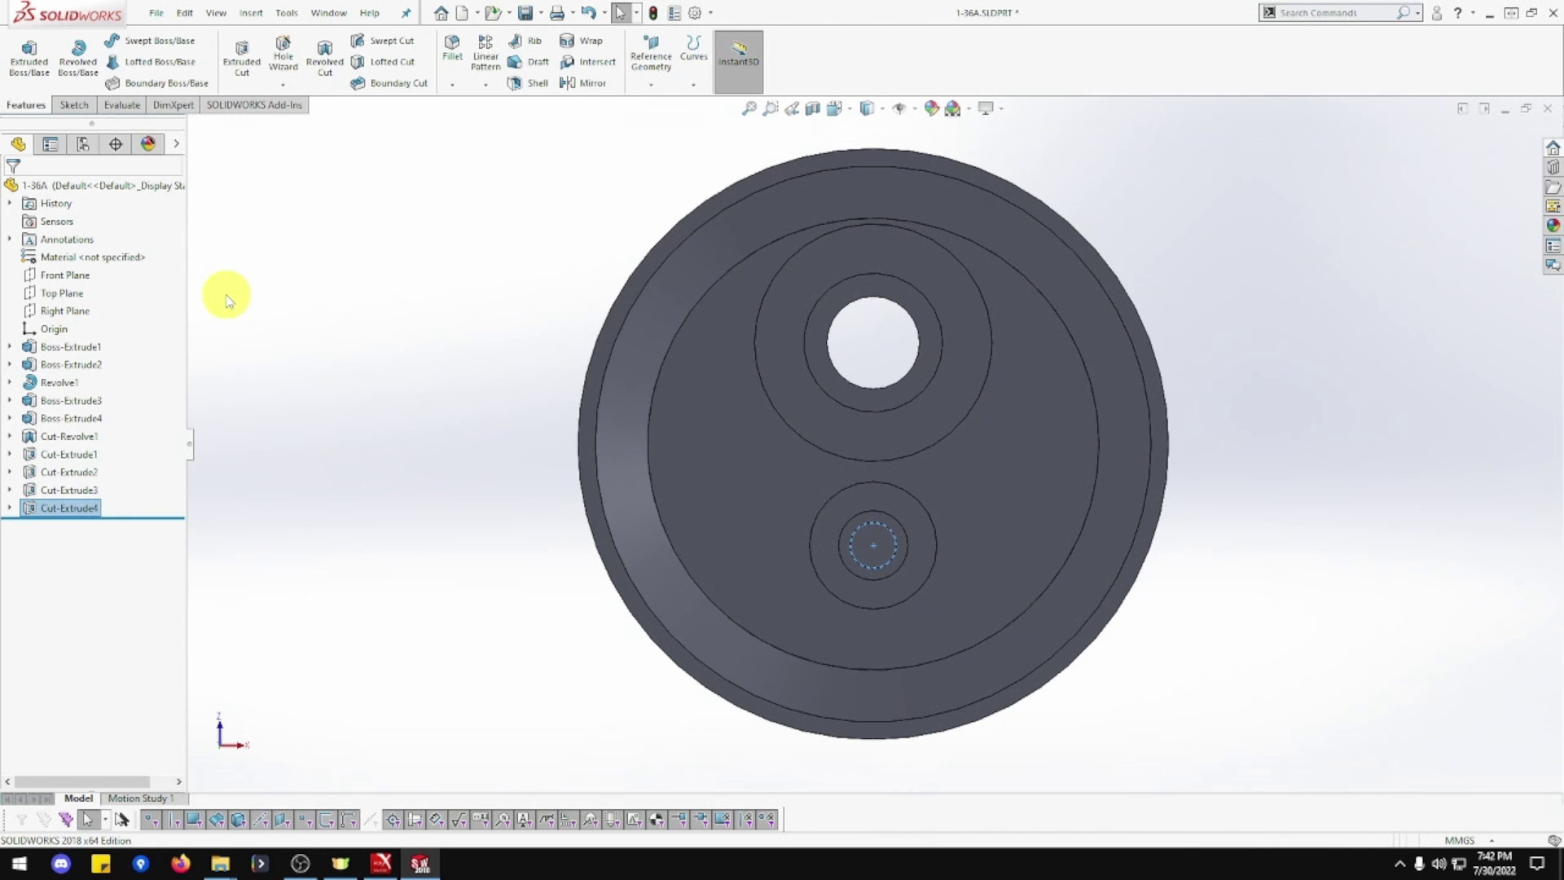
Sketch a circle about 35 mm in diameter on the plane of the 8 mm hole's floor, concentric with the hole
middle_click_drag(444, 423, 774, 462)
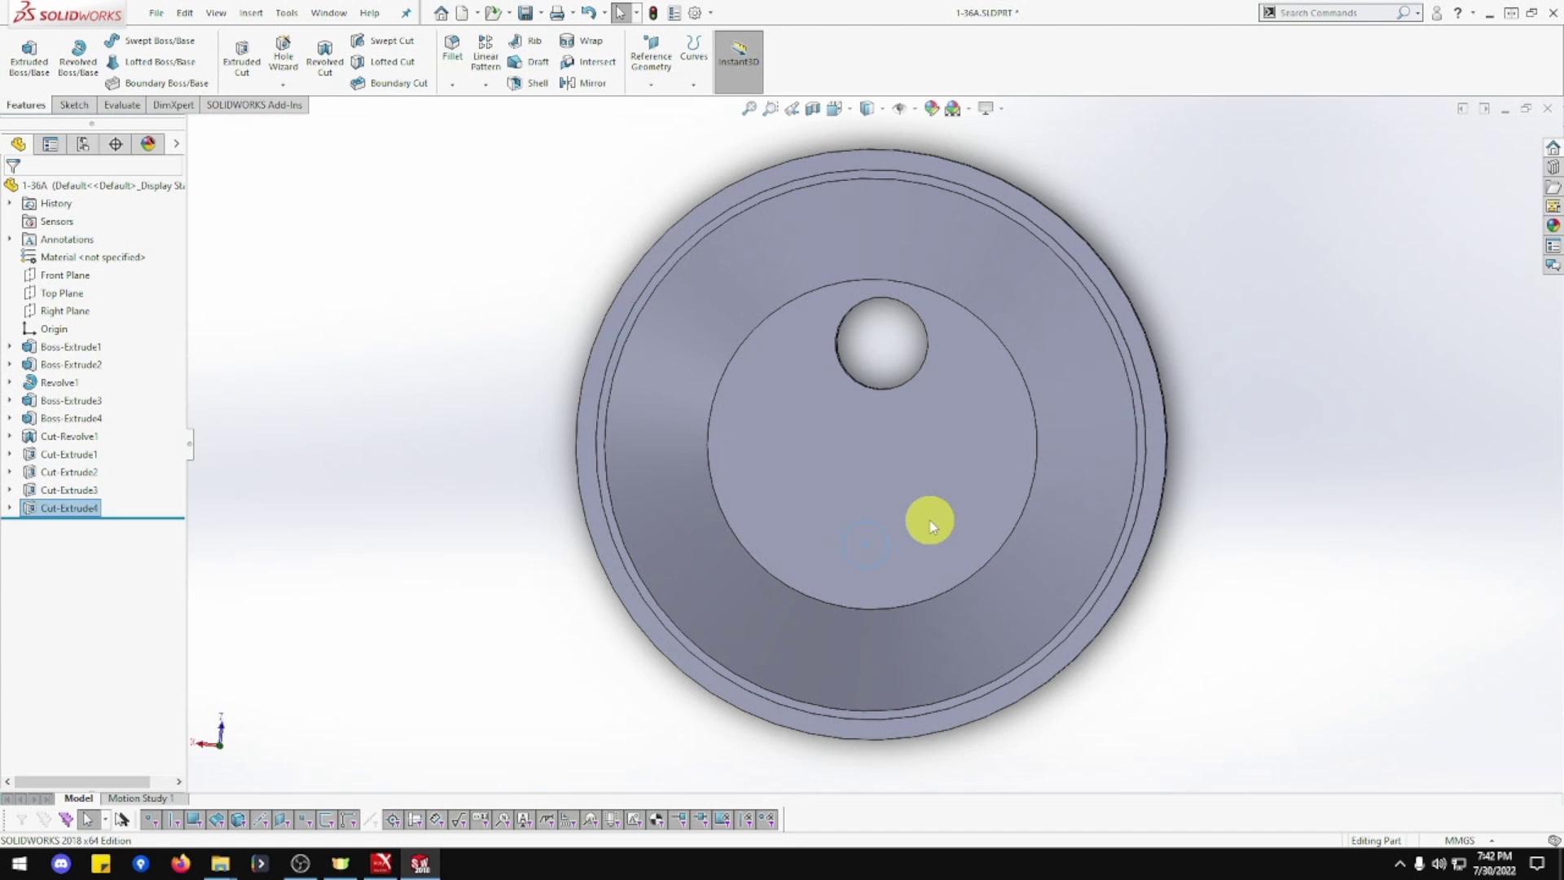
middle_click_drag(929, 525, 635, 513)
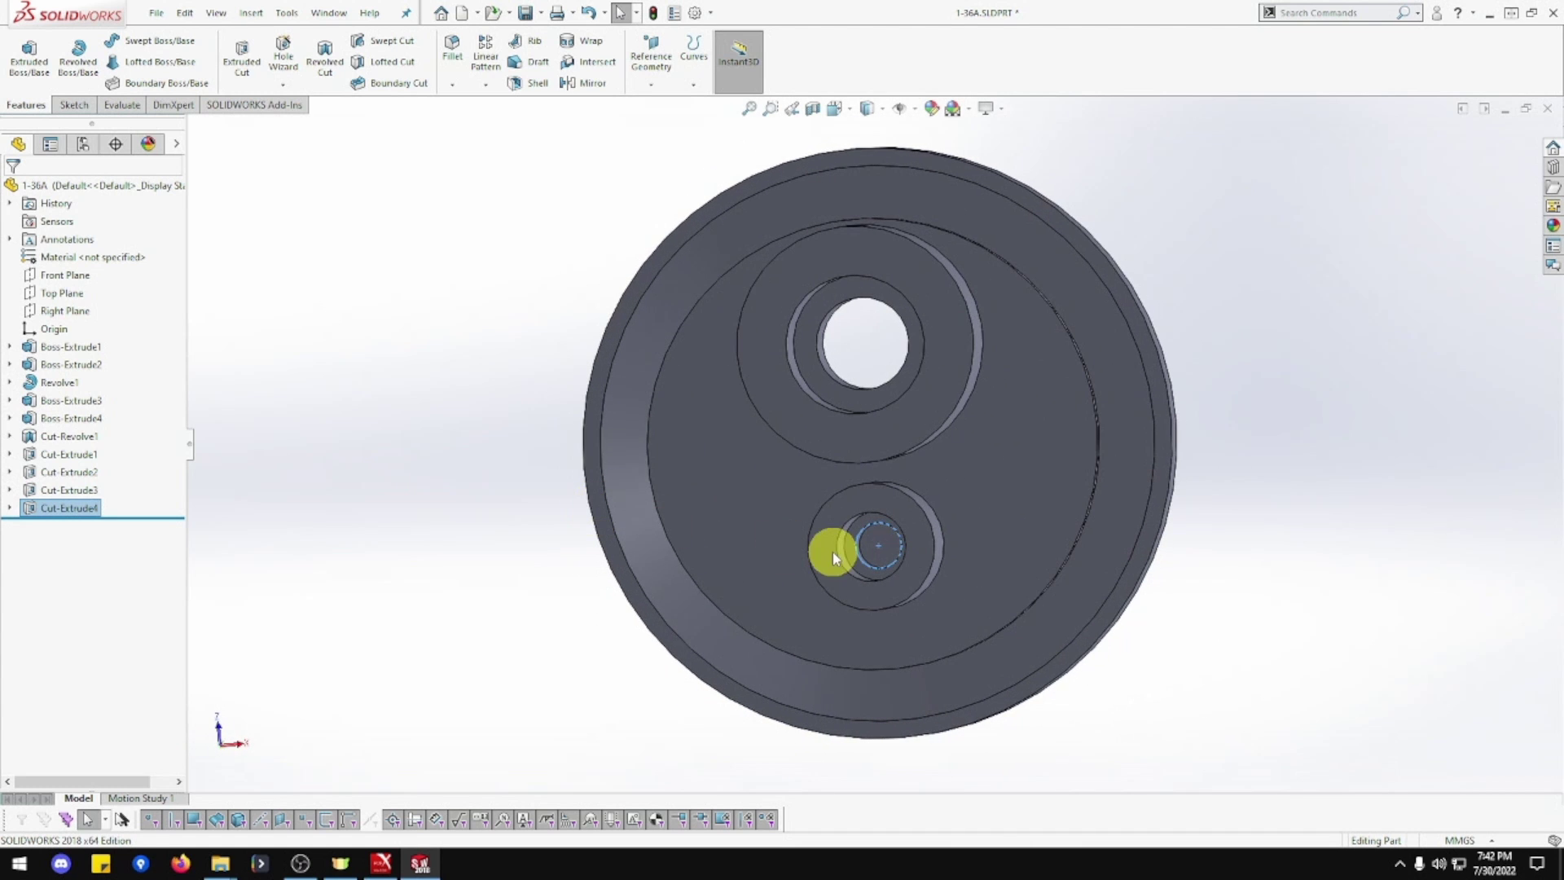
right_click(882, 556)
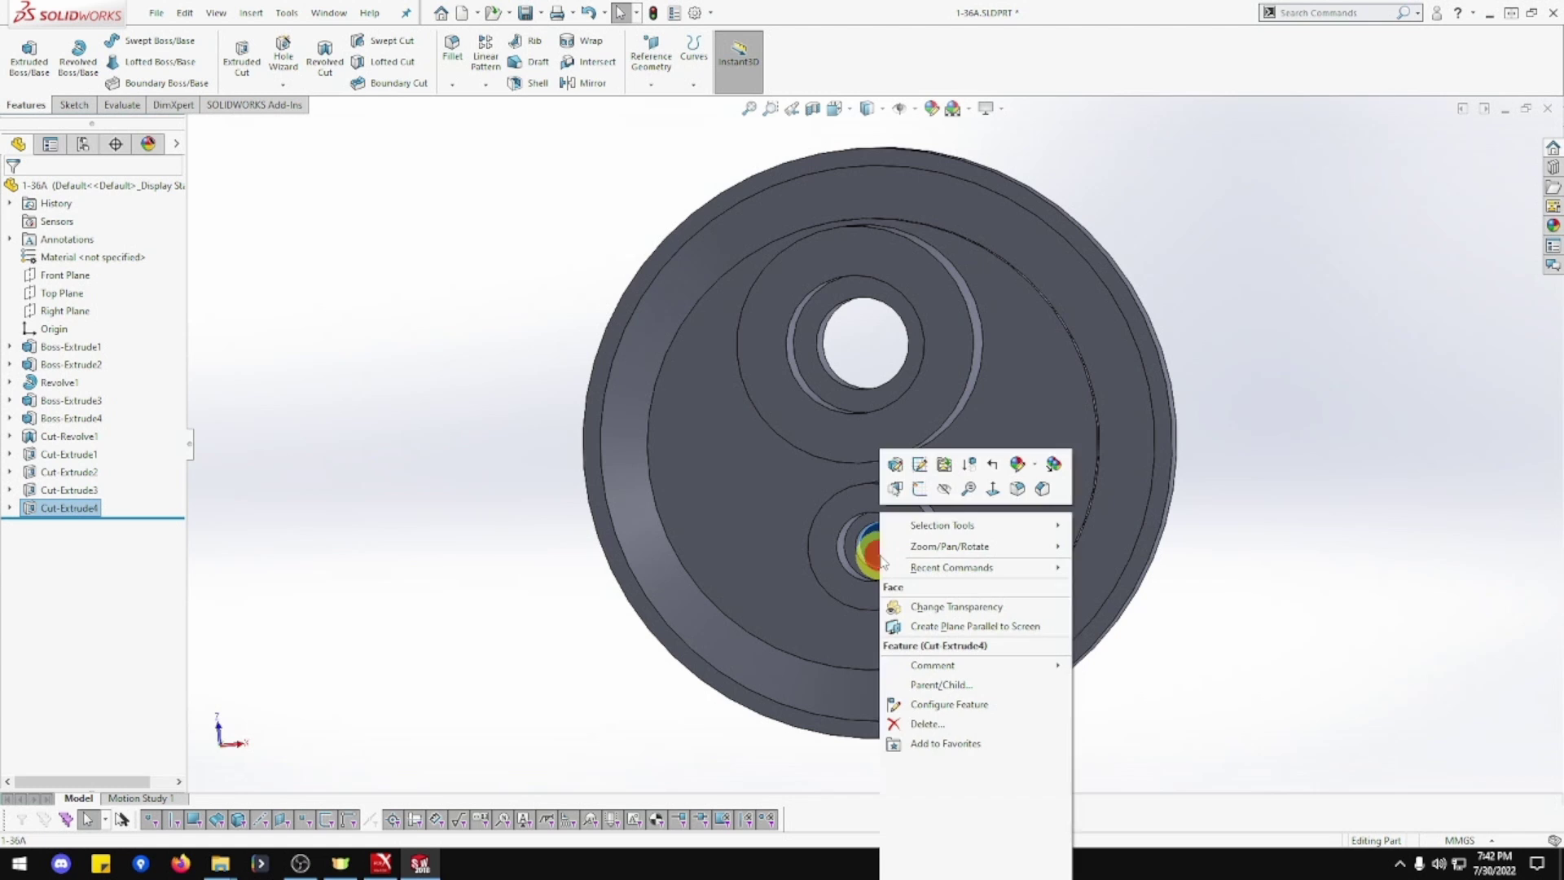
left_click(994, 491)
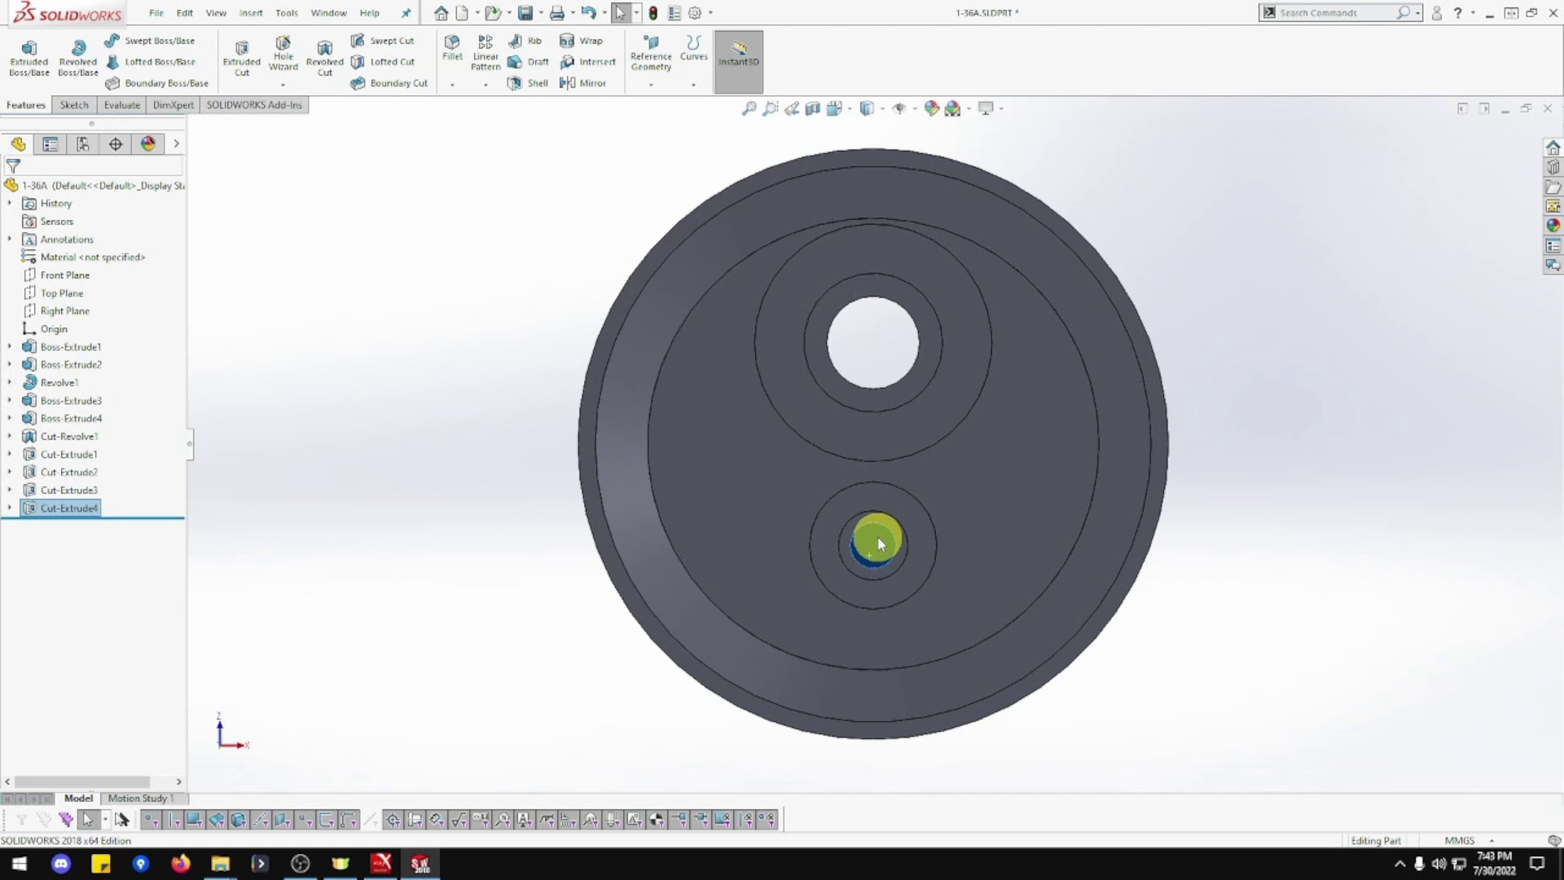
right_click(878, 537)
left_click(917, 490)
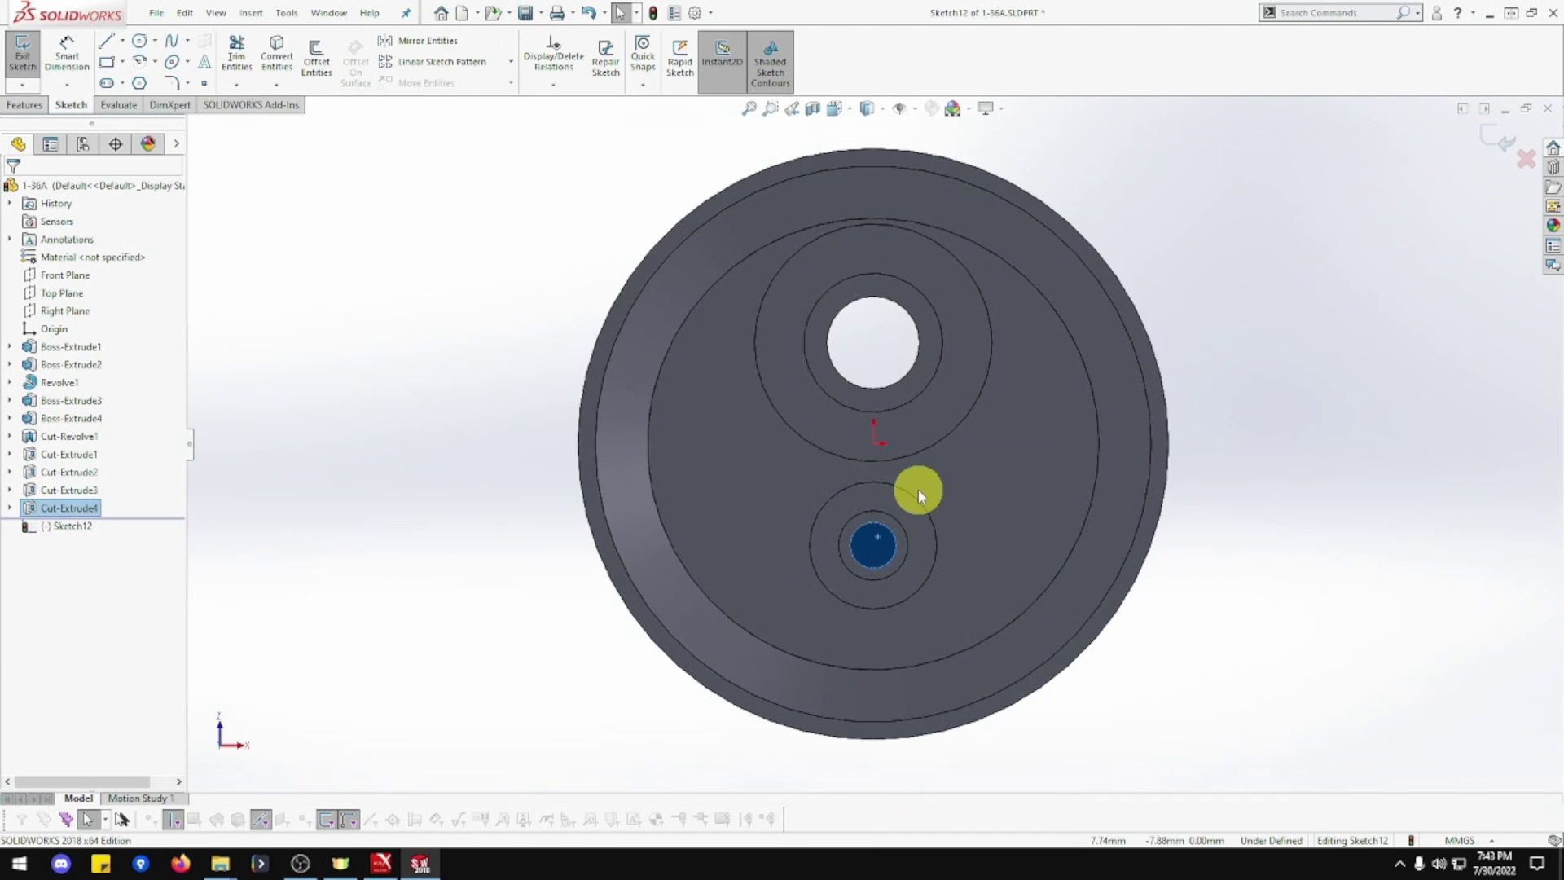
left_click(139, 43)
left_click(873, 545)
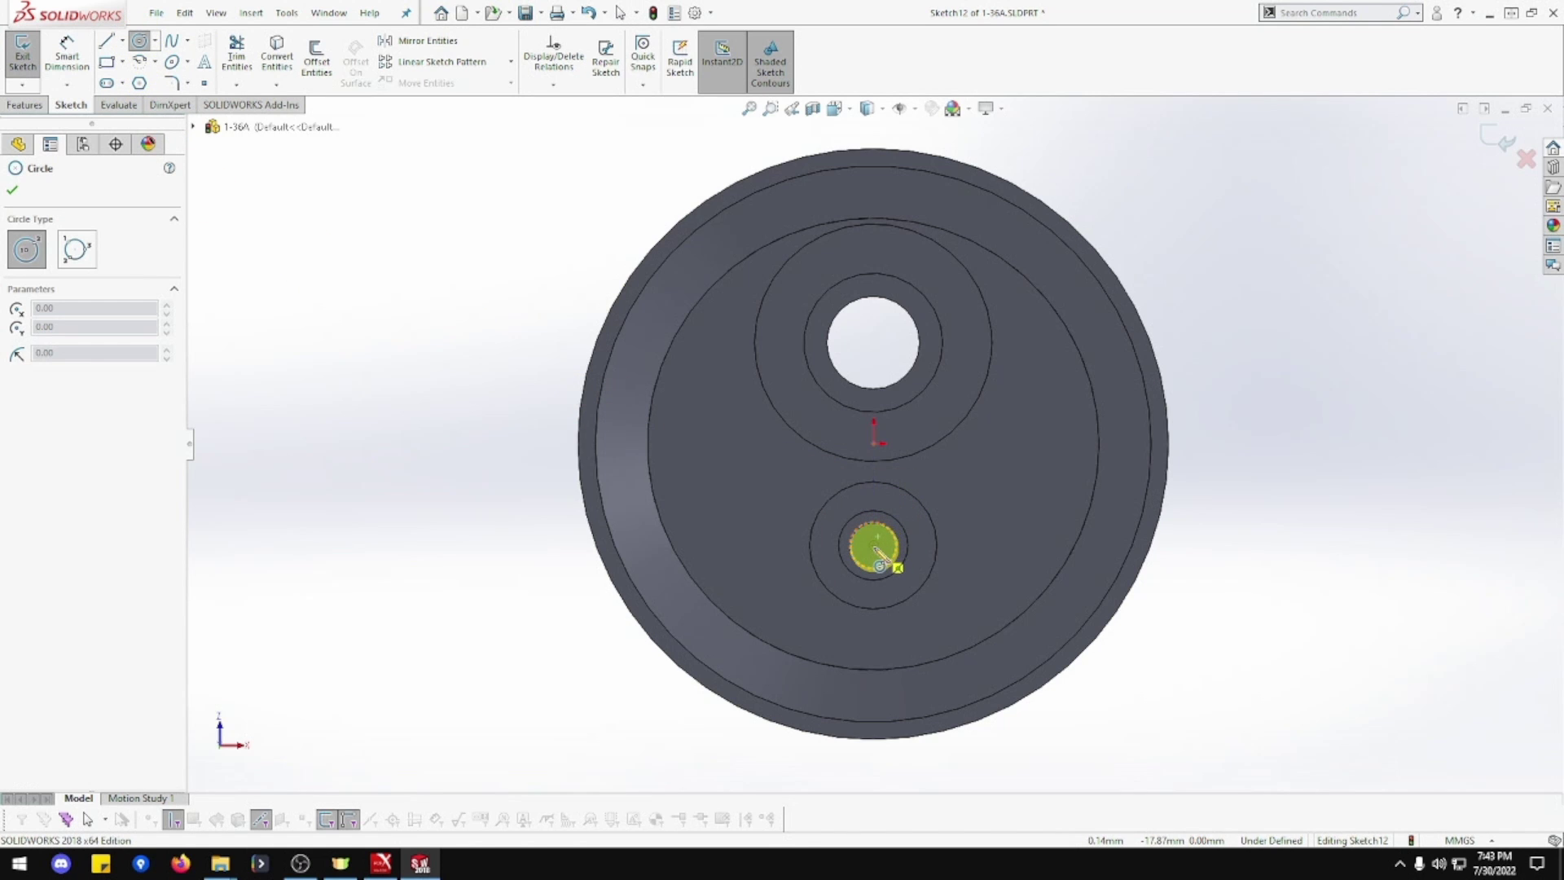
left_click(954, 601)
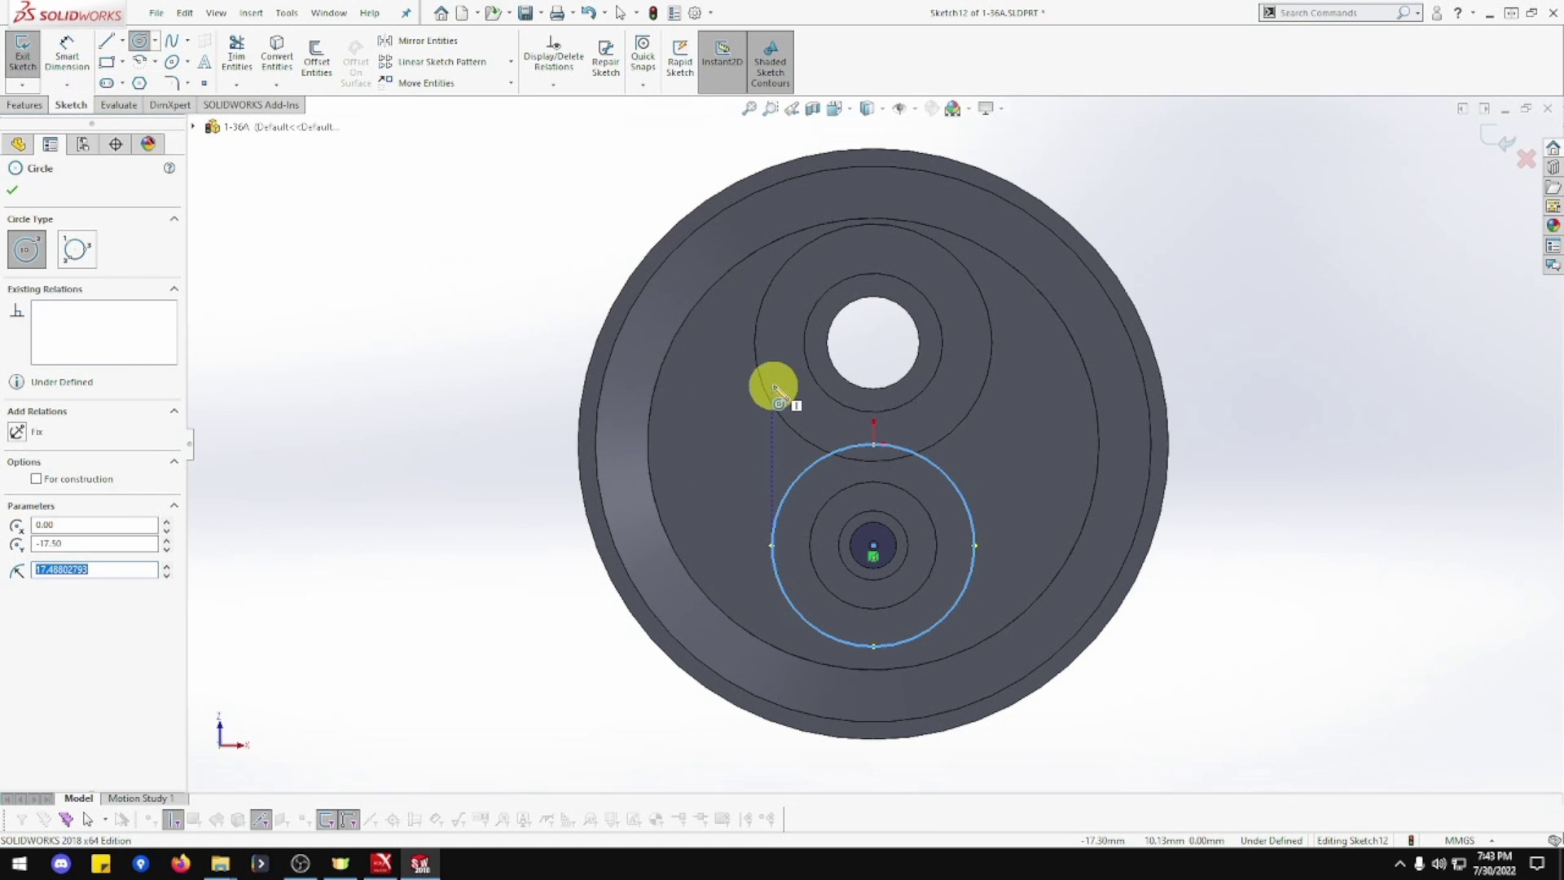
left_click_drag(940, 469, 975, 473)
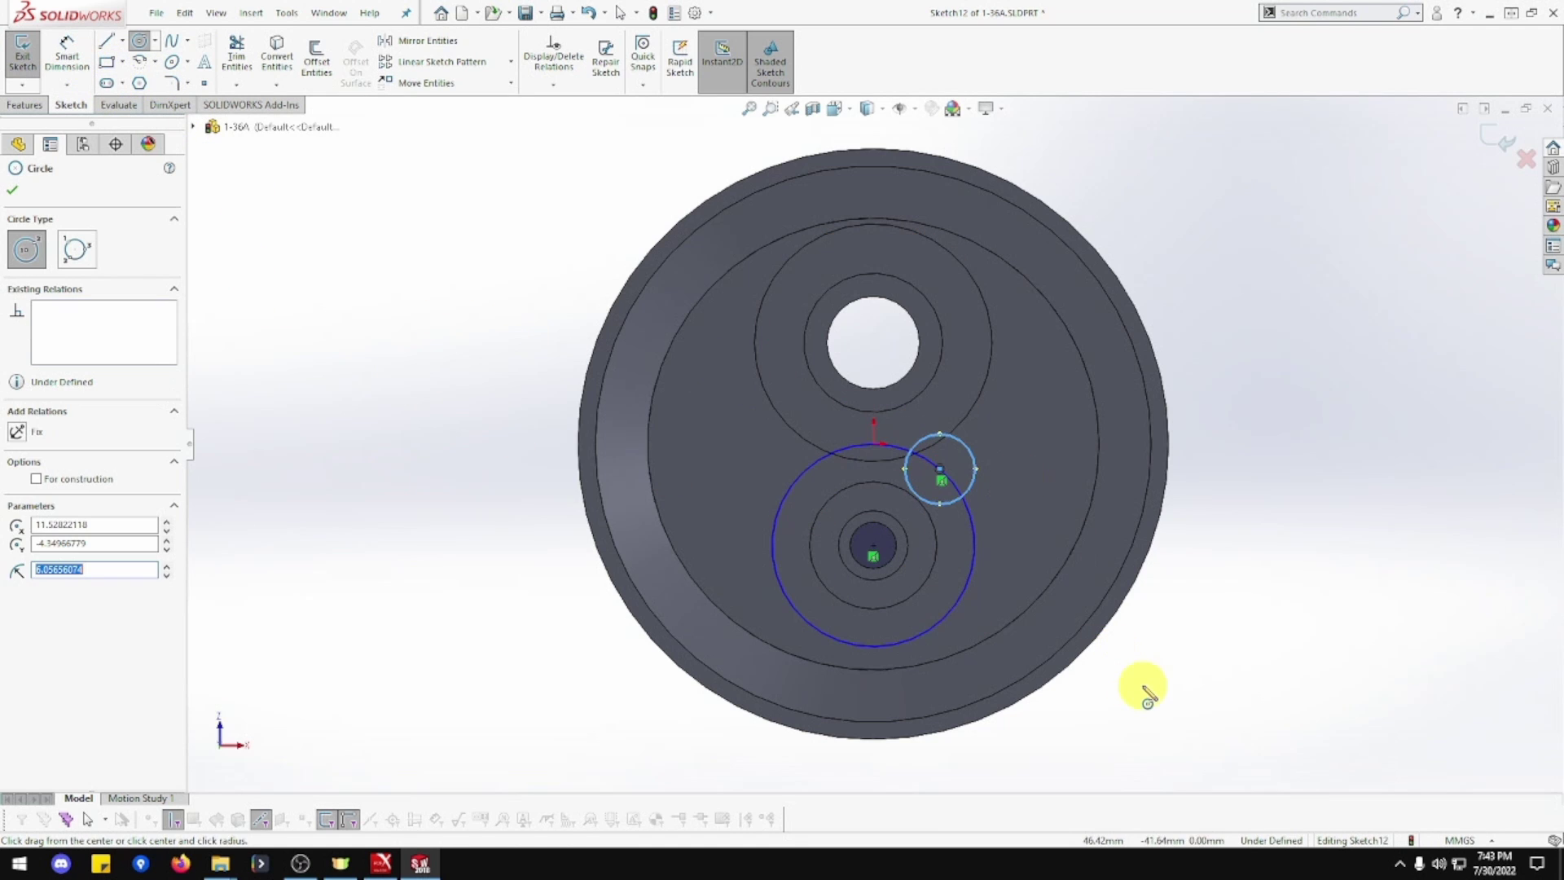
key("Escape")
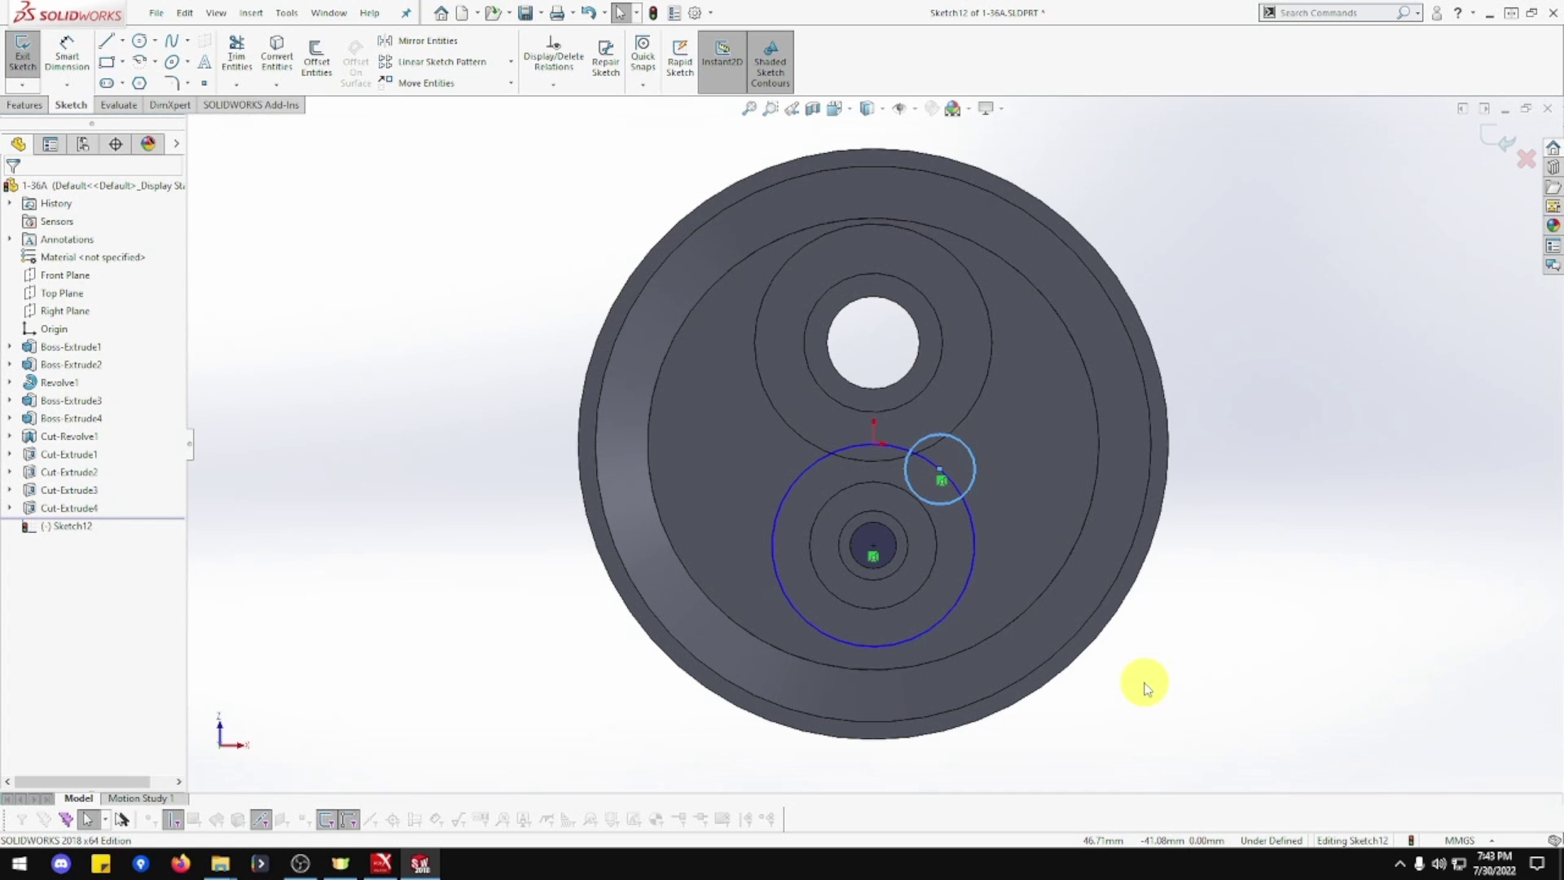
key("ctrl+z")
Dimension the diameter of the circle around the 8 mm hole to 10 mm
left_click(72, 72)
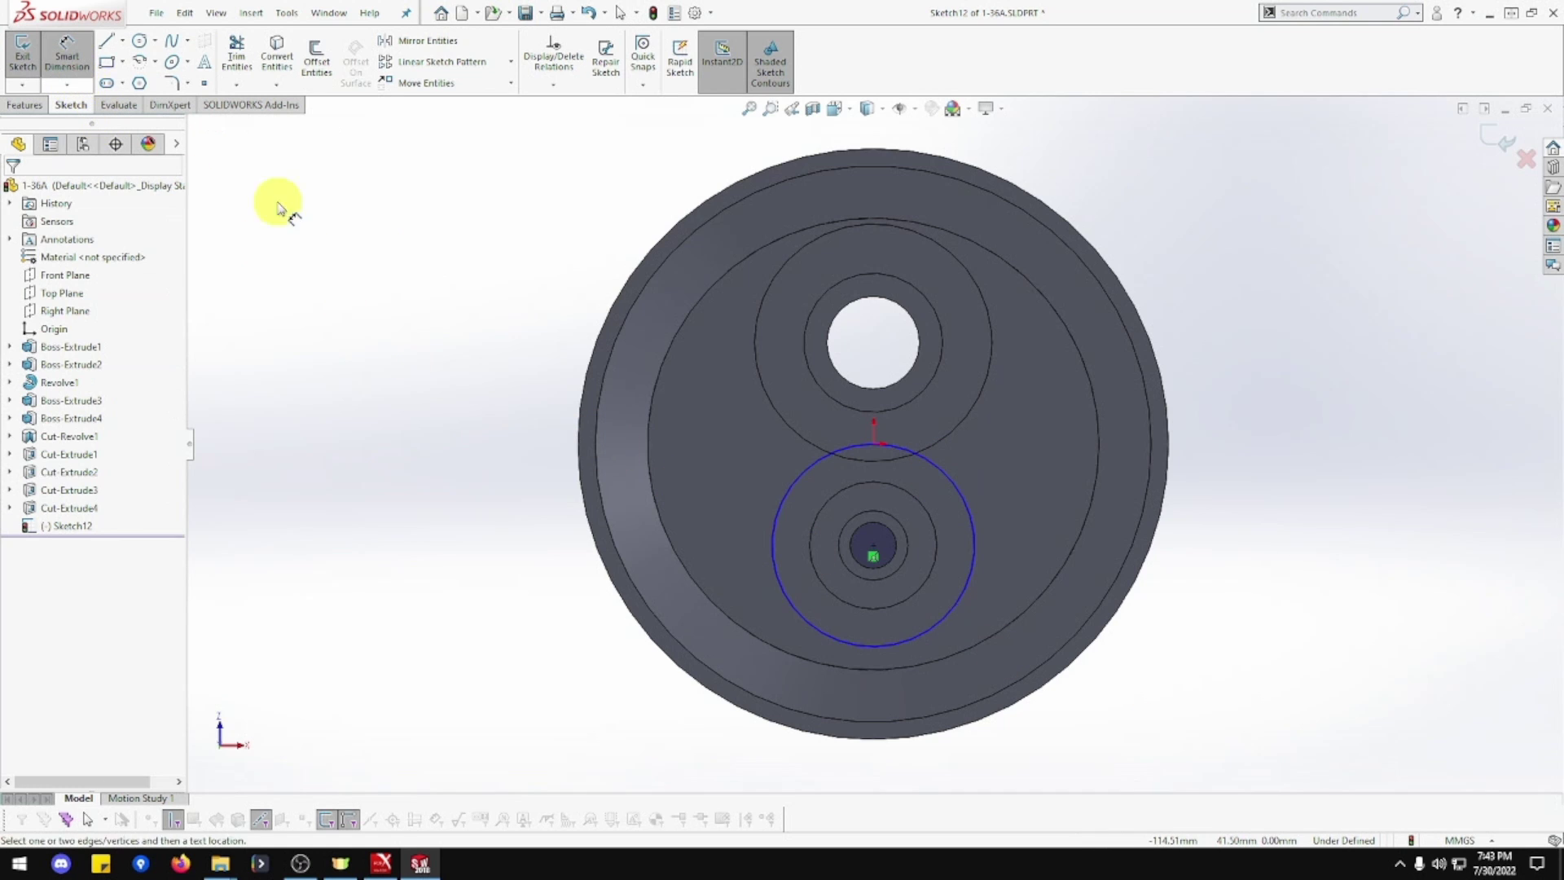
left_click(966, 509)
left_click(1173, 709)
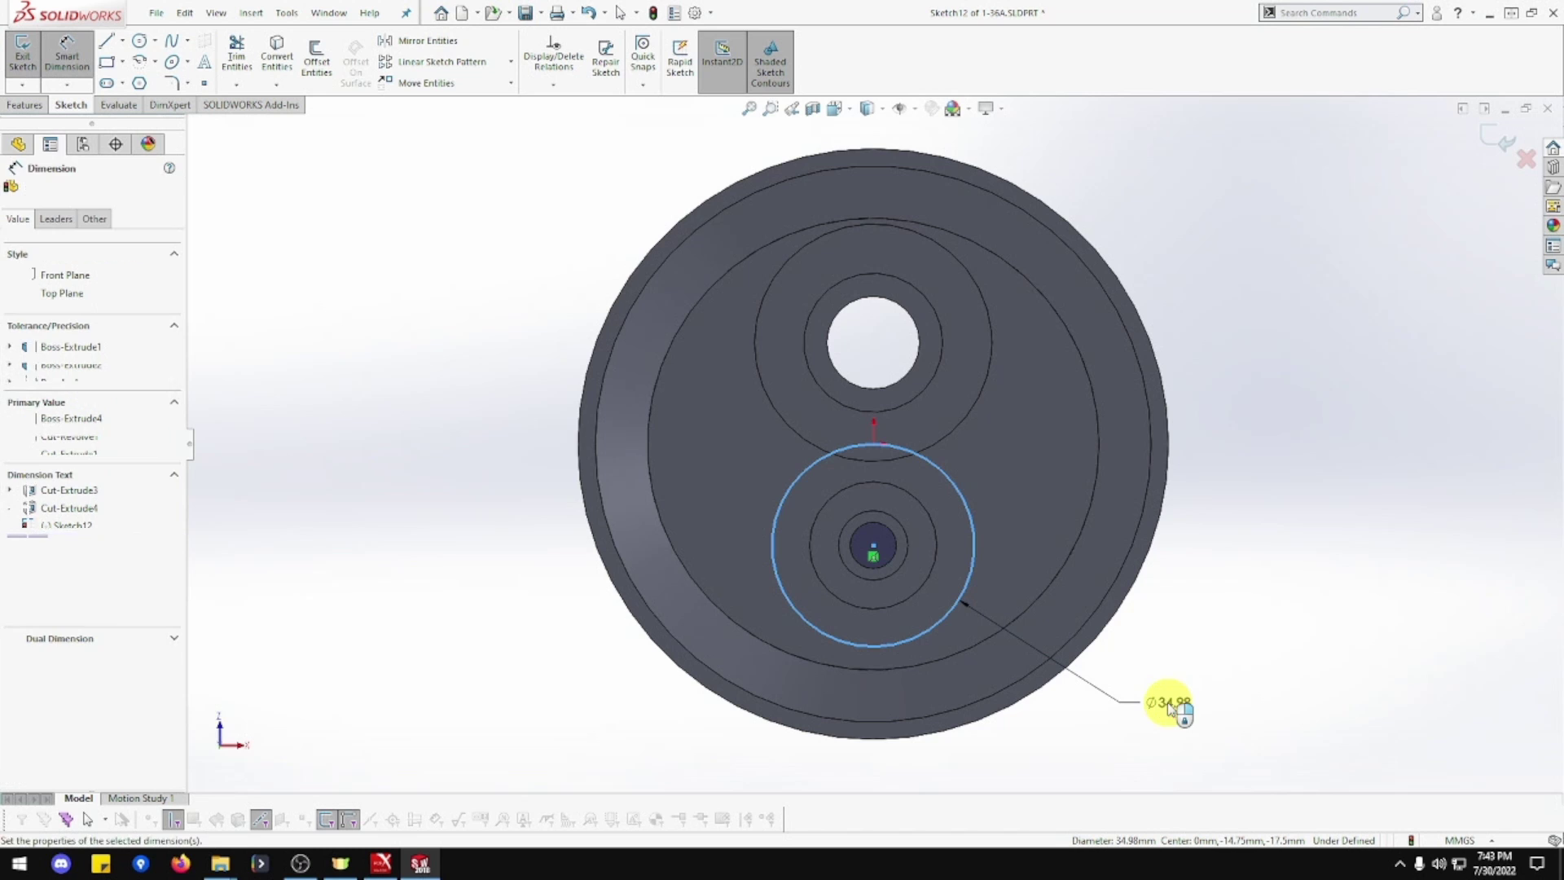
type("10")
left_click(1169, 700)
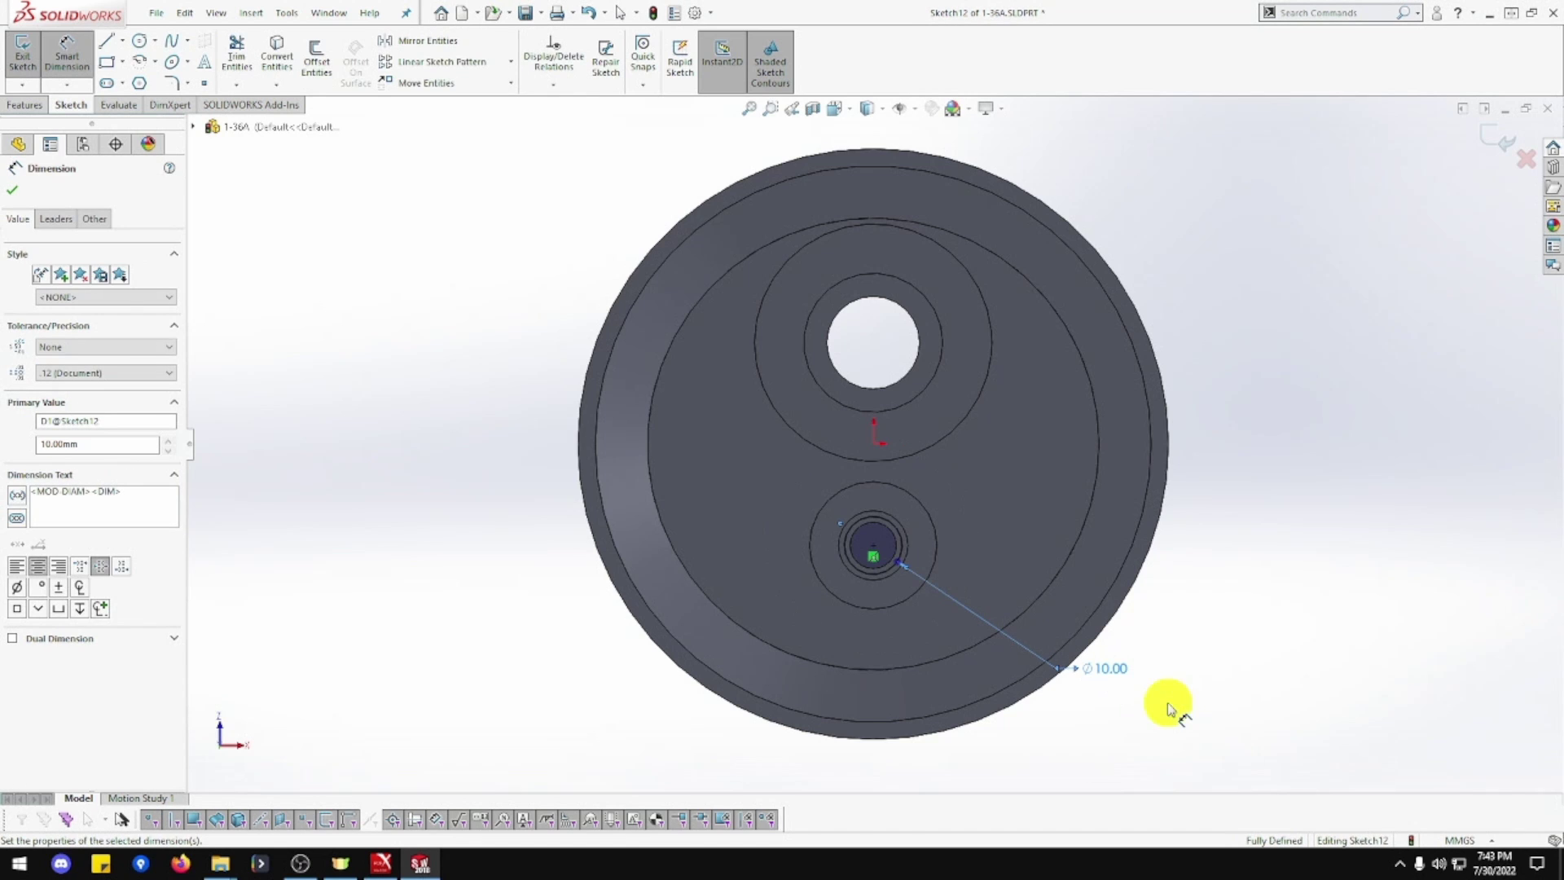
Create an extruded cut from the 10 mm circle with the Up To Next end condition
left_click(18, 105)
left_click(238, 57)
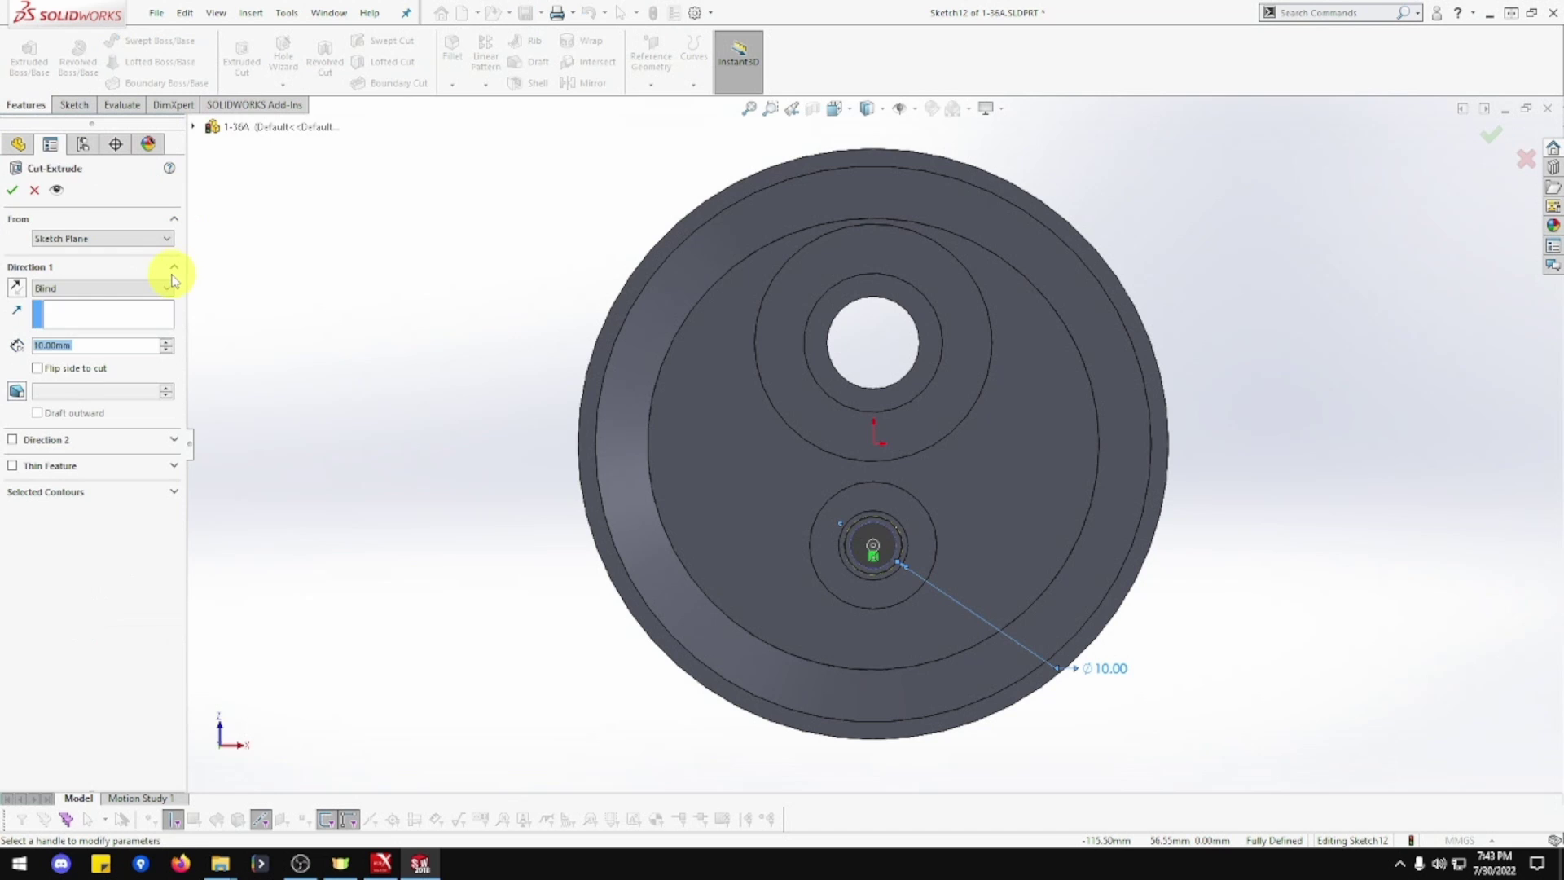
left_click(137, 290)
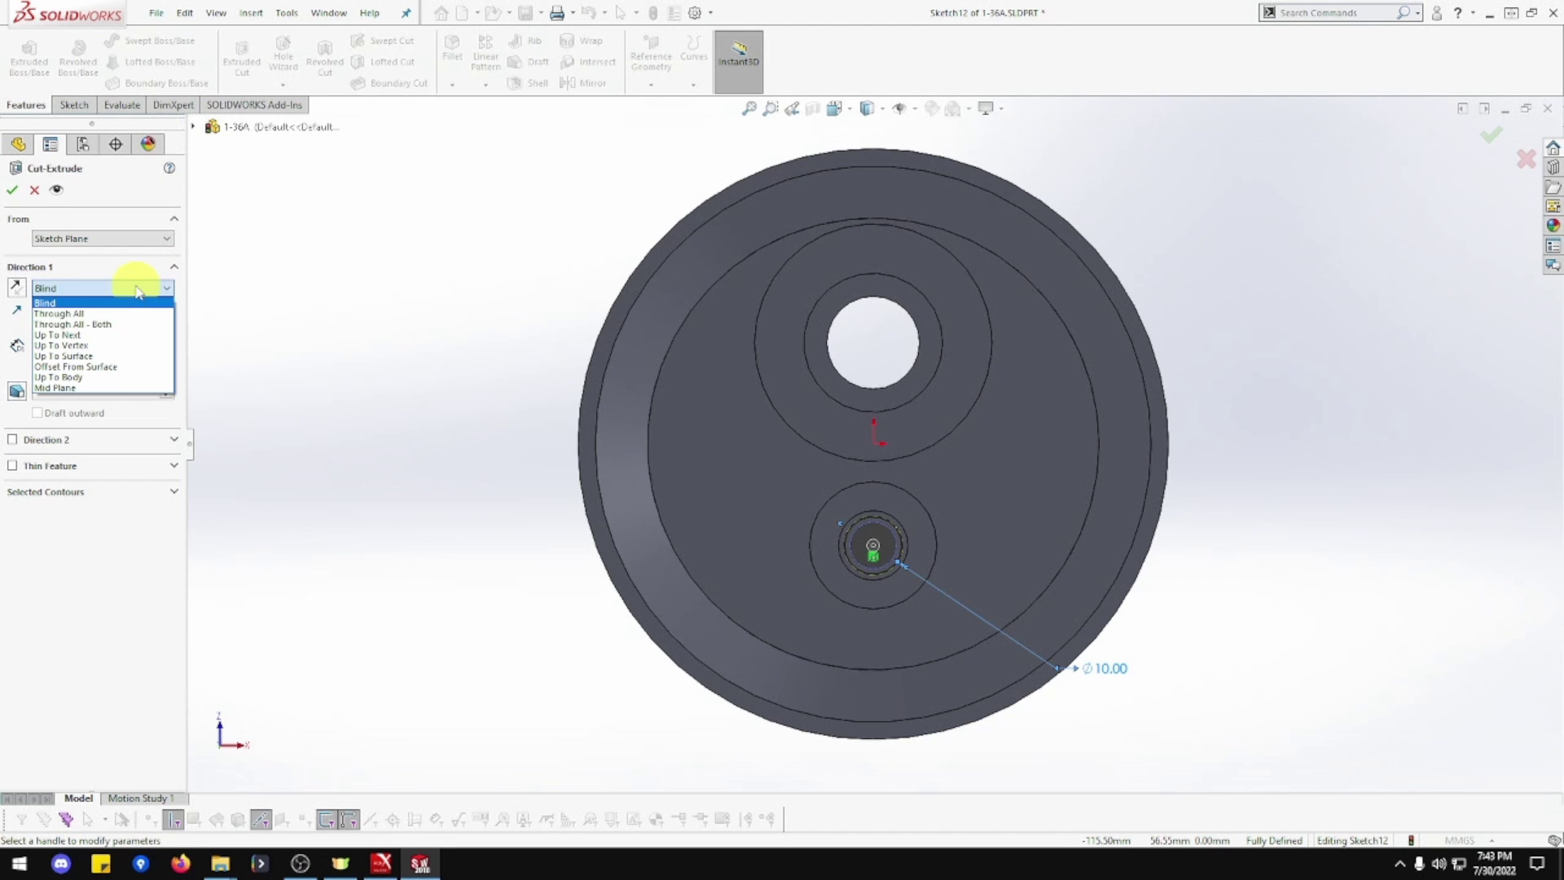
left_click(134, 335)
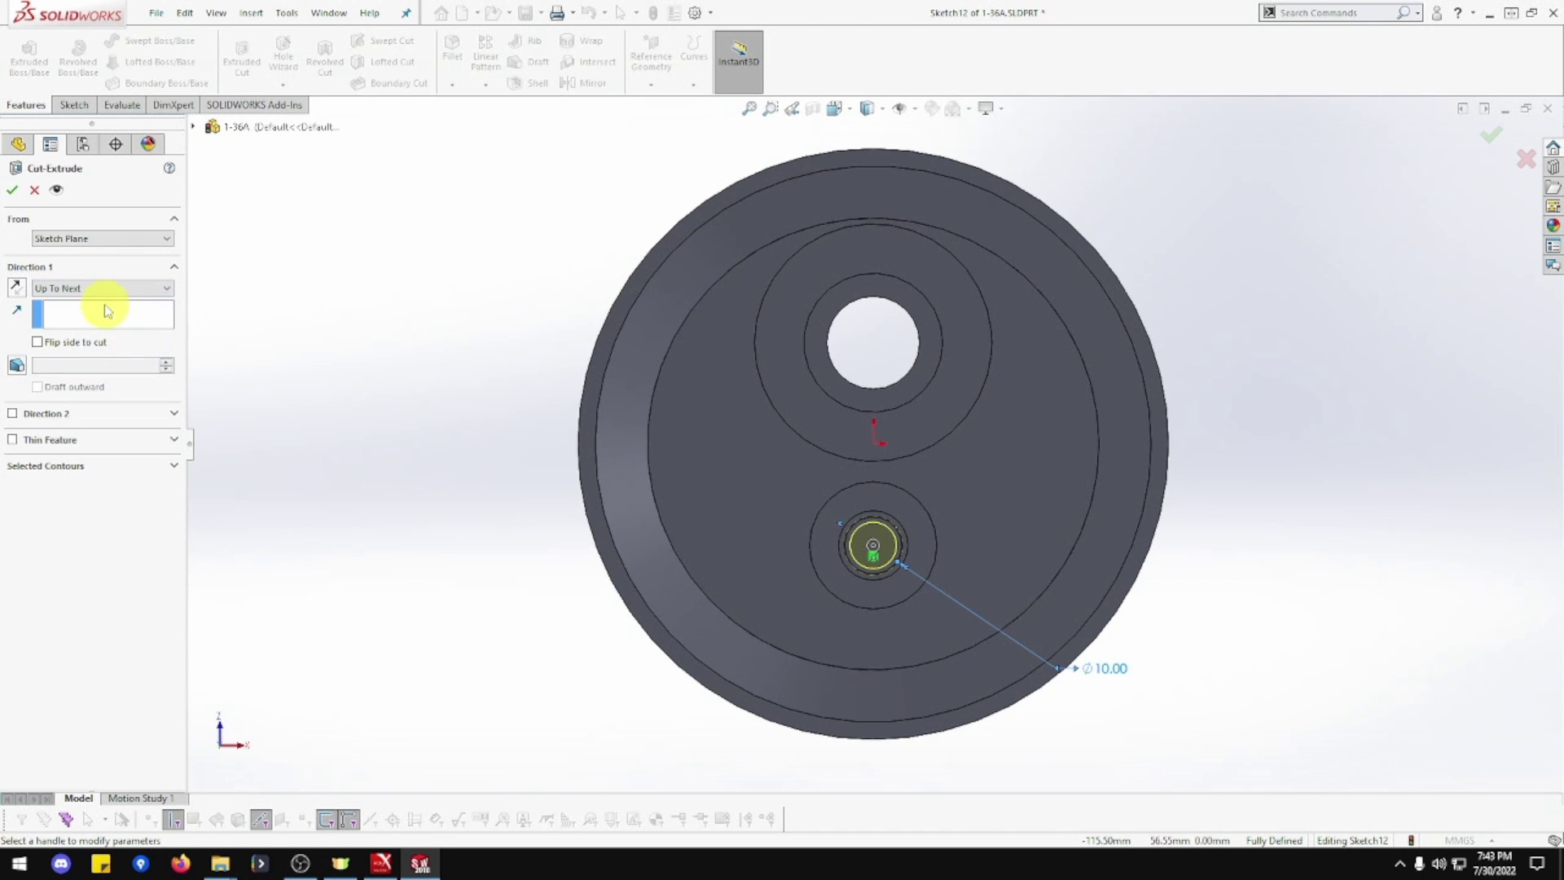
left_click(13, 193)
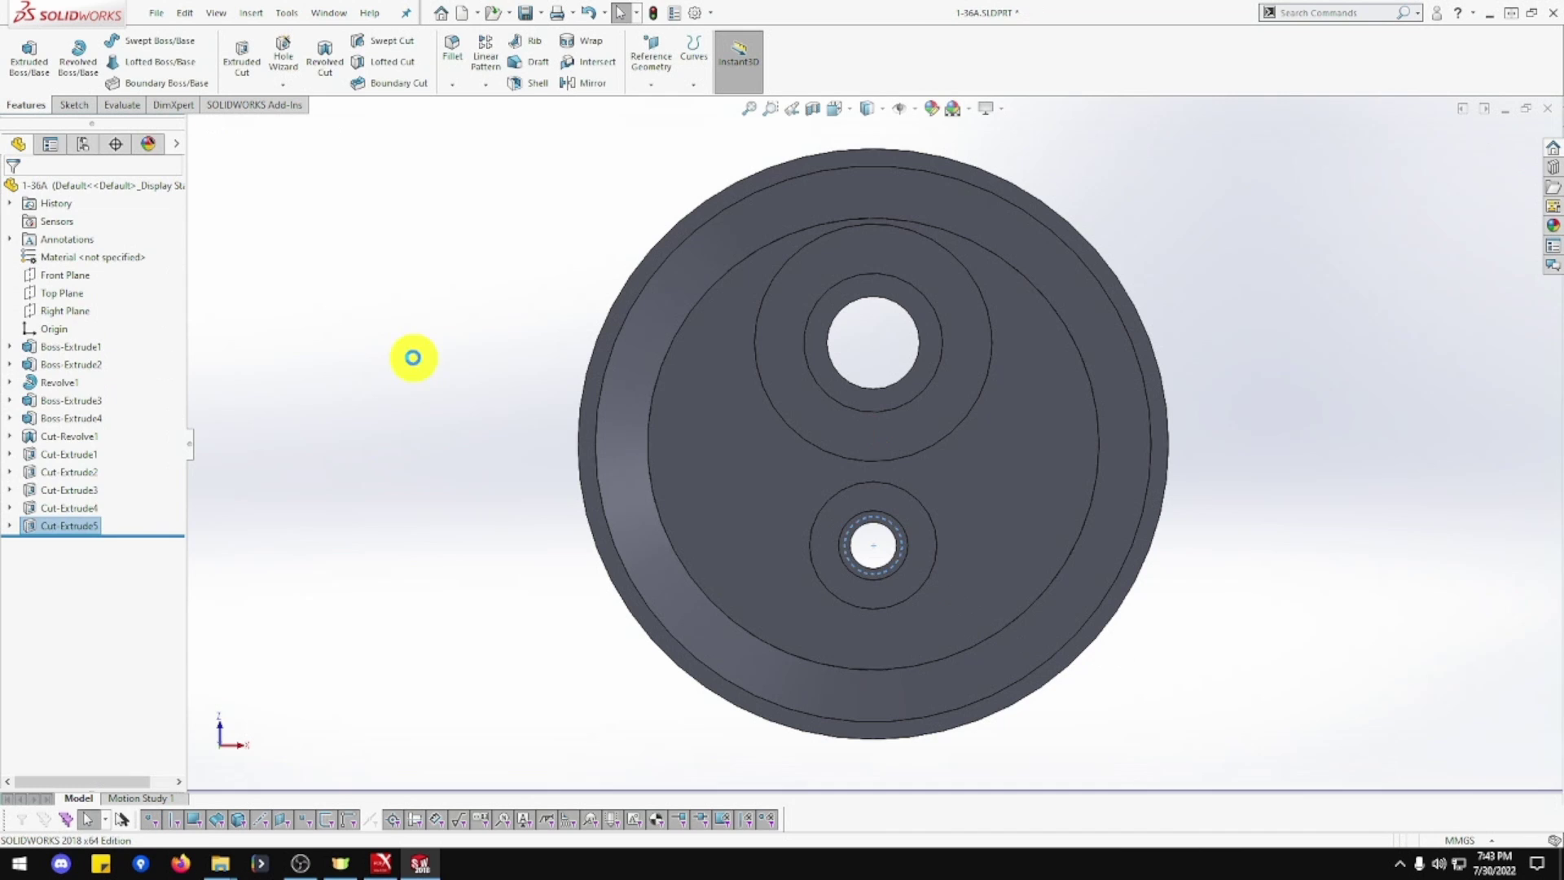
Sketch two circles about 2 mm and 3.5 mm in diameter on the conical recess floor, on opposite sides of the origin and level with it
middle_click_drag(447, 374, 657, 387)
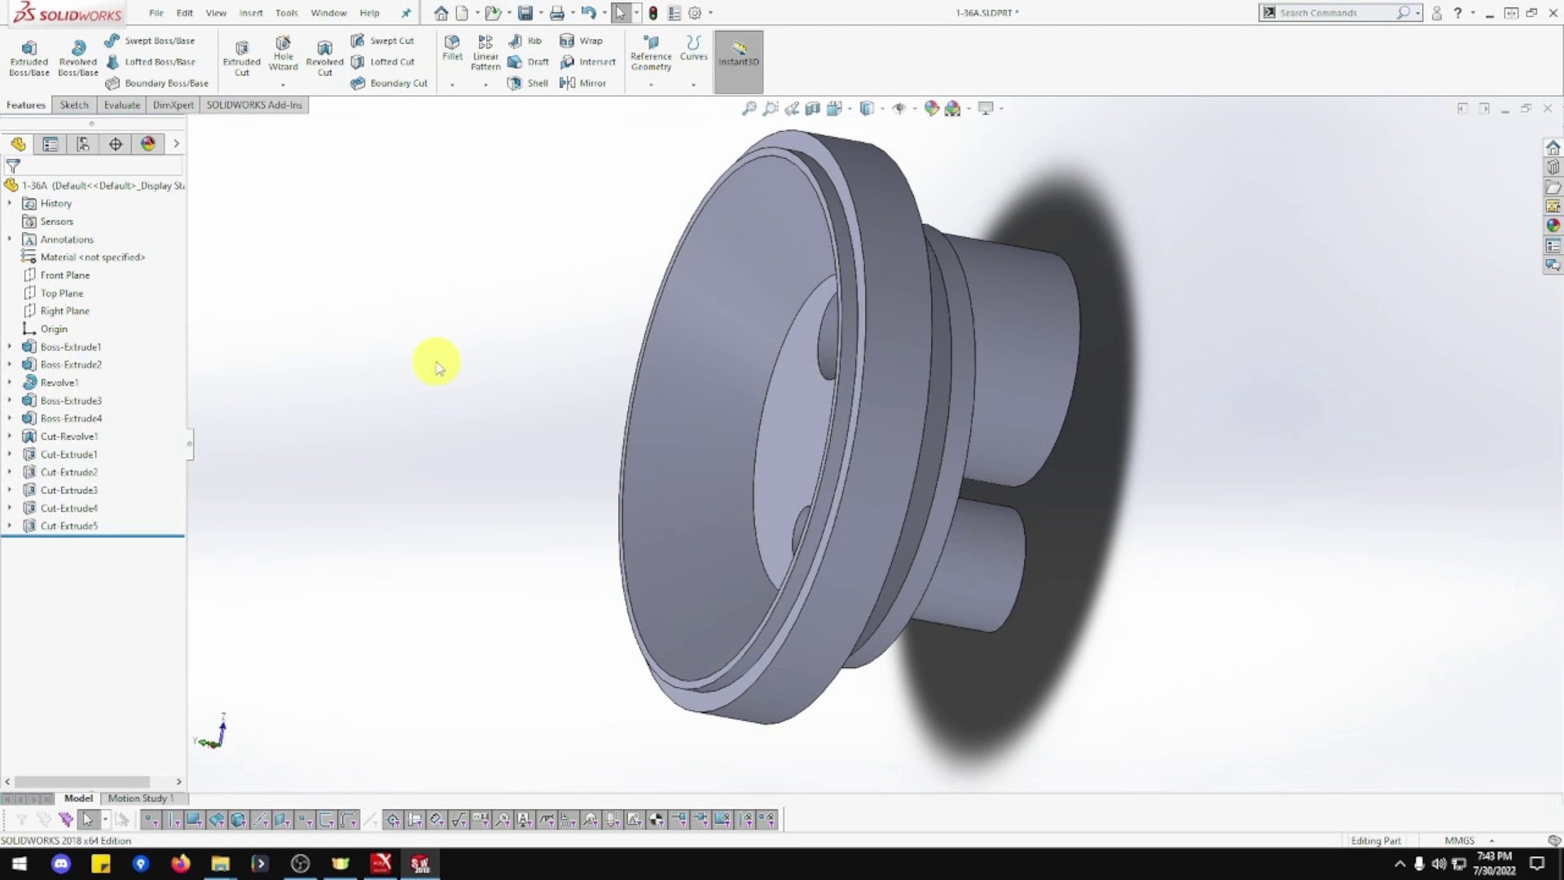
middle_click_drag(541, 389, 775, 426)
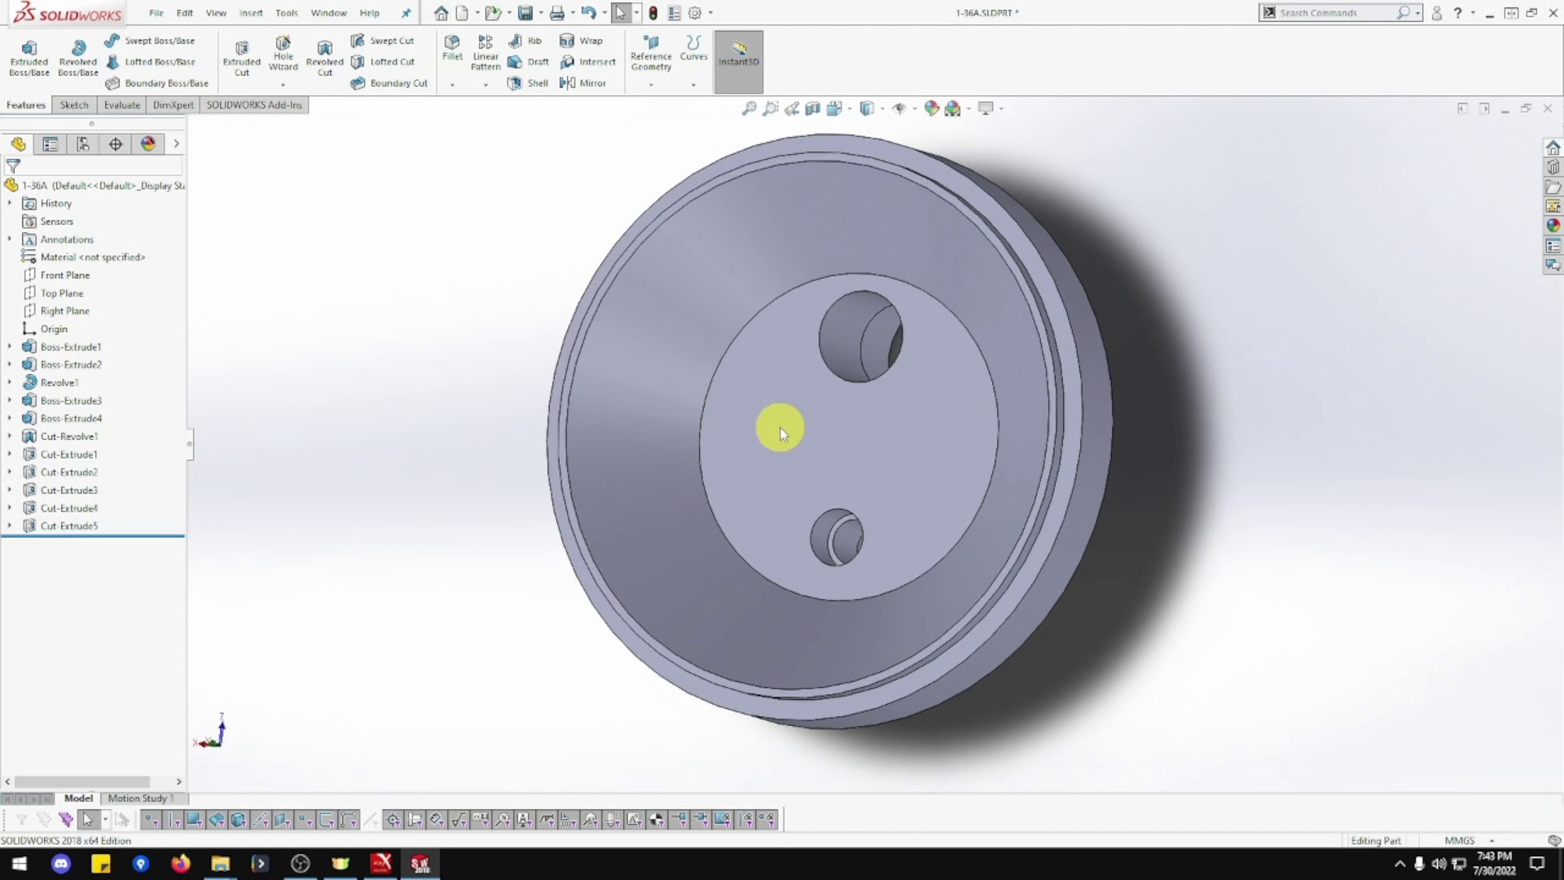
right_click(833, 431)
left_click(945, 408)
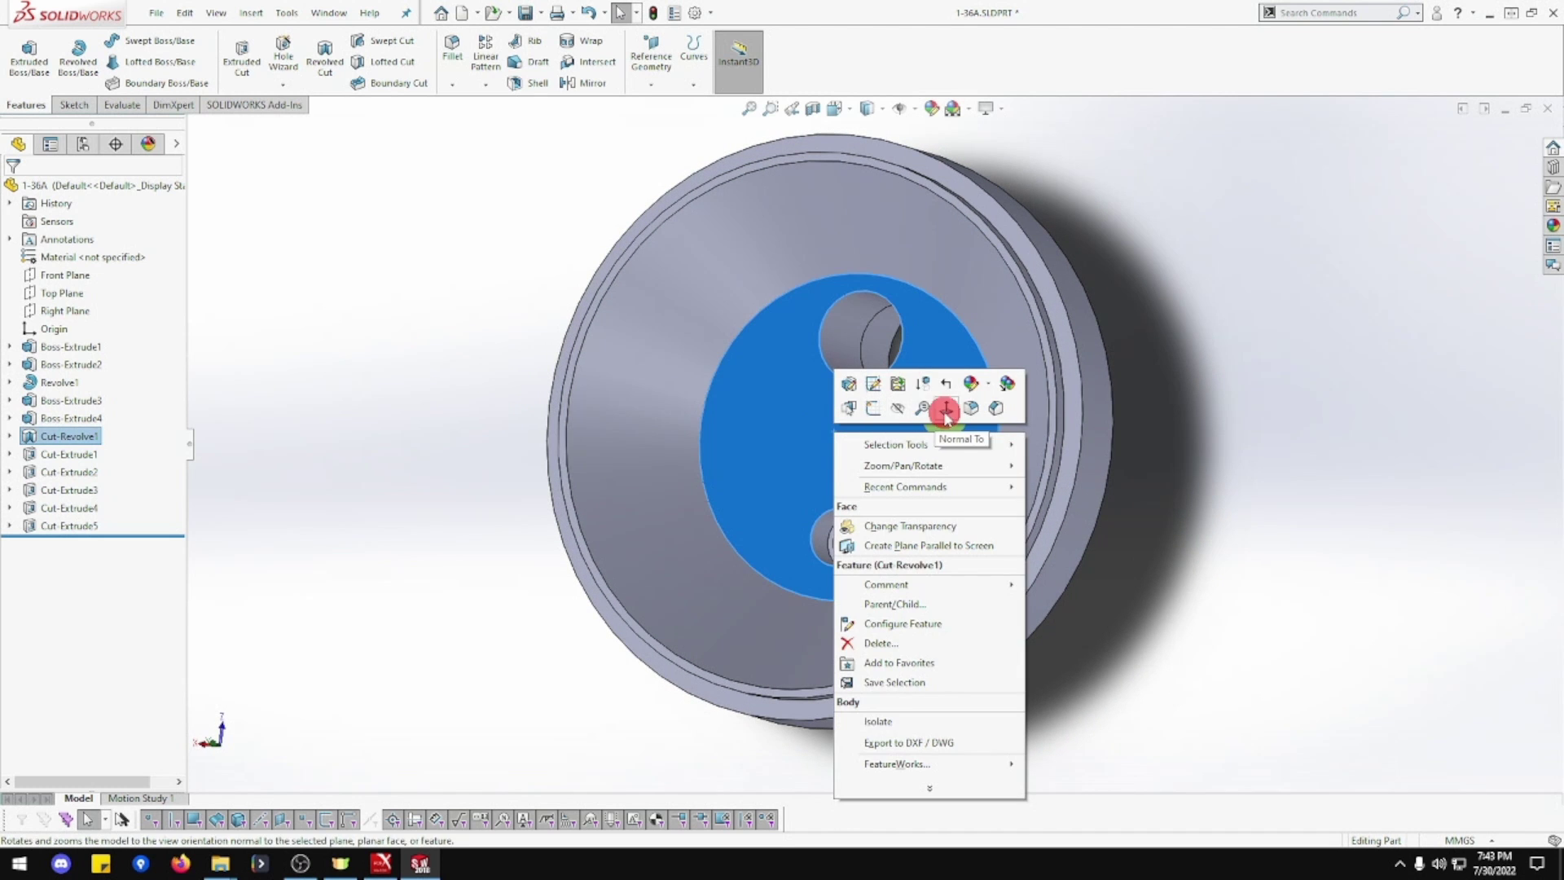
left_click(1221, 410)
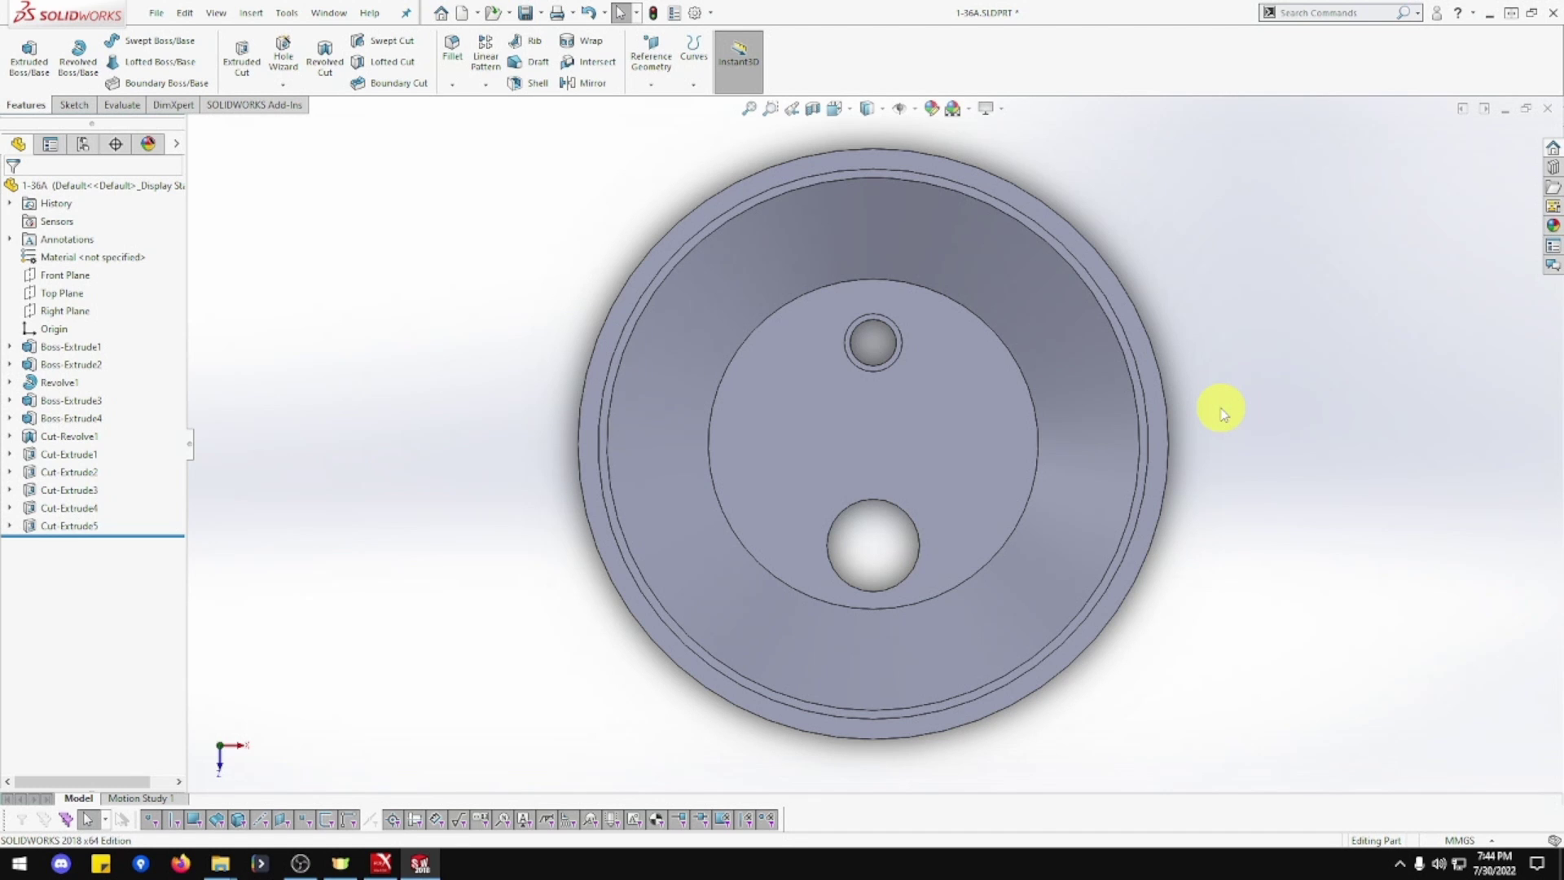
right_click(847, 450)
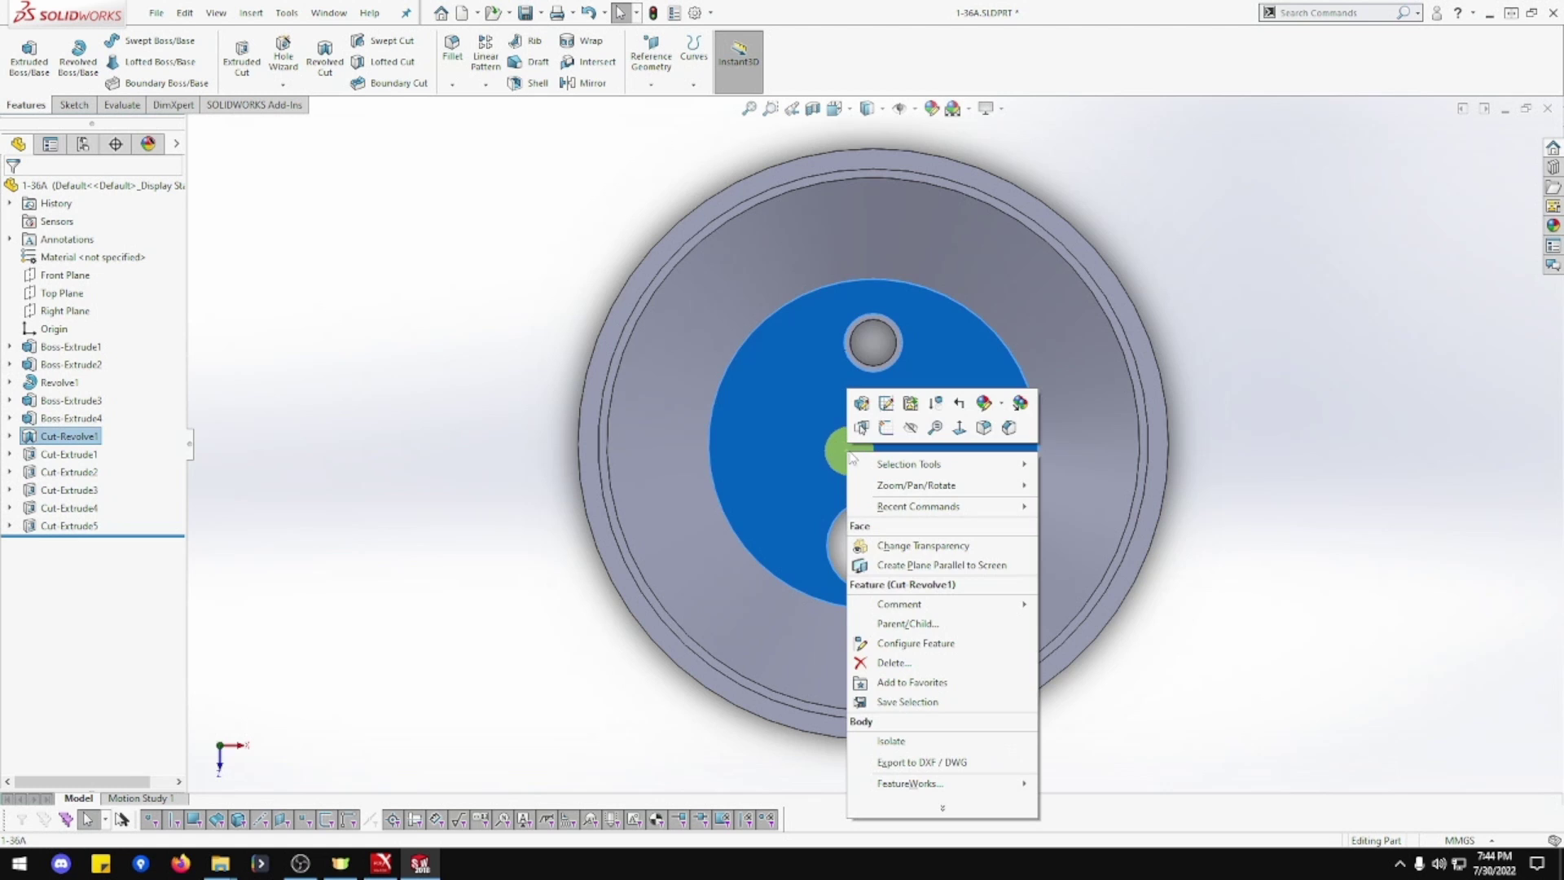
left_click(886, 427)
scroll(885, 440, "down", 4)
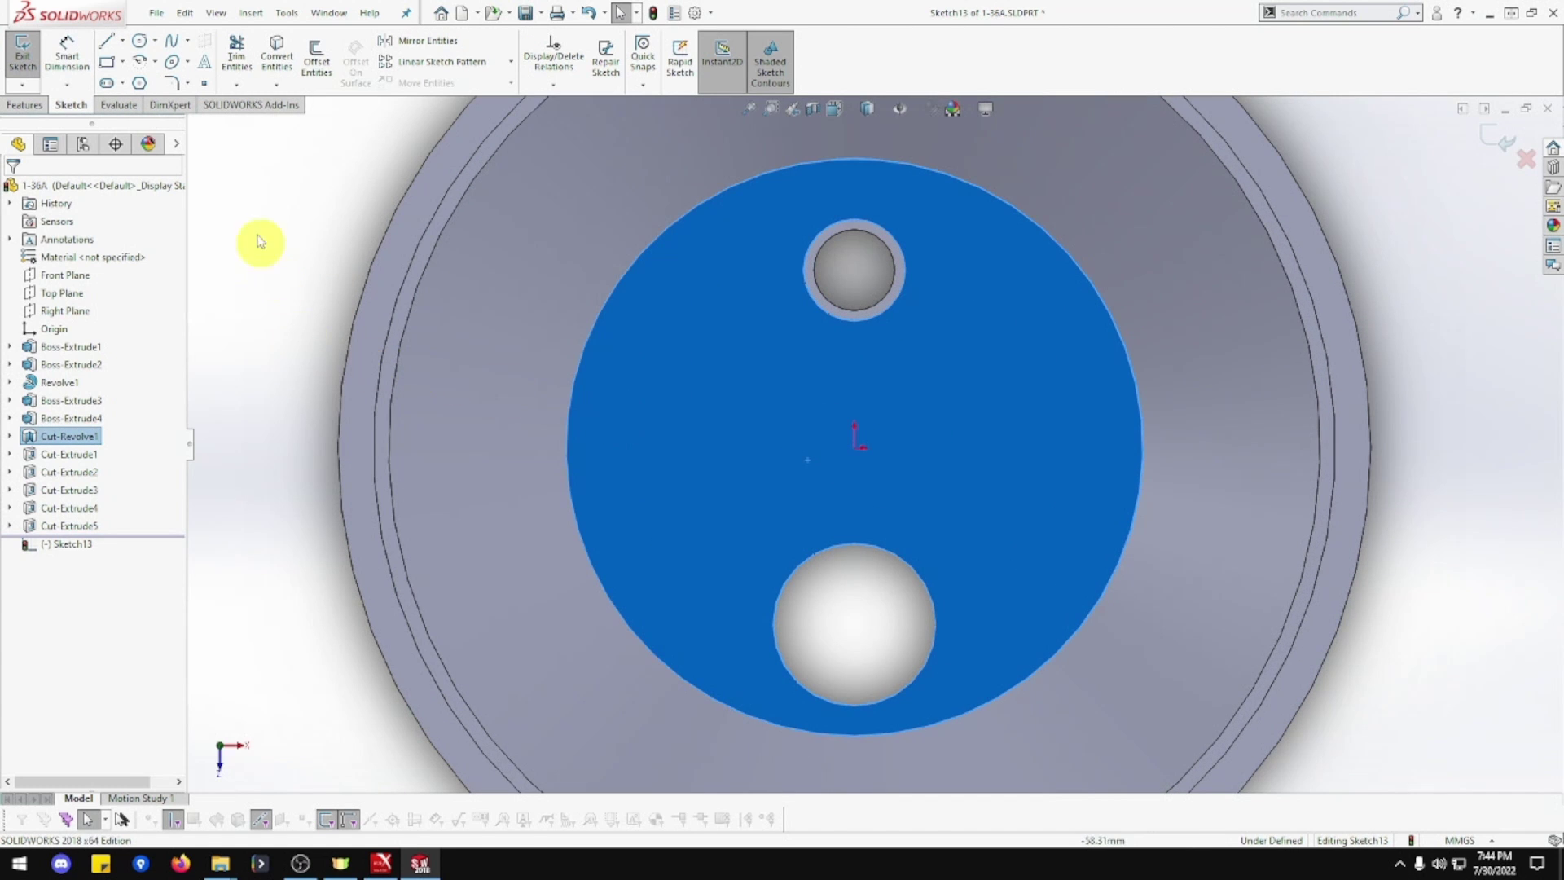
left_click(137, 41)
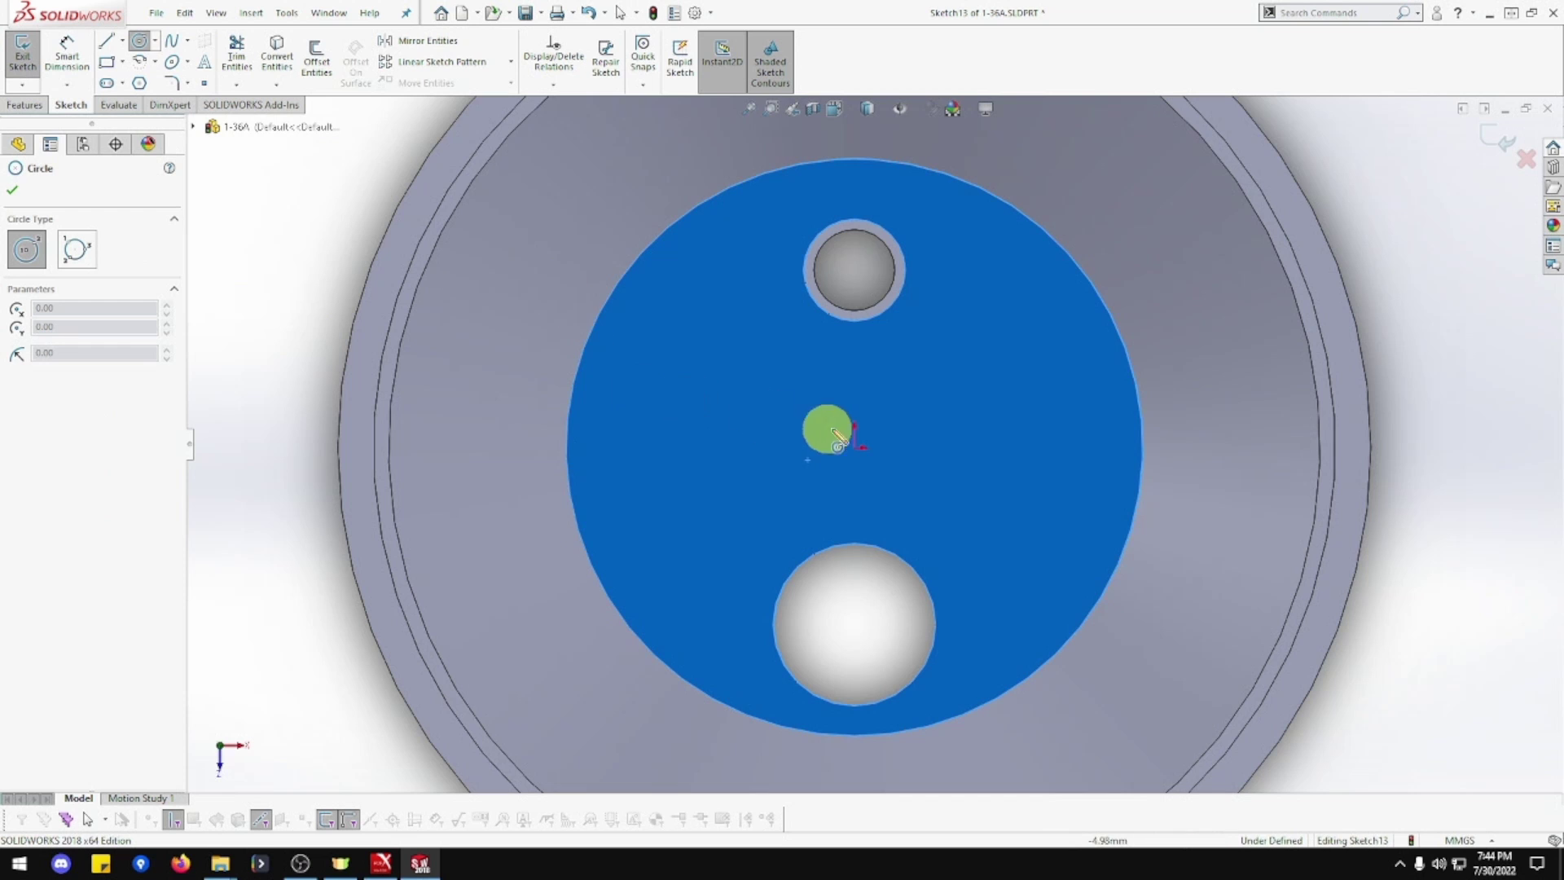
left_click(627, 446)
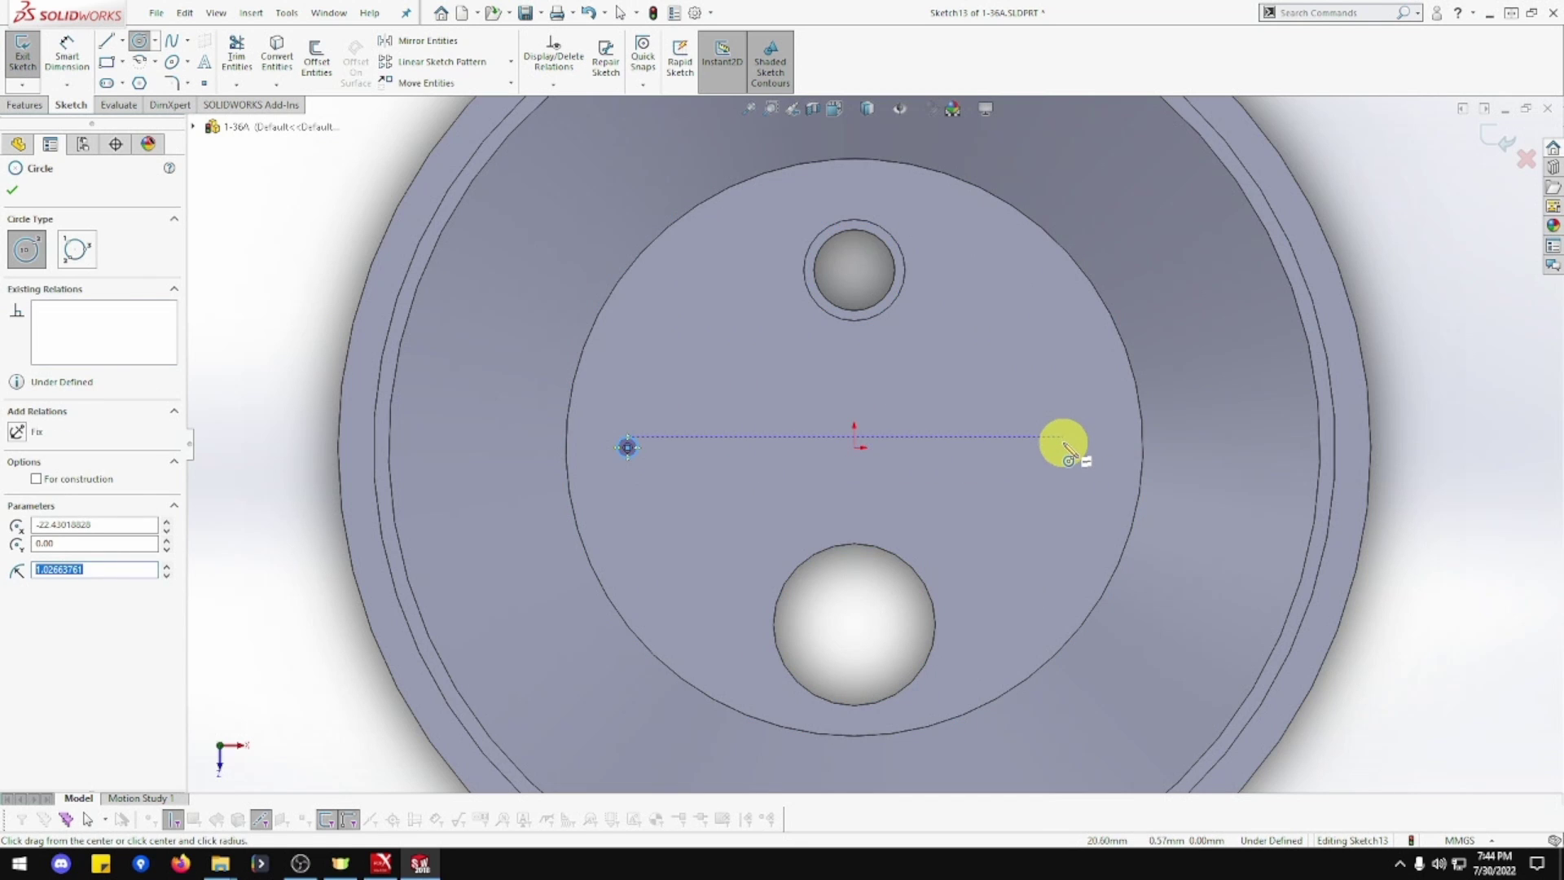
left_click_drag(1063, 448, 1080, 460)
key("Escape")
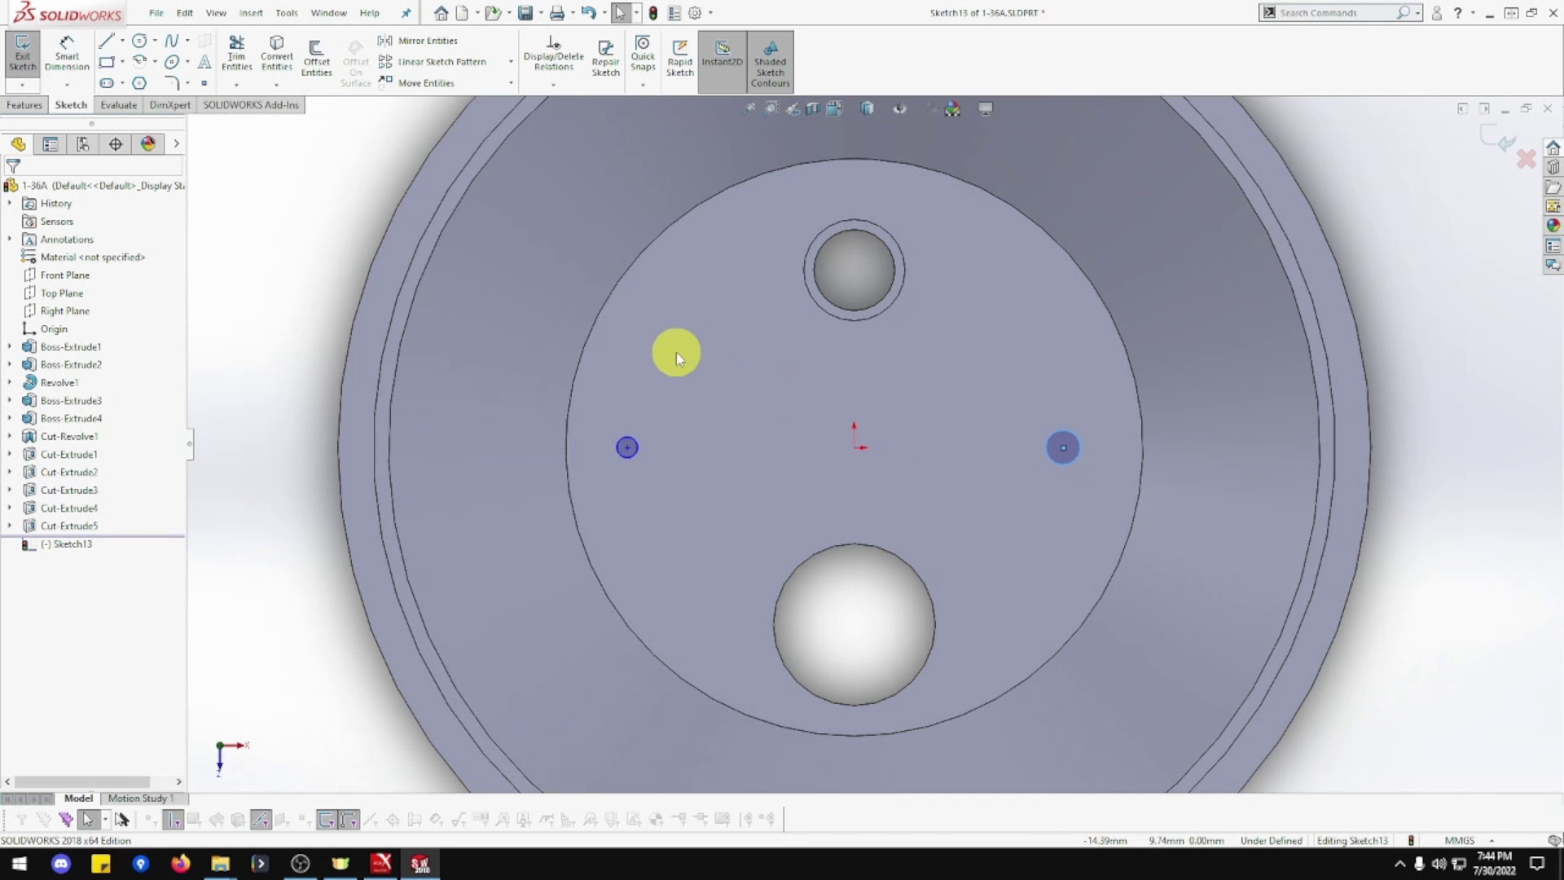
Dimension the diameter of the left circle on the recess floor to 6.5 mm
left_click(67, 53)
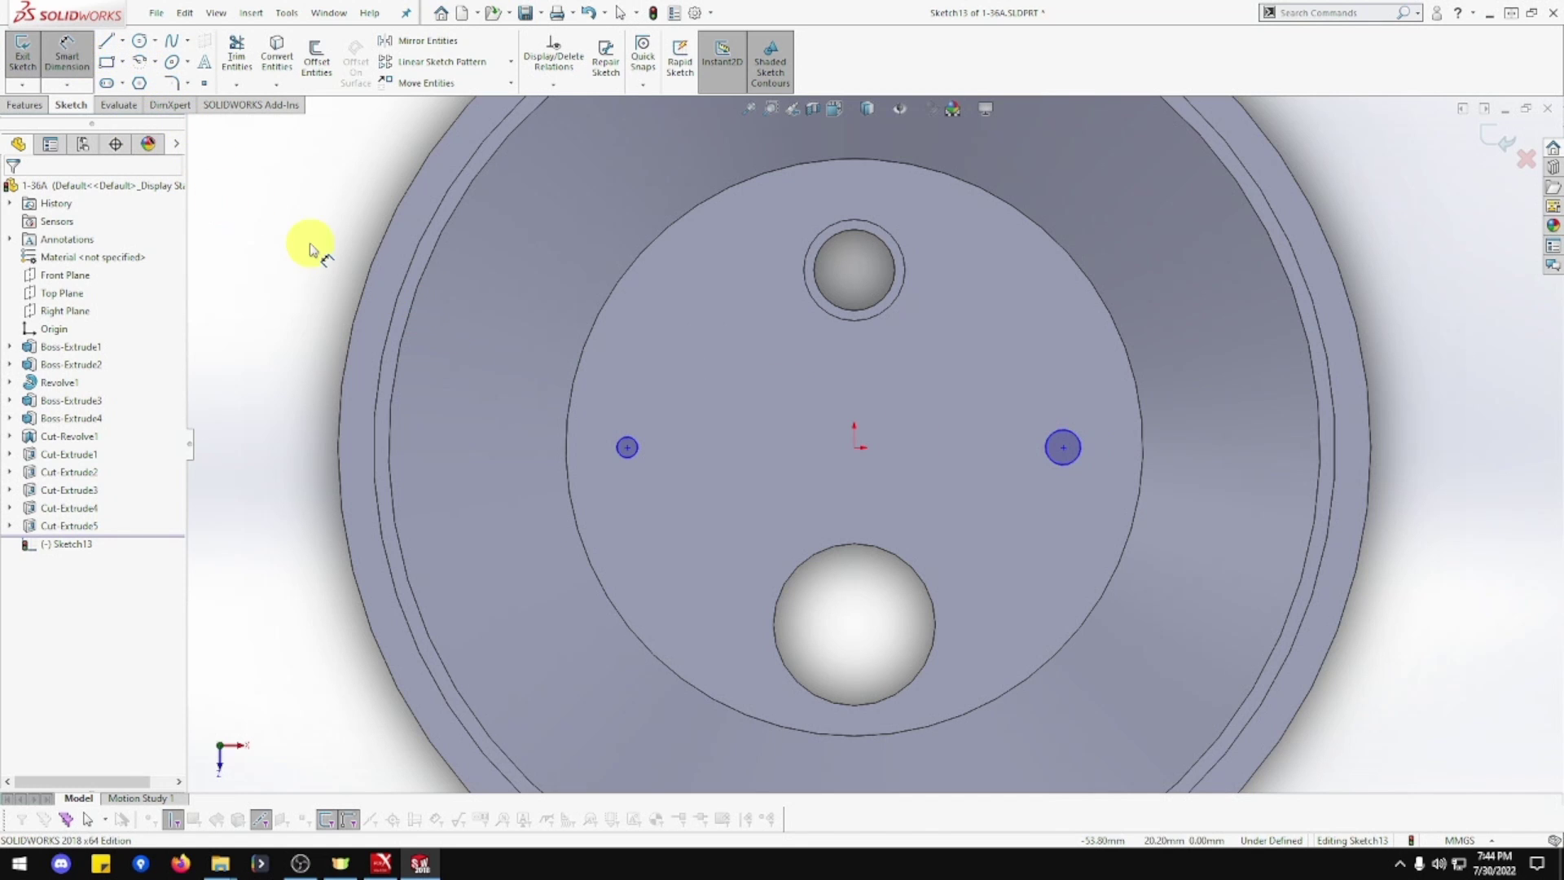
left_click(628, 438)
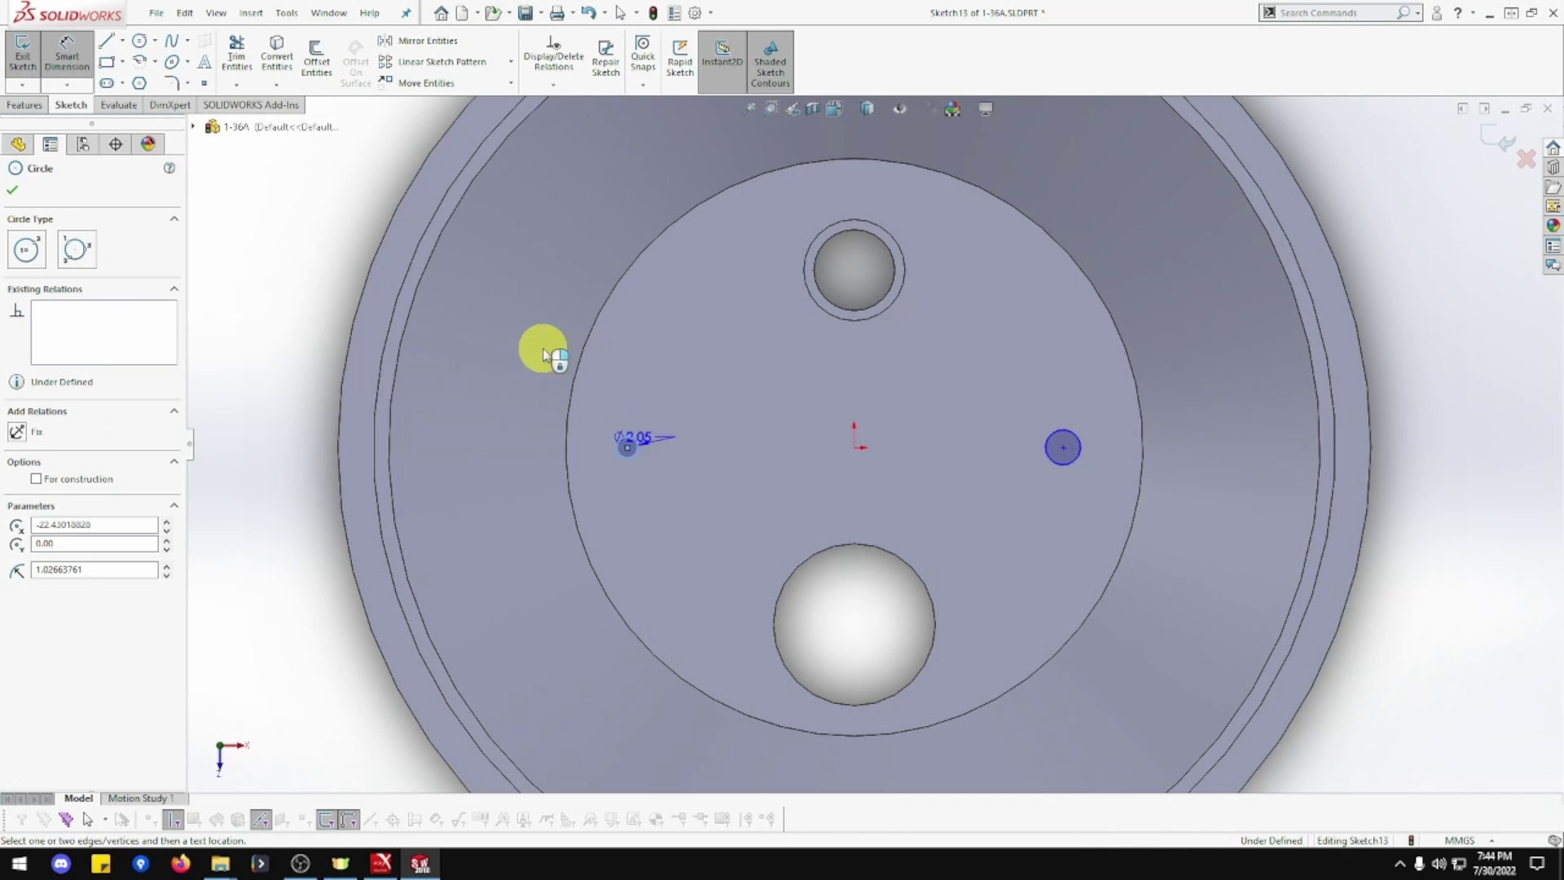
left_click(261, 227)
type("6.4")
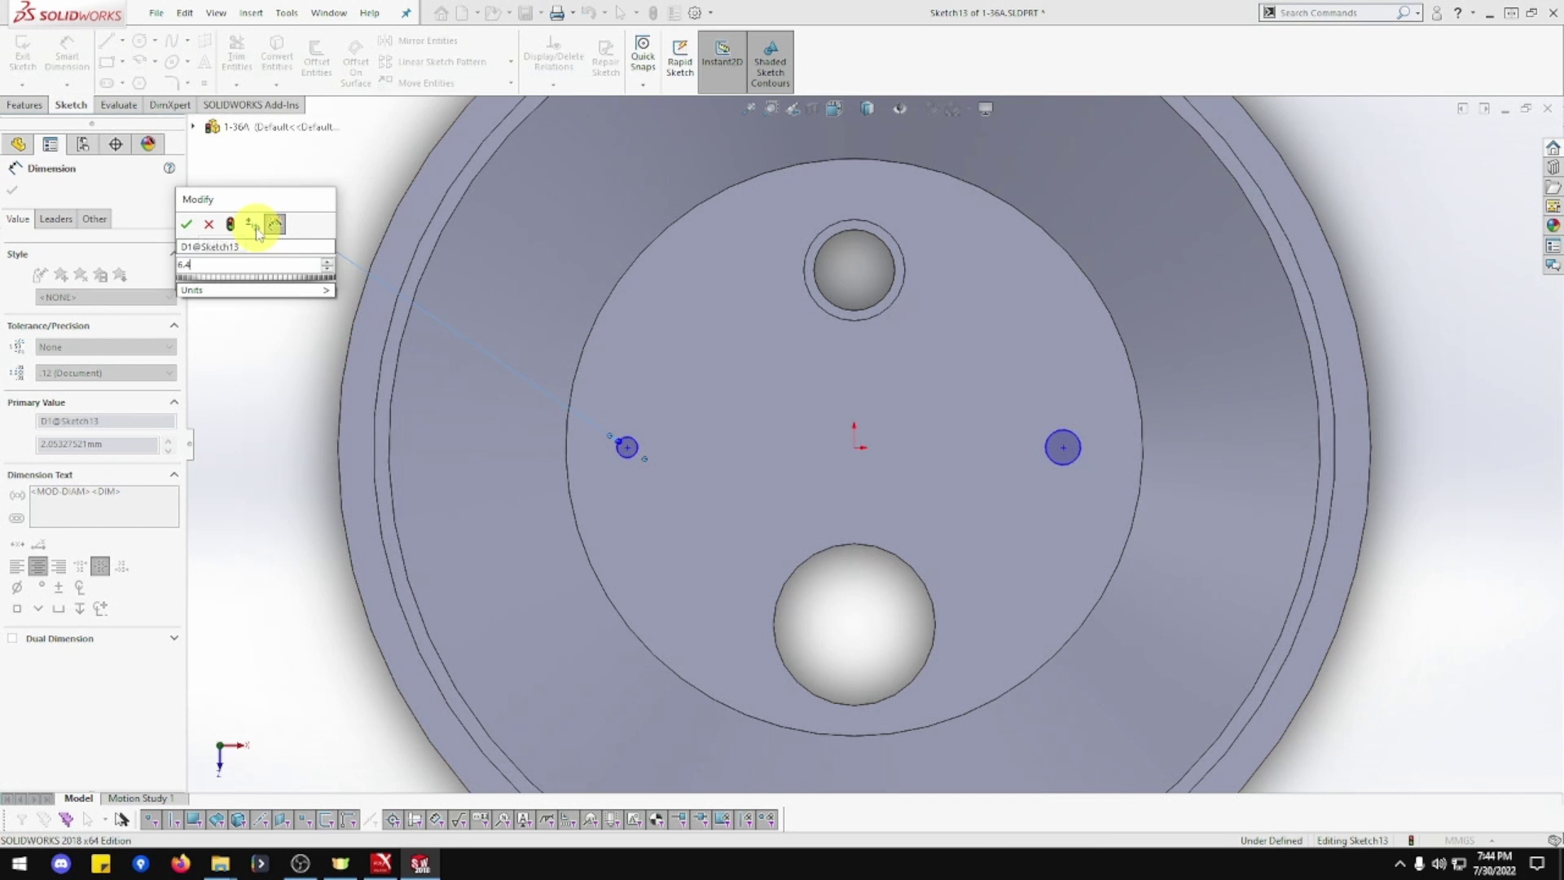
key("Return")
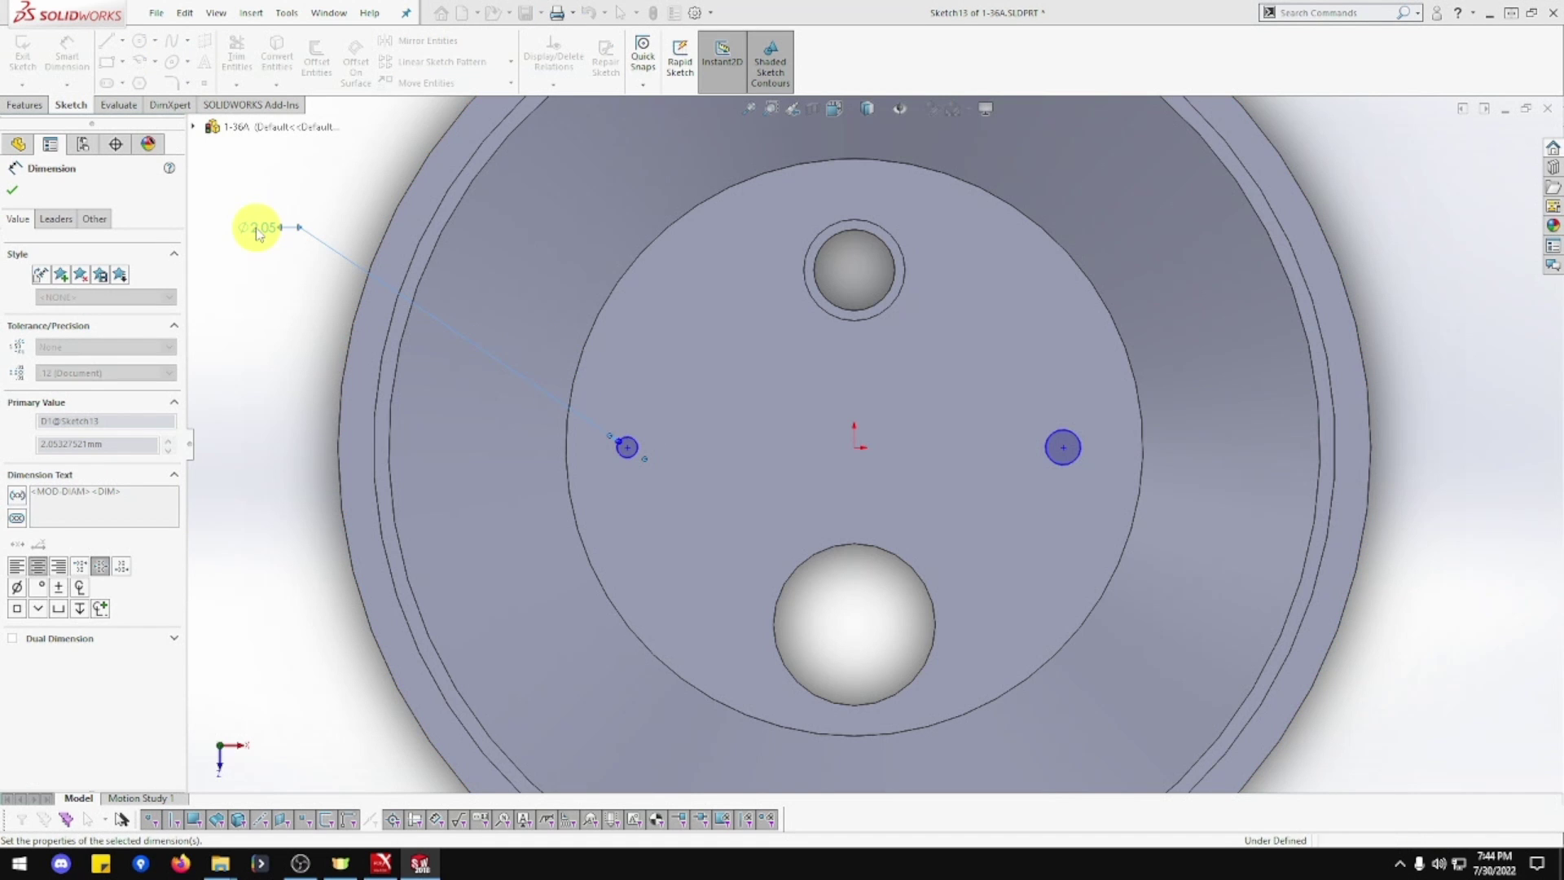
Dimension the diameter of the right circle on the recess floor to 6.5 mm
left_click(1065, 438)
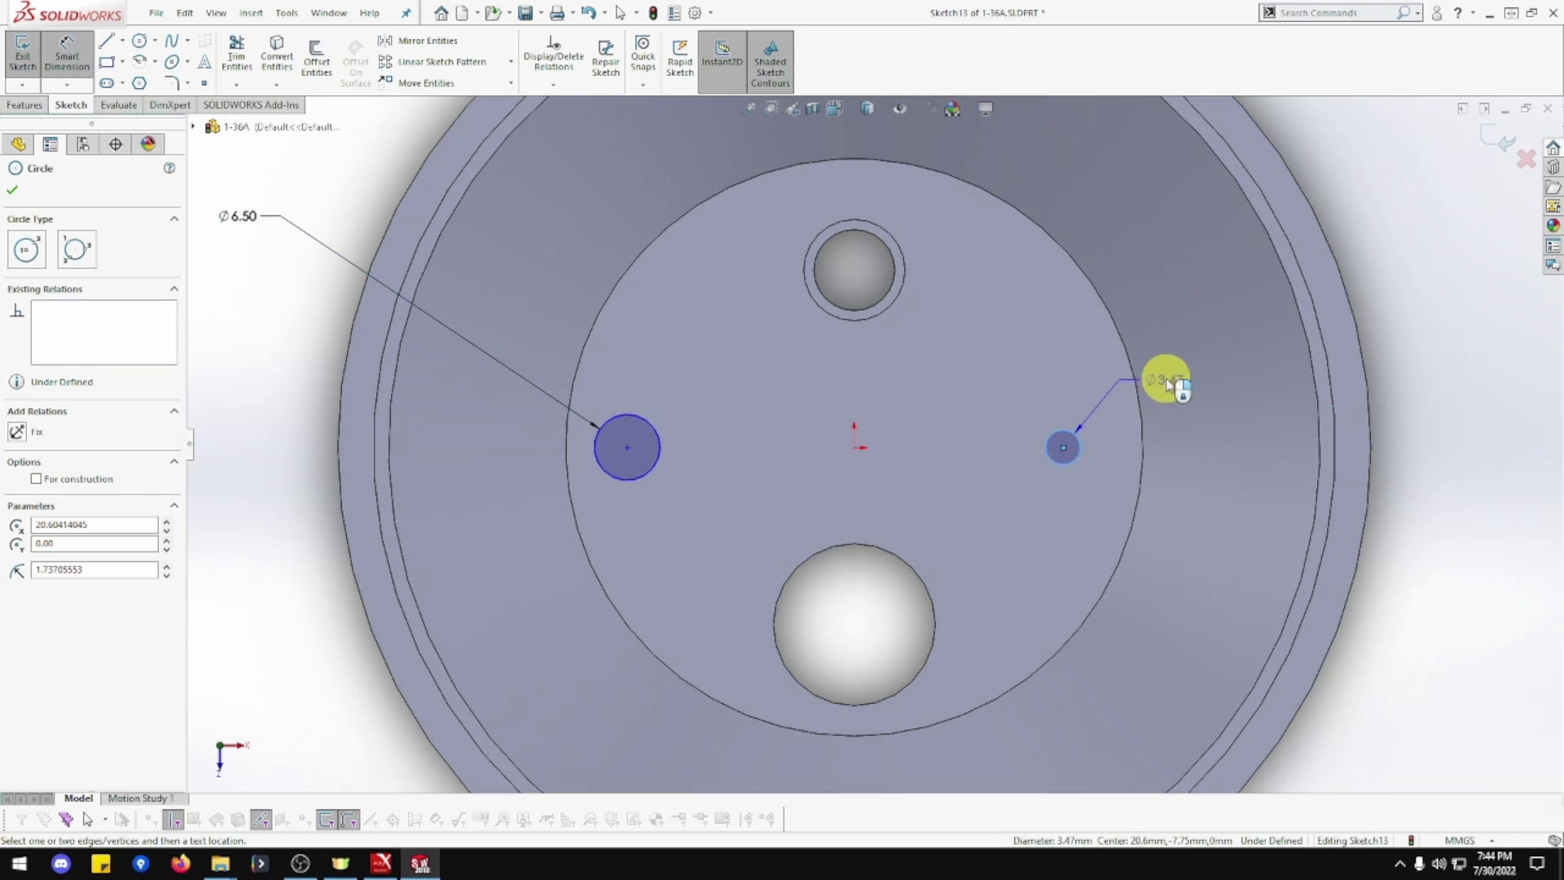
left_click(1431, 292)
type("6.5")
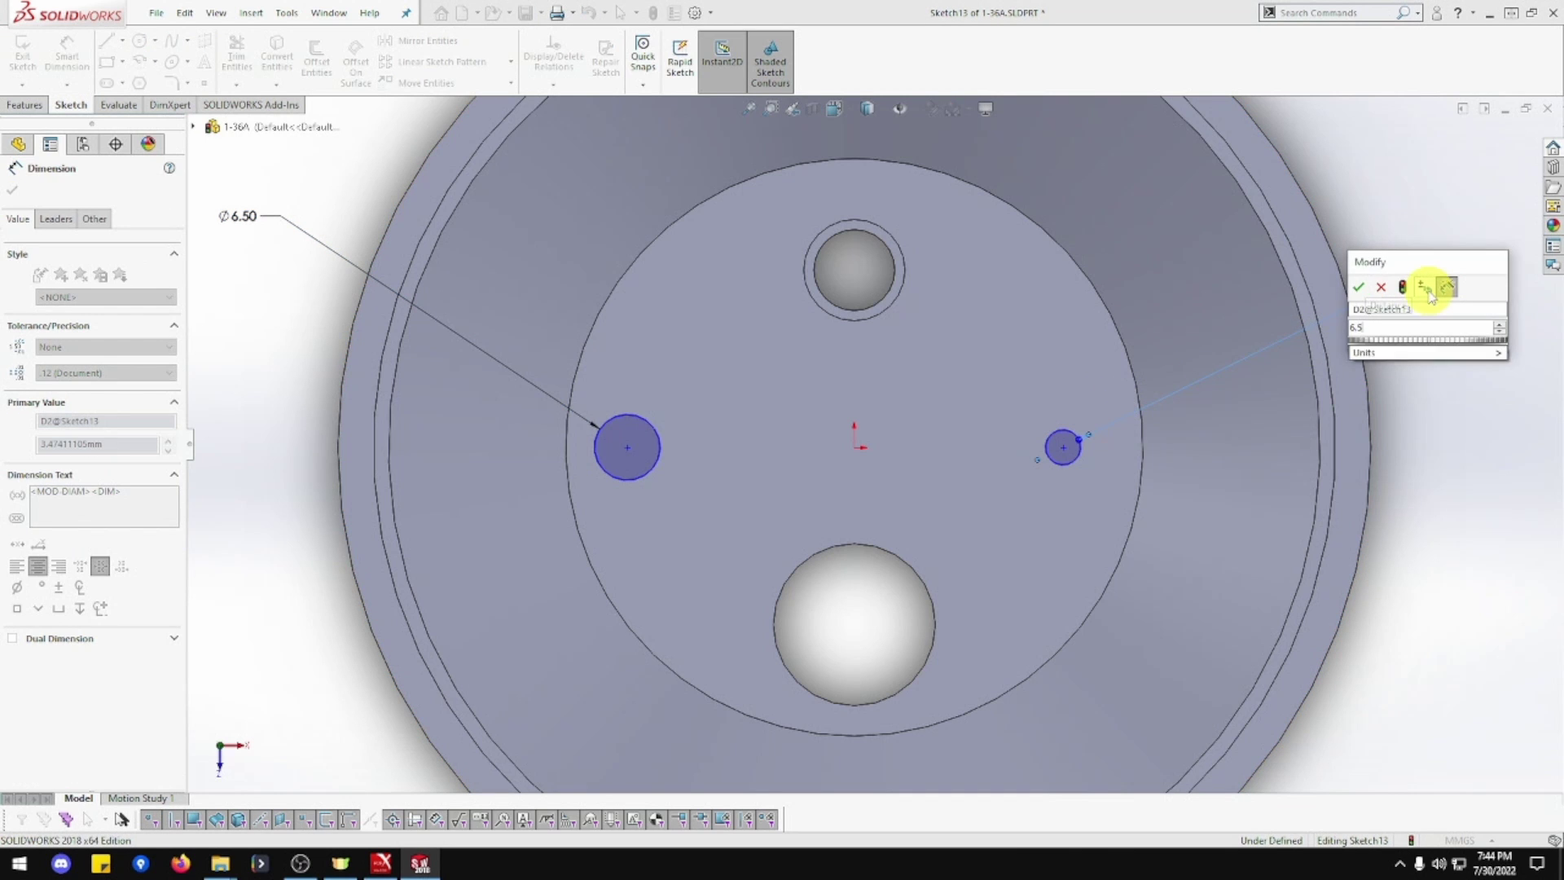
key("Return")
key("Escape")
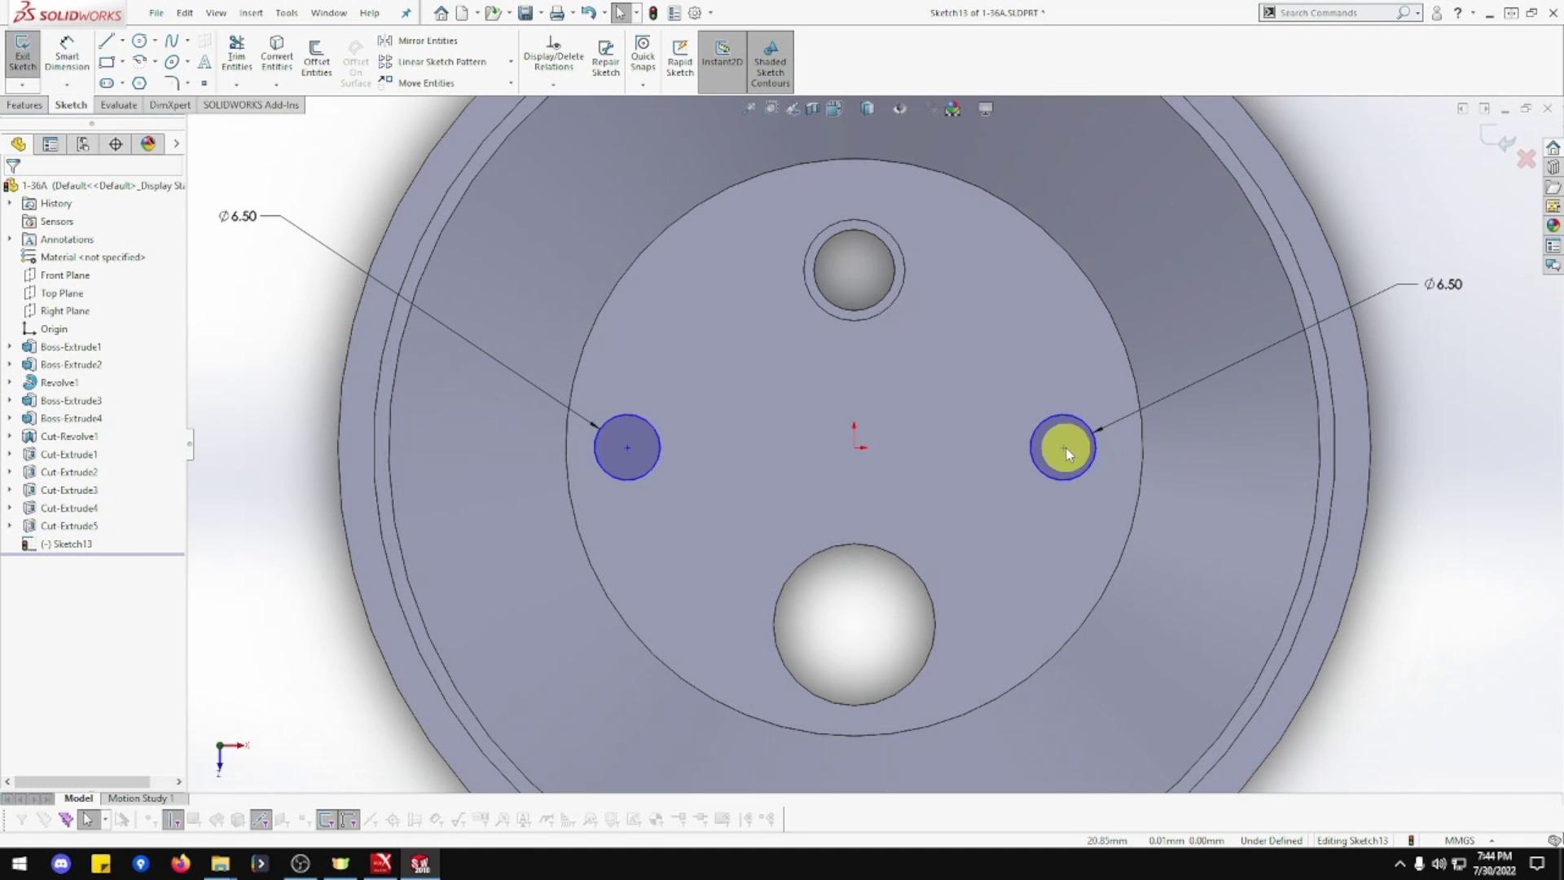
Add a horizontal relation between the centres of both 6.5 mm circles and the origin
left_click(1062, 447)
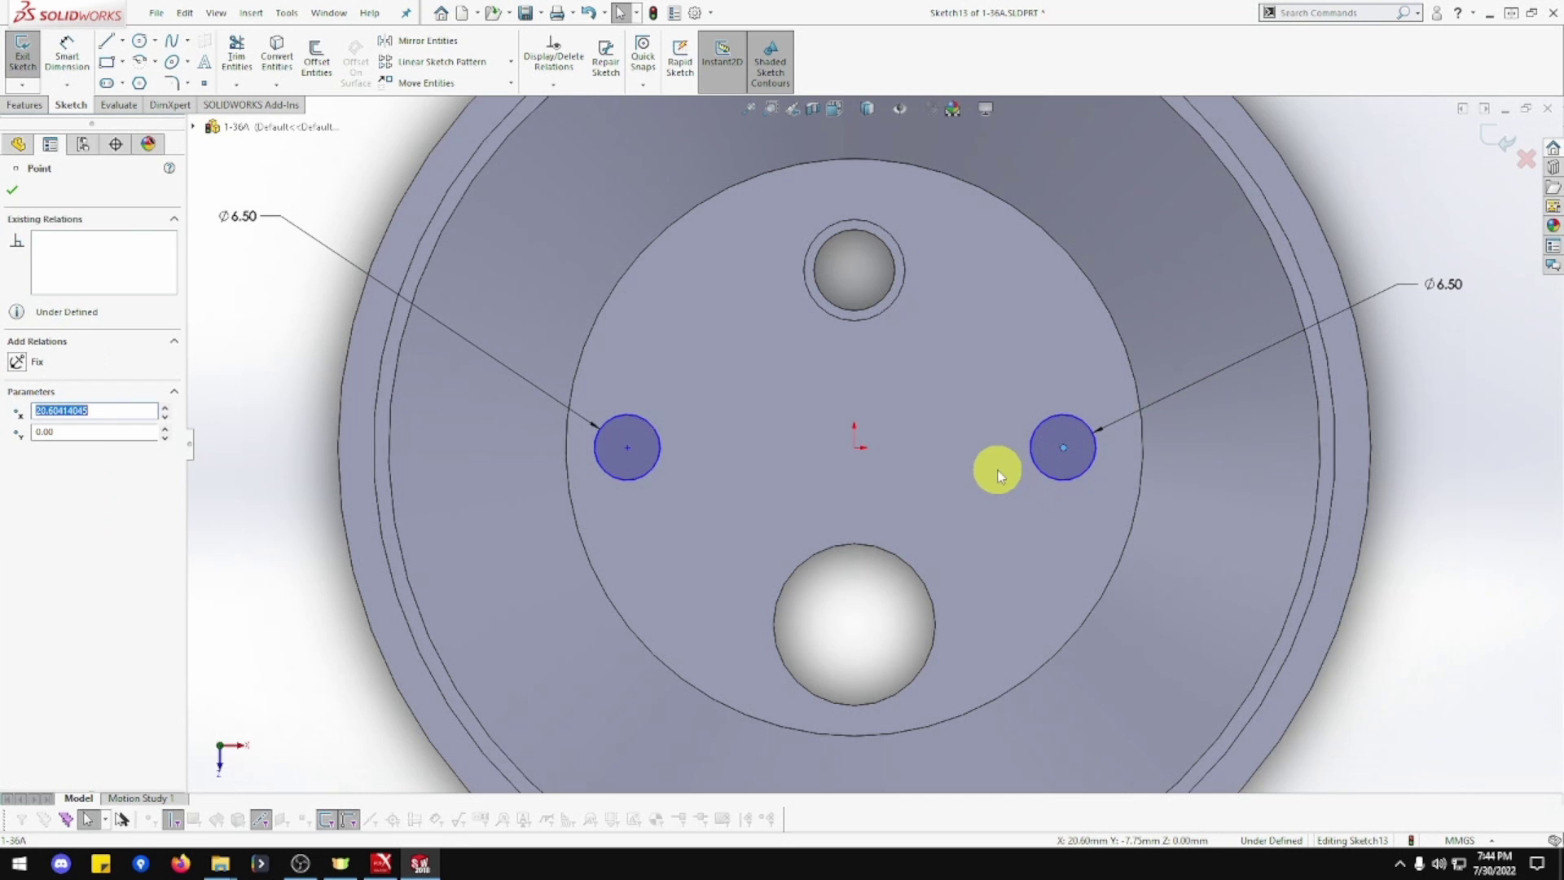
left_click(854, 448, "ctrl")
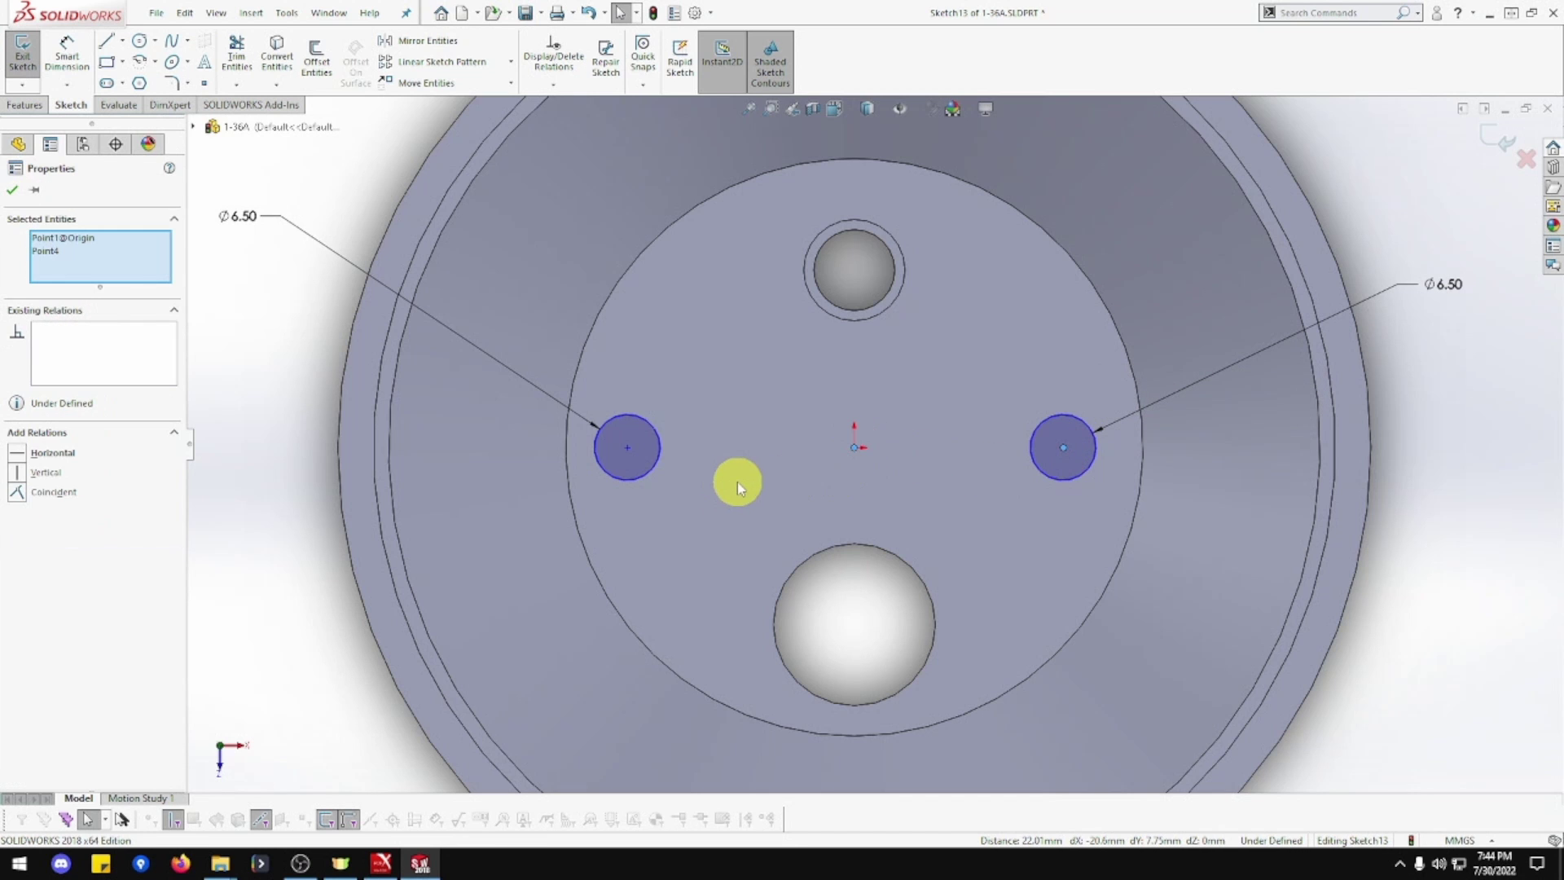
left_click(628, 447, "ctrl")
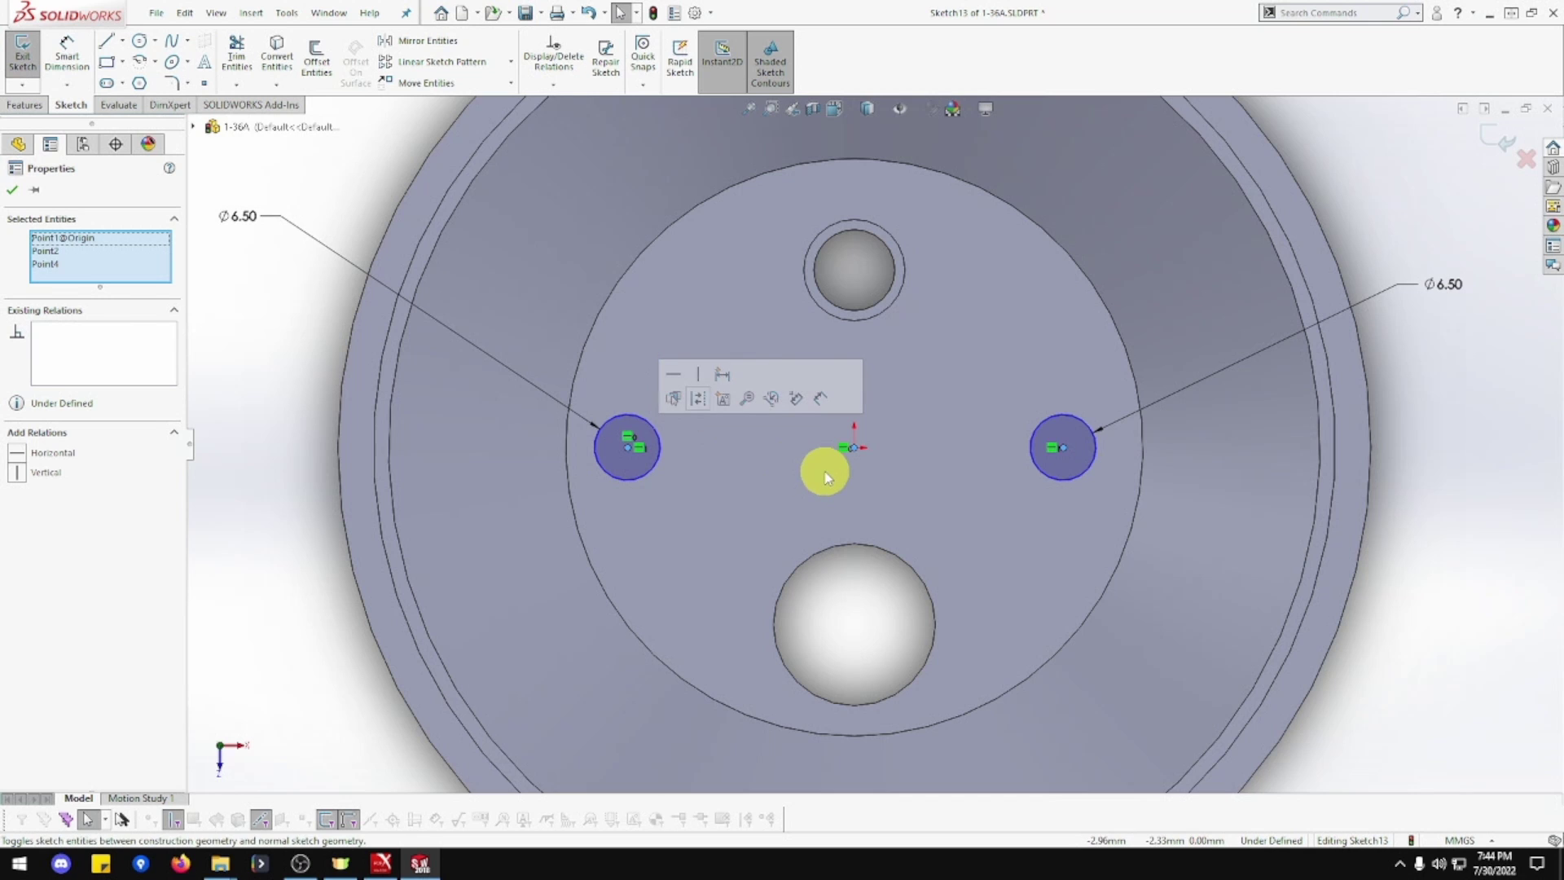
Try making both 6.5 mm circles tangent to the recess floor's circular edge, and undo both tangent relations
left_click(1096, 461)
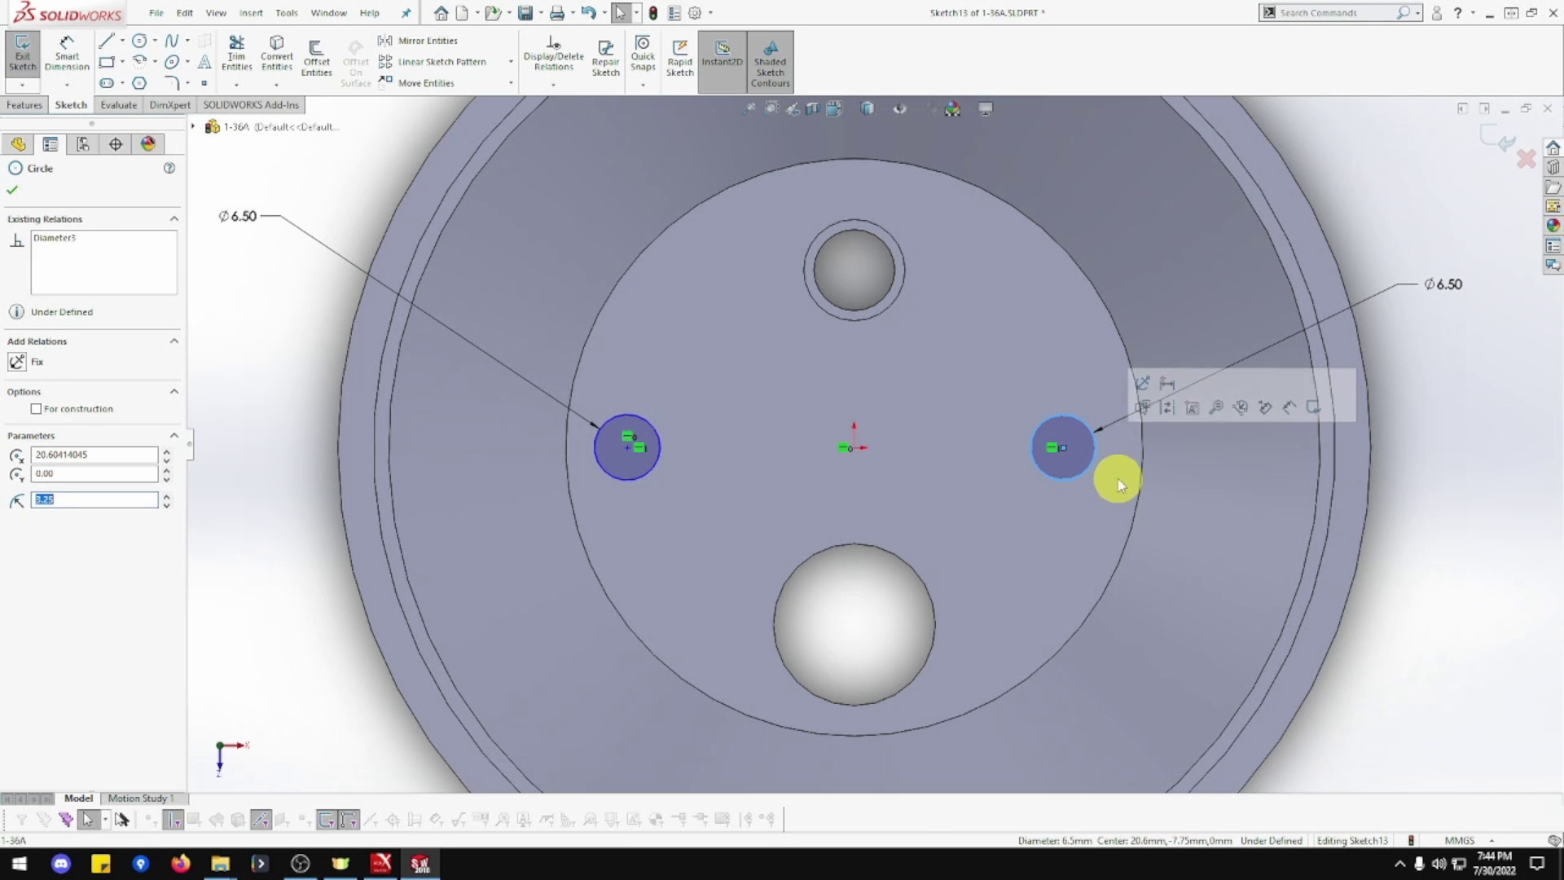
left_click(1141, 462, "ctrl")
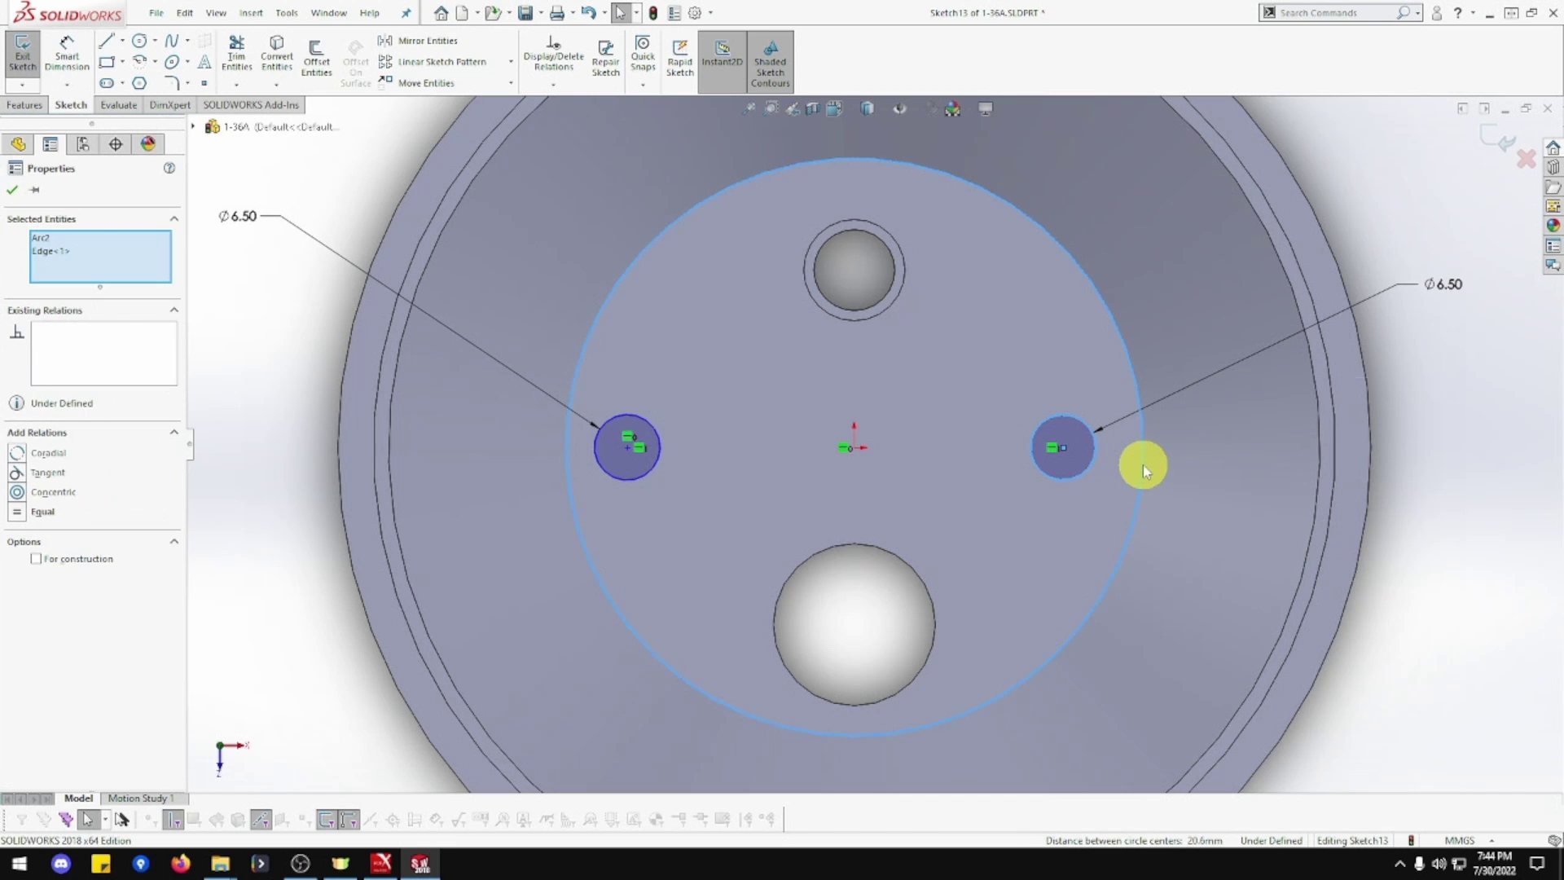
left_click(1212, 394)
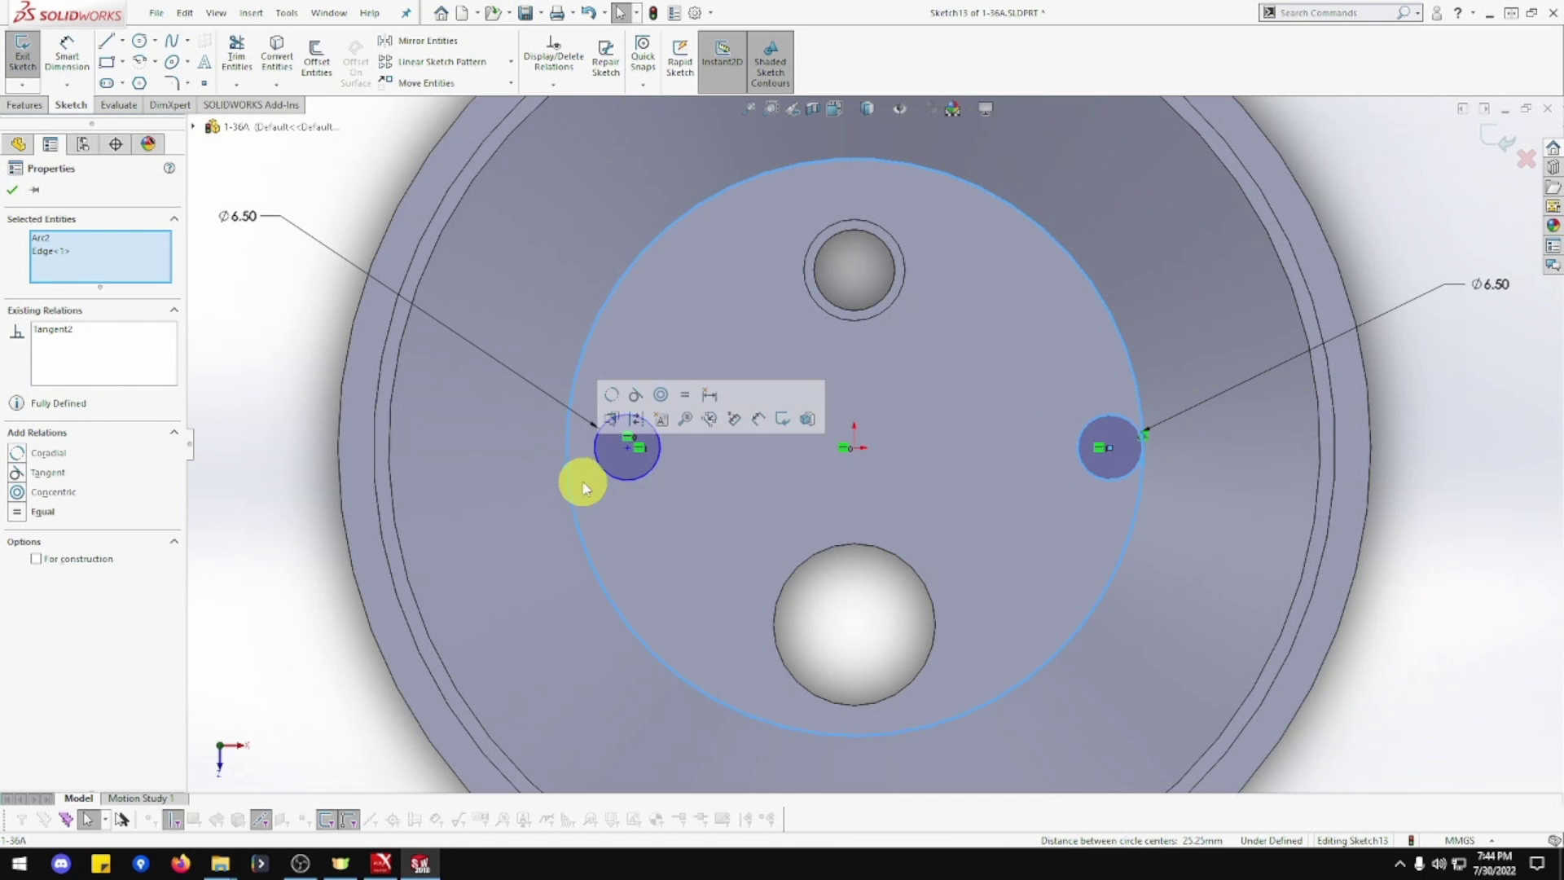
left_click(622, 479)
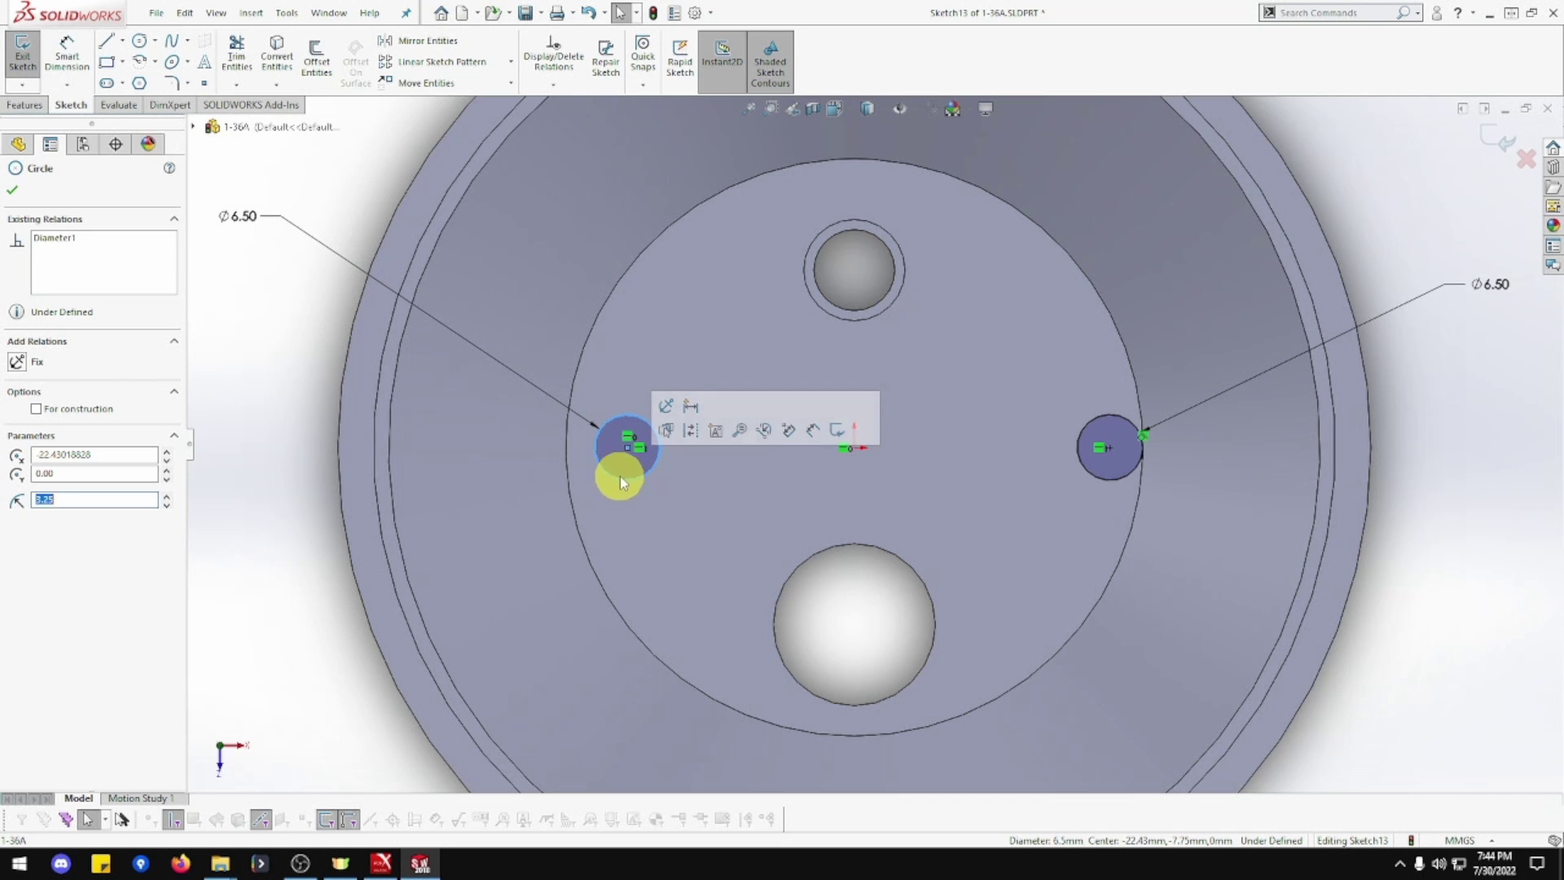
left_click(563, 470, "ctrl")
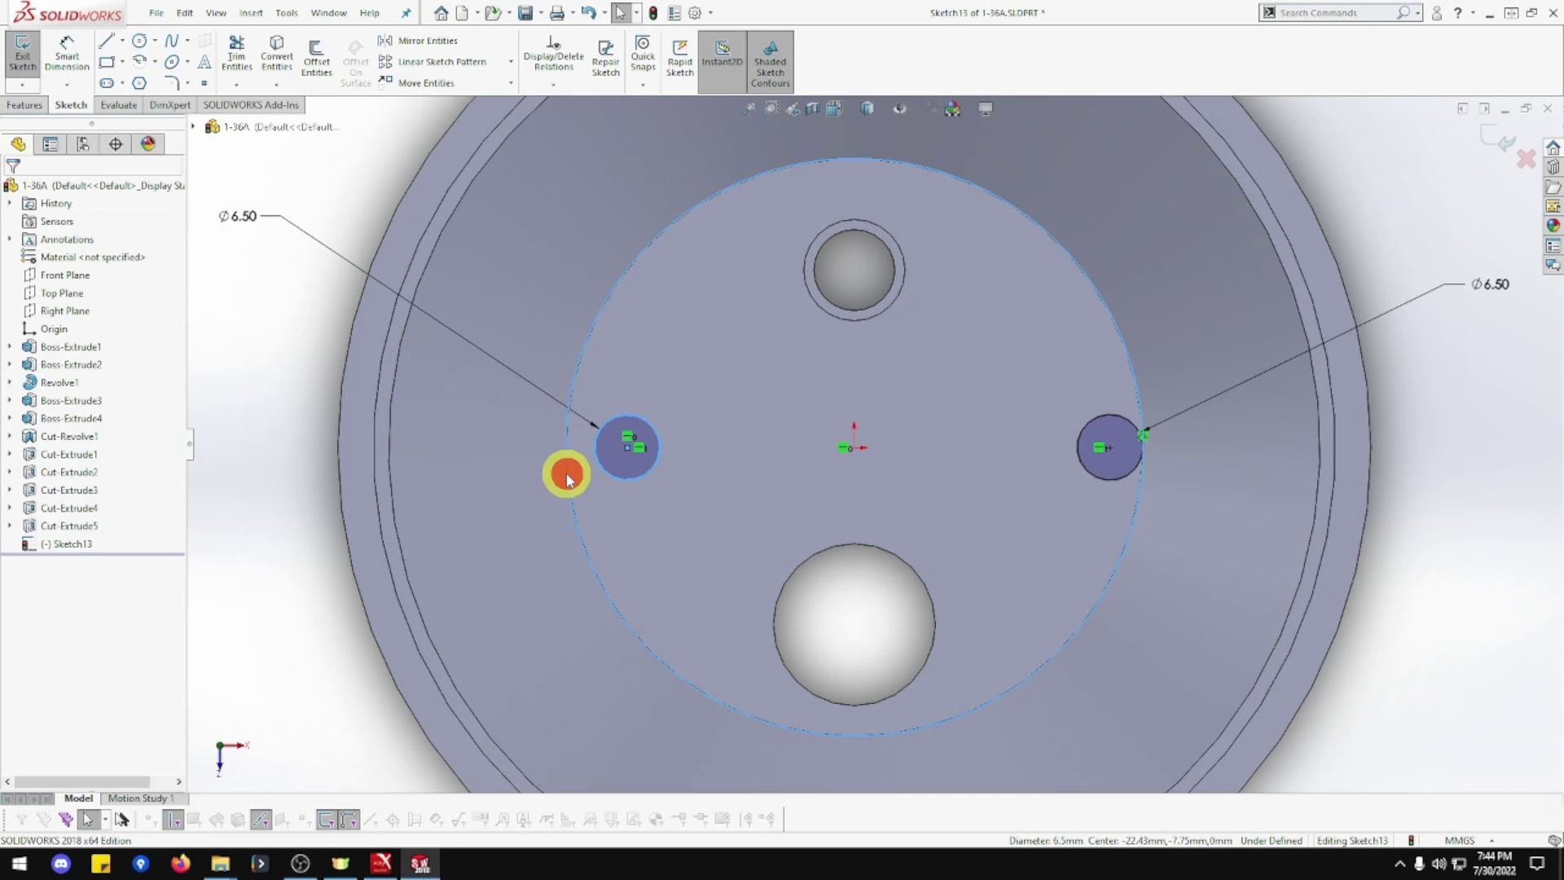
left_click(639, 404)
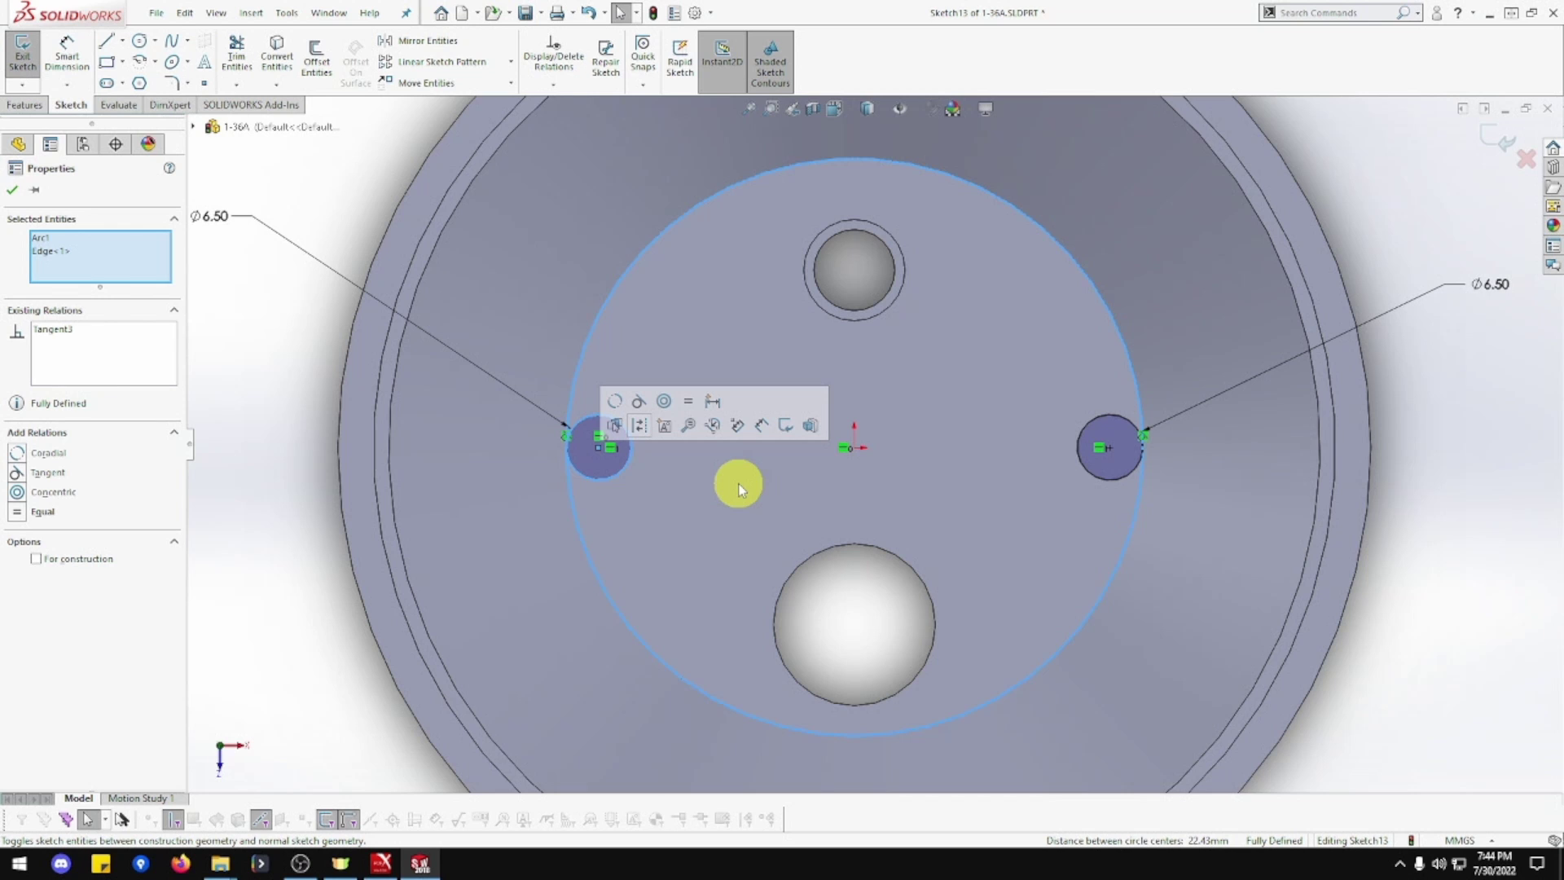
key("ctrl+z")
key("ctrl+z")
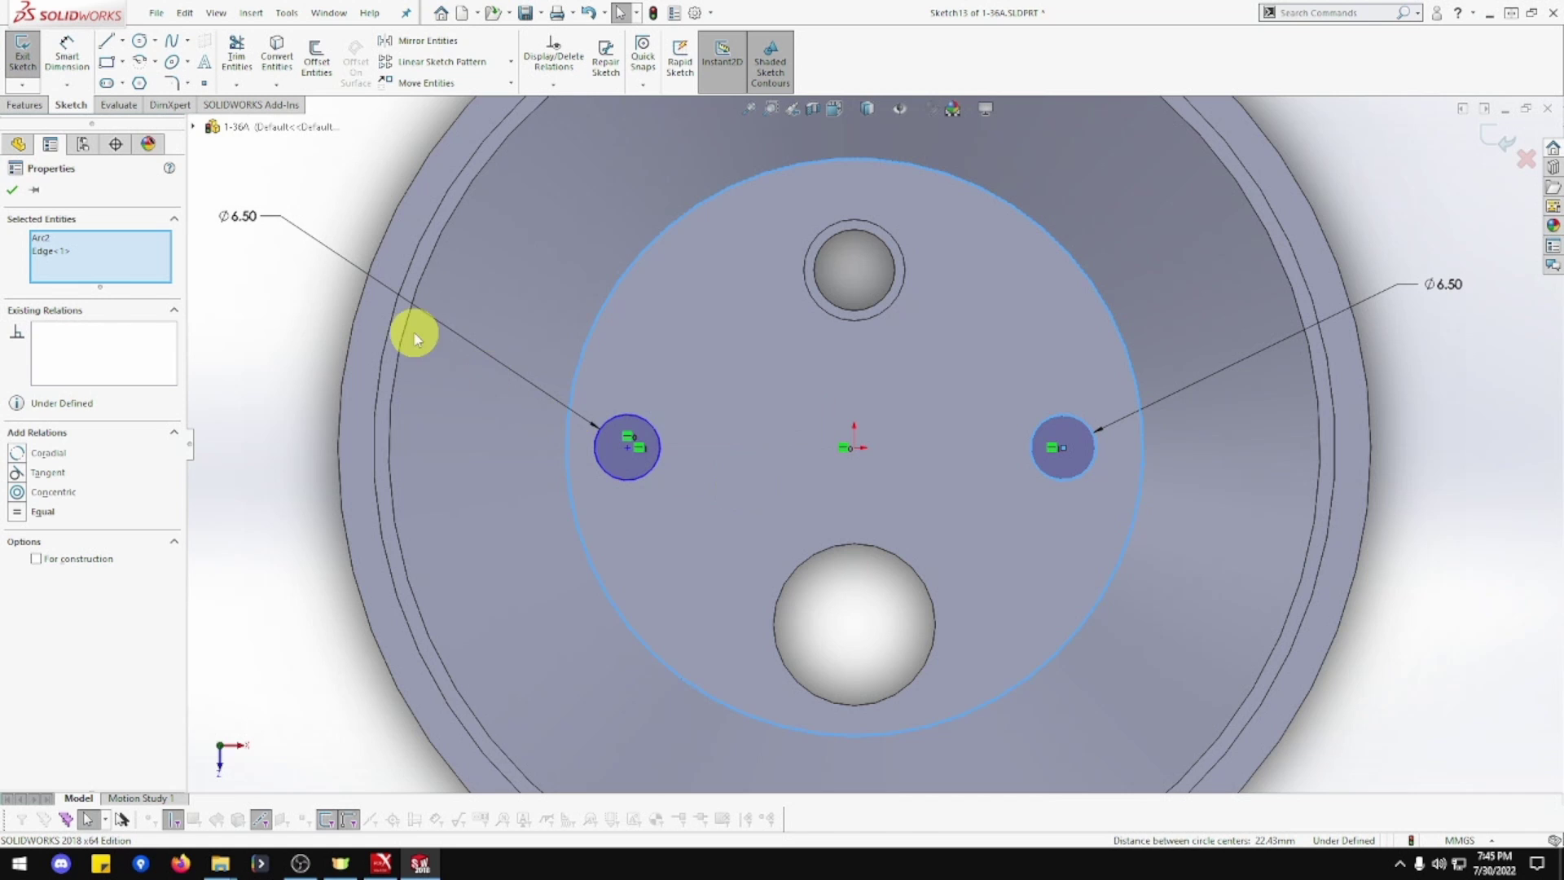
Dimension the horizontal distance between the left 6.5 mm circle's centre and the origin to 25 mm
left_click(61, 63)
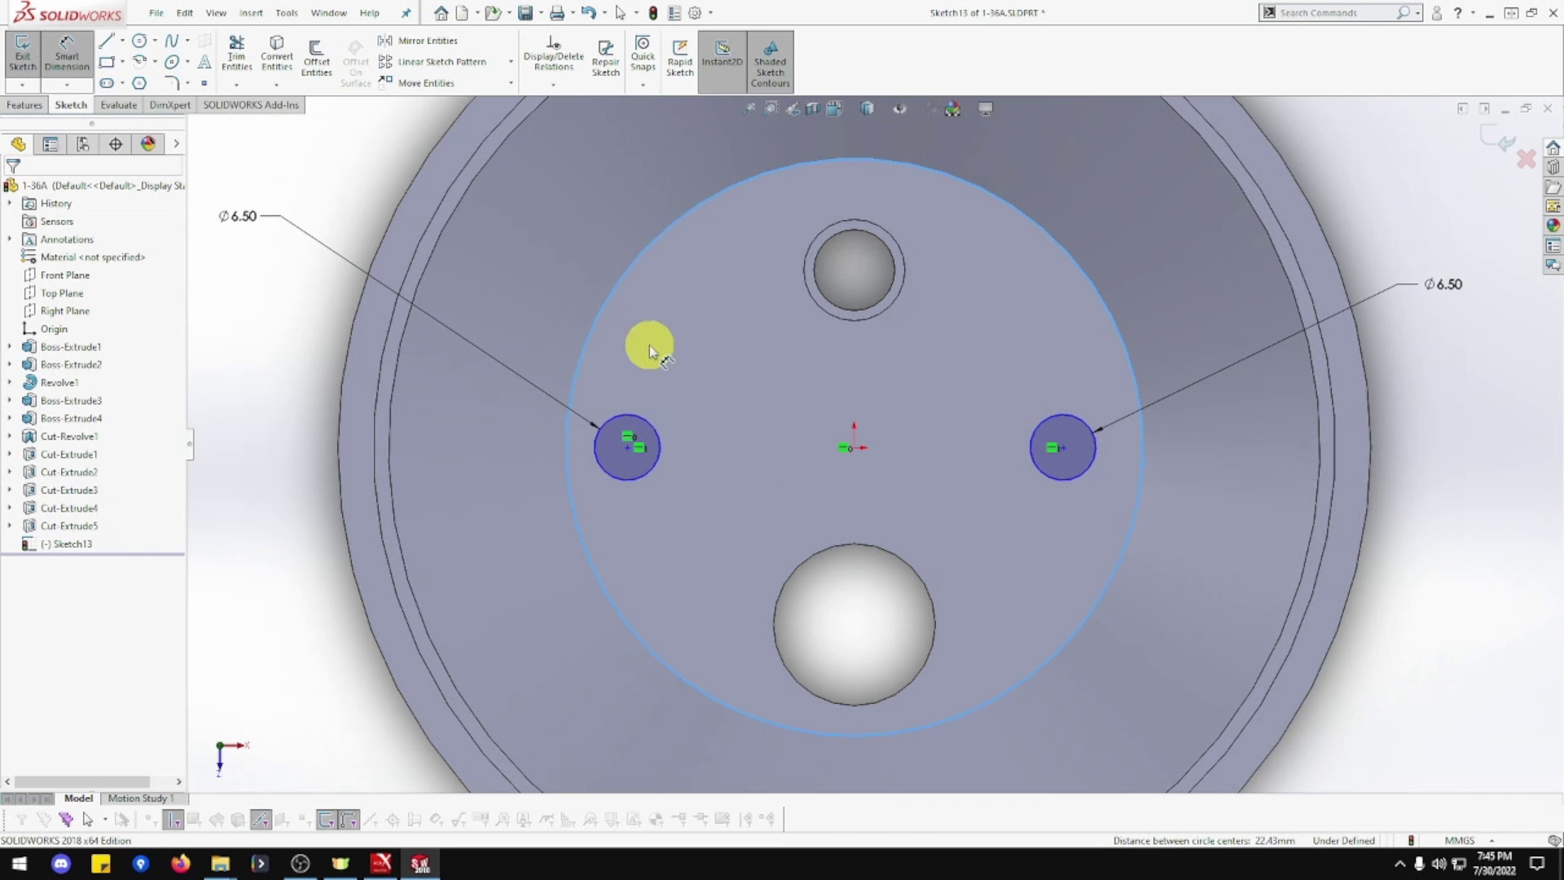
left_click(628, 446)
left_click(715, 379)
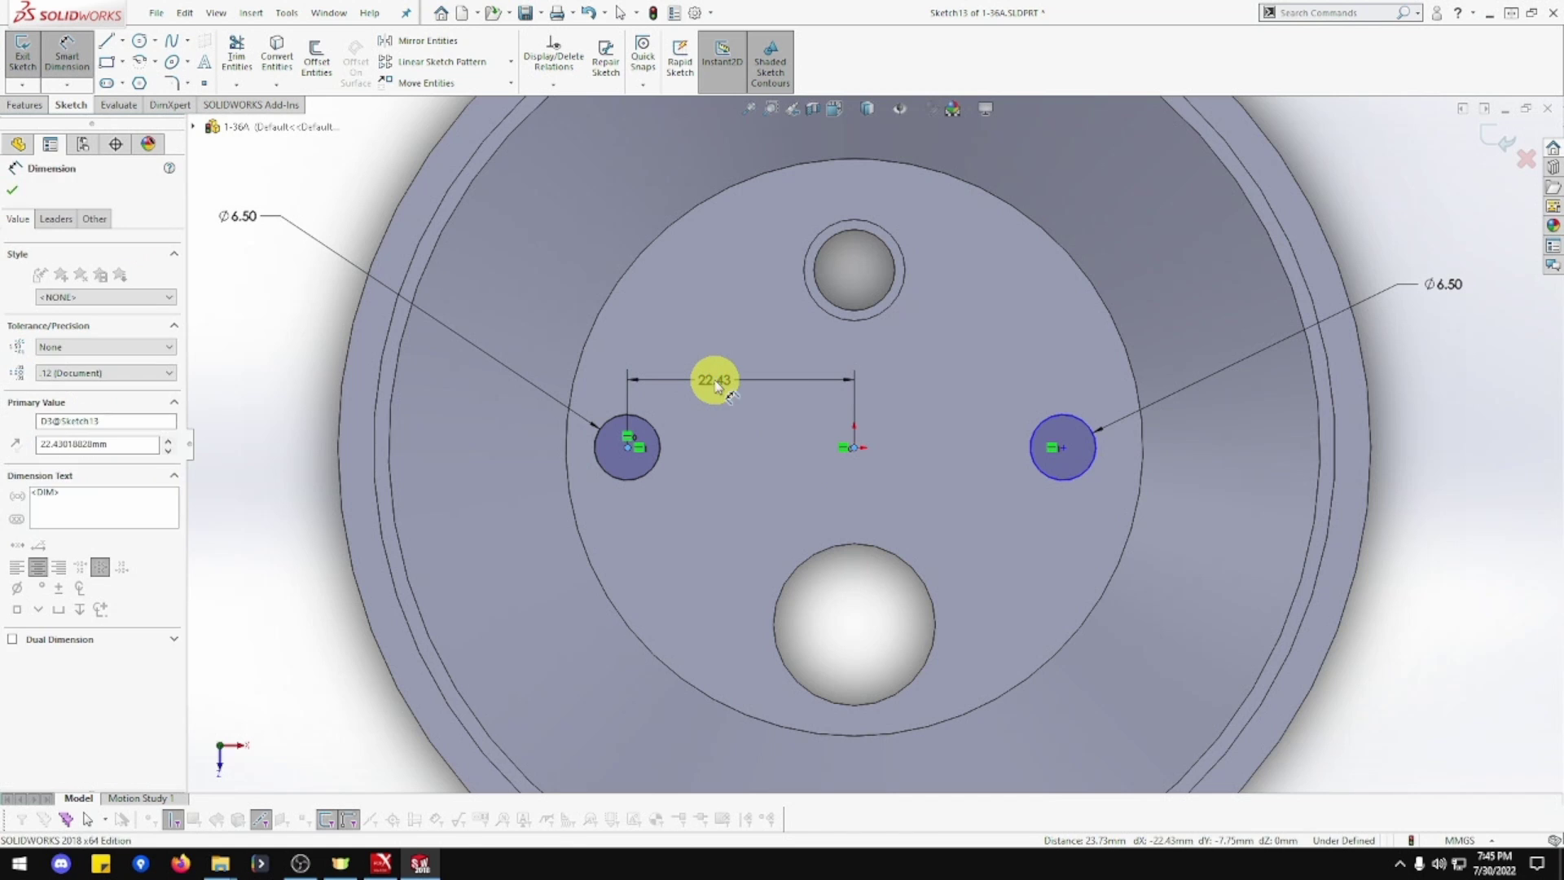
type("25")
key("Return")
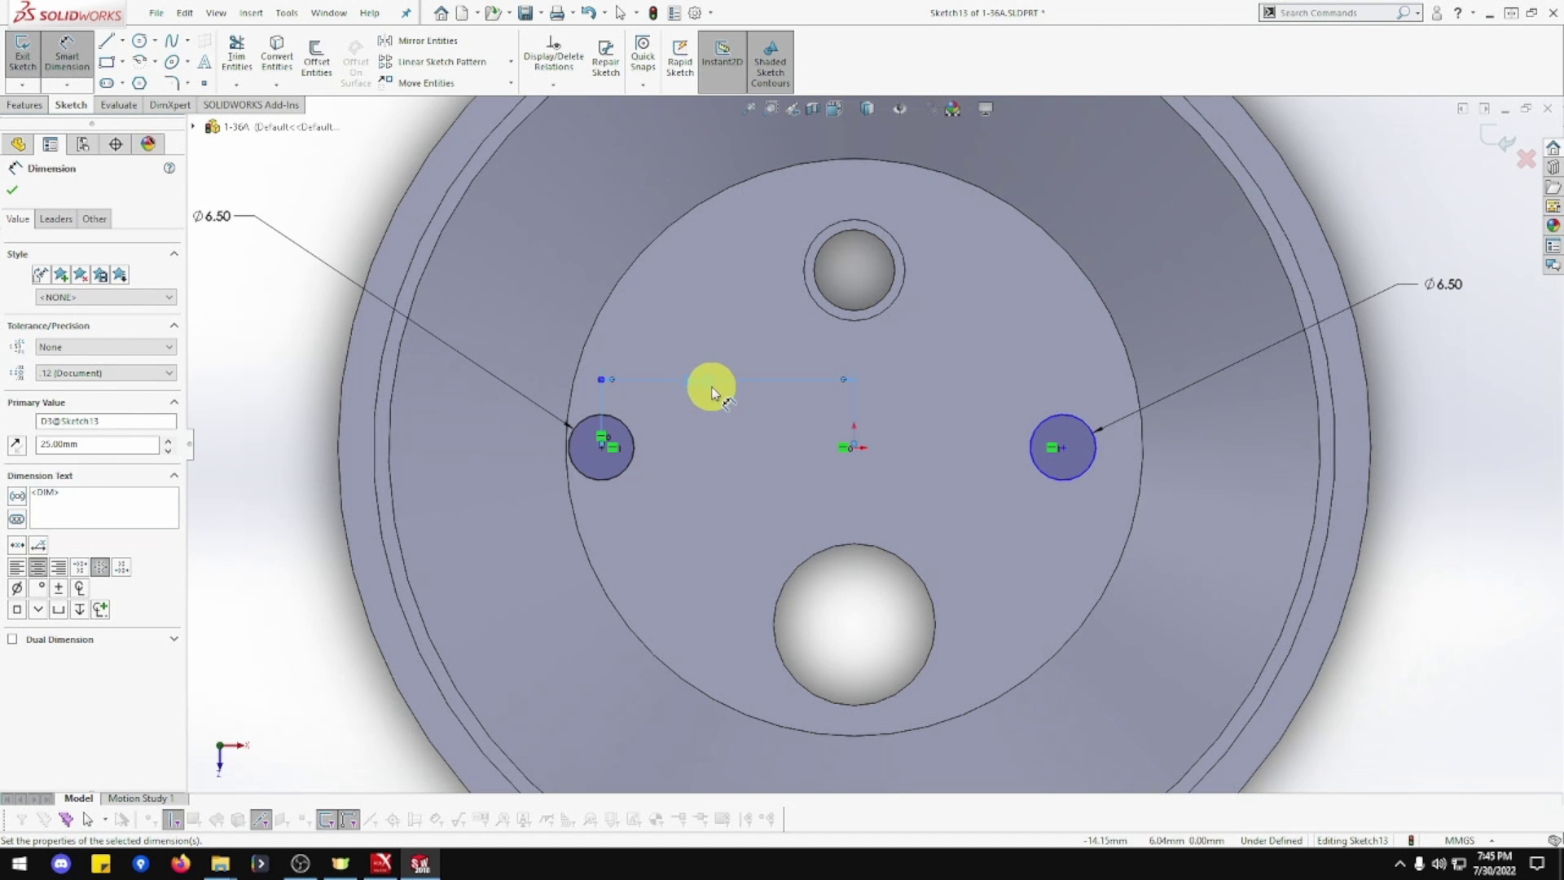
Dimension the horizontal distance between the right 6.5 mm circle's centre and the origin to 25 mm
left_click(1060, 450)
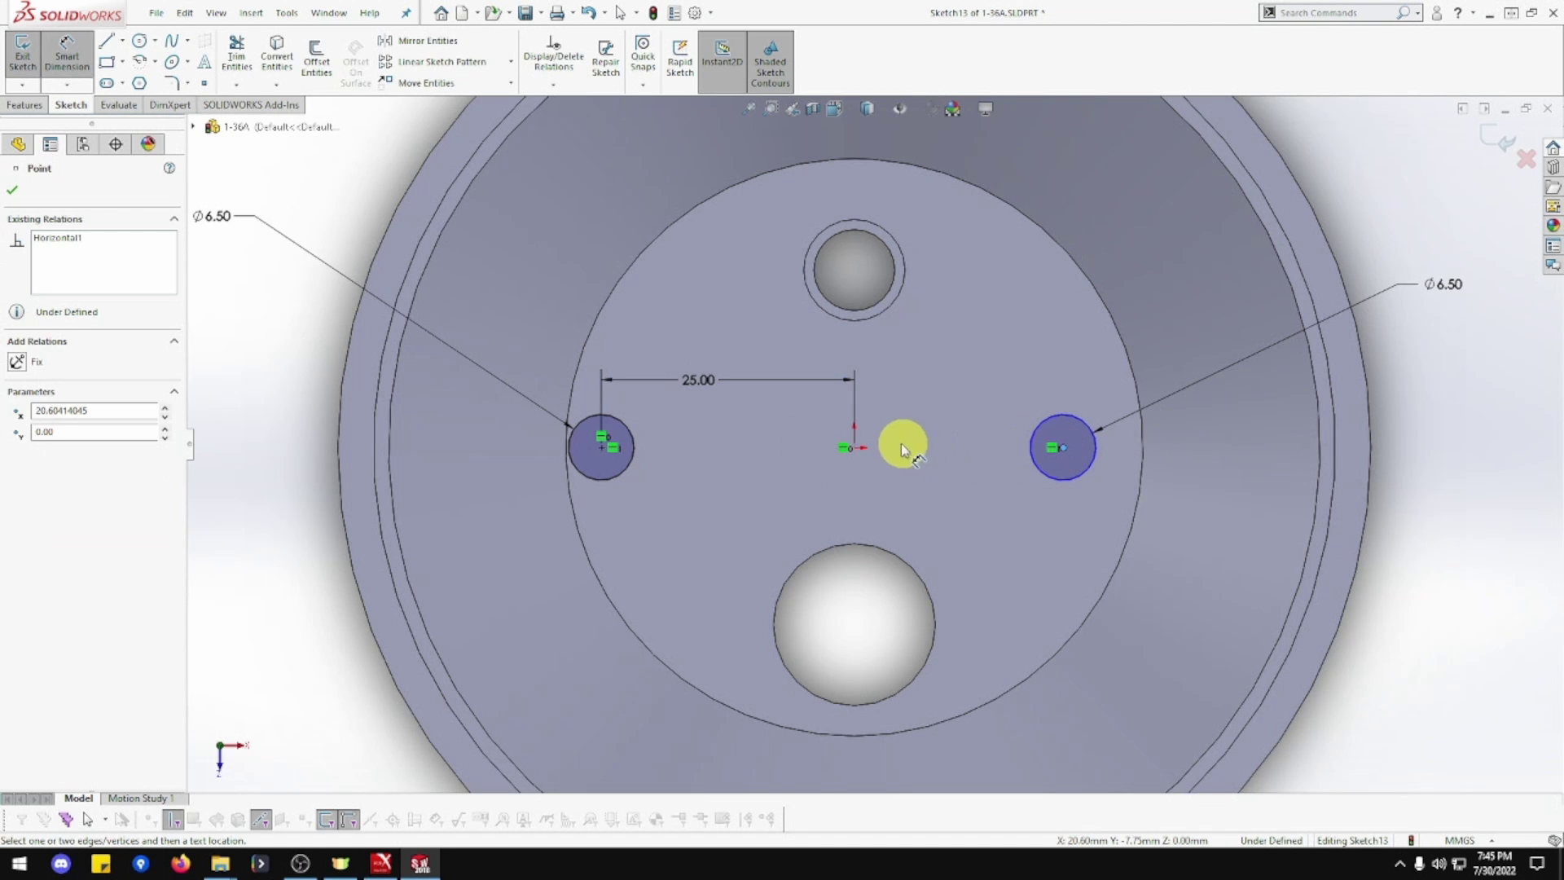
left_click(852, 450)
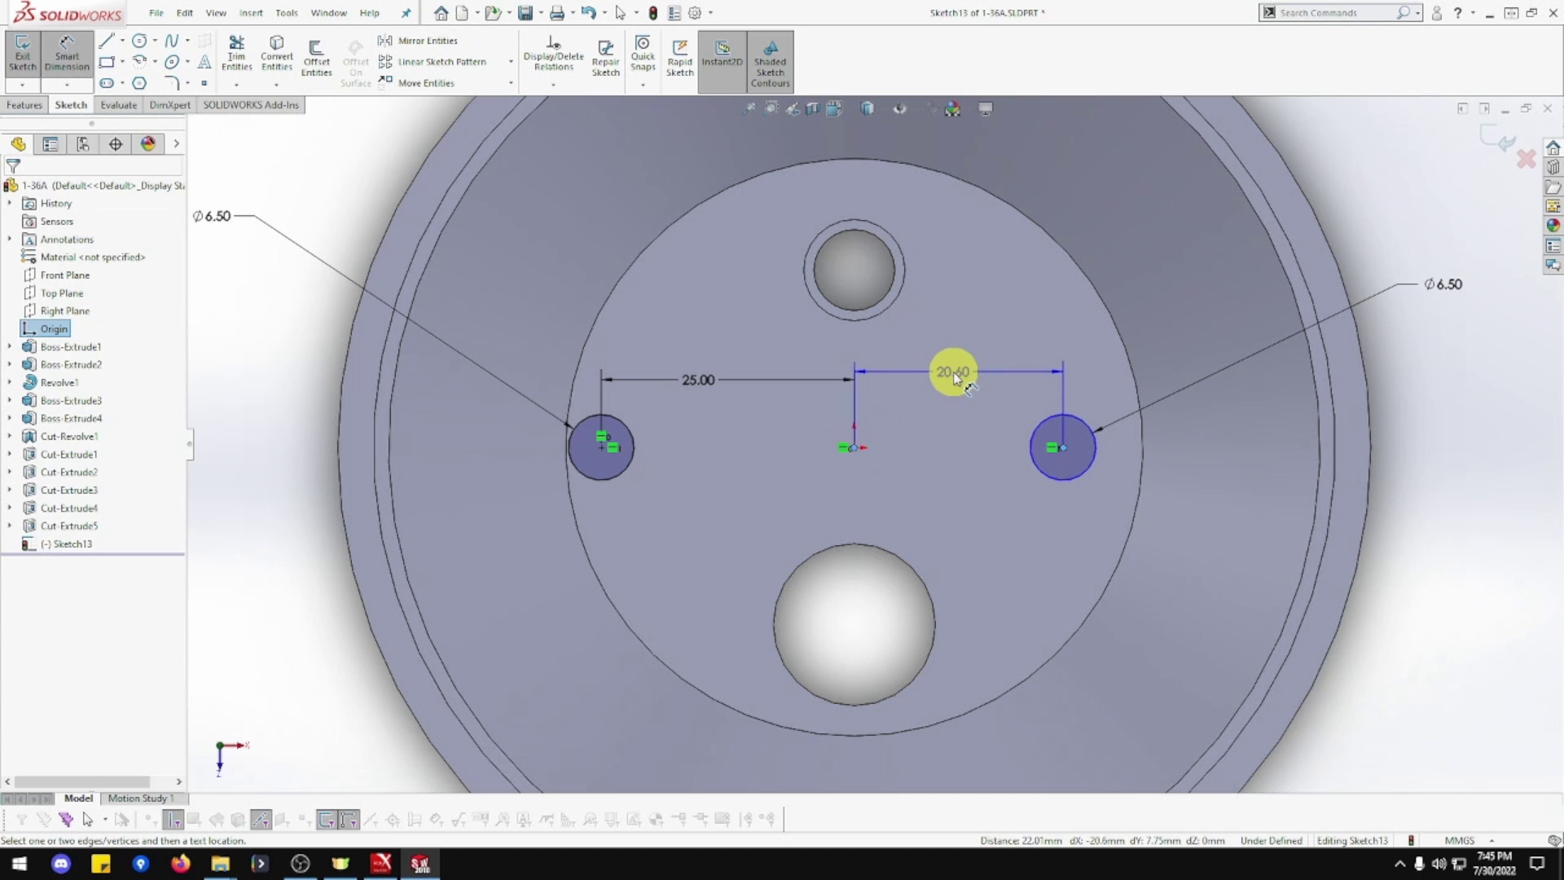
left_click(955, 381)
type("25")
key("Return")
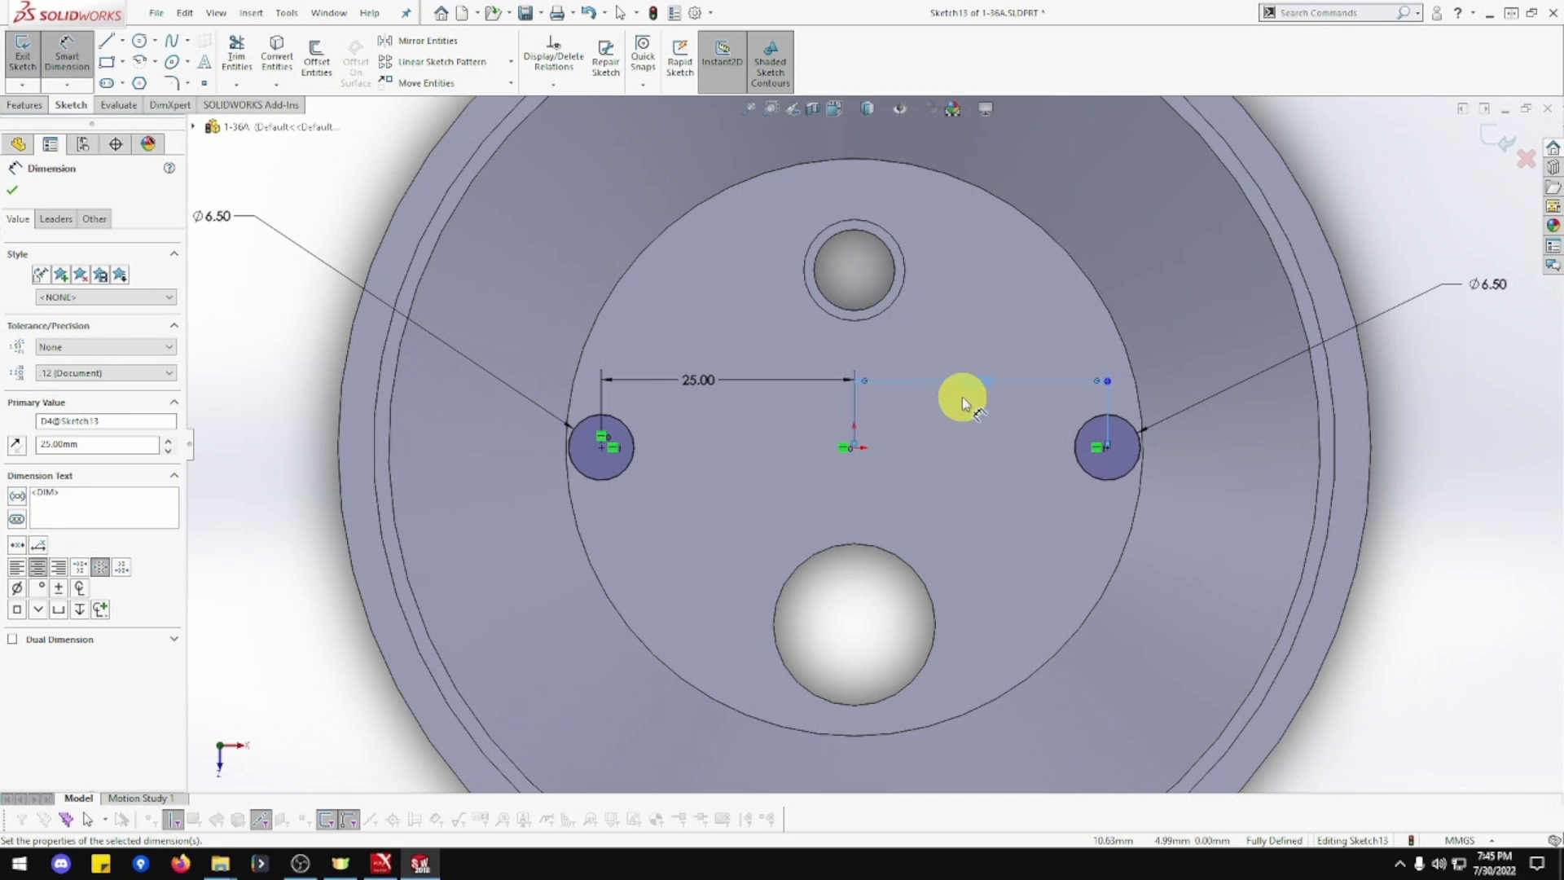
Cut both 6.5 mm circles through the recess floor with an Extruded Cut set to Through All
left_click(23, 104)
left_click(244, 65)
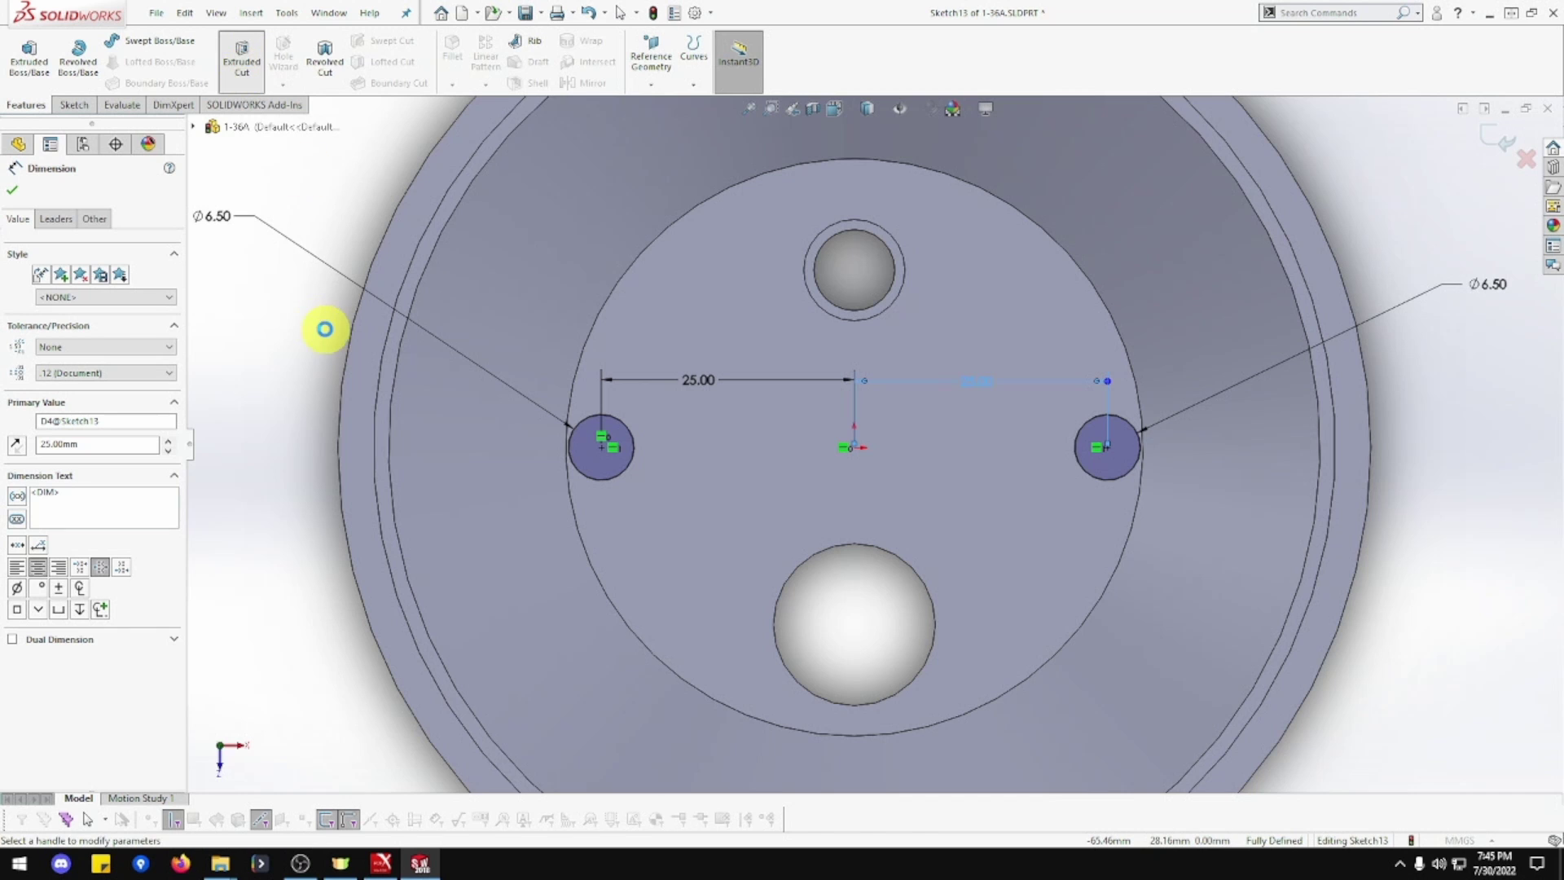
left_click(125, 289)
left_click(128, 317)
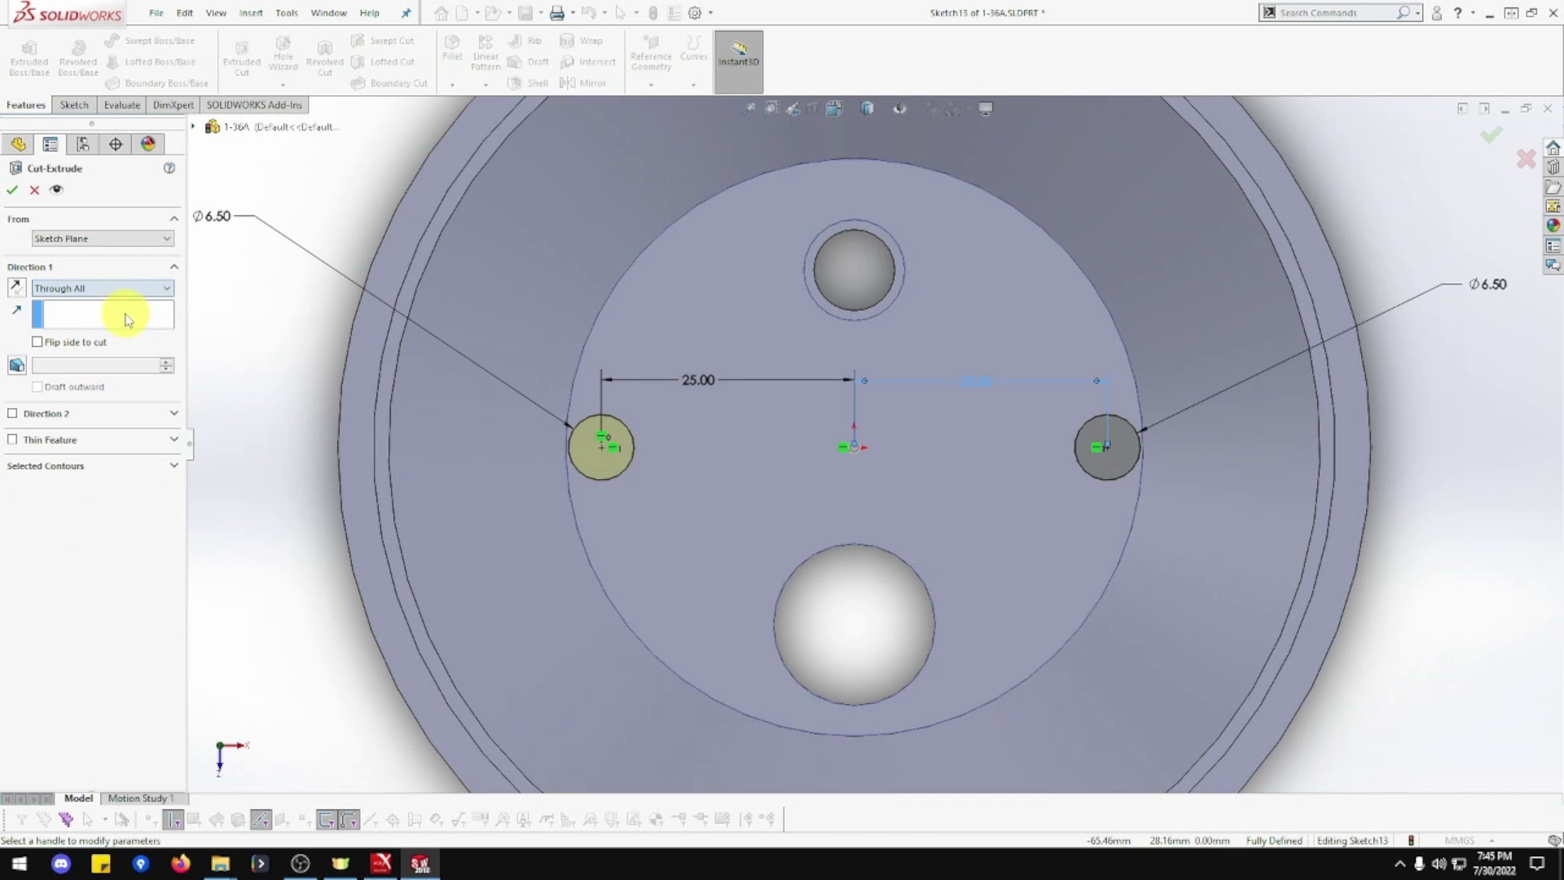
left_click(286, 336)
scroll(321, 344, "up", 5)
middle_click_drag(369, 381, 402, 426)
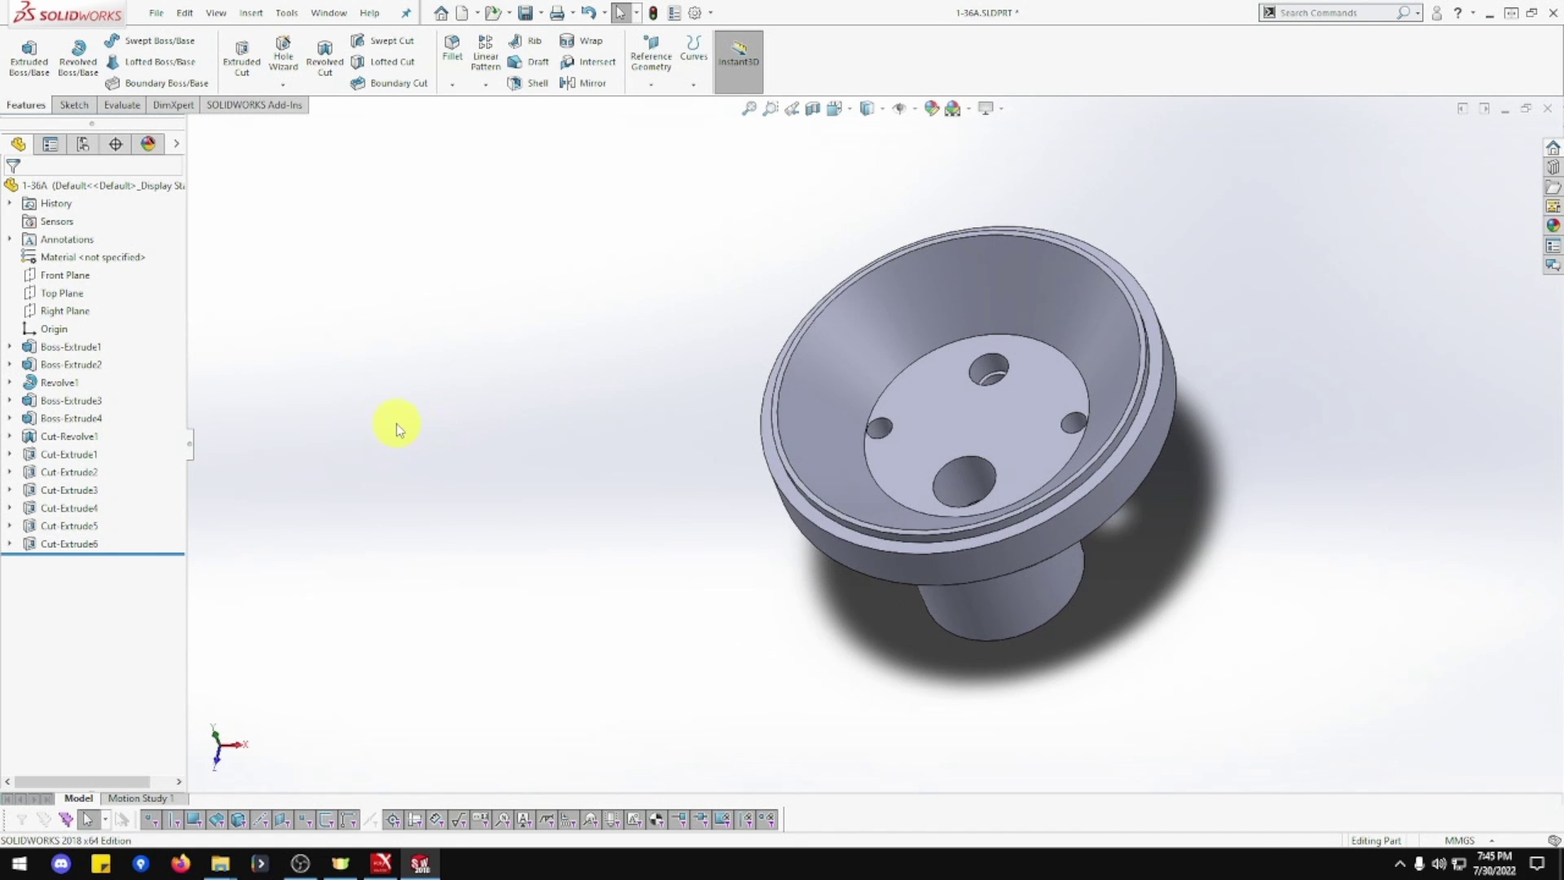
View the part normal to the Front Plane and then normal to the Right Plane to examine its side profiles
right_click(65, 277)
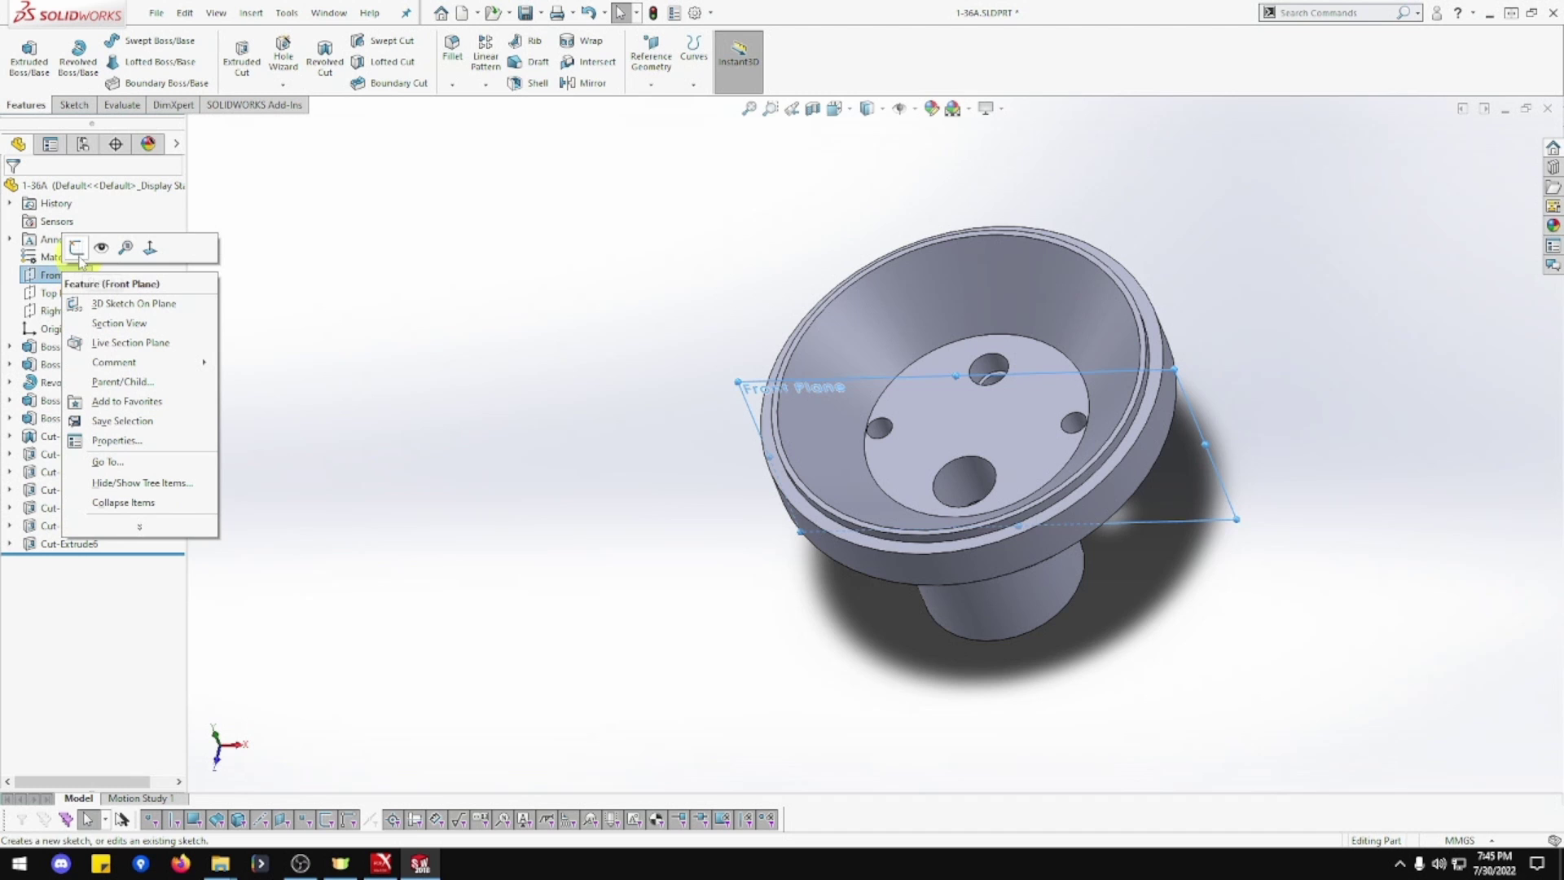
left_click(150, 247)
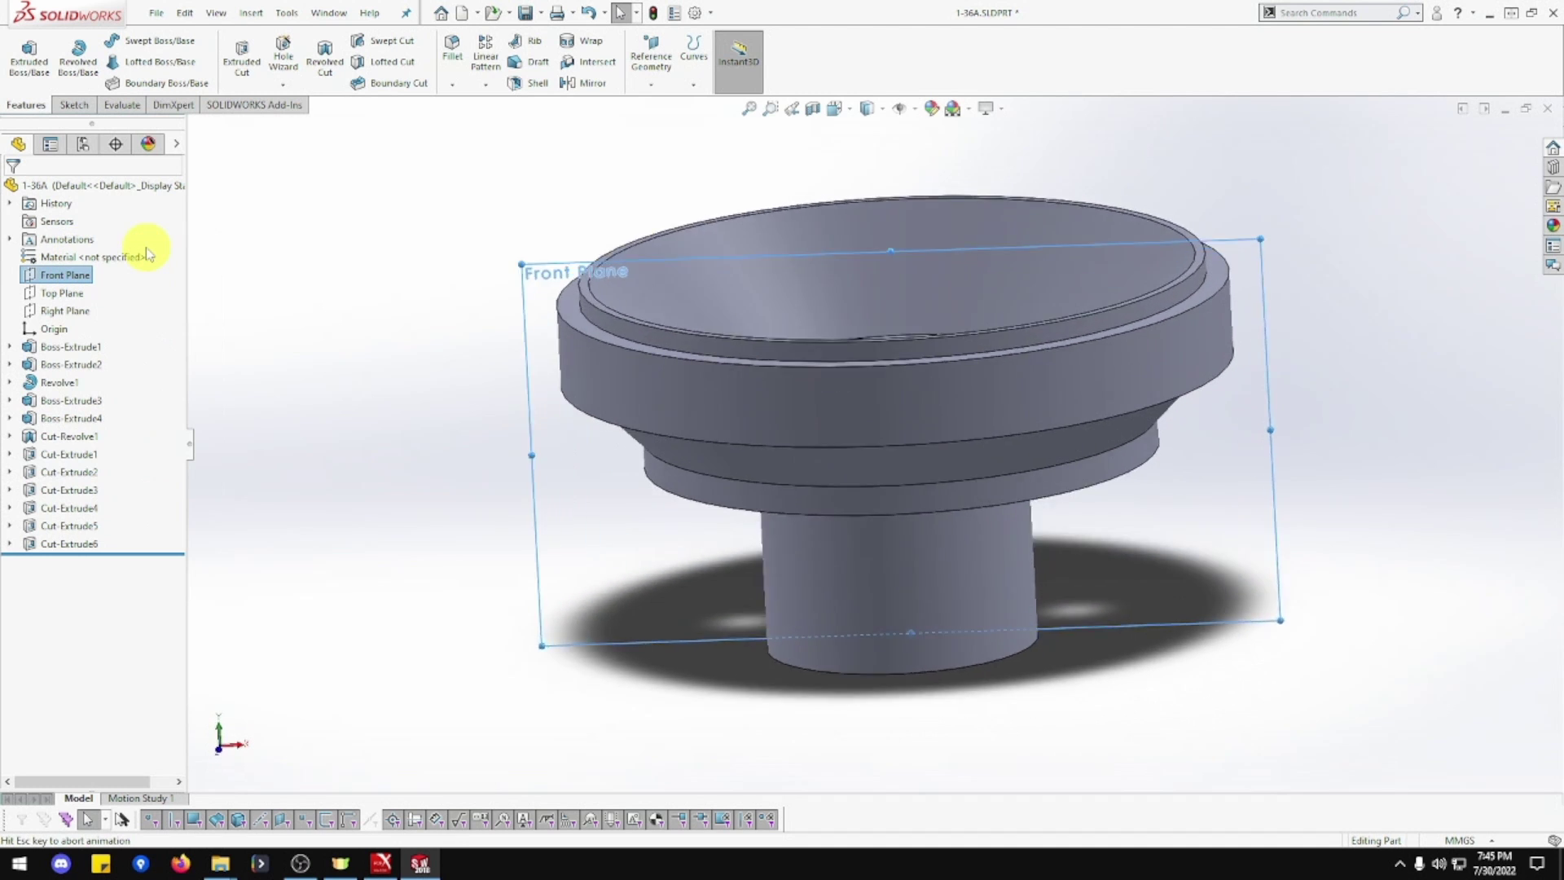
right_click(88, 312)
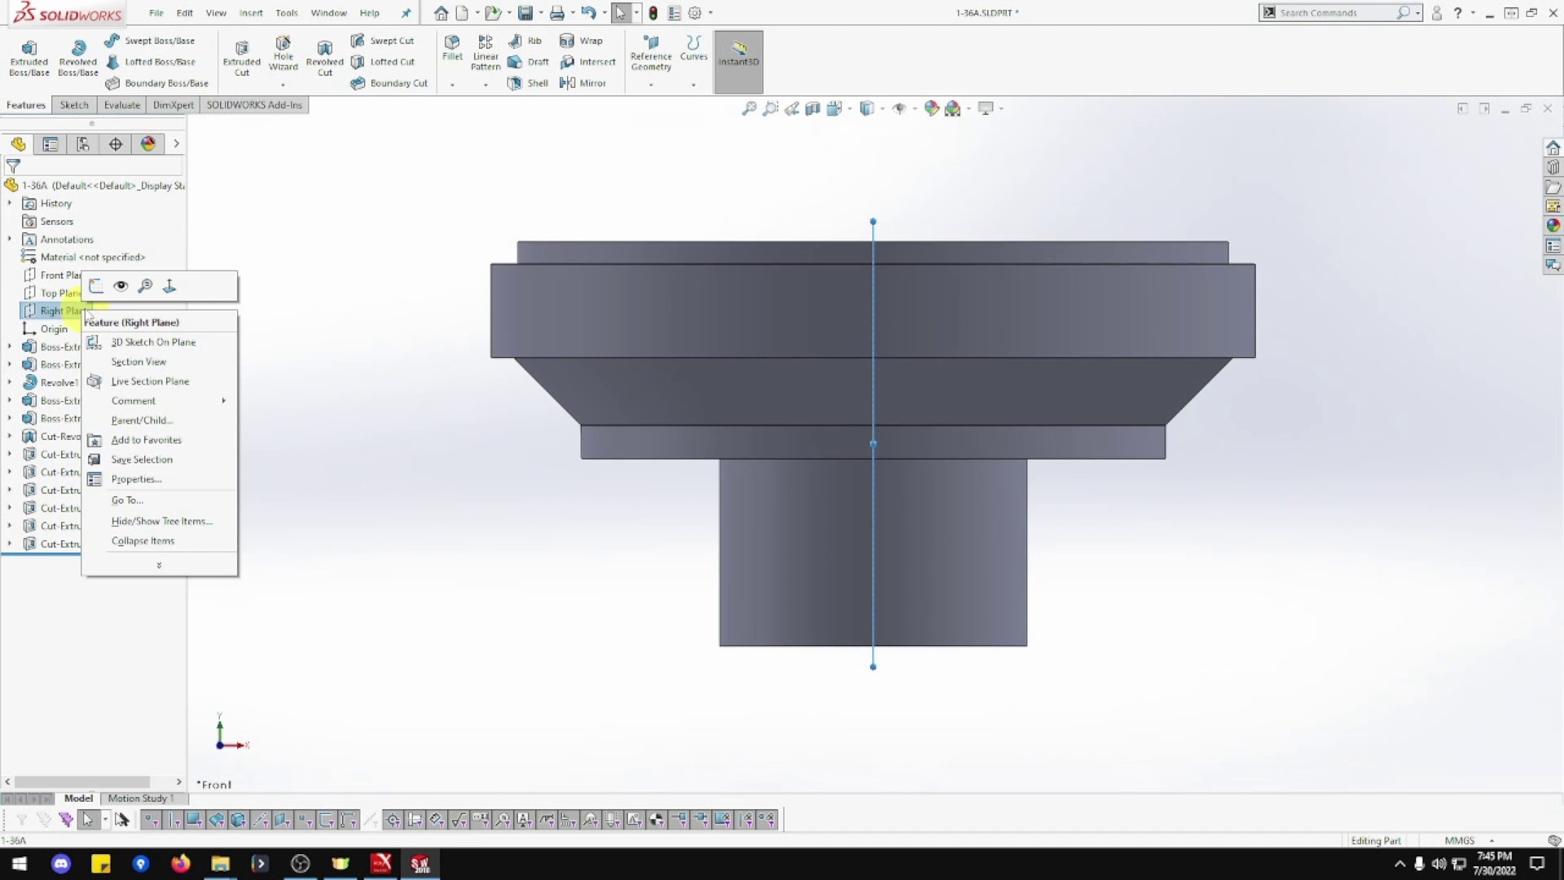
left_click(174, 285)
left_click(698, 181)
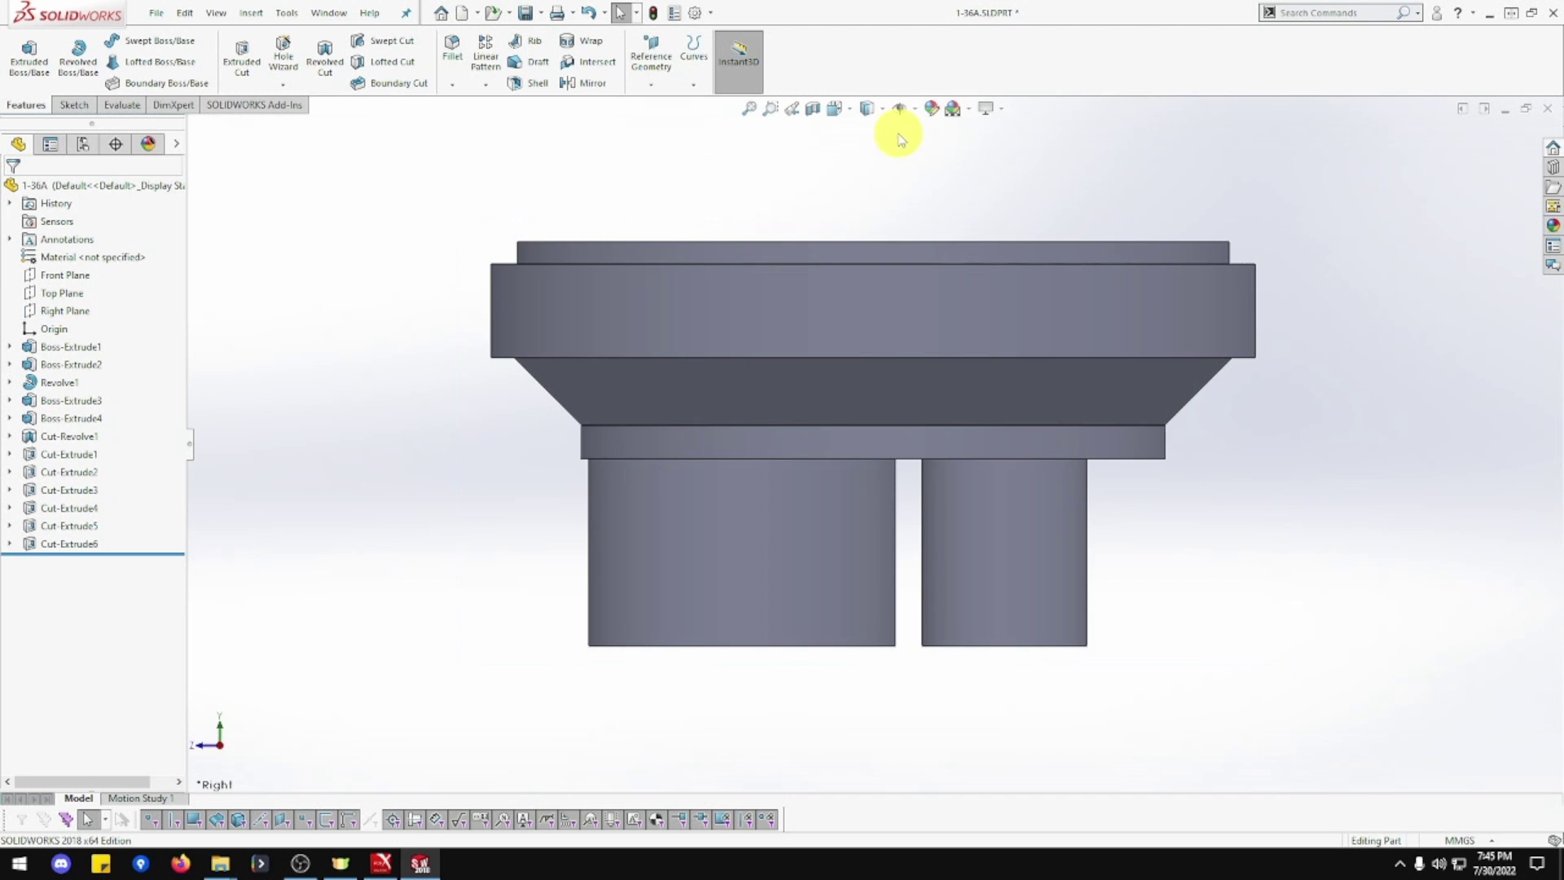
Show the side view in wireframe and then with hidden lines visible to examine the recess and stepped holes
left_click(885, 111)
left_click(868, 221)
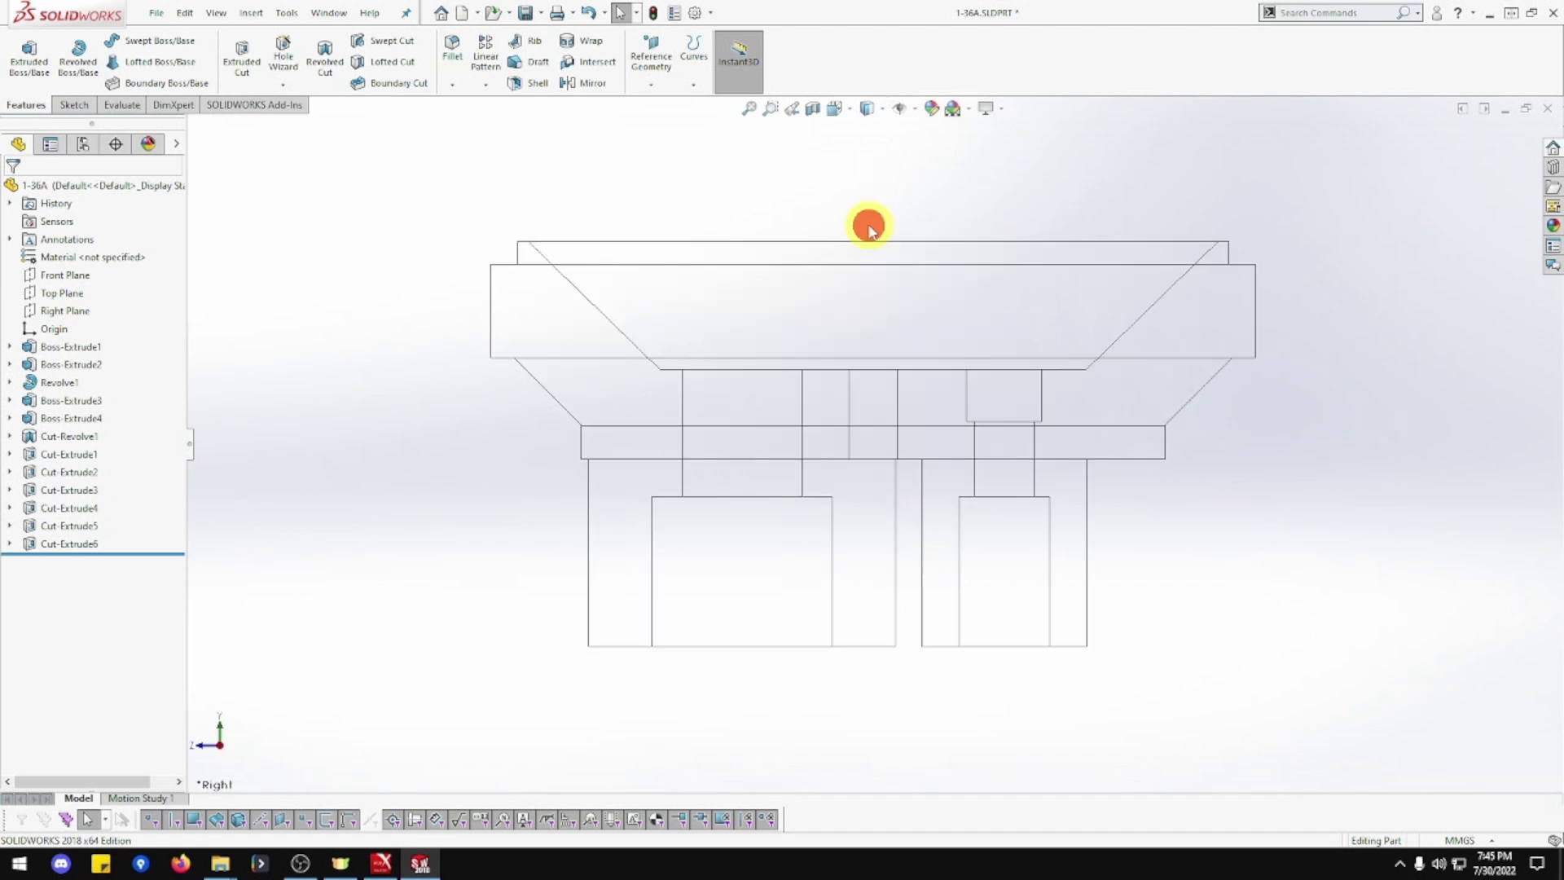
left_click(883, 109)
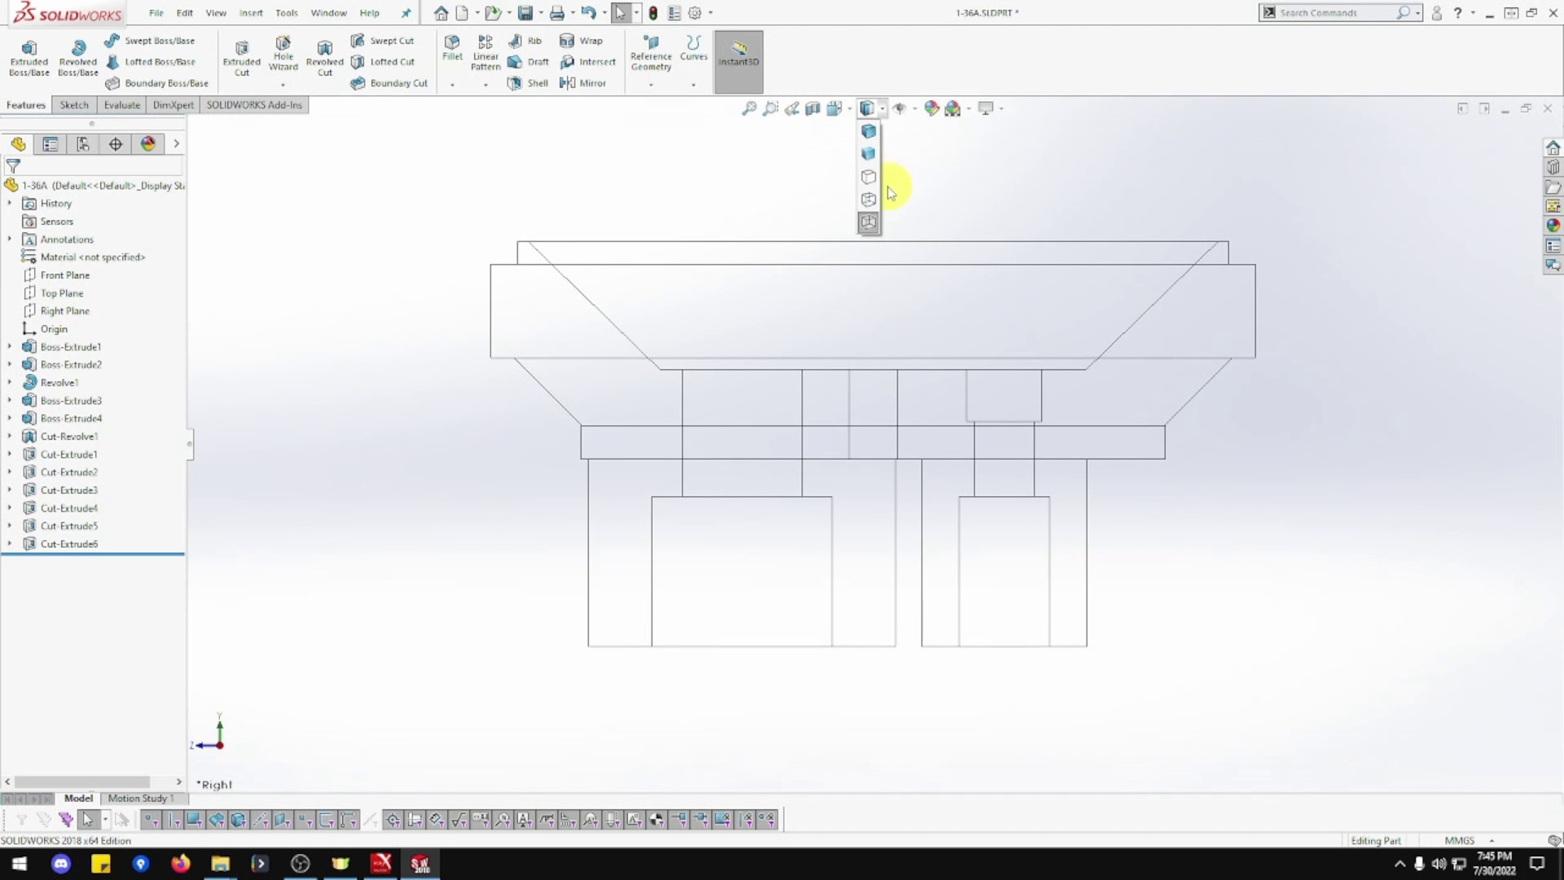
left_click(870, 198)
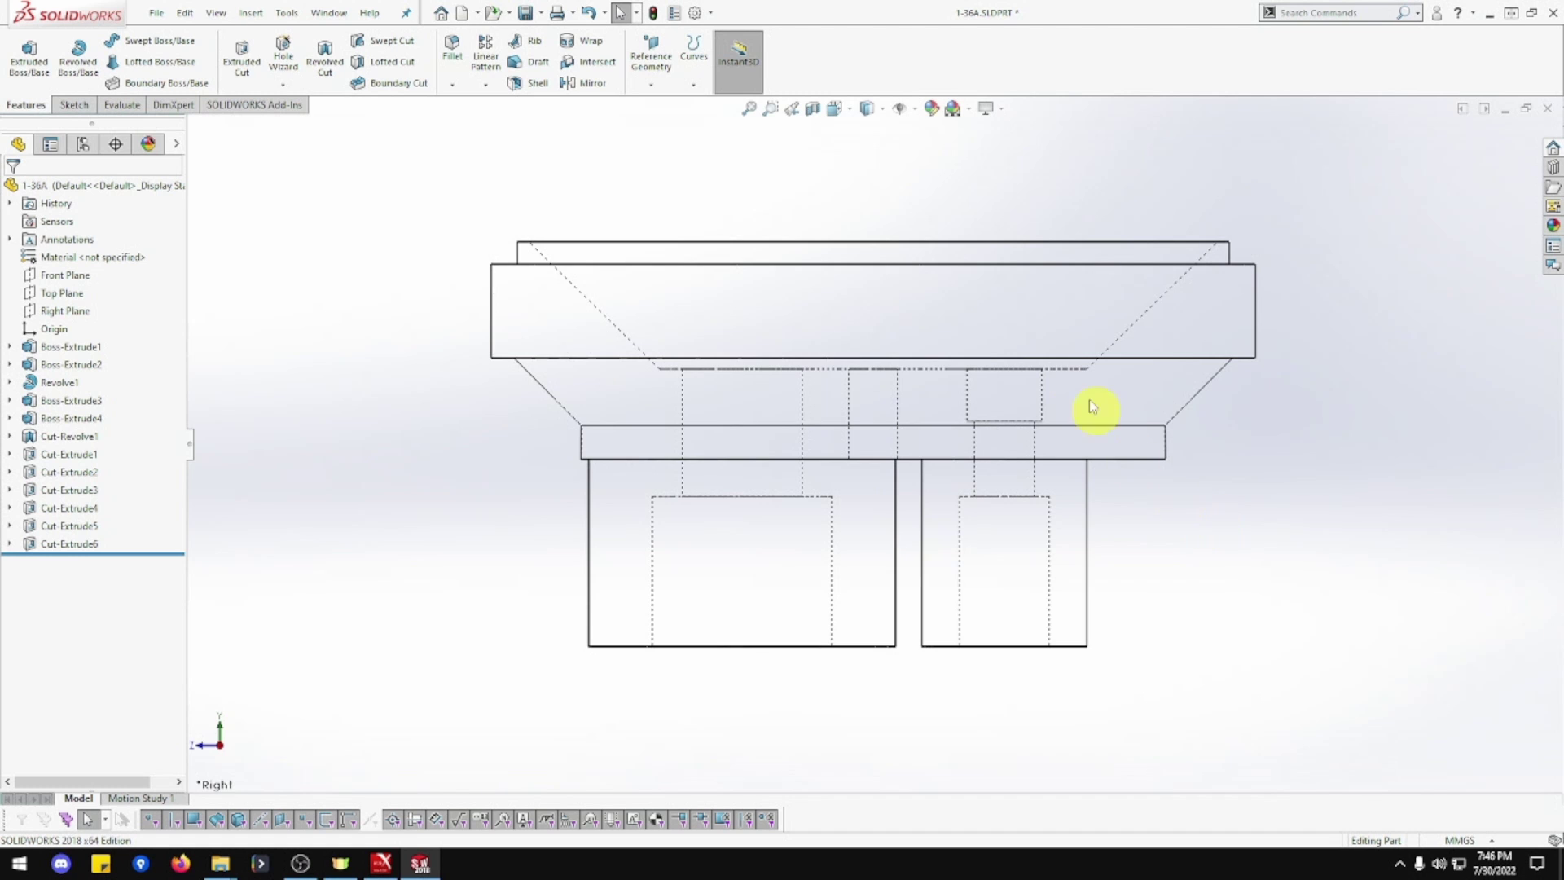
Return the part to an angled three-dimensional view looking into the recess, displayed as Shaded With Edges
left_click(852, 112)
left_click(868, 190)
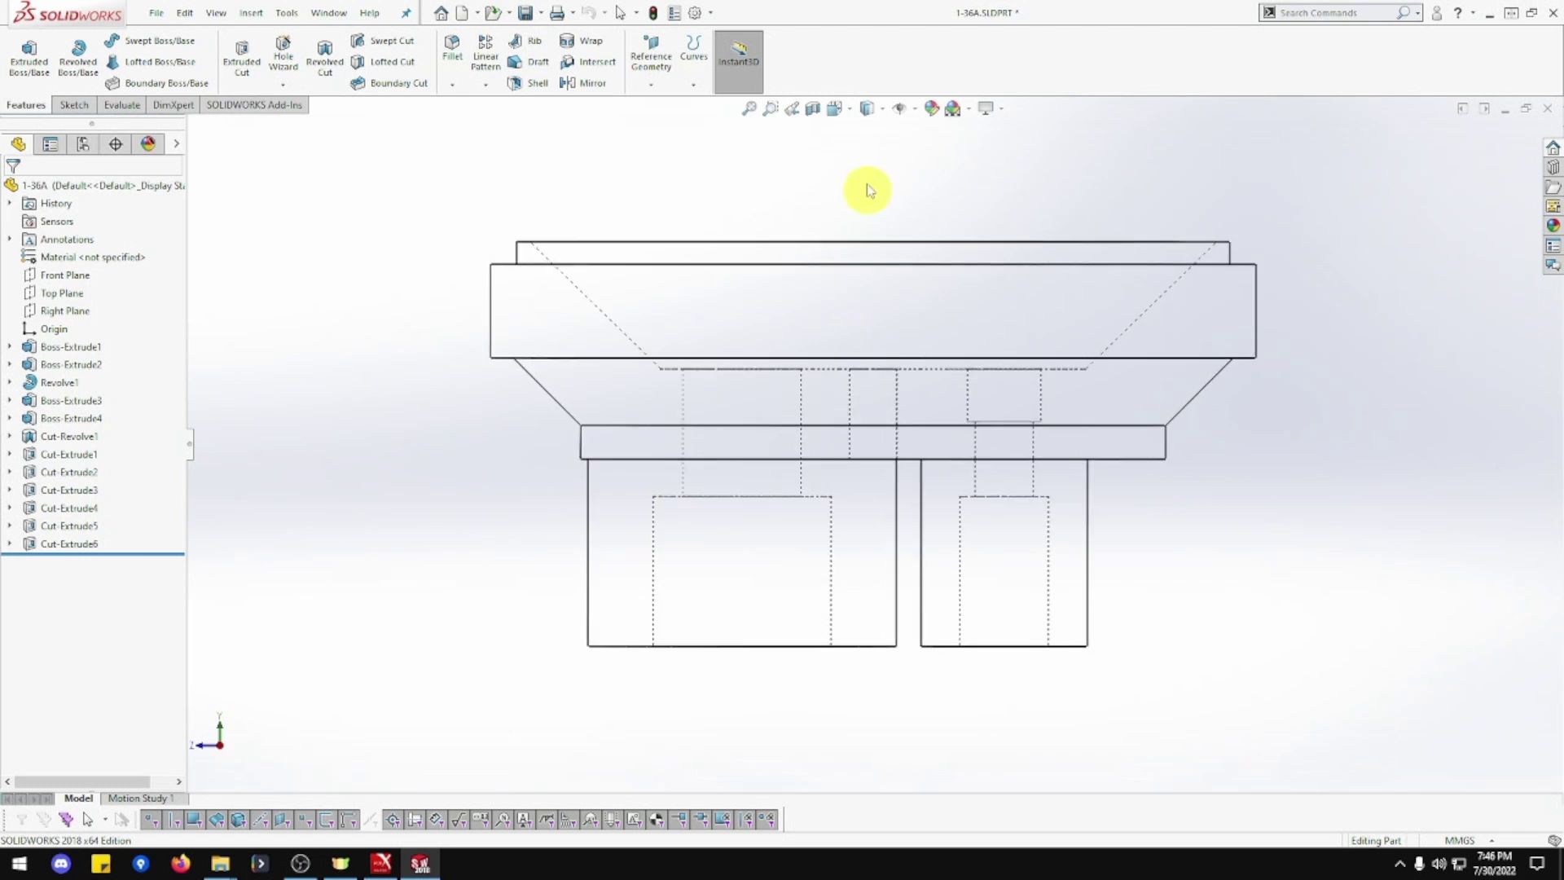
left_click(882, 109)
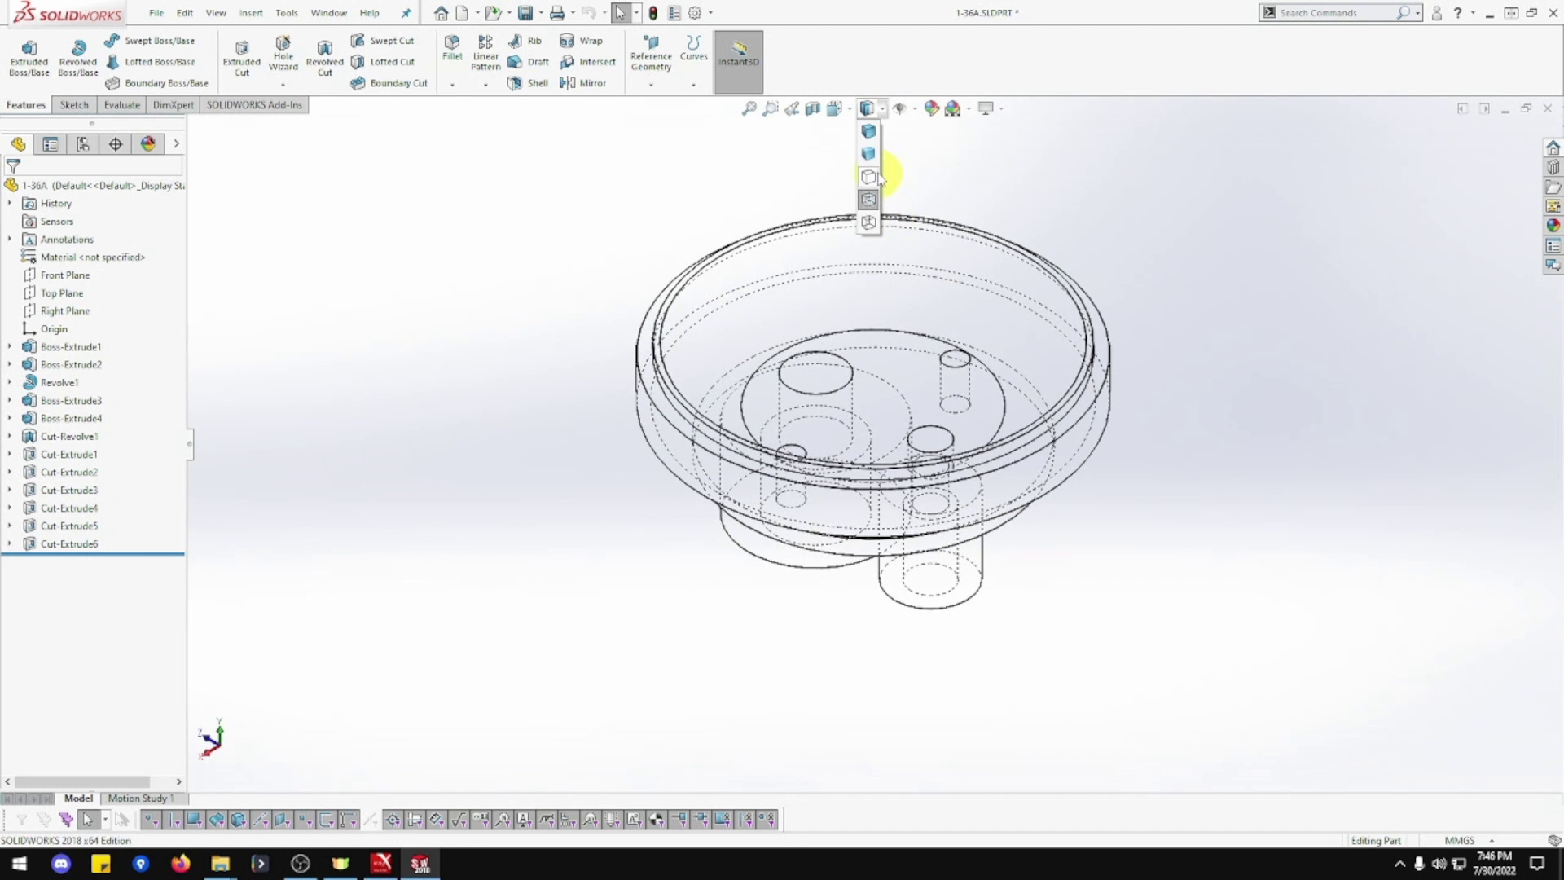
left_click(868, 132)
scroll(1131, 420, "down", 2)
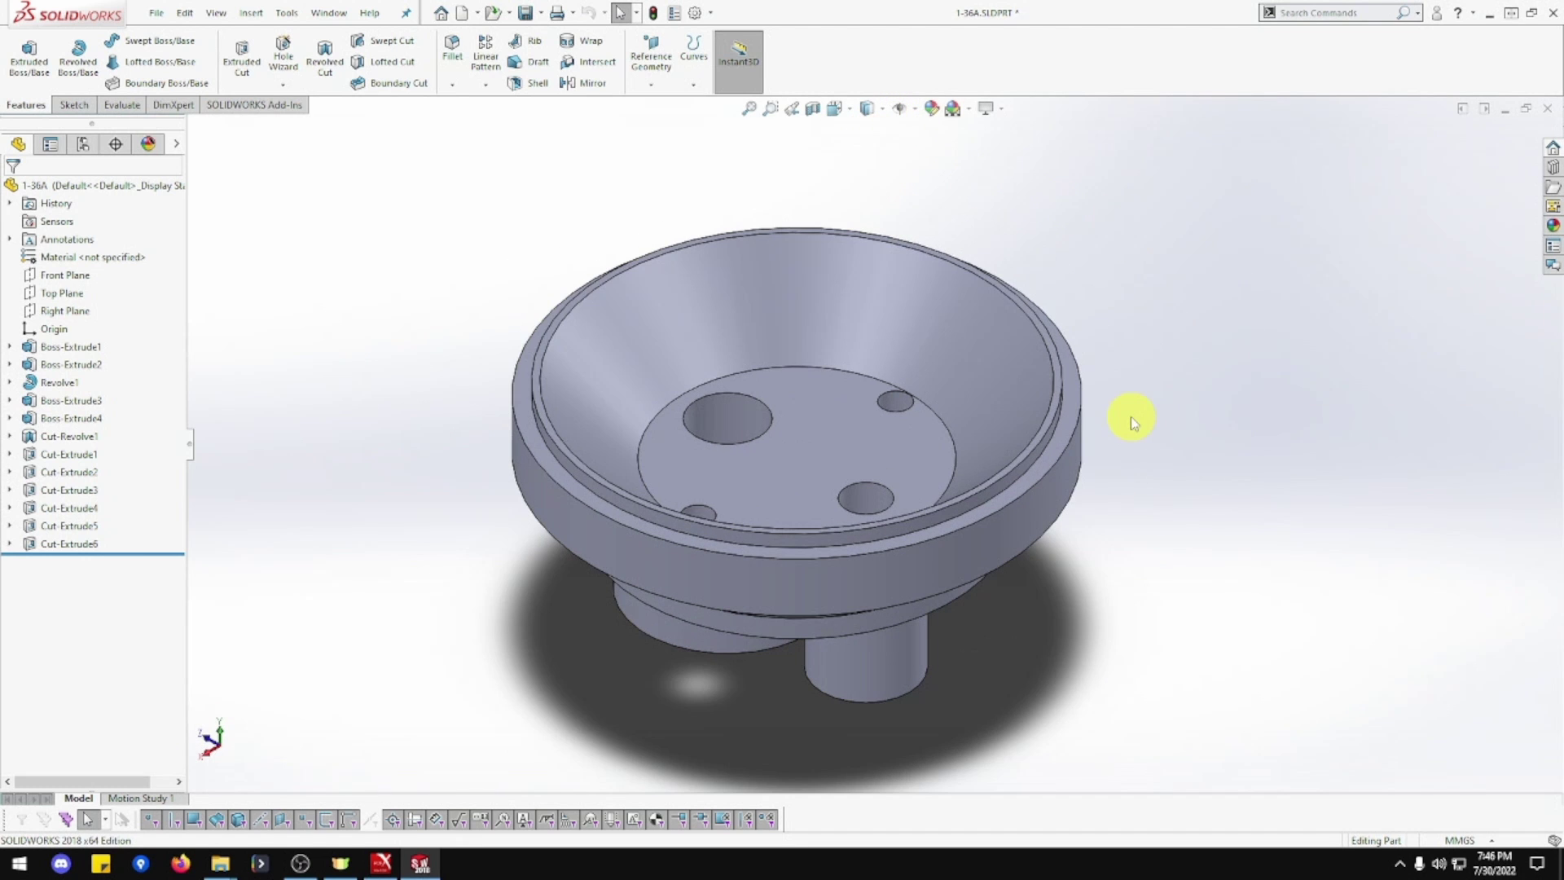